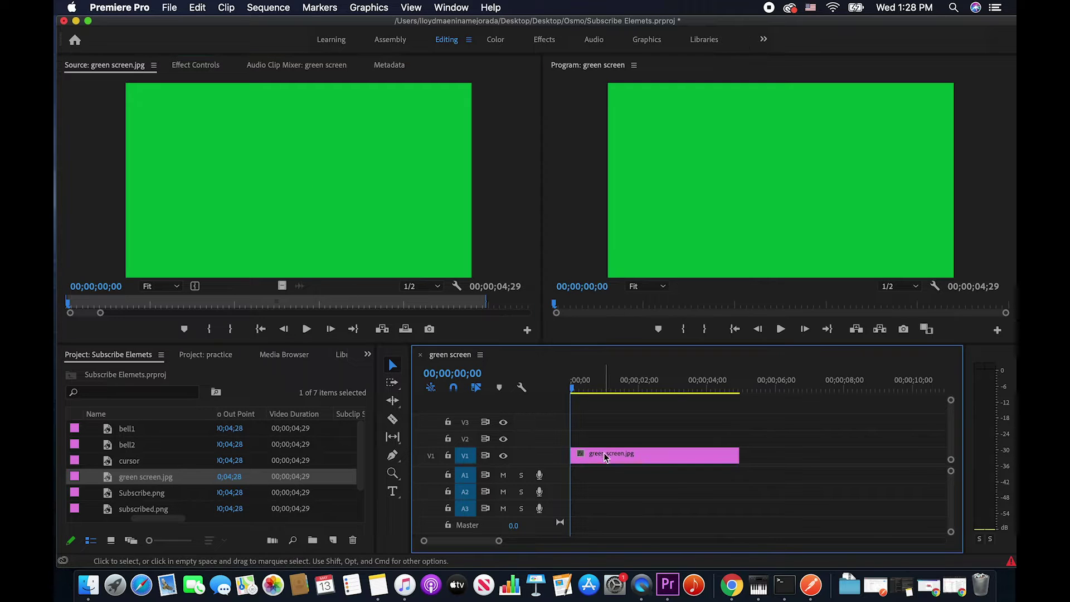
Open Subscribe.png for viewing and place it on track V2 above the green screen clip, starting at 00;00;00;00
double_click(144, 509)
drag(250, 180, 254, 183)
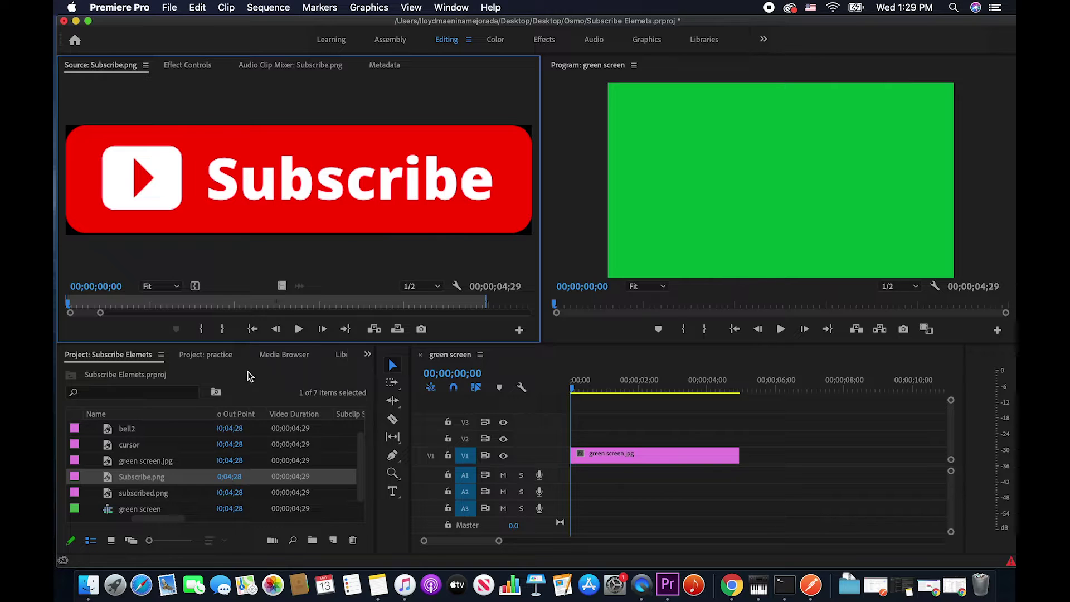
drag(185, 484, 603, 439)
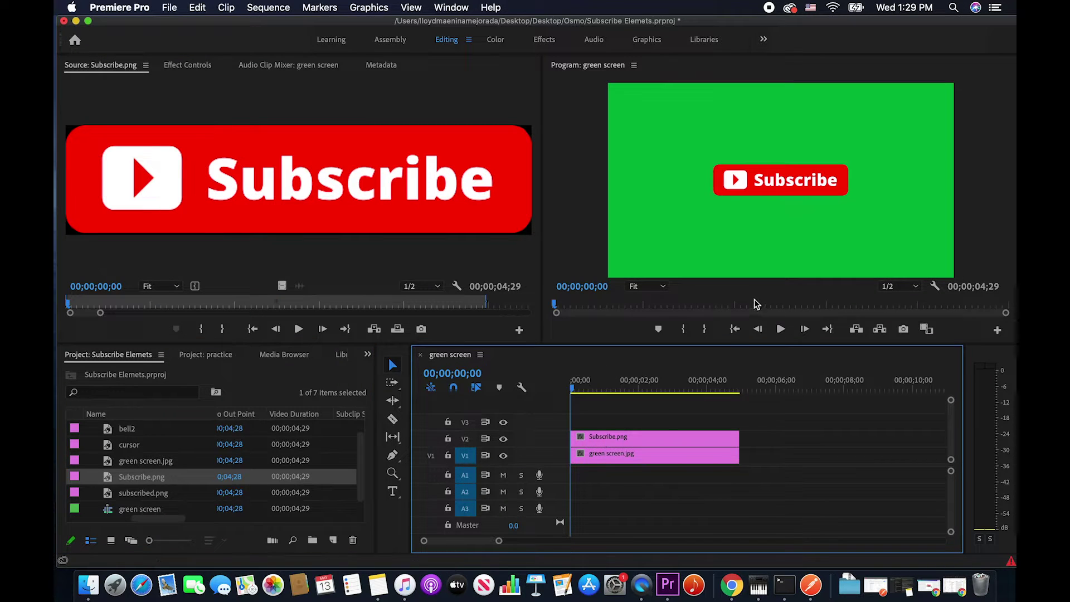
Scale the Subscribe button down to about 79% and place it in the frame's lower-right corner, at about 1033.7, 629.7
click(790, 172)
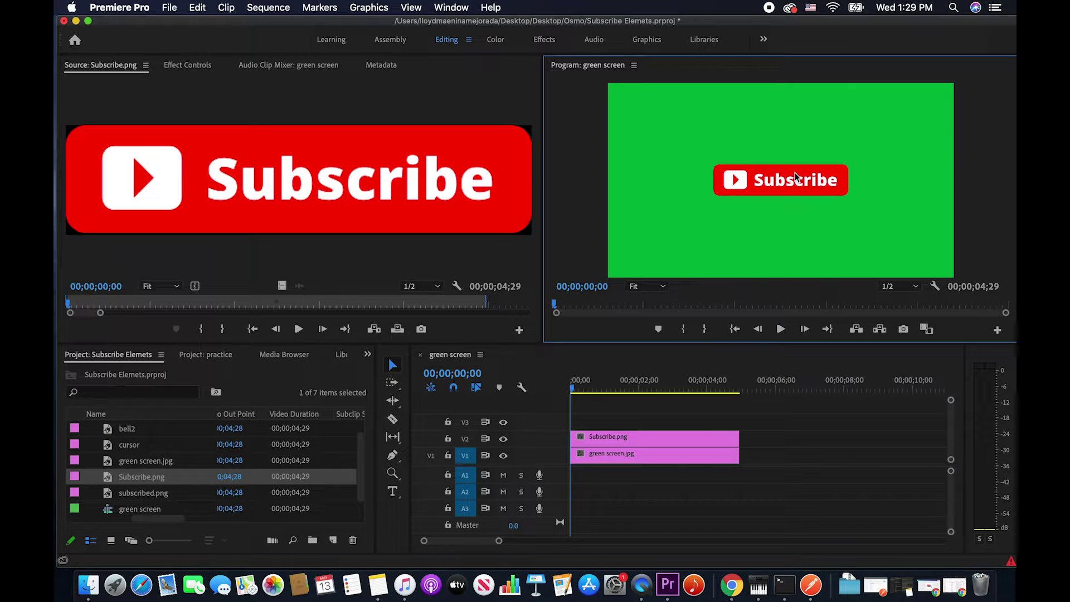
click(795, 169)
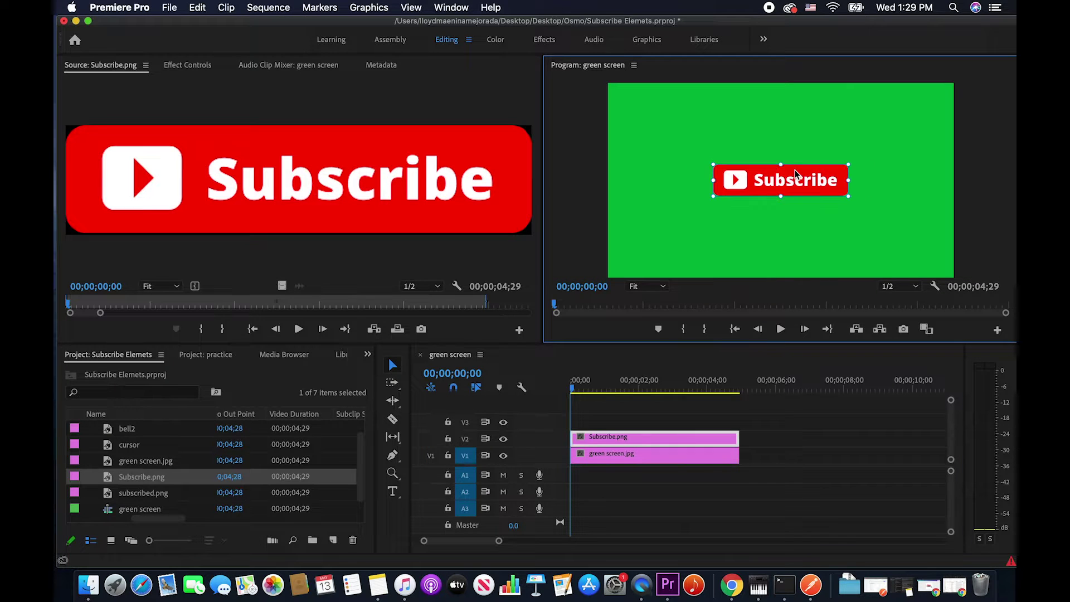
drag(795, 170, 911, 247)
click(976, 249)
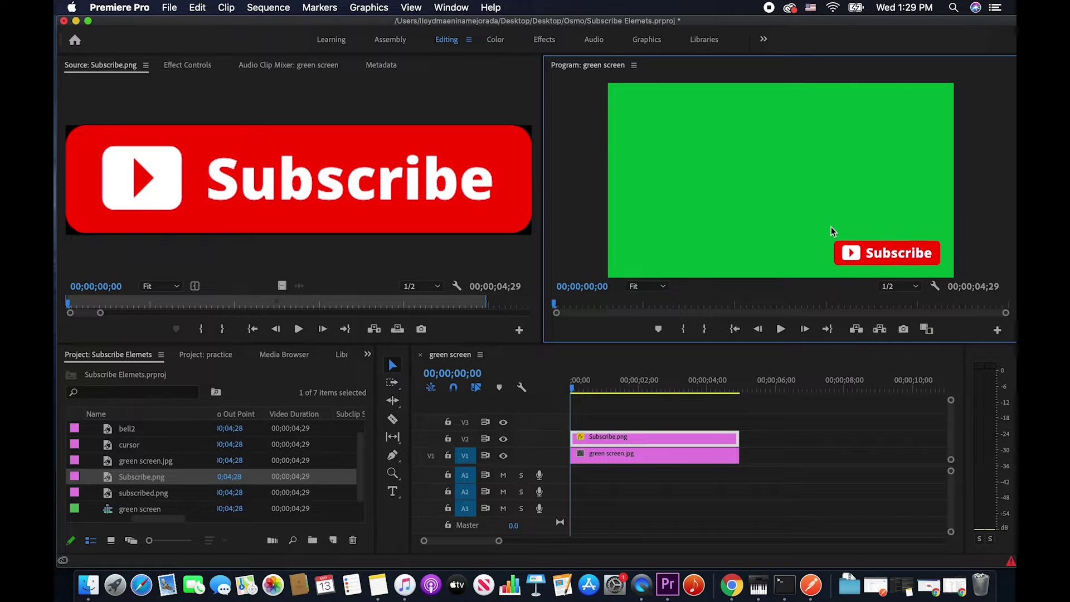
Show the effect controls of the Subscribe.png clip and start keyframing its Position at 00;00;00;00
double_click(699, 439)
click(276, 65)
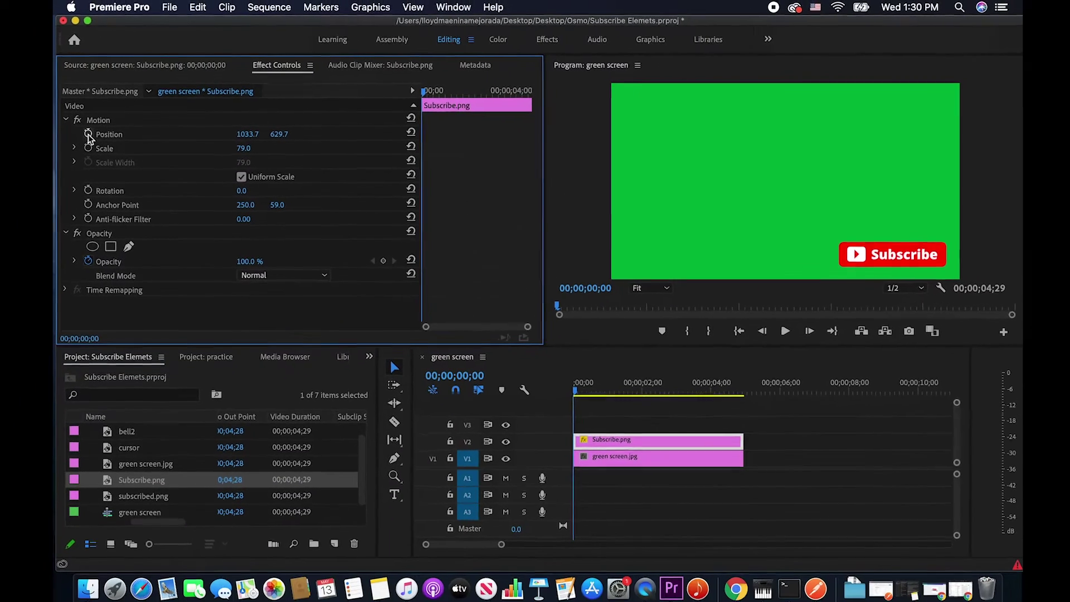
click(88, 134)
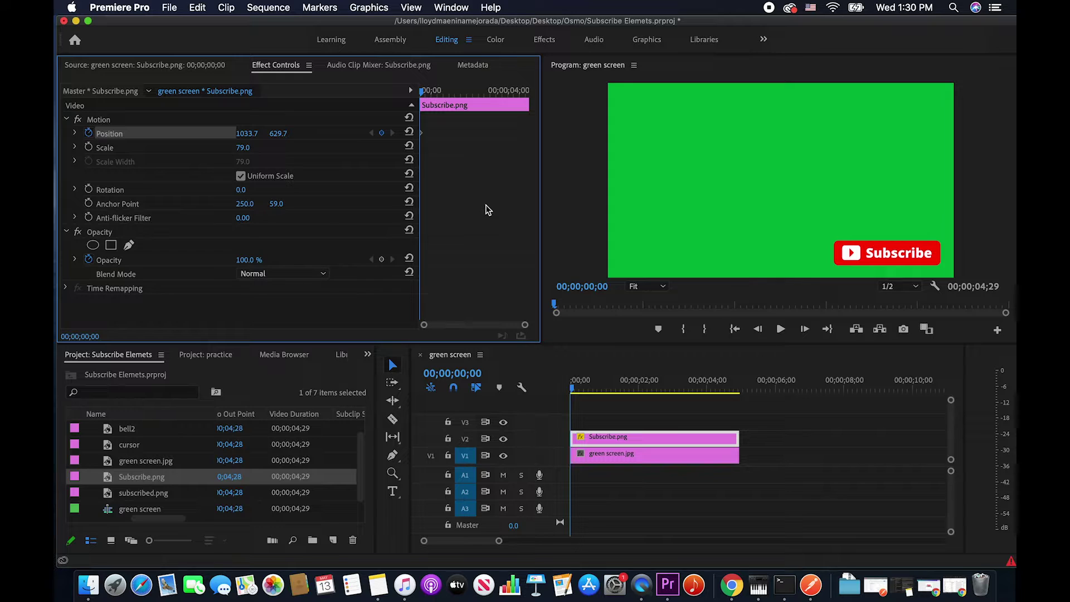
Add a Position keyframe at 00;00;00;03 and move the Subscribe button to about 996.5, 614.8
key(Right)
key(Right)
key(Right)
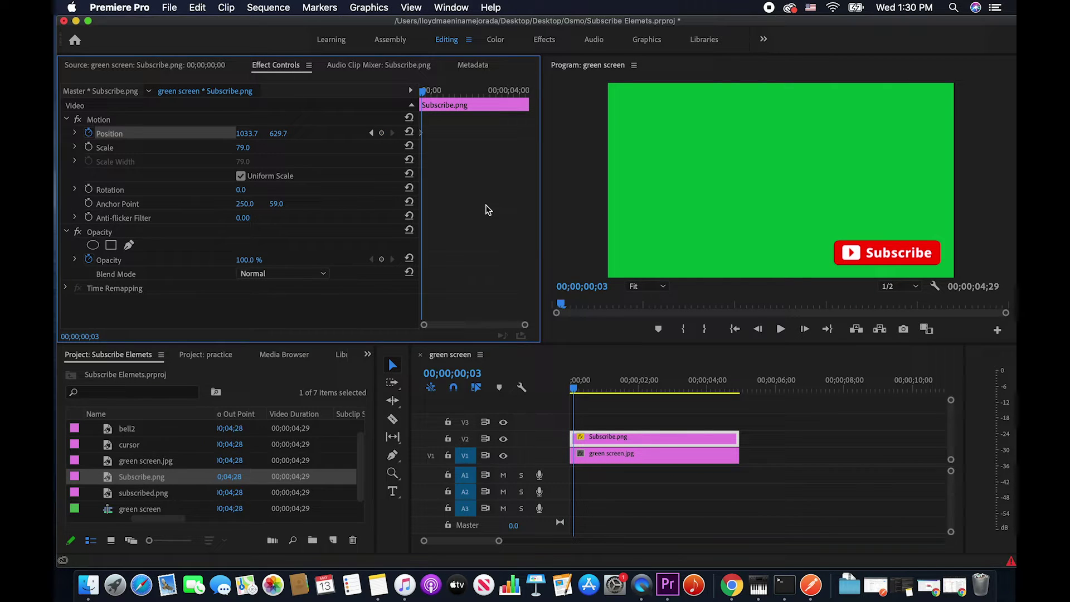
click(382, 134)
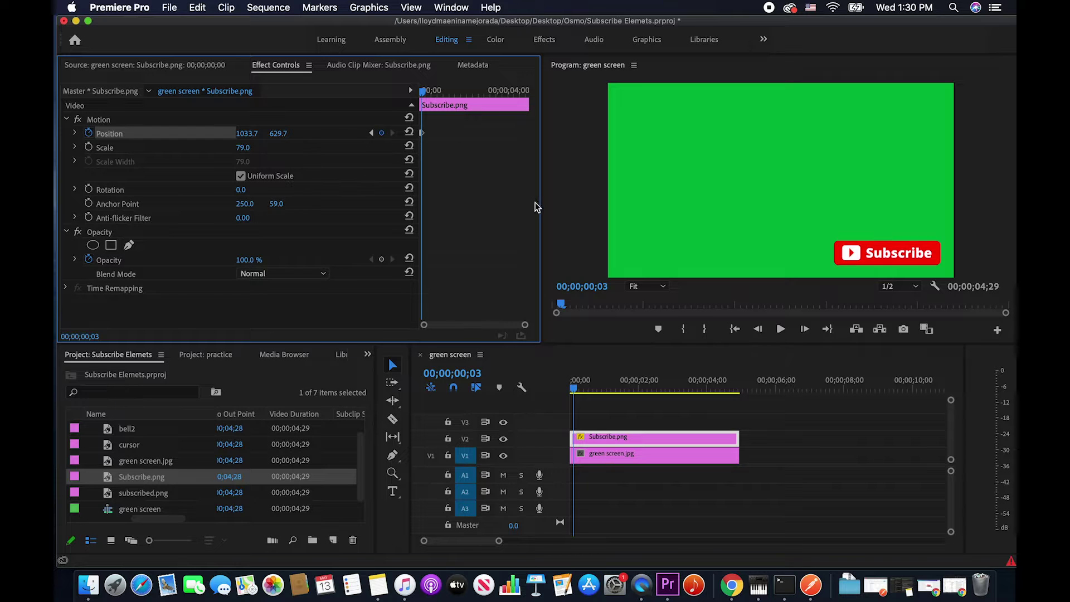
click(885, 252)
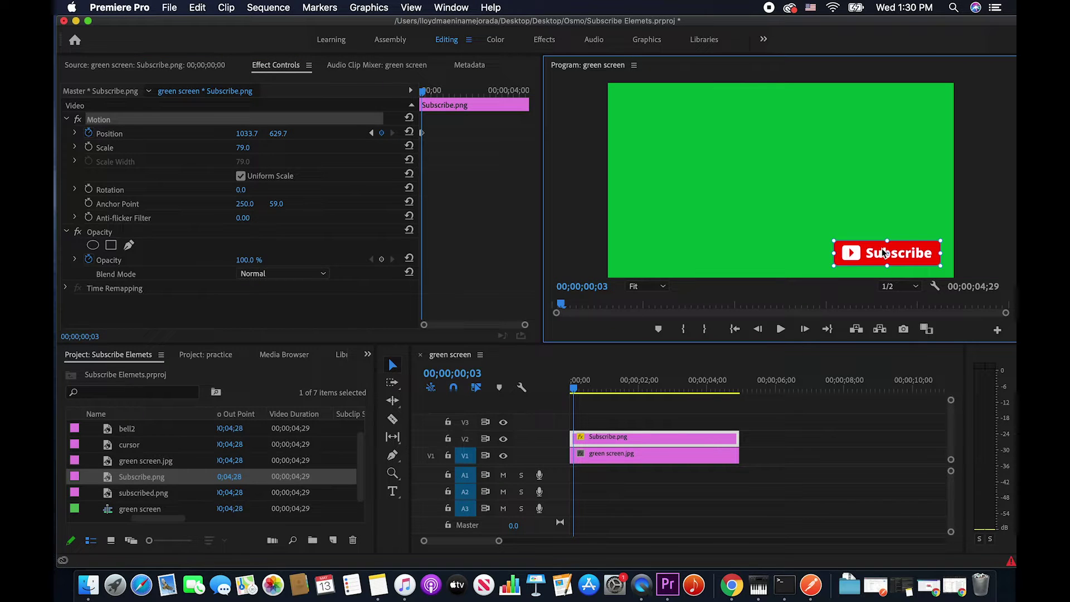
drag(880, 249, 872, 248)
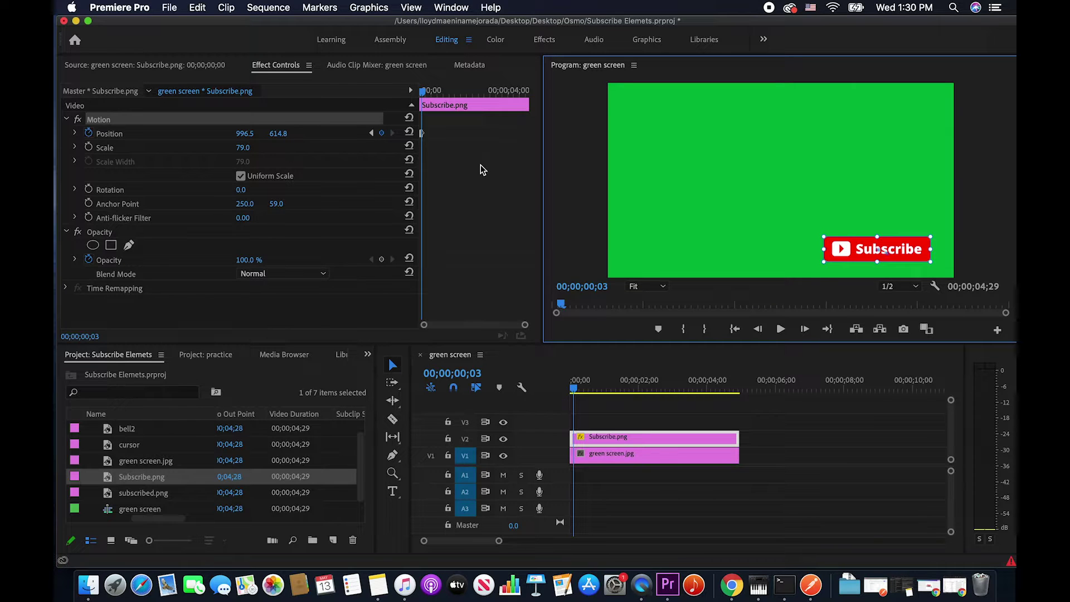
At 00;00;00;06, move the Subscribe button to about 1025.8, 607.4 to add another Position keyframe
key(Right)
key(Right)
click(438, 91)
drag(437, 91, 423, 91)
drag(878, 245, 891, 243)
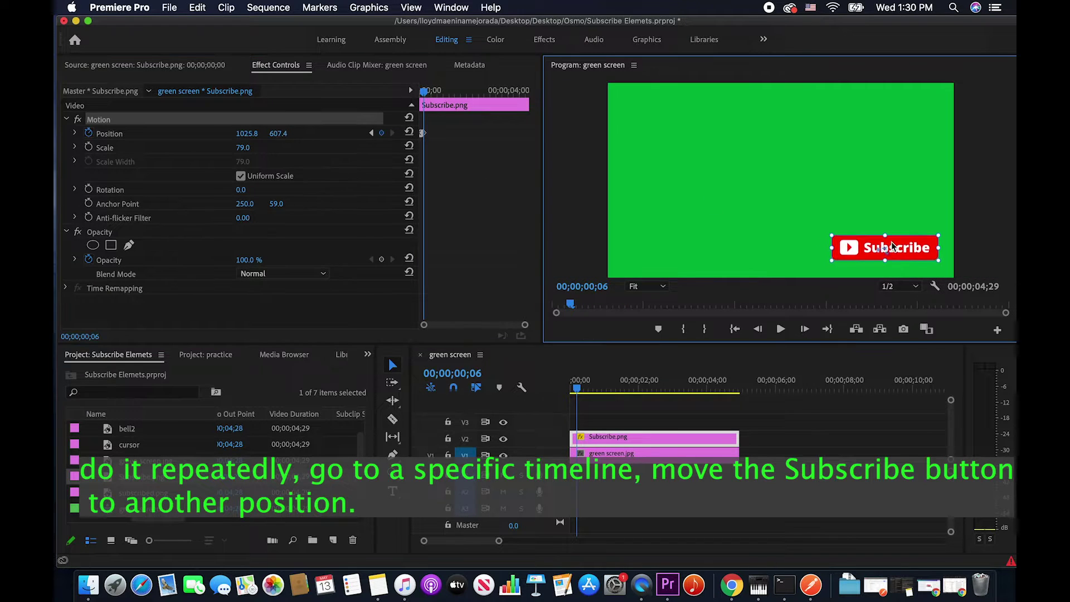
At 00;00;00;11, move the Subscribe button down to about 1026.8, 637.1 to add another Position keyframe
key(Right)
key(Right)
key(shift+9)
key(shift+5)
key(Right)
key(Right)
key(Right)
drag(902, 242, 901, 250)
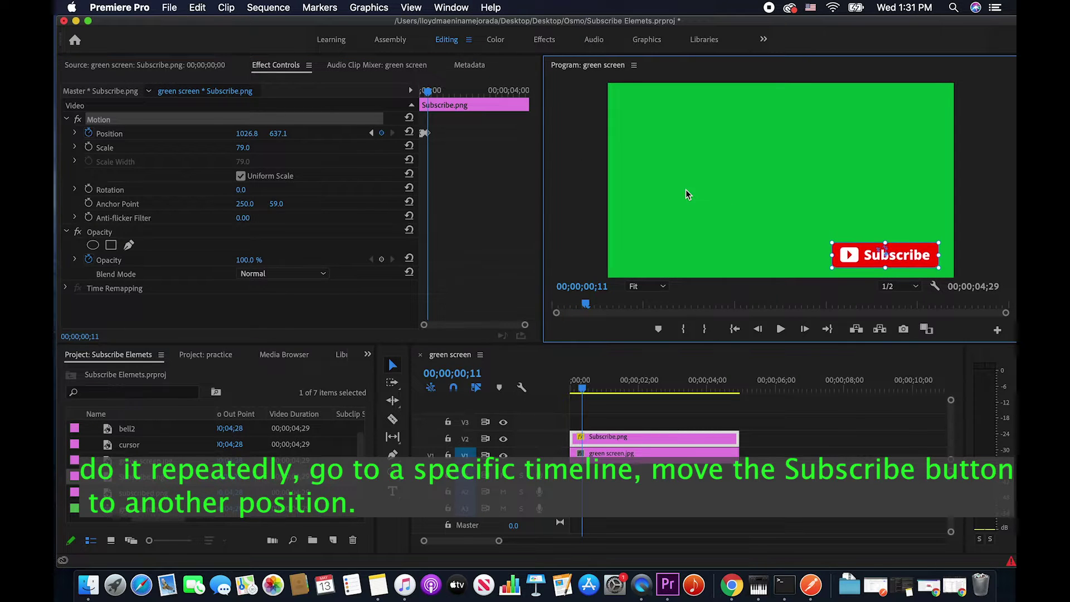
At 00;00;00;14, move the Subscribe button up to about 1026.8, 622.3 to add another Position keyframe
key(Right)
key(Right)
key(Right)
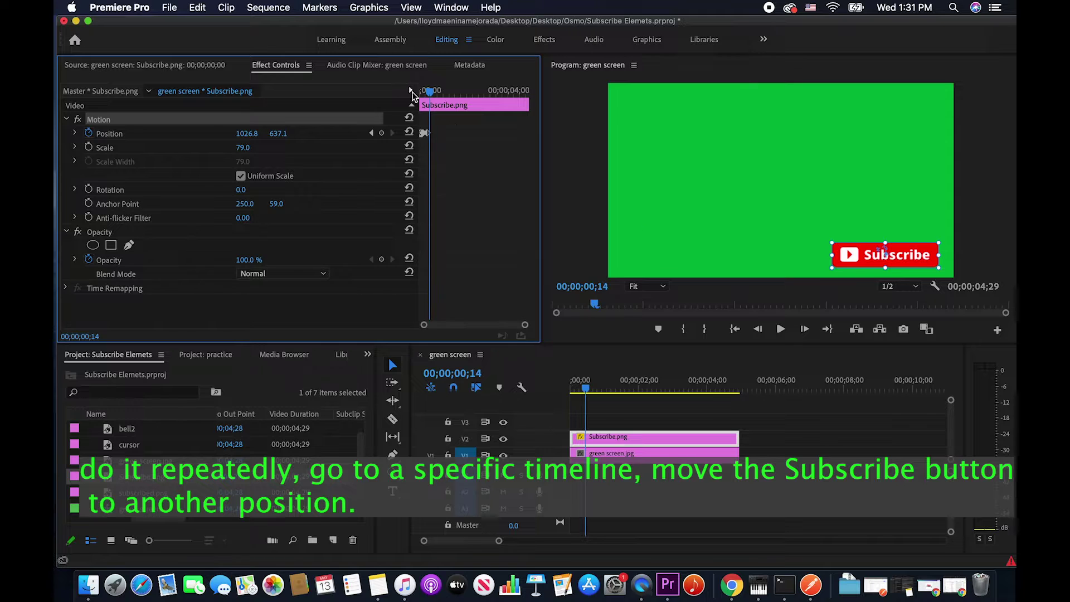
drag(866, 257, 866, 254)
Play back the Subscribe button's movement, including once from the start of the sequence
key(space)
click(781, 329)
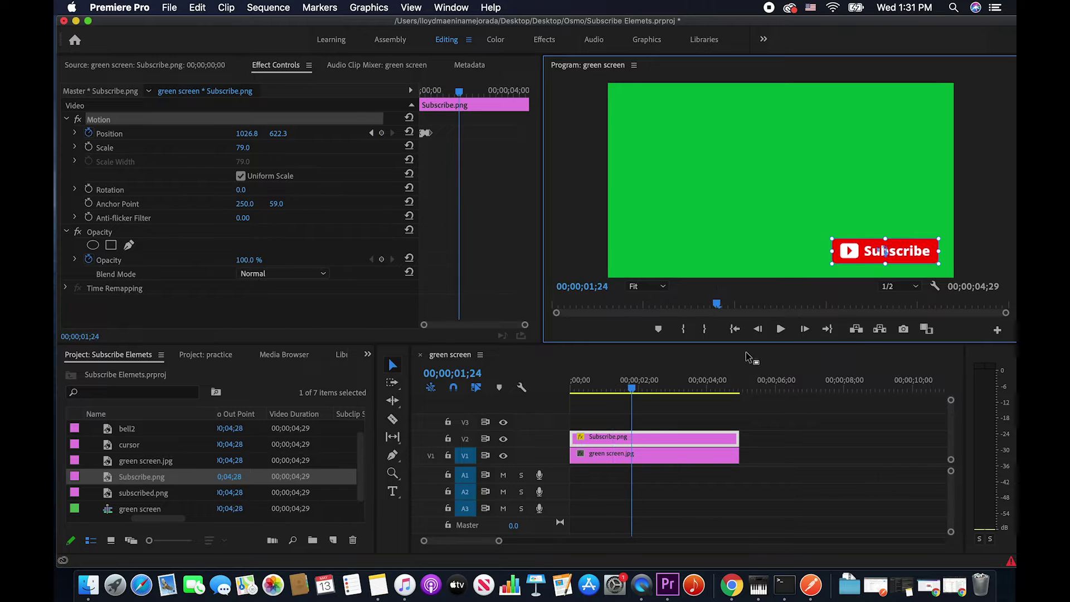
click(593, 389)
key(Home)
click(781, 329)
click(781, 330)
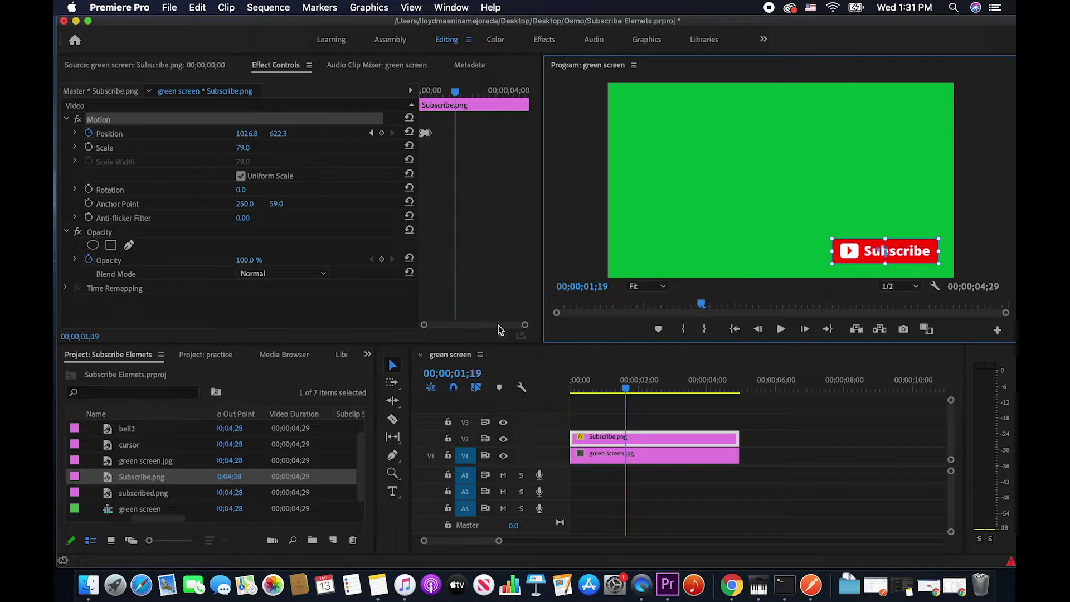
Spread the Position keyframes farther apart along the clip, moving the second one to 00;00;00;06
drag(524, 325, 472, 326)
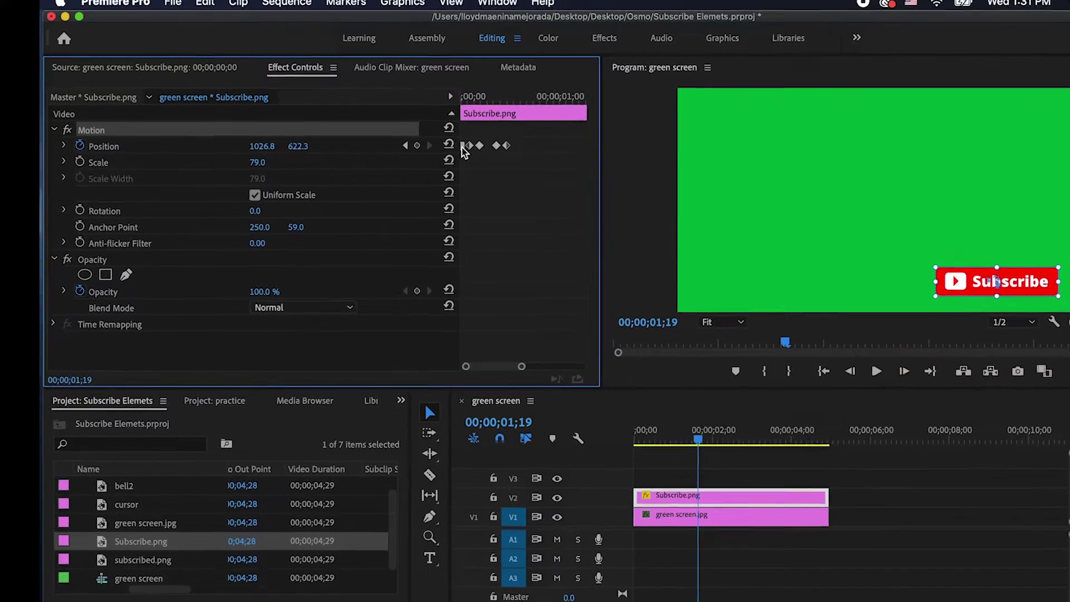
drag(505, 146, 525, 146)
drag(601, 172, 551, 164)
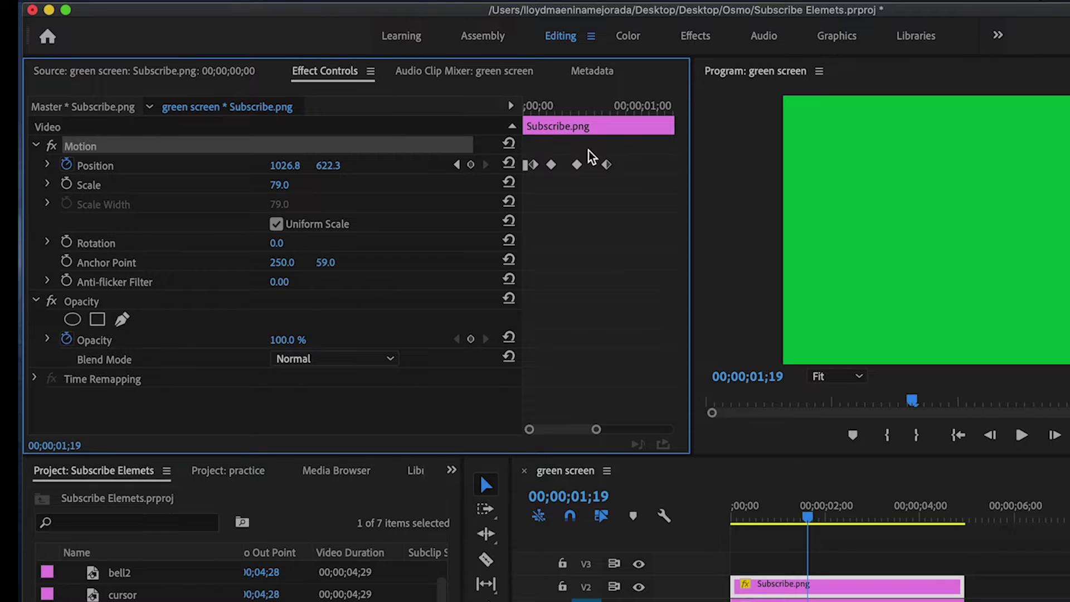
drag(606, 165, 548, 165)
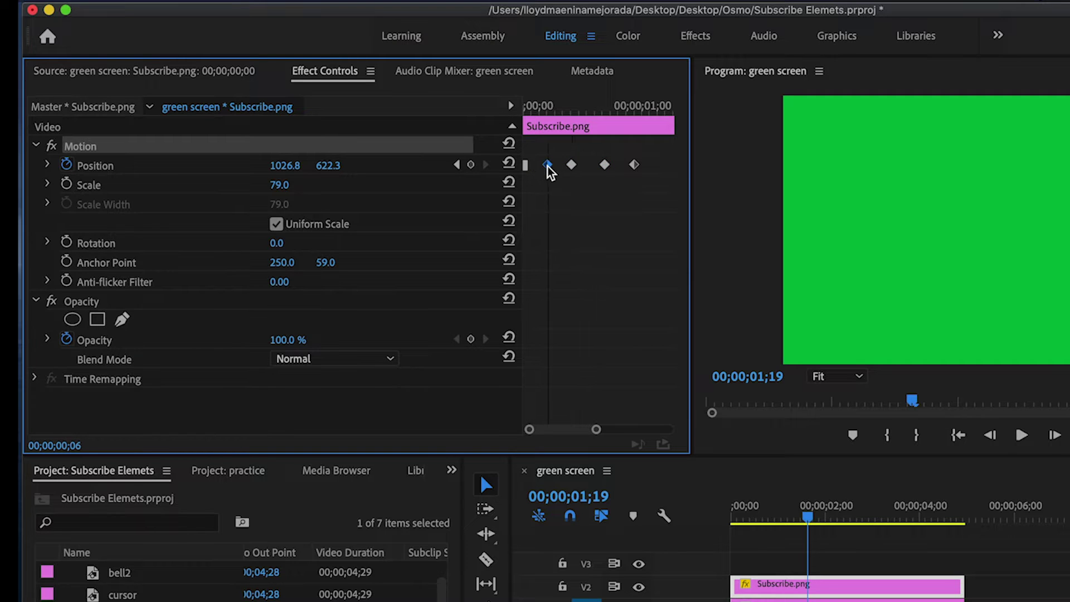
Play the slowed-down movement of the Subscribe button from the start of the sequence
click(524, 107)
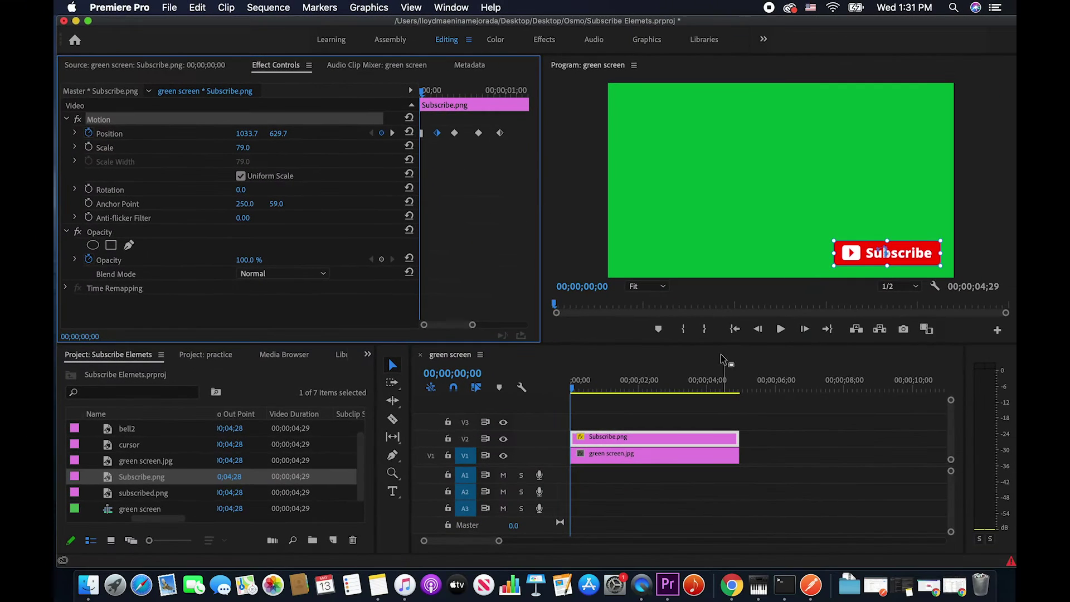
click(780, 330)
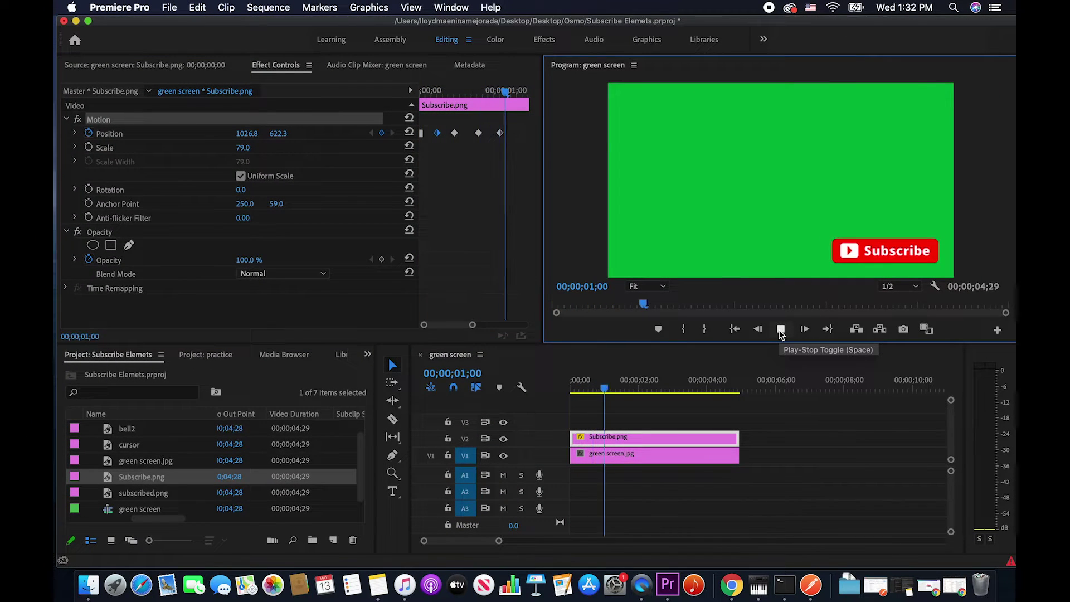
click(780, 330)
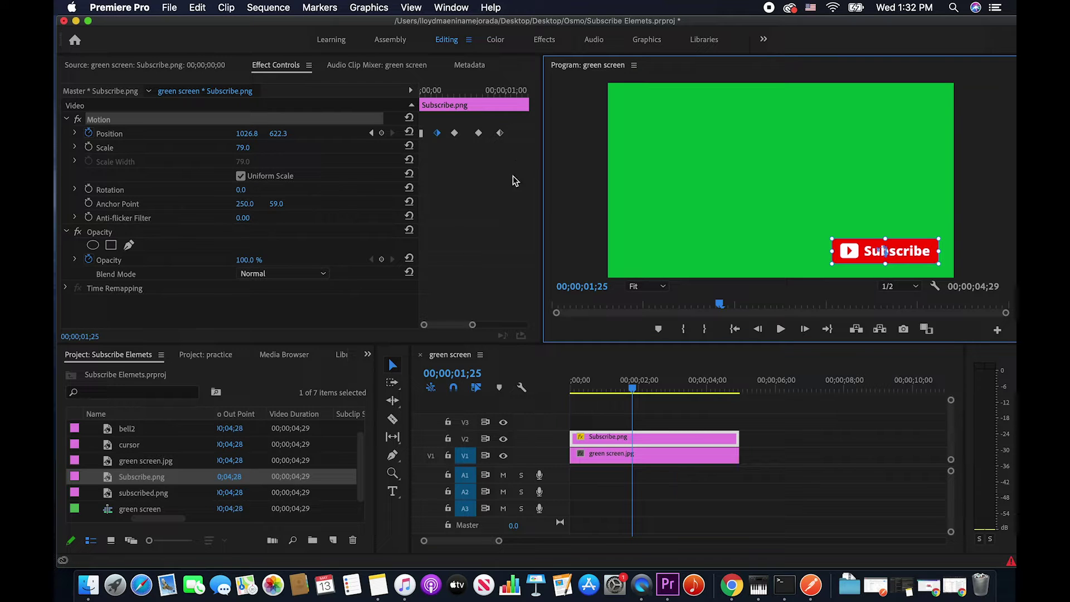
Select the four Position keyframes after the first one and adjust their timing
drag(518, 145, 424, 124)
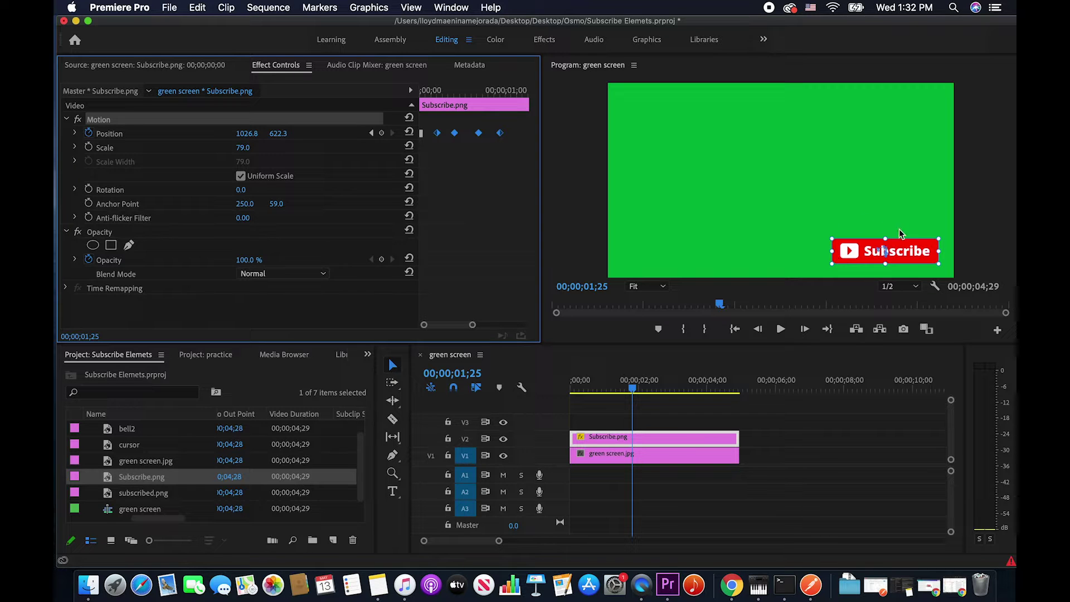
drag(500, 134, 468, 133)
click(441, 134)
Return to 00;00;00;00 and start keyframing the Subscribe button's Scale at 79
key(Home)
click(747, 306)
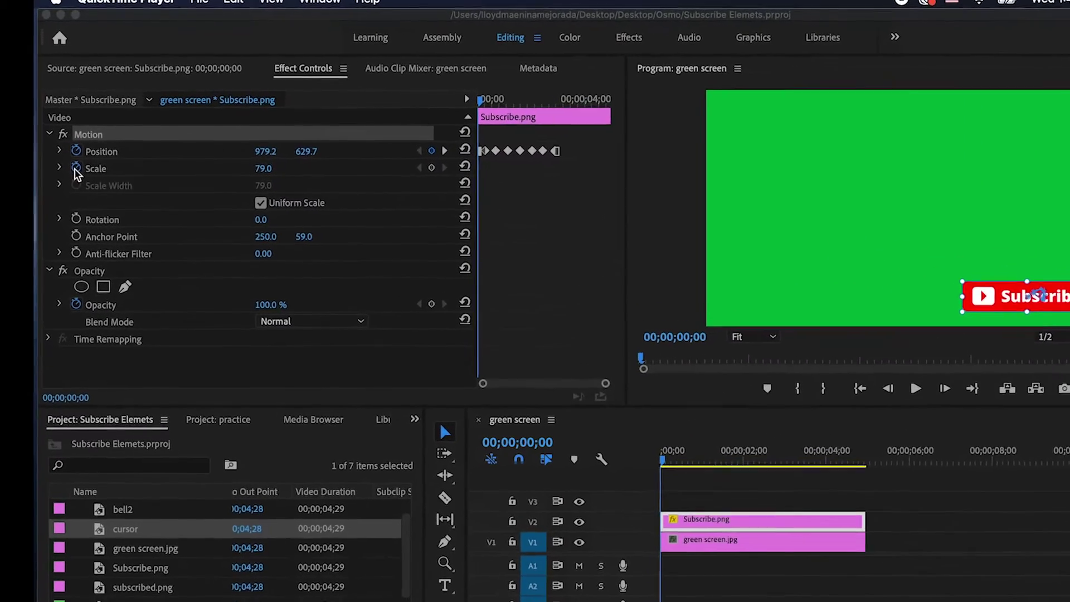
click(66, 185)
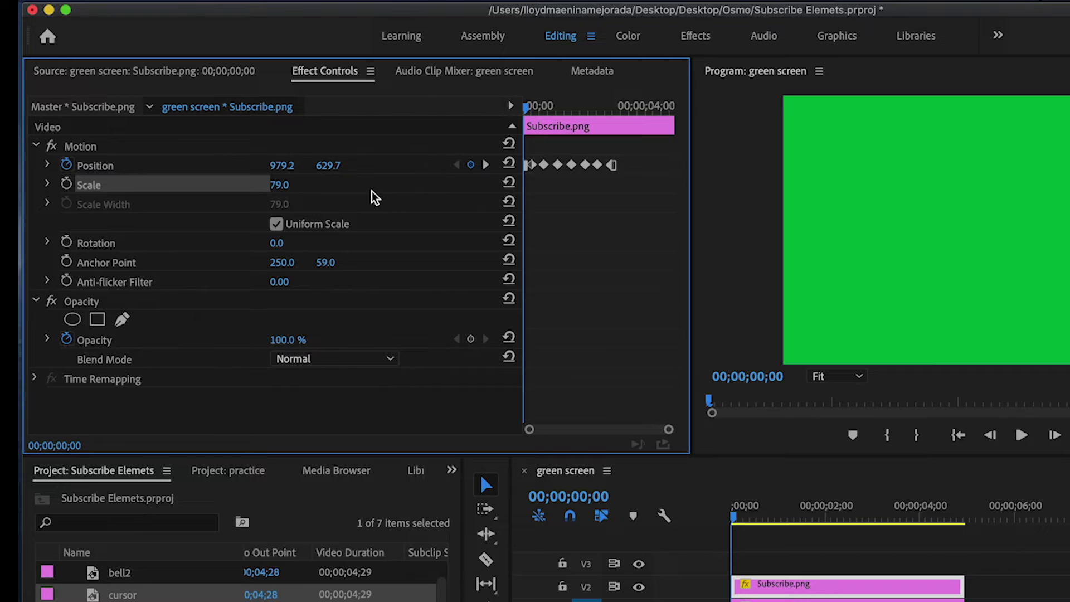
click(66, 185)
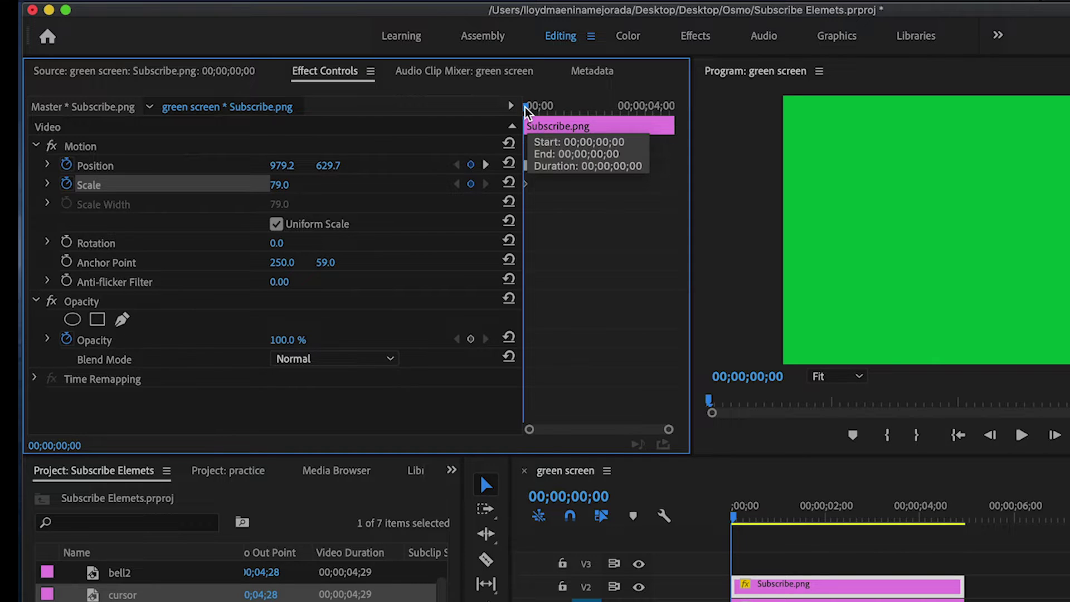
Add Scale keyframes for the Subscribe button: 84 at 00;00;00;15 and 92 at 00;00;01;01
drag(534, 115, 543, 115)
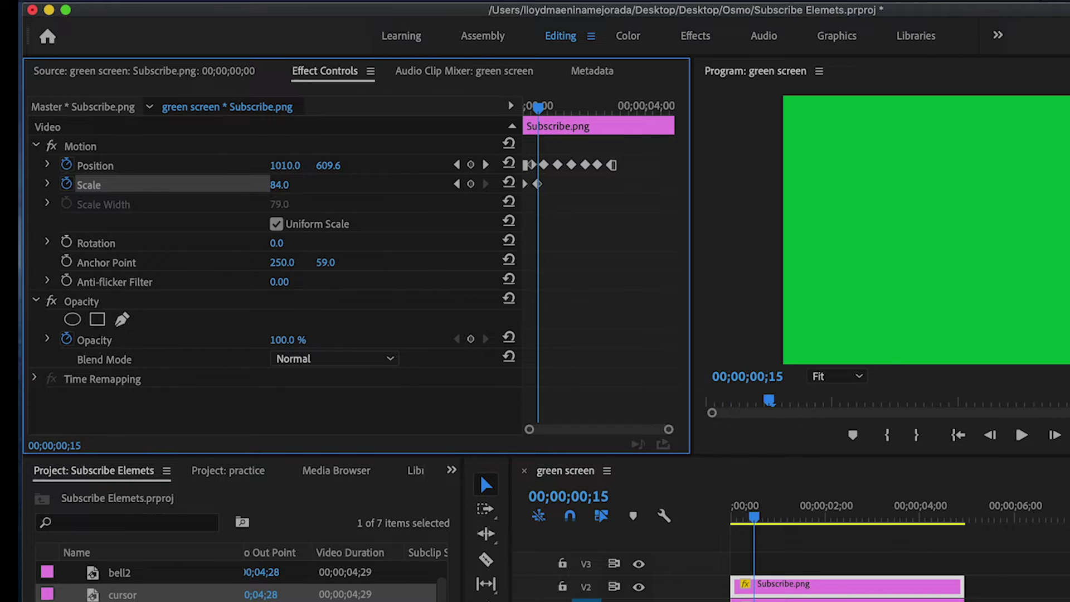
drag(279, 185, 536, 191)
drag(538, 107, 549, 115)
click(471, 184)
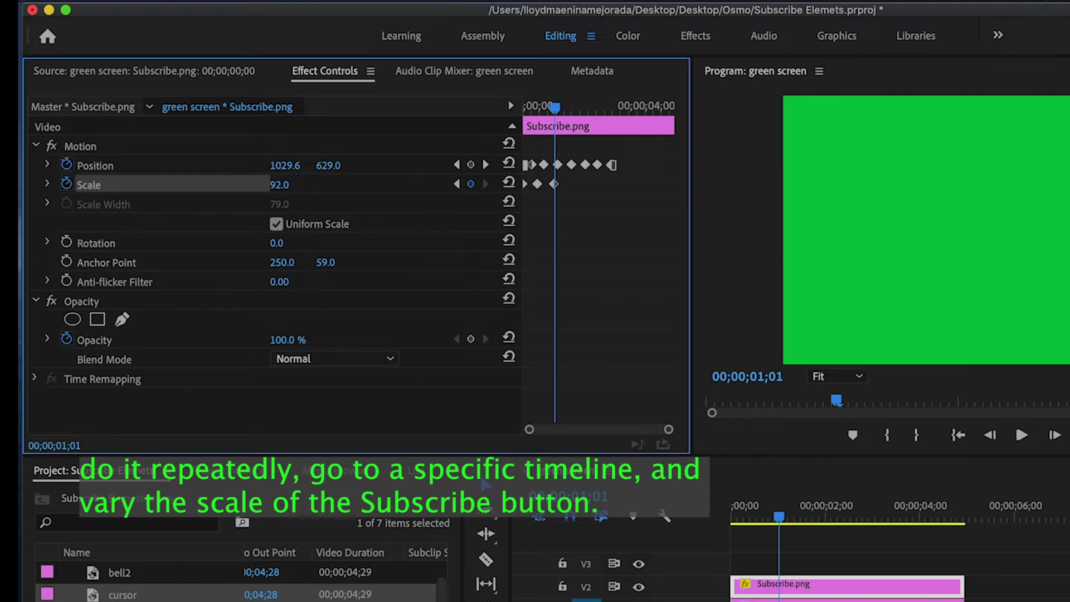
Vary the button's size with further Scale keyframes and duplicate the first Scale keyframe at the last Position keyframe's time
drag(555, 114, 571, 111)
drag(306, 186, 346, 186)
drag(580, 121, 617, 114)
alt+drag(524, 184, 614, 184)
Play back the combined position and scale animation from the start of the sequence
drag(617, 111, 516, 109)
click(1022, 435)
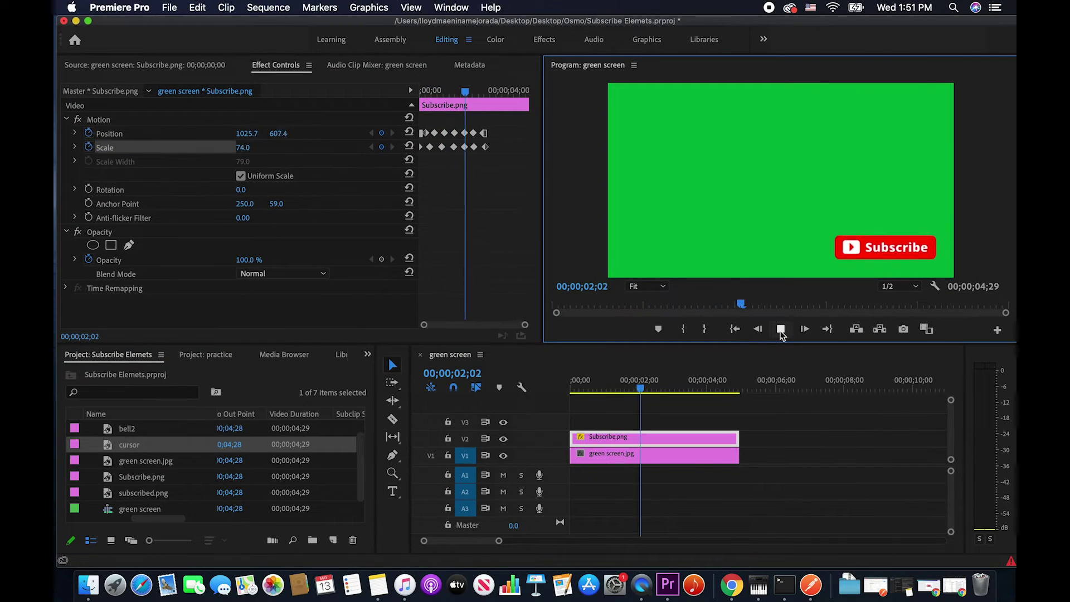
click(781, 329)
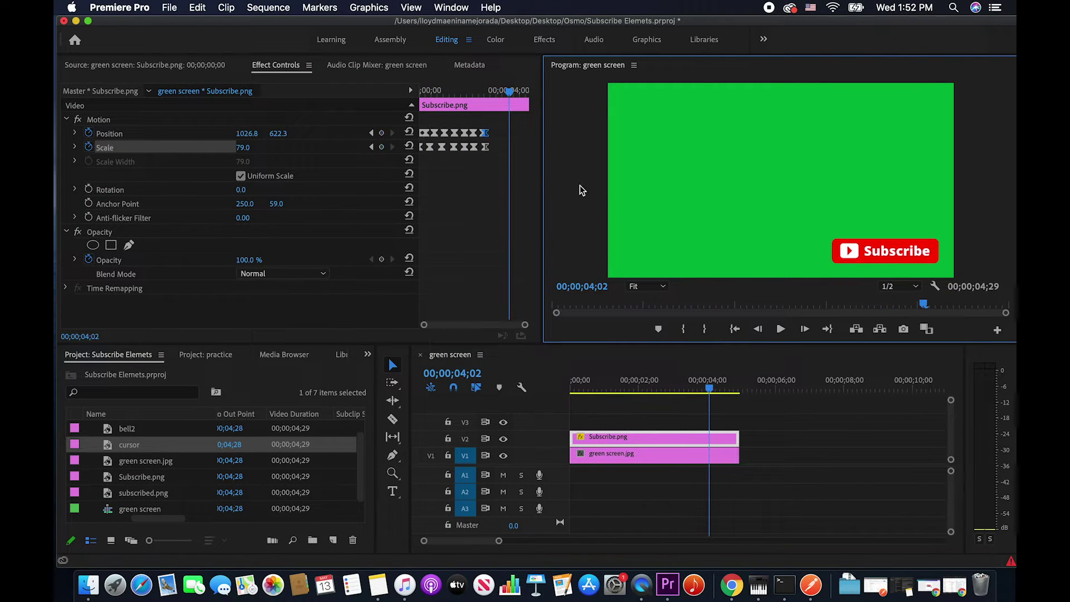
Move the last Position and Scale keyframes to about 00;00;03;14 and play the animation from the start
click(486, 145)
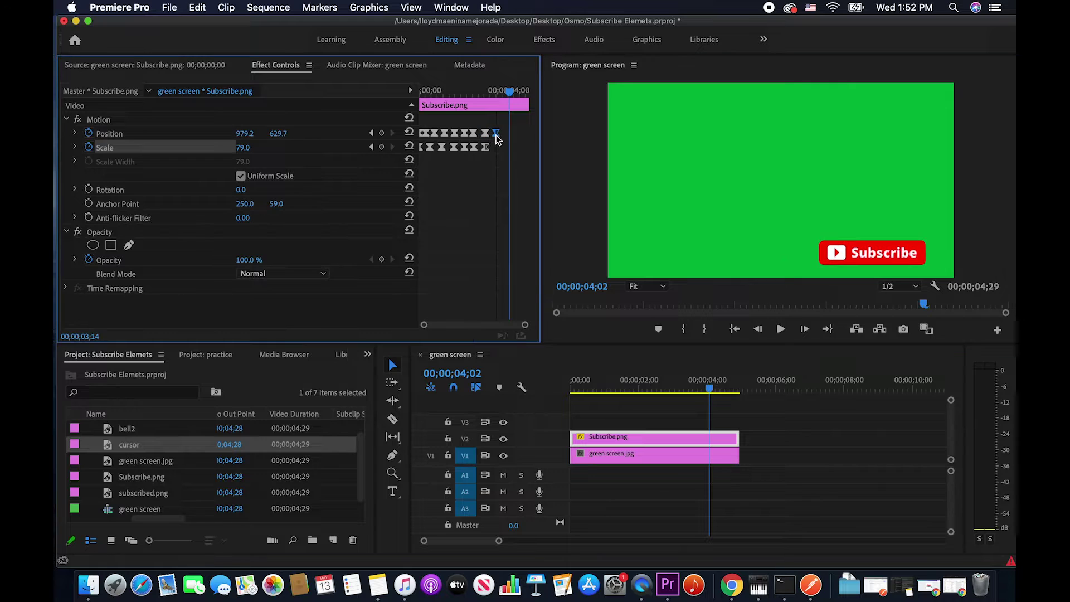
drag(486, 147, 496, 152)
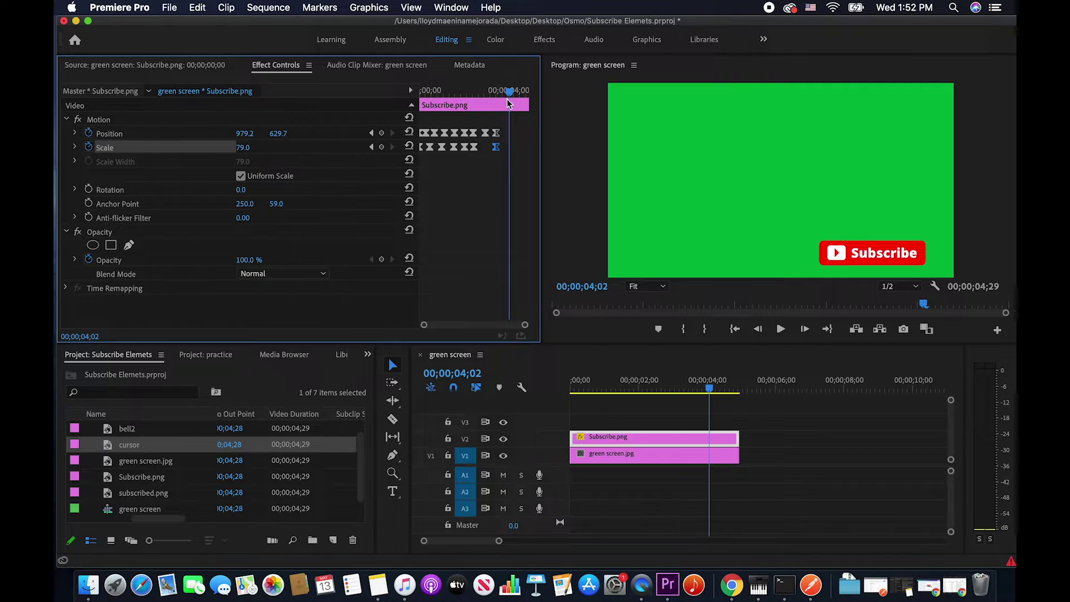
drag(509, 91, 414, 91)
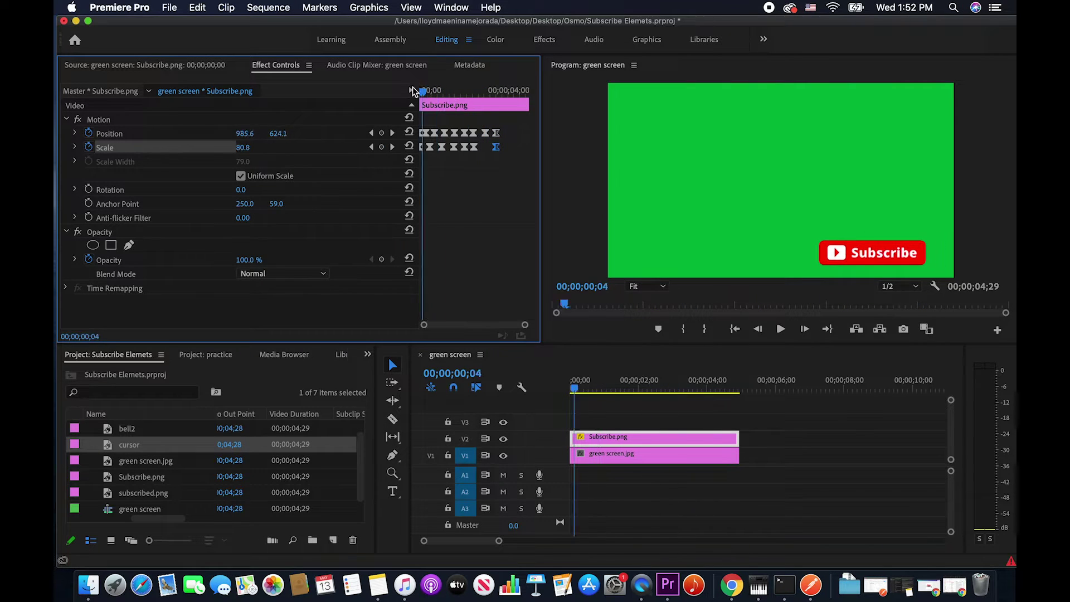
click(781, 329)
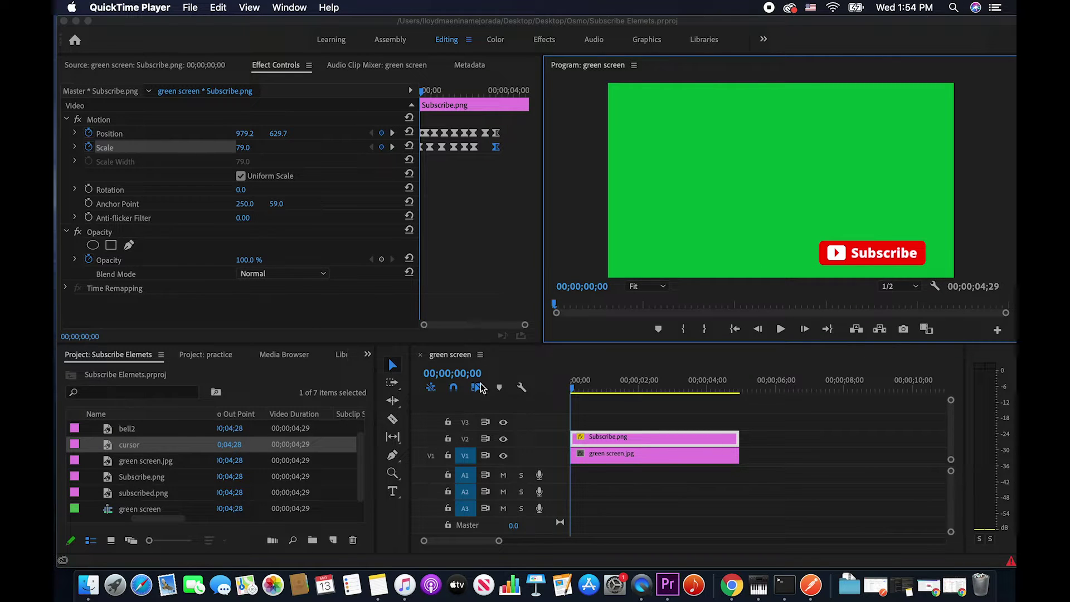
Place the cursor image on track V3 above the Subscribe button from the sequence start and play the sequence
click(154, 446)
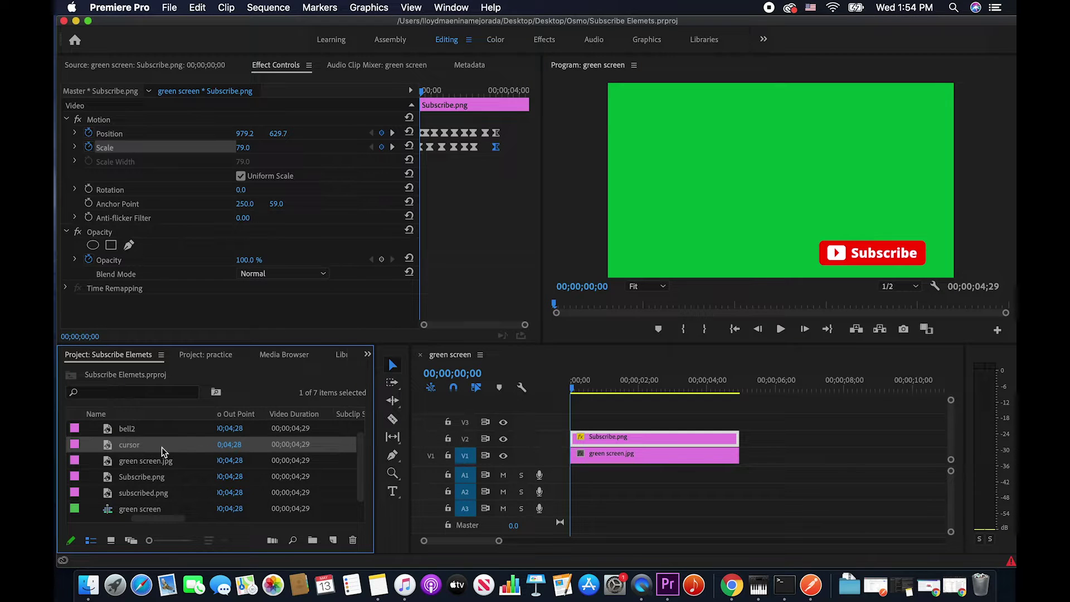
drag(272, 445, 633, 433)
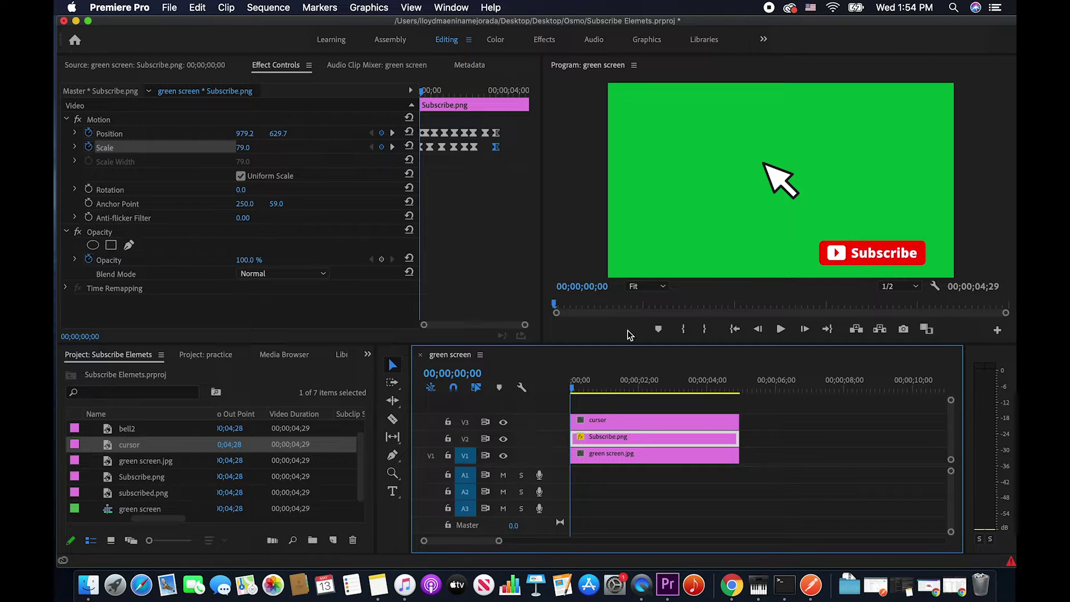
click(780, 330)
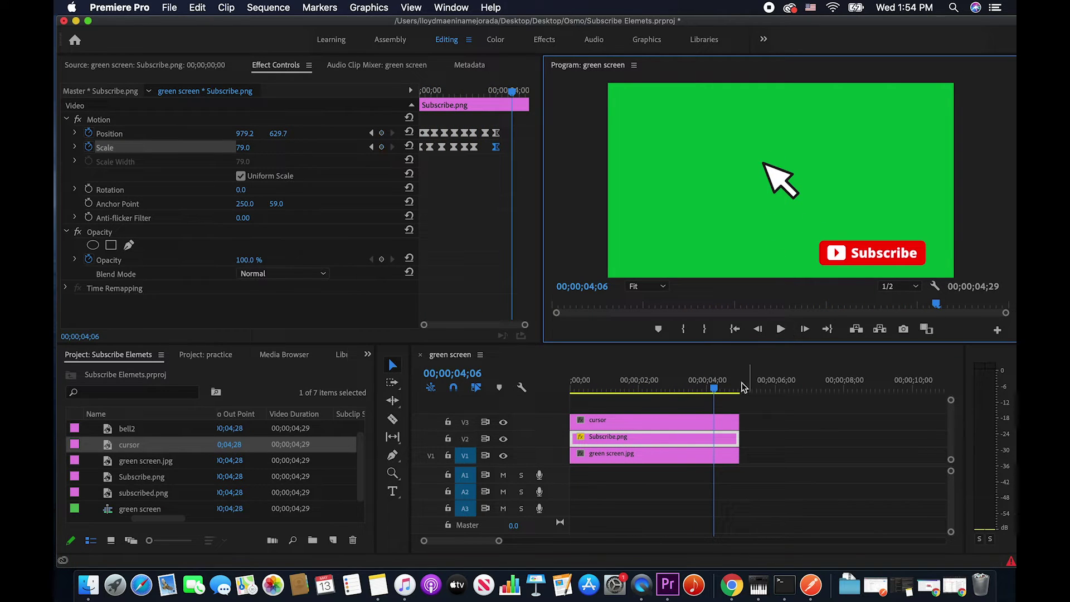
click(646, 385)
key(Home)
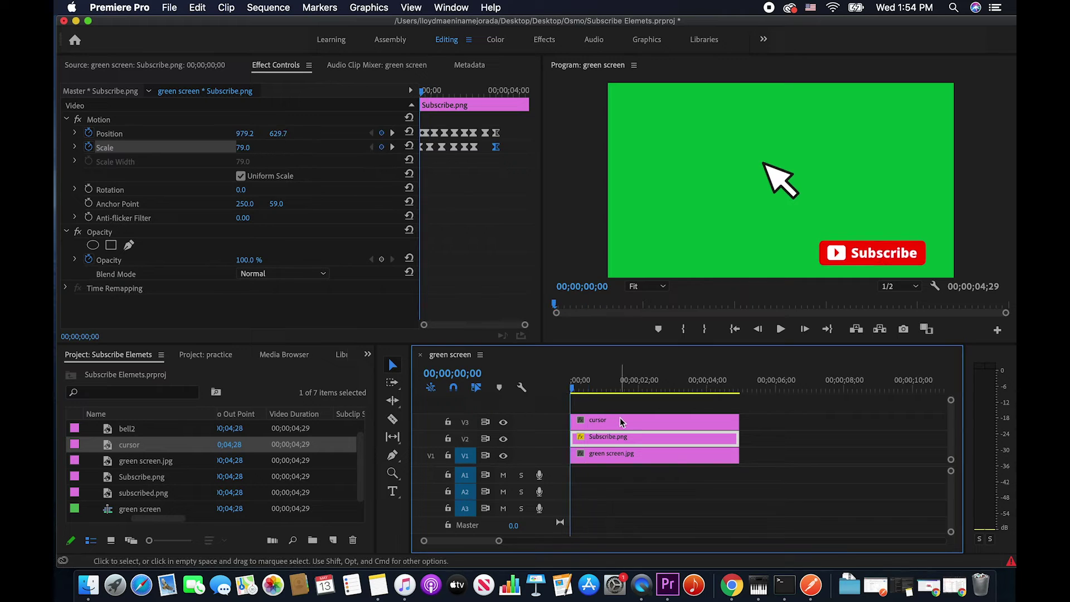
Select the cursor clip on V3 and scale the arrow down to about 55.6
double_click(685, 421)
click(778, 178)
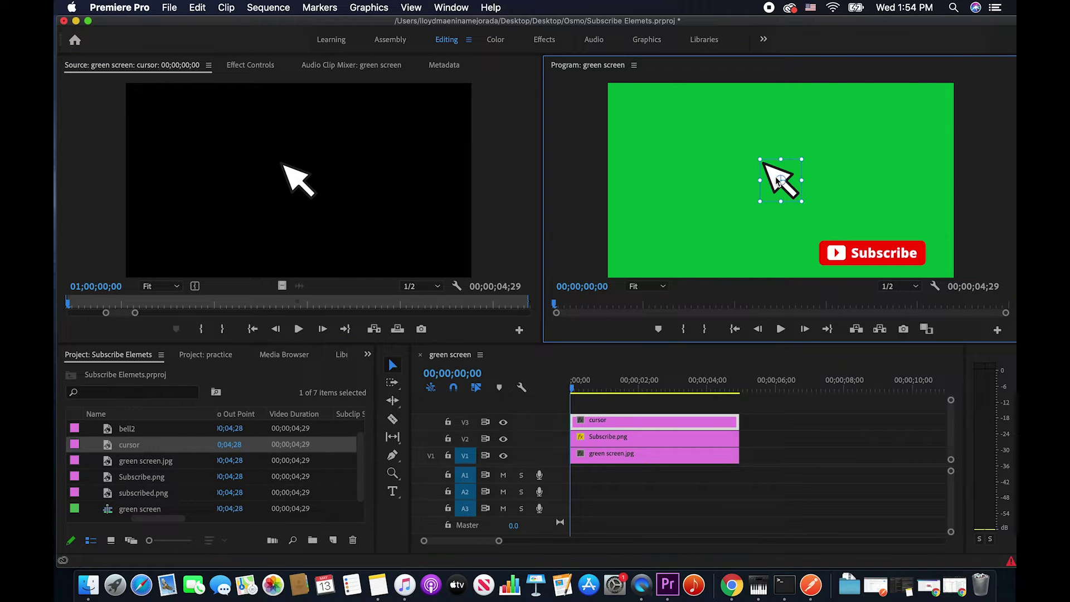
drag(801, 200, 797, 195)
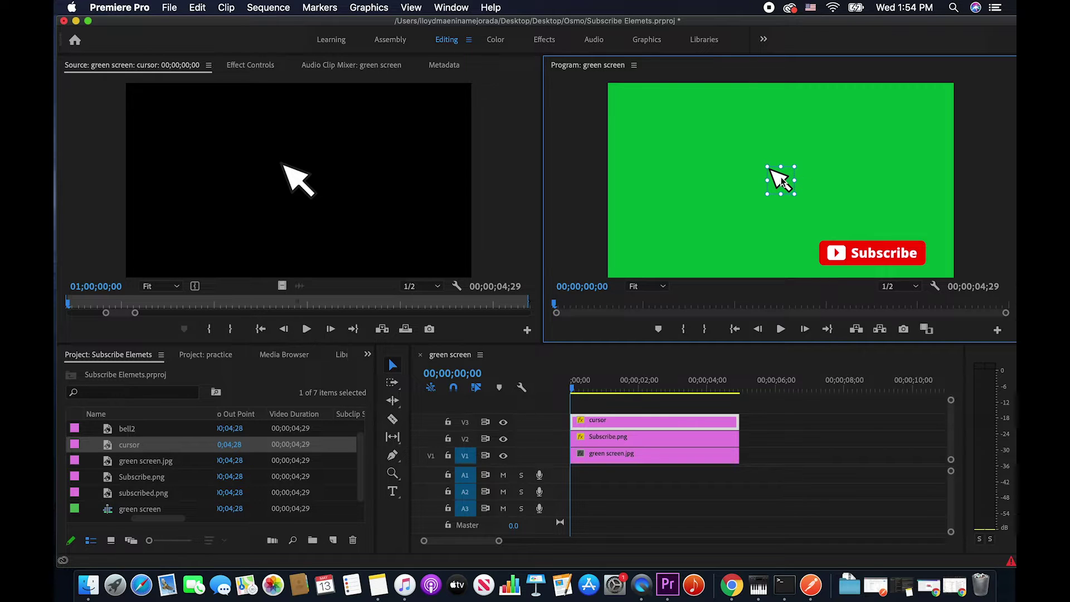
drag(767, 193, 770, 192)
click(747, 229)
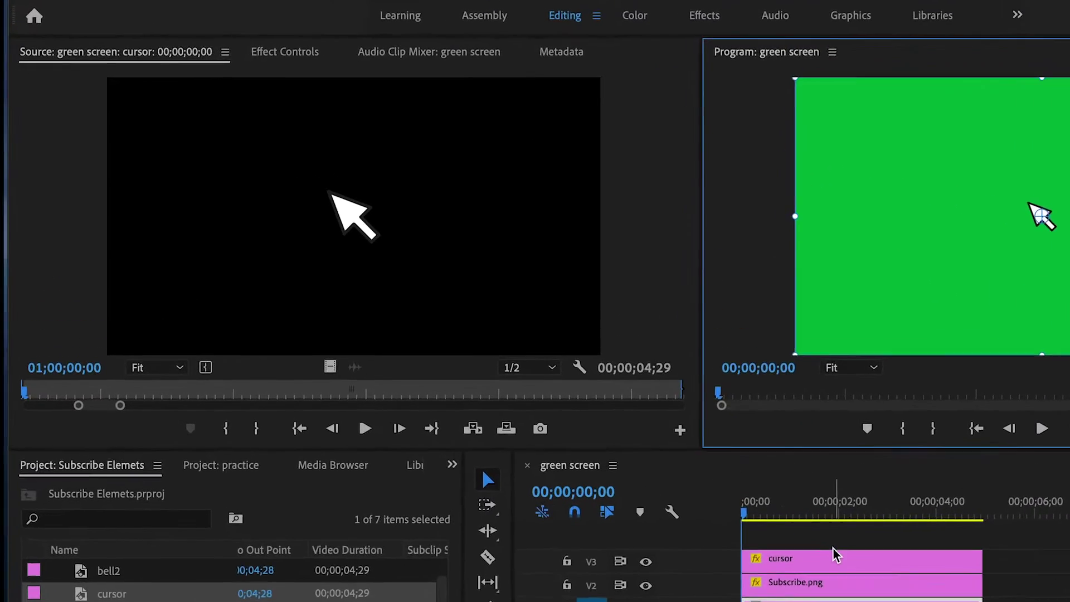
Move the cursor beside the Subscribe button to about 747.7, 673.0 and enable Position keyframing at 00;00;00;00
double_click(834, 554)
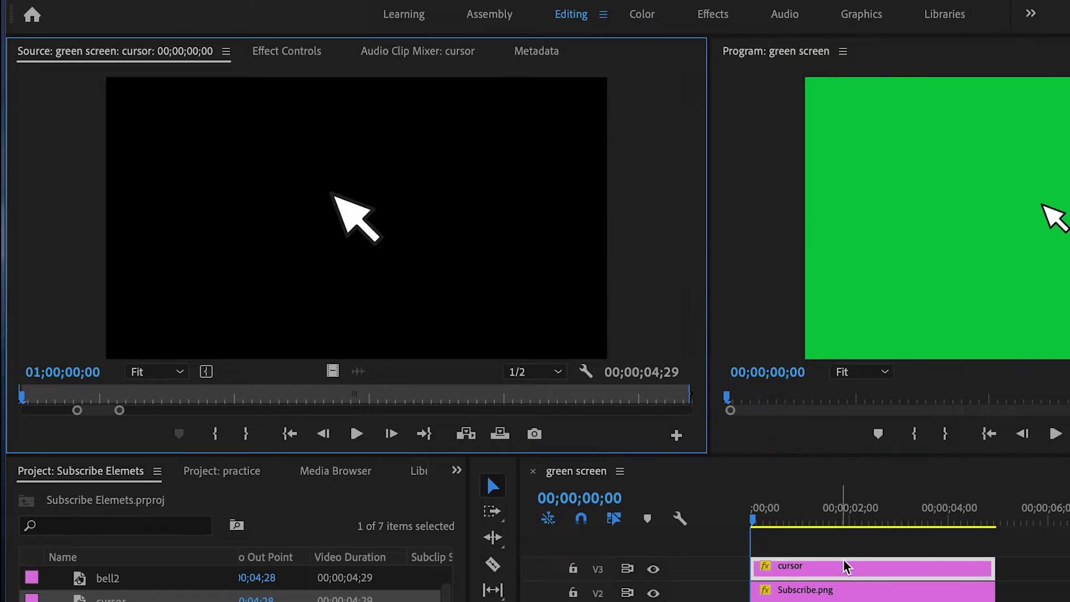
click(281, 55)
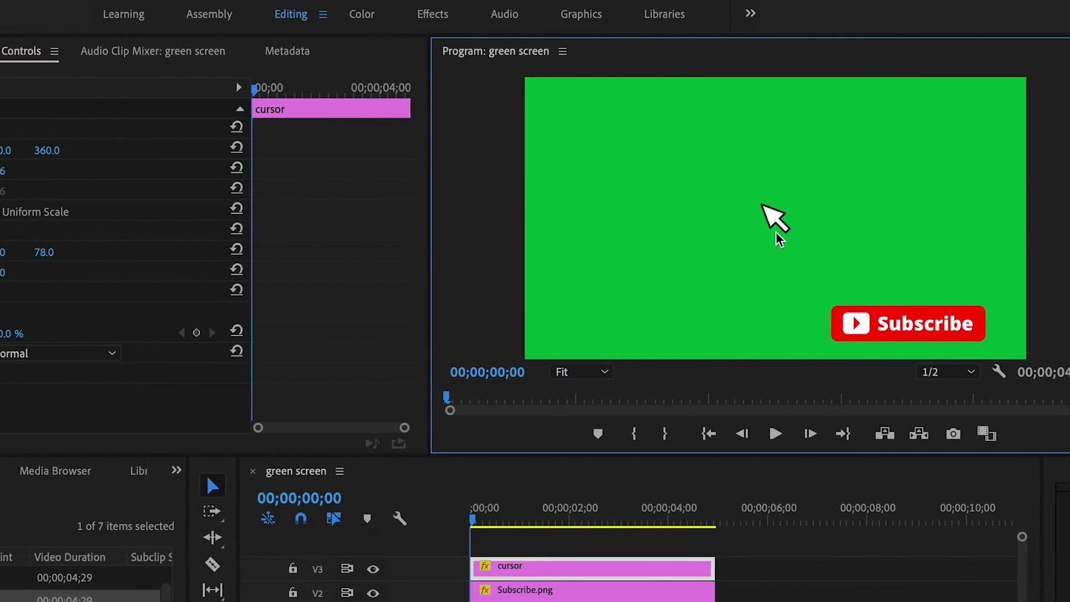
click(765, 216)
drag(768, 218, 818, 348)
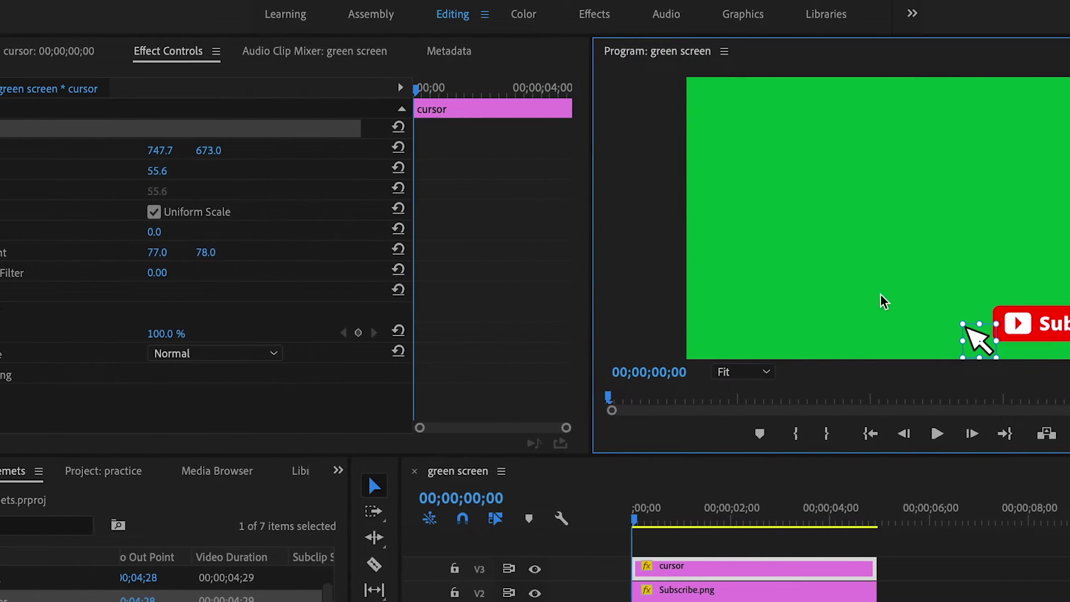
click(52, 150)
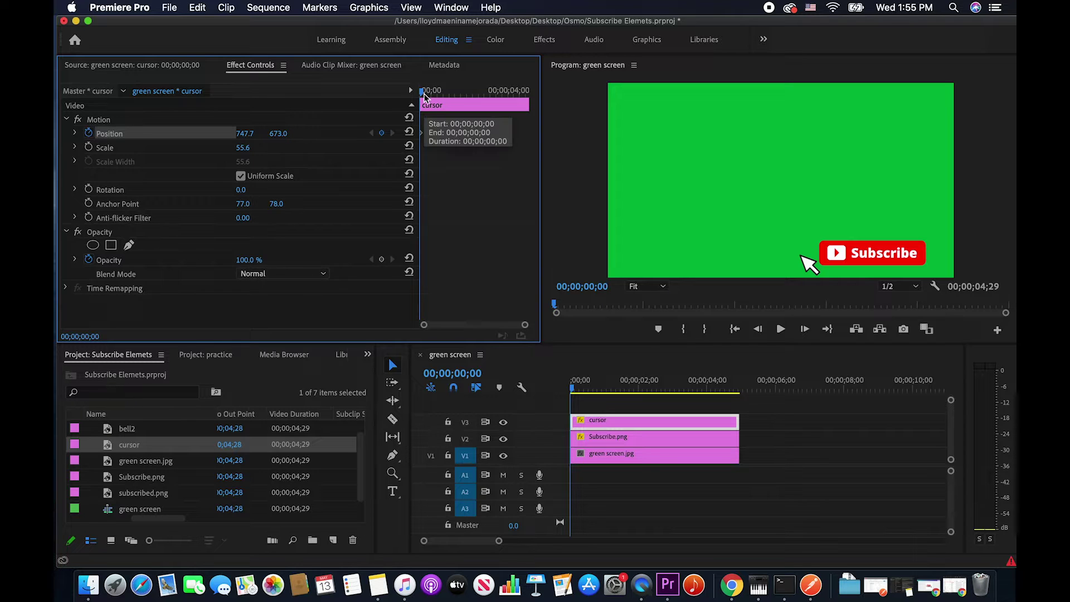
Add a cursor Position keyframe at 00;00;00;14 by moving it above the Subscribe button to about 876.4, 549.3
drag(423, 92, 430, 96)
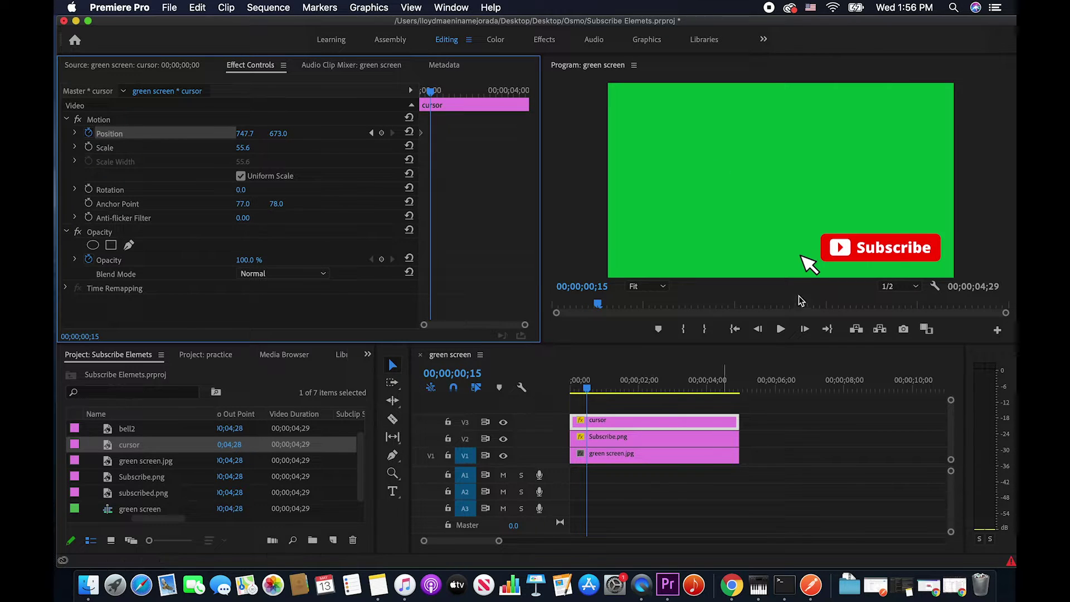
click(809, 264)
key(Left)
drag(809, 265, 845, 231)
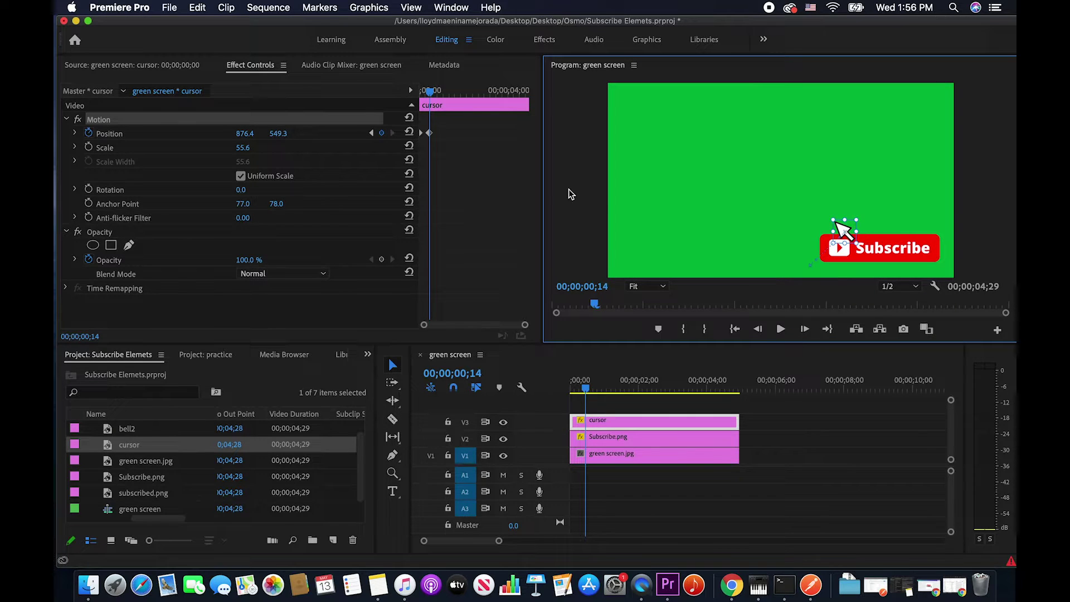
Move the cursor around the button with three more Position keyframes, starting at 00;00;01;06 and ending at 00;00;02;20 at about 1223.1, 591.3
click(431, 95)
drag(431, 95, 447, 93)
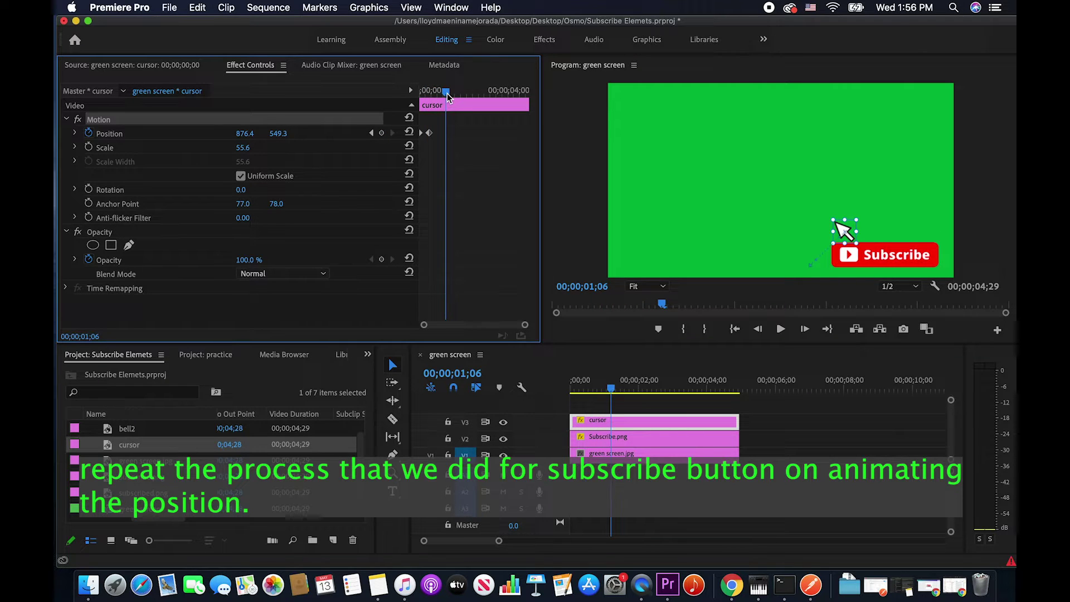
drag(845, 230, 904, 240)
drag(447, 93, 464, 95)
drag(903, 243, 852, 273)
drag(462, 92, 478, 96)
drag(853, 270, 938, 243)
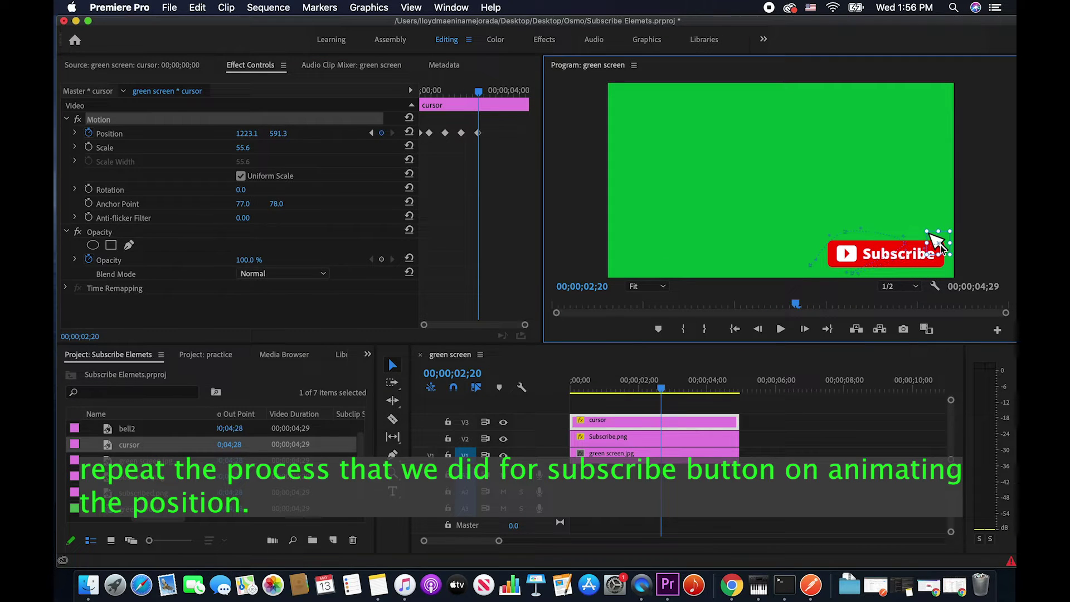
Add a Position keyframe at 00;00;03;14 placing the cursor over the Subscribe text at about 975.5, 660.6, and check the frames after it
drag(480, 92, 499, 94)
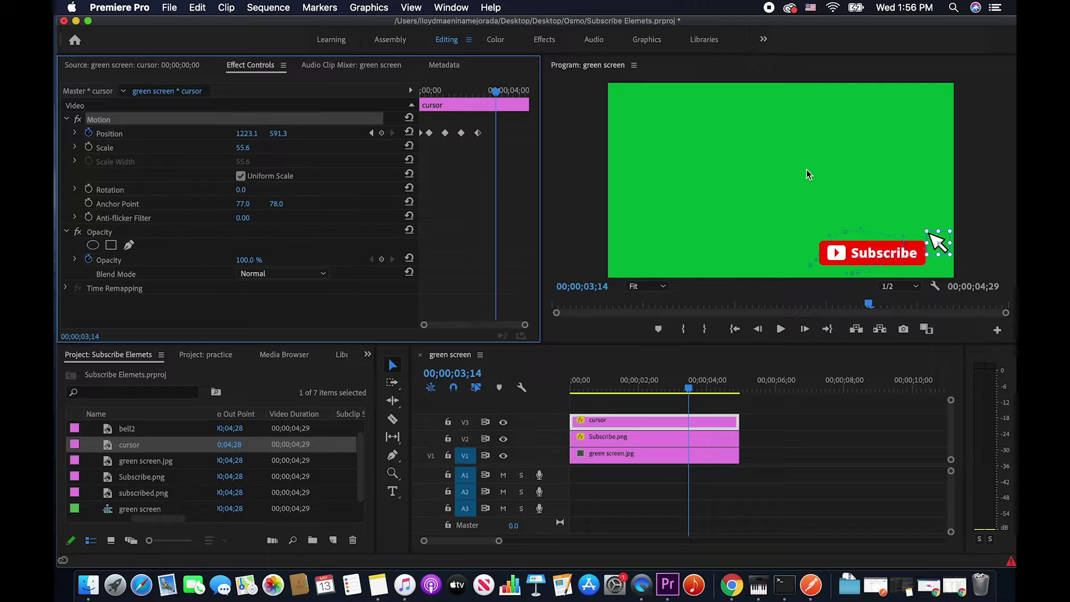
drag(938, 244, 872, 263)
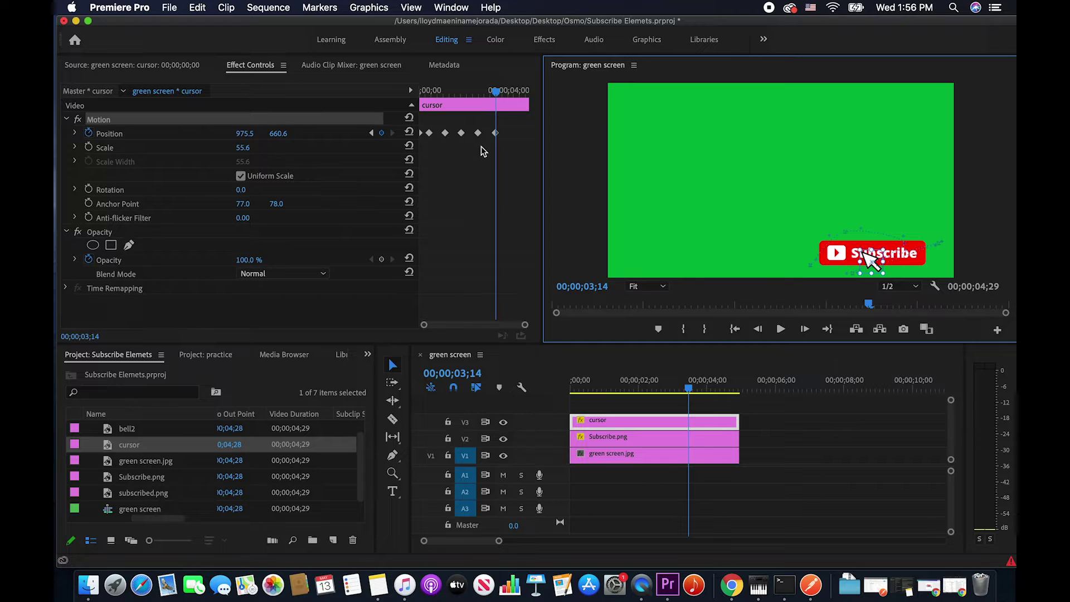
click(731, 386)
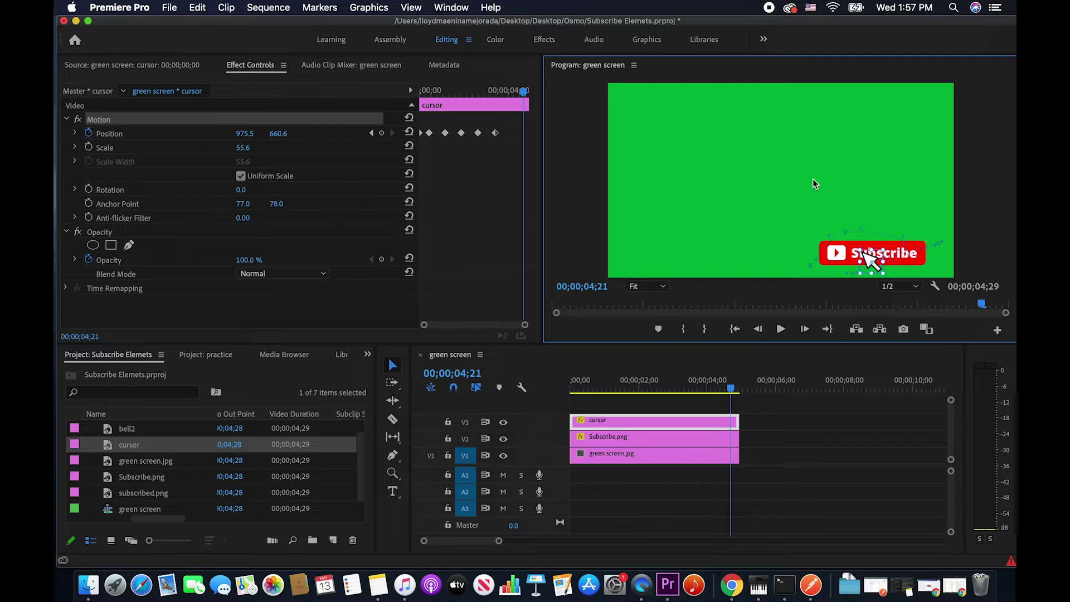
click(515, 91)
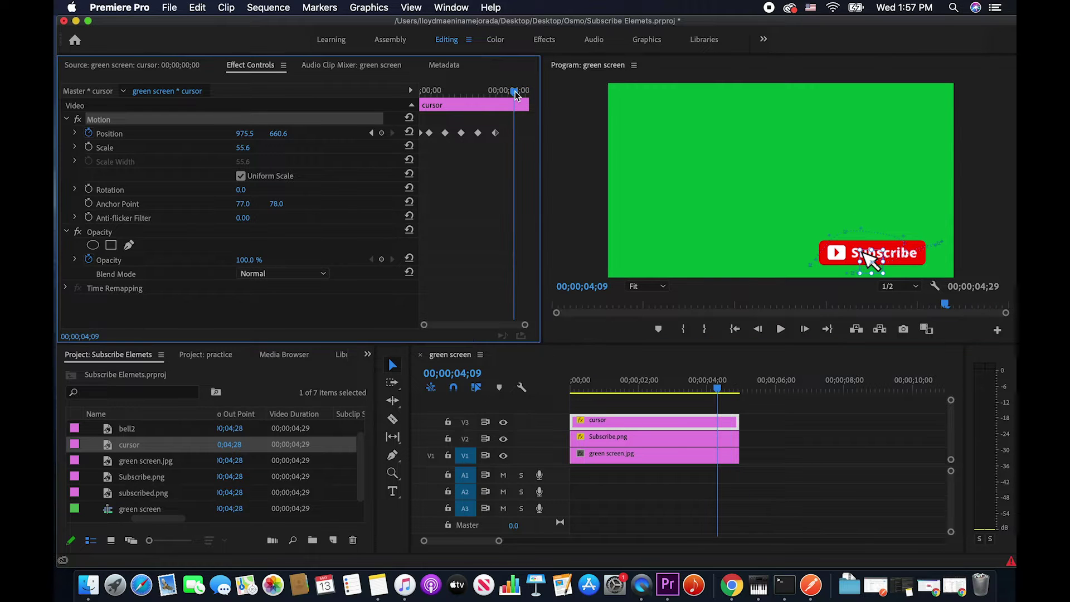
key(Right)
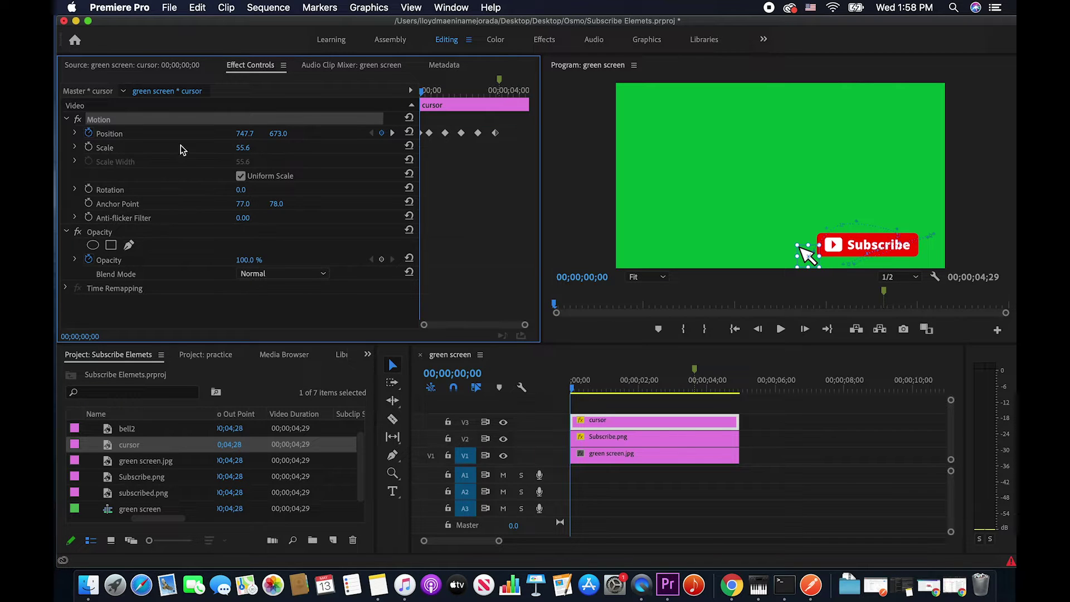
Animate the cursor's click with Scale keyframes: 55.6 at 00;00;03;10, 39.6 at 00;00;03;15, and the original size shortly after
drag(475, 92, 497, 101)
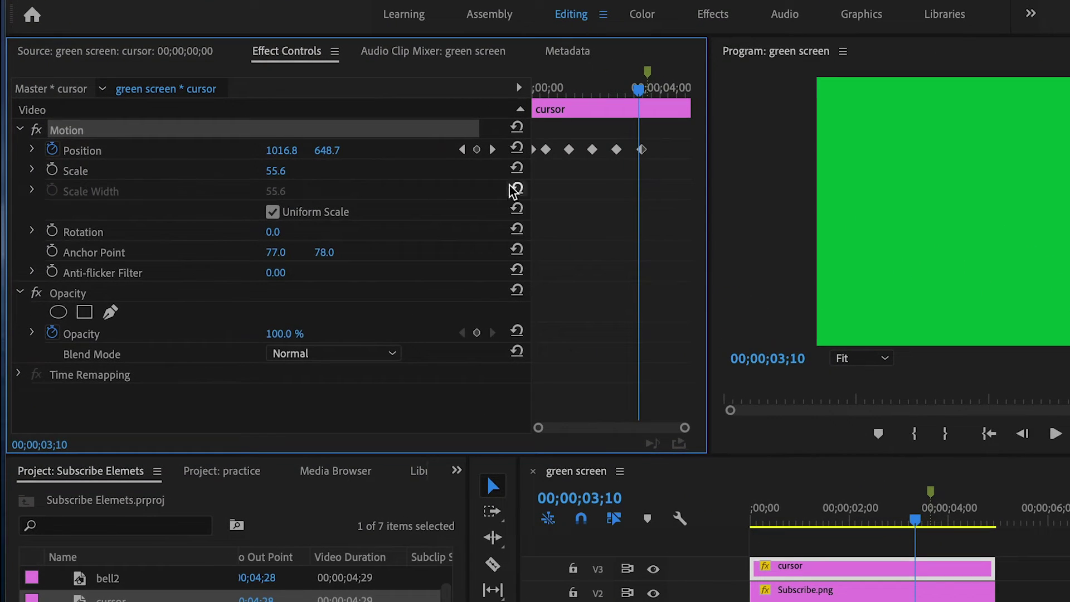
click(52, 170)
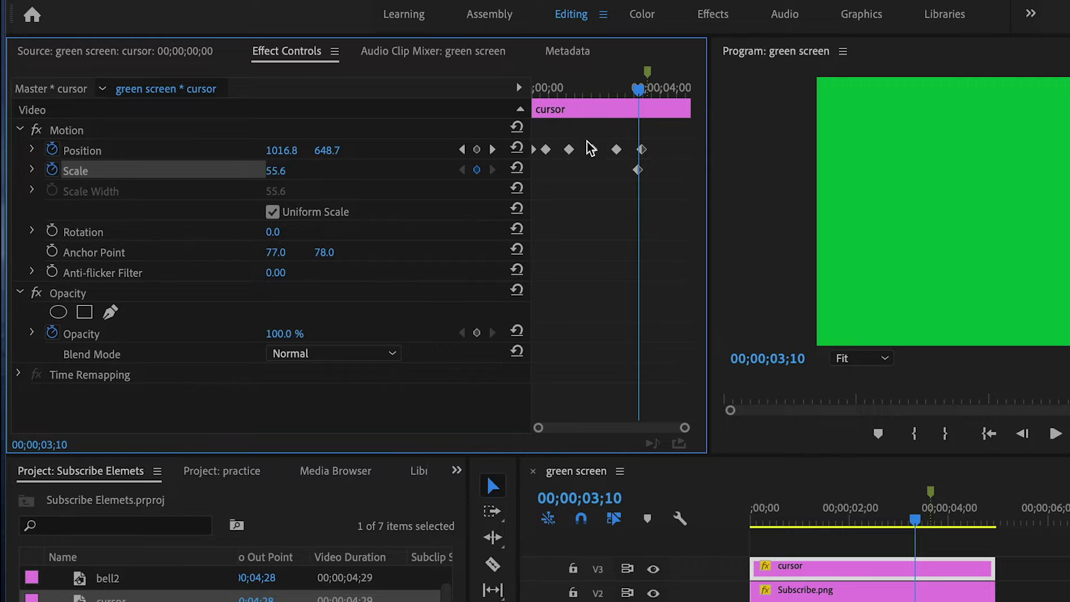
drag(638, 91, 648, 92)
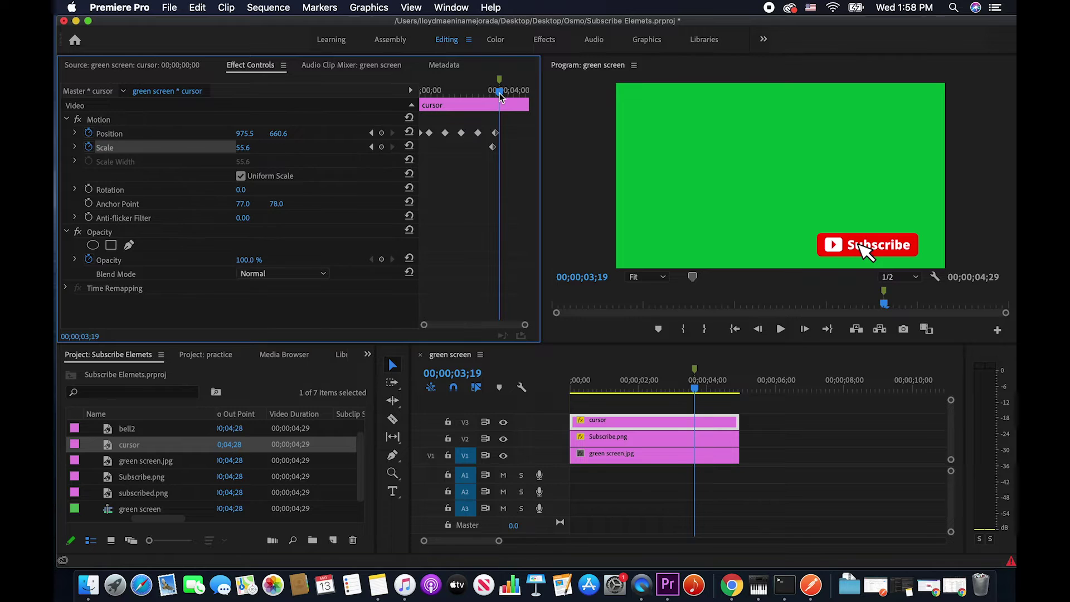
drag(500, 95, 498, 96)
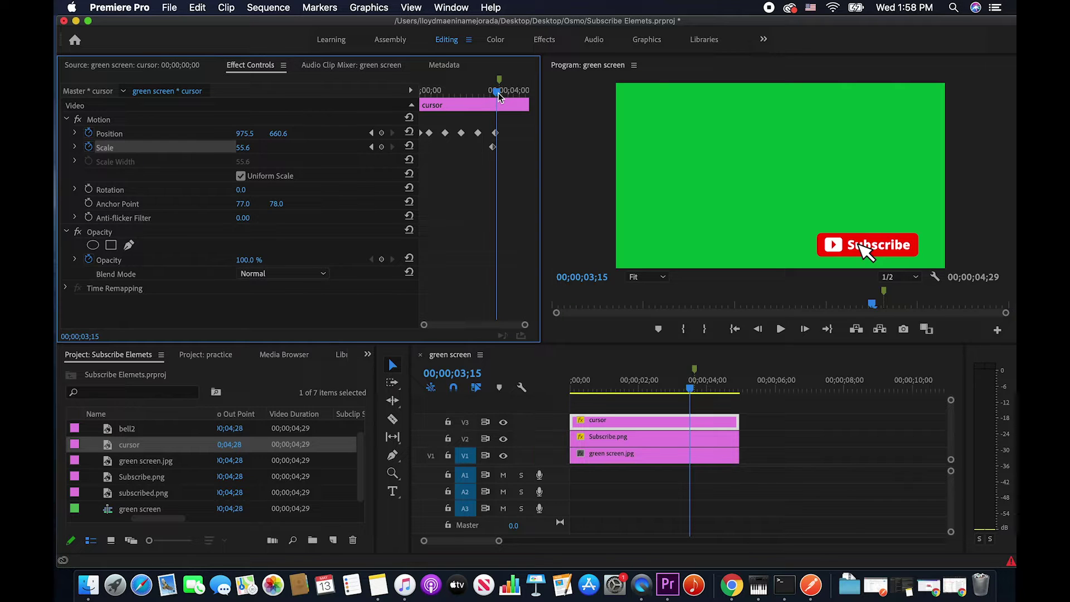
drag(243, 147, 233, 147)
click(499, 93)
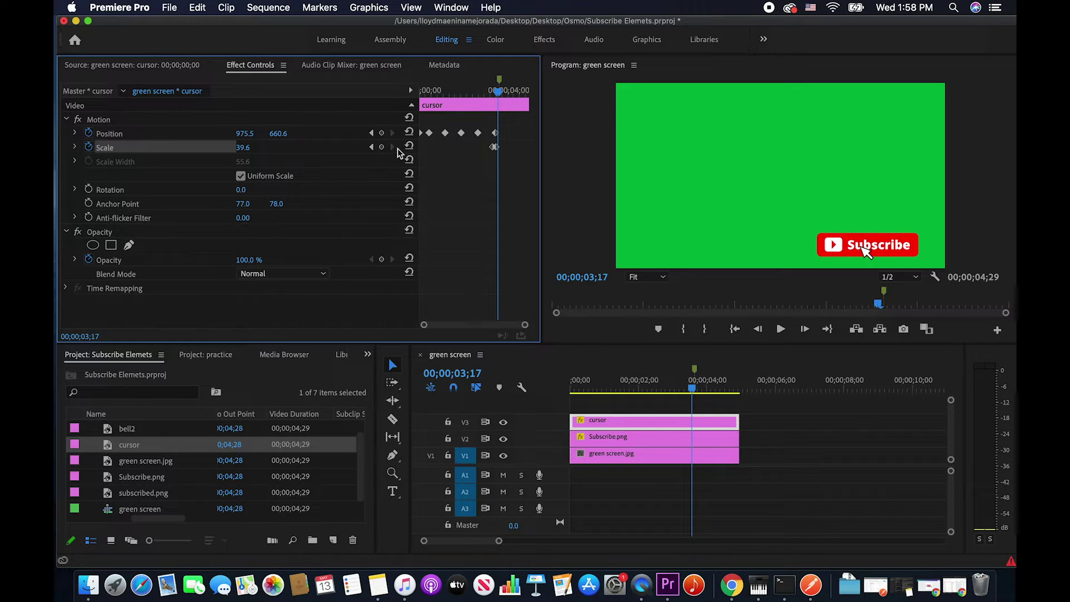
key(super+z)
Play back the sequence from the start and review the cursor's click effect on the Subscribe button
key(Home)
click(780, 329)
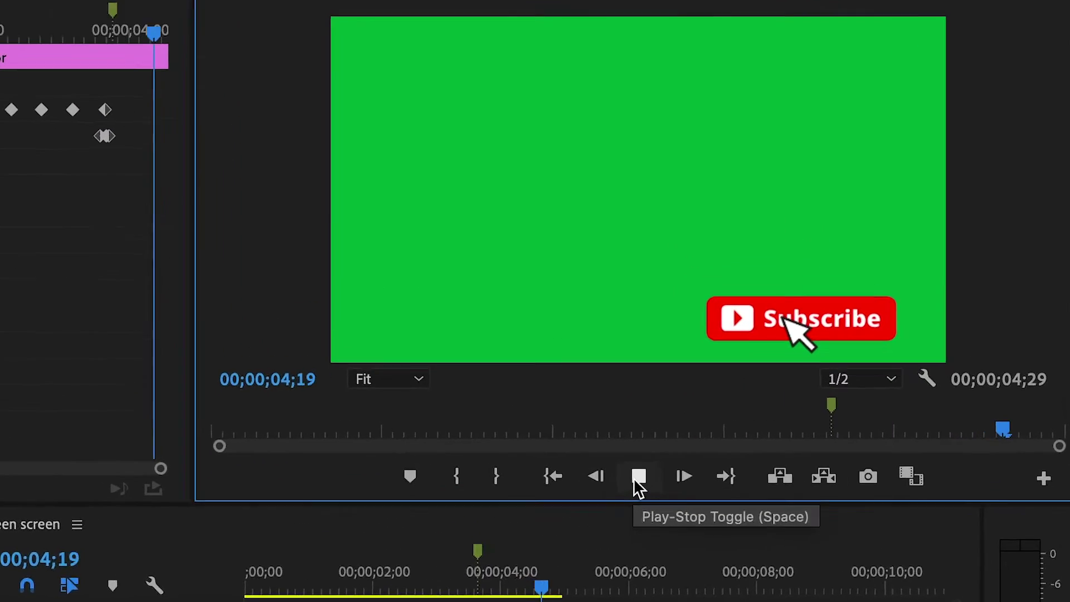
click(638, 478)
drag(555, 588, 491, 588)
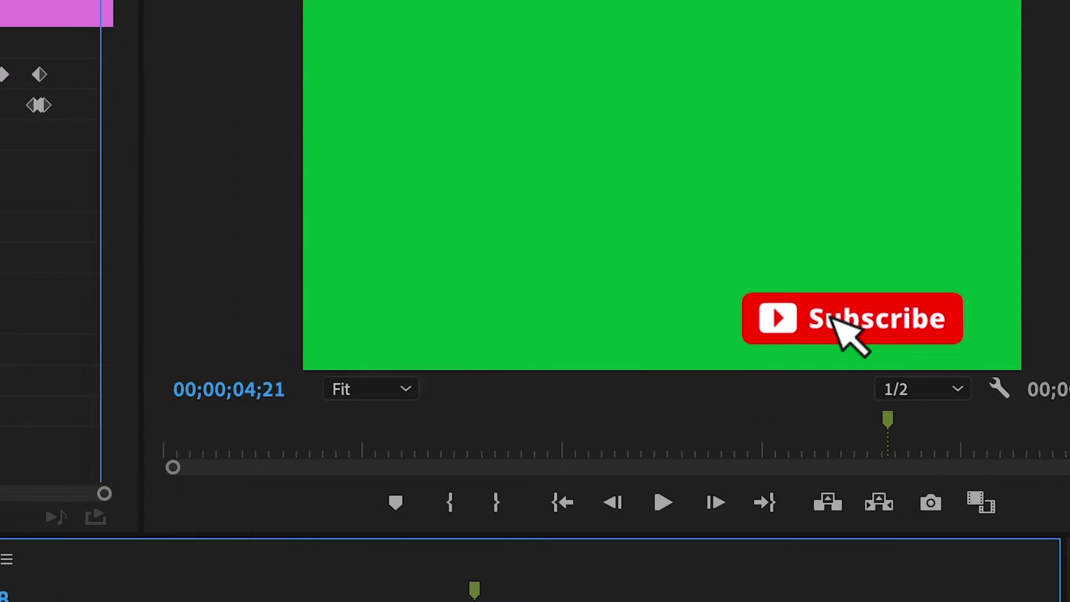
key(Left)
key(Left)
key(Left)
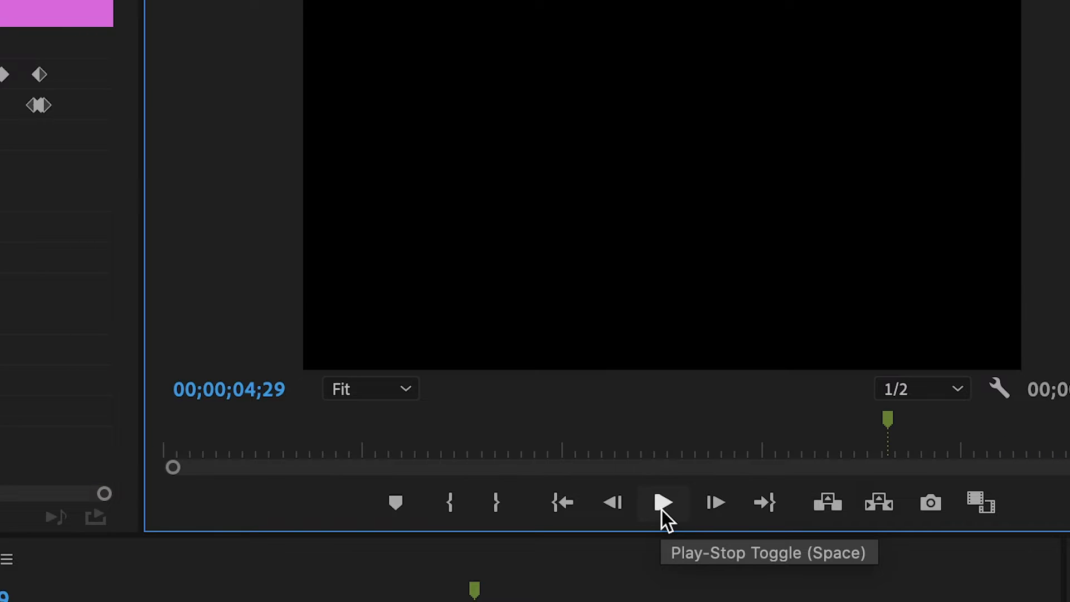
click(662, 504)
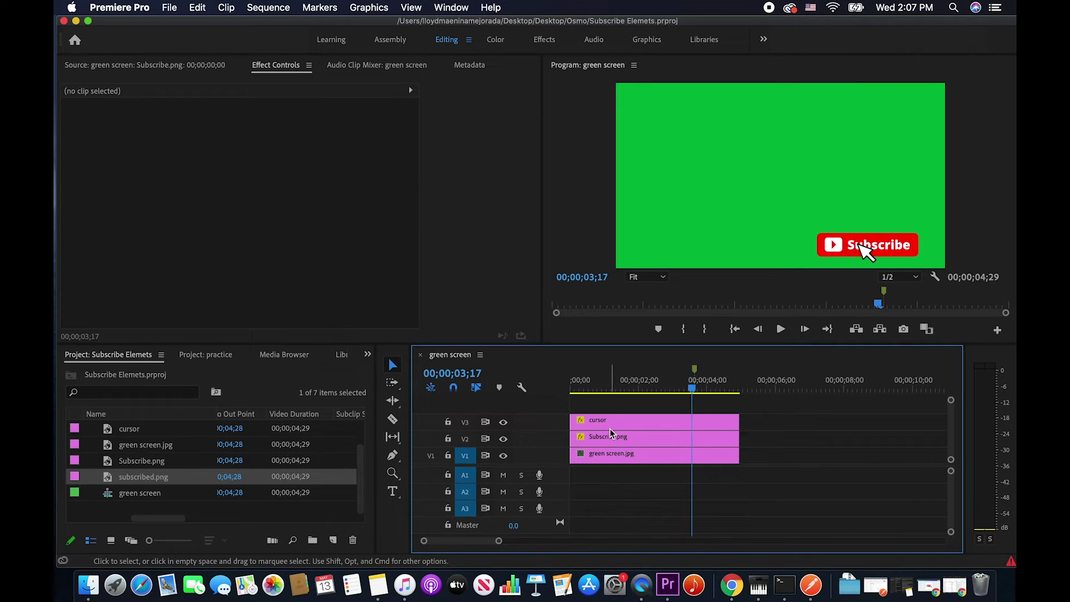
Split the Subscribe.png clip on V2 at 00;00;03;17 and delete the part after the cut
click(392, 419)
click(696, 440)
click(393, 366)
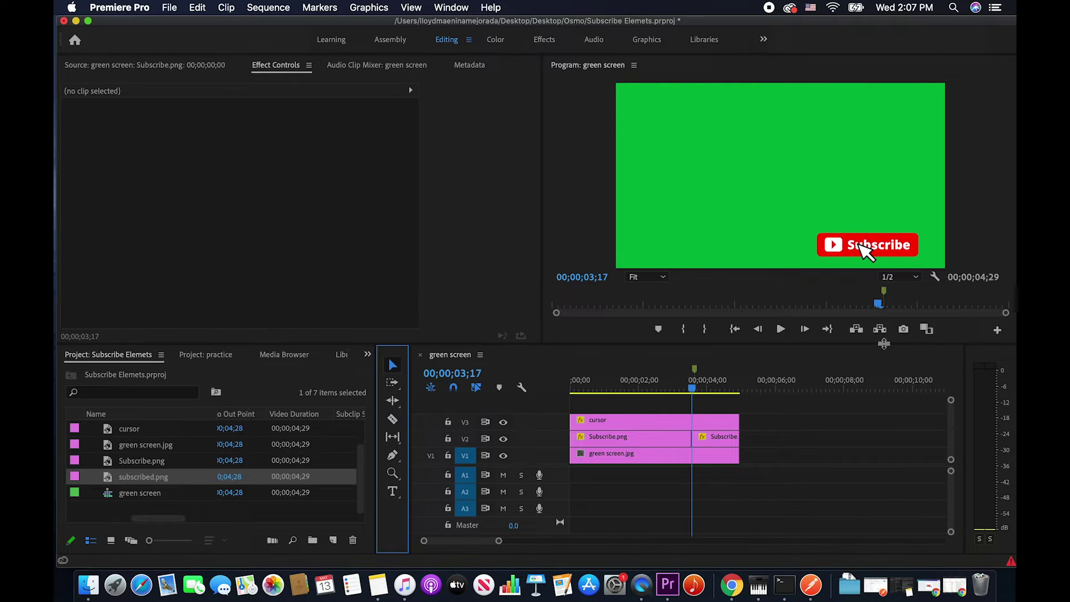
click(724, 441)
key(Delete)
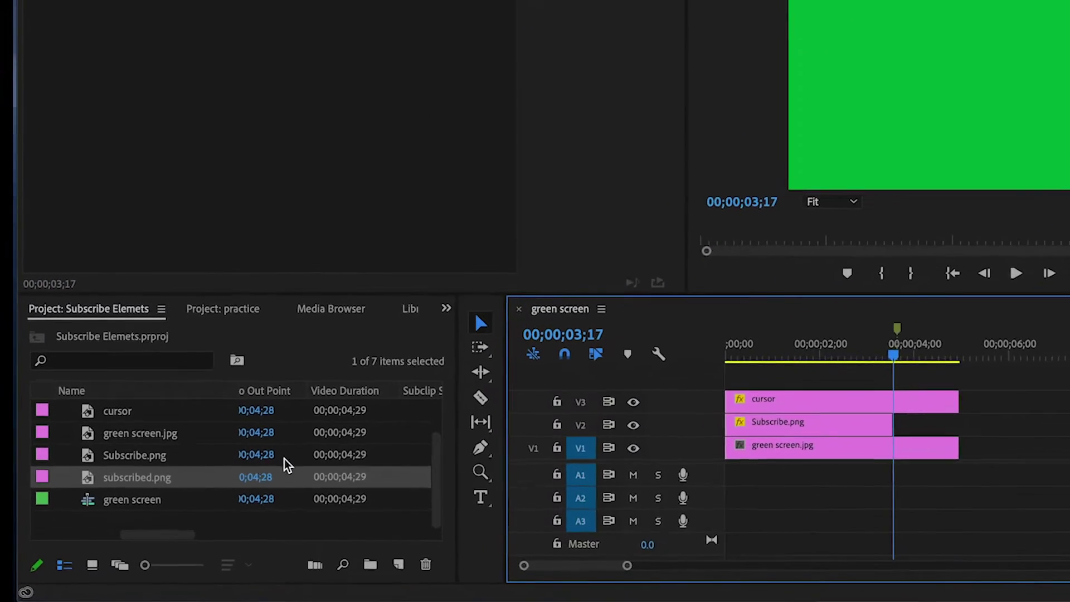
Add subscribed.png to track V2 directly after the trimmed Subscribe.png clip, starting at 00;00;03;17
drag(170, 480, 857, 435)
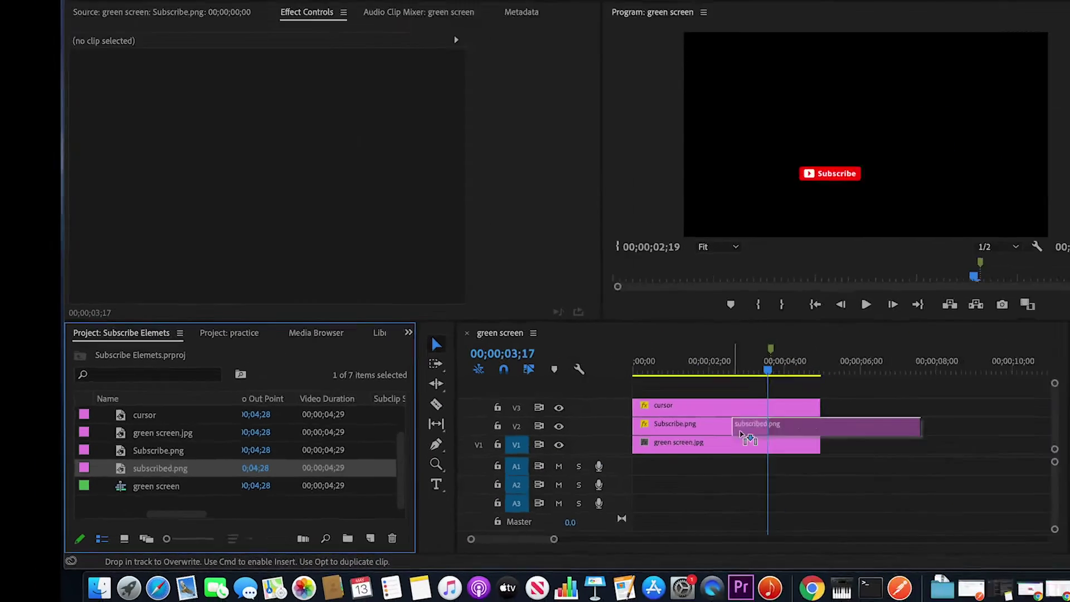
drag(741, 434, 777, 425)
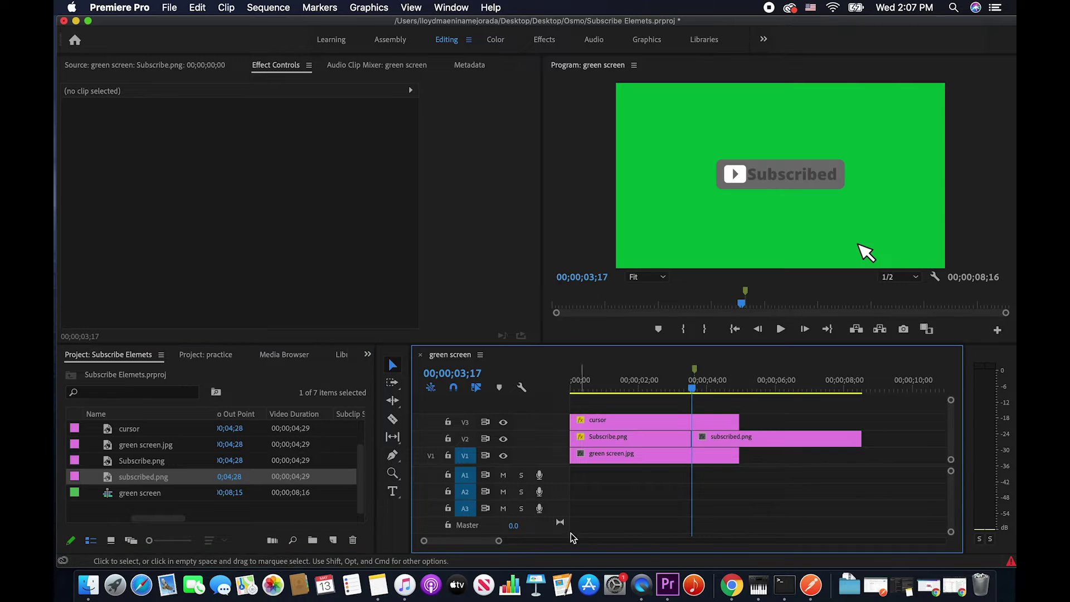
drag(499, 540, 478, 545)
drag(761, 392, 762, 390)
drag(473, 544, 501, 545)
Move the subscribed.png clip up to a new track V4, overlapping the end of the Subscribe.png clip so both buttons show together
click(707, 389)
click(752, 441)
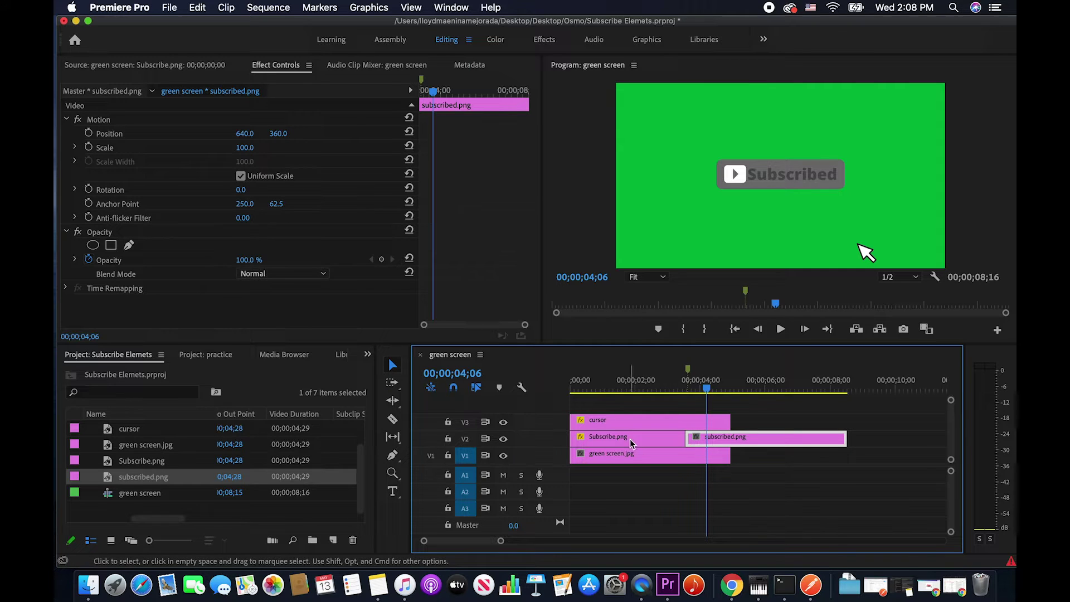
click(676, 389)
drag(680, 395, 705, 396)
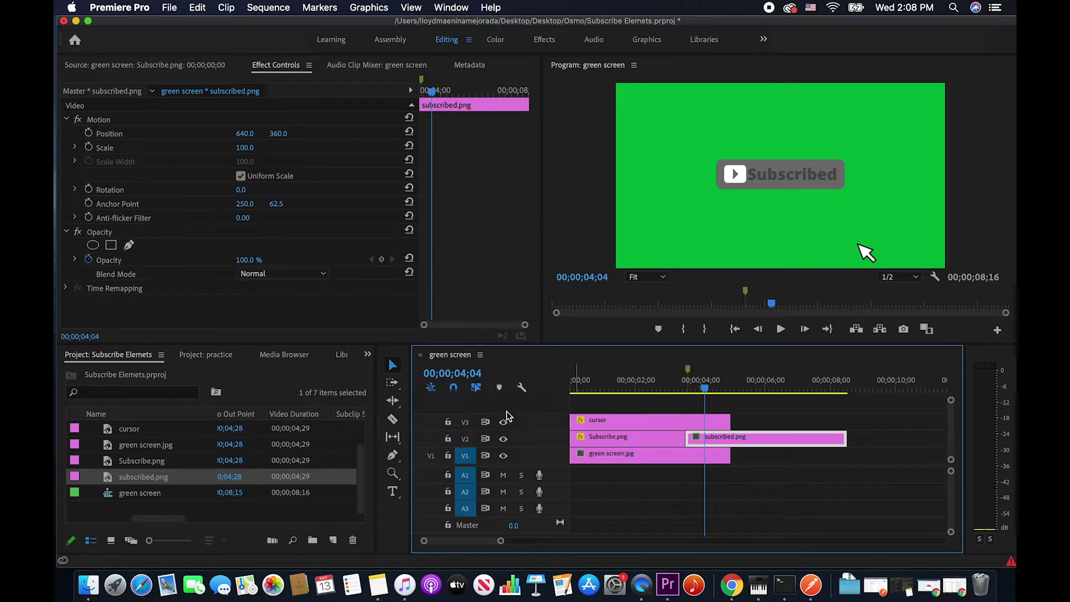
right_click(544, 425)
key(Escape)
scroll(618, 429, up, 1)
drag(746, 449, 672, 397)
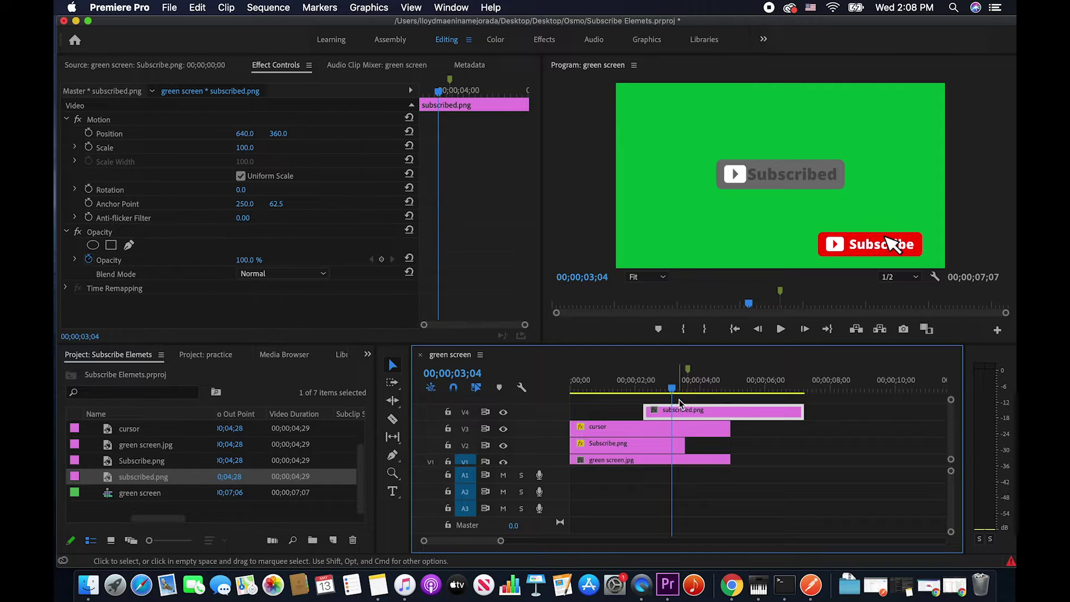
Scale the Subscribed button to 79.2 to match the Subscribe button's size, placing it just above that button at about 975.6, 526.4
key(space)
click(794, 173)
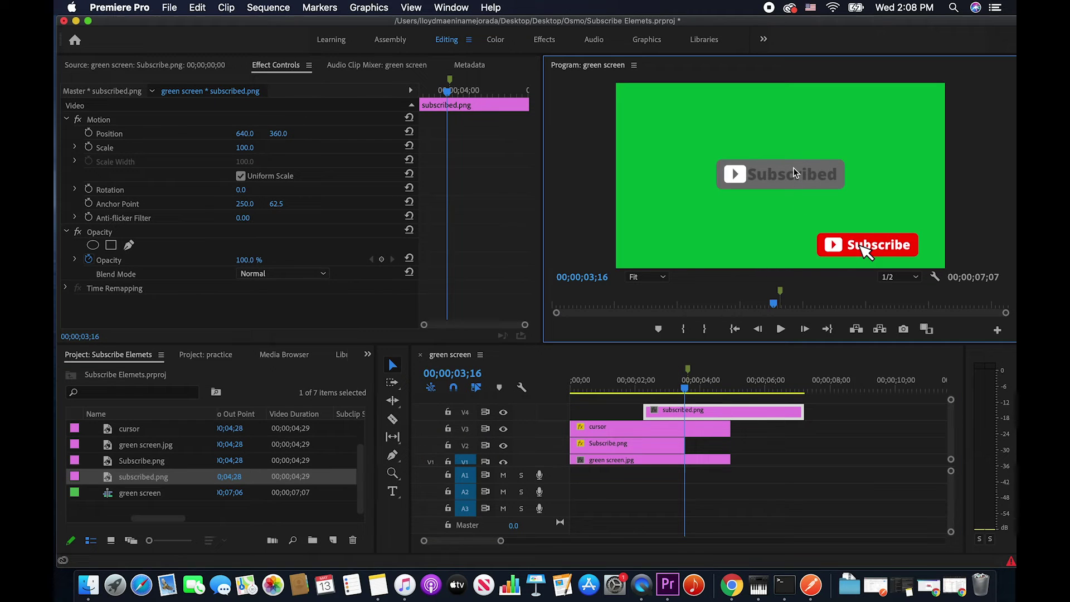
drag(820, 177, 882, 211)
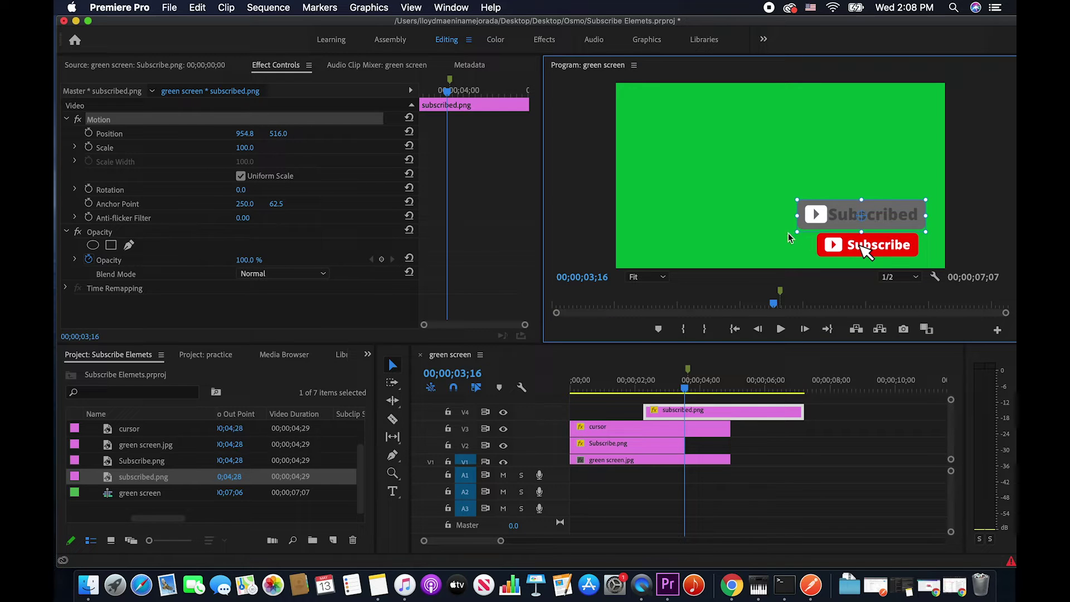
drag(798, 231, 830, 228)
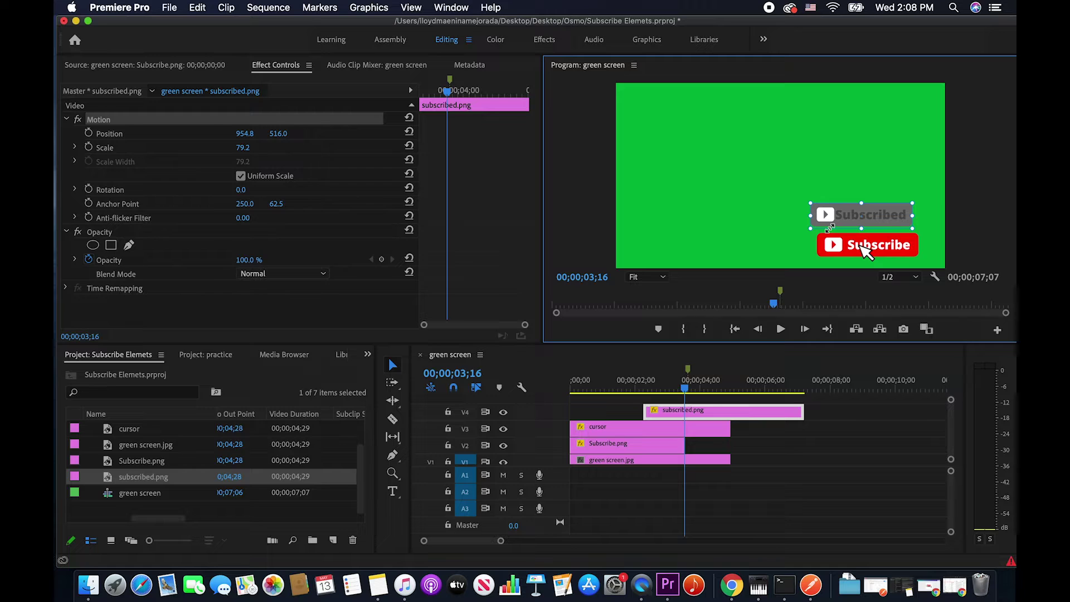
drag(885, 208, 890, 211)
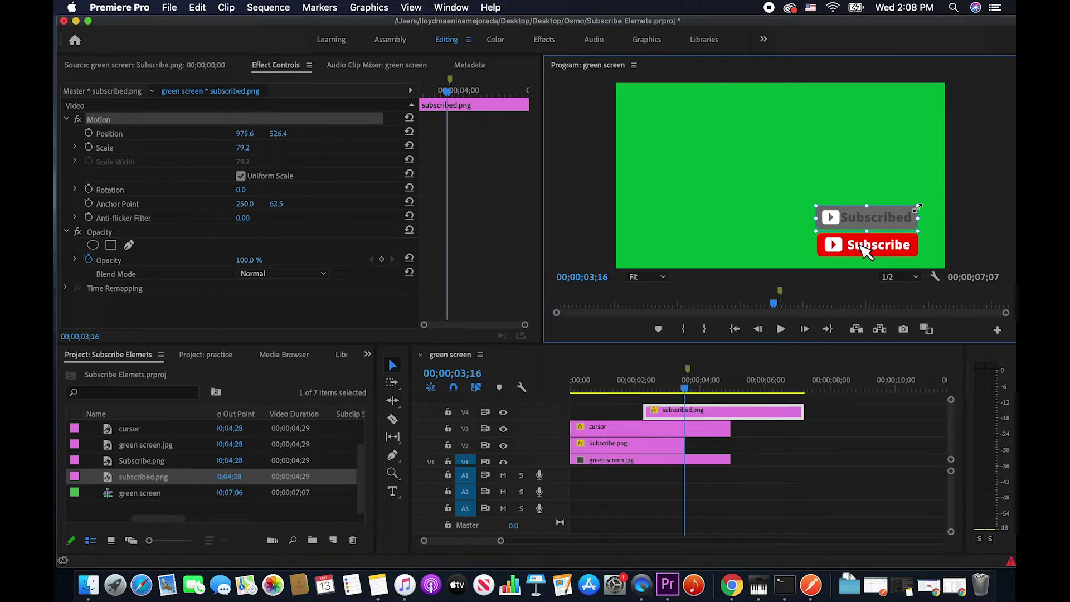
drag(913, 206, 917, 204)
click(930, 237)
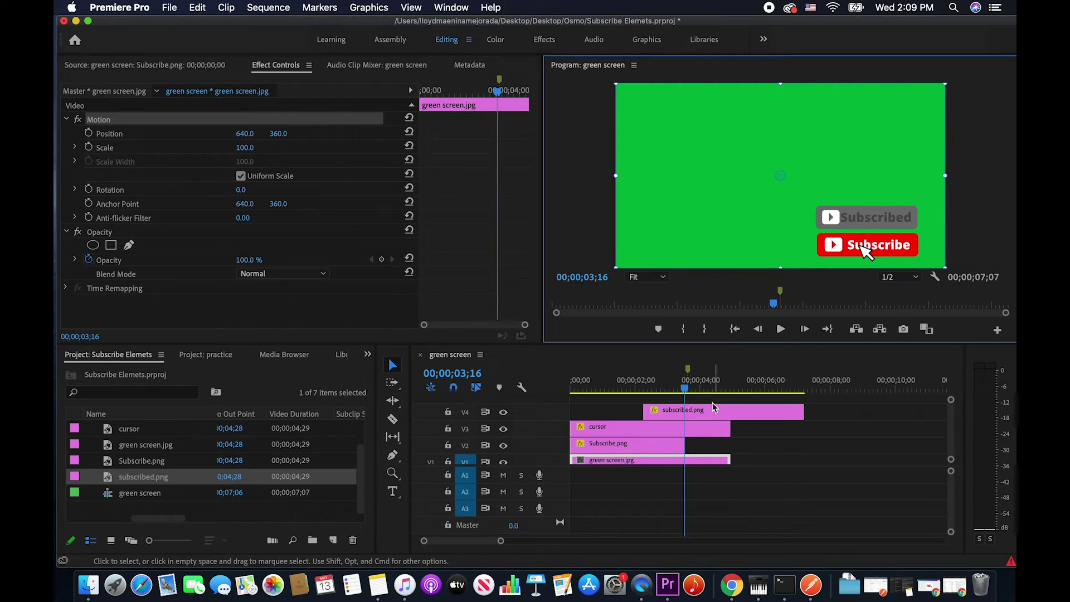
click(865, 212)
drag(868, 205, 868, 204)
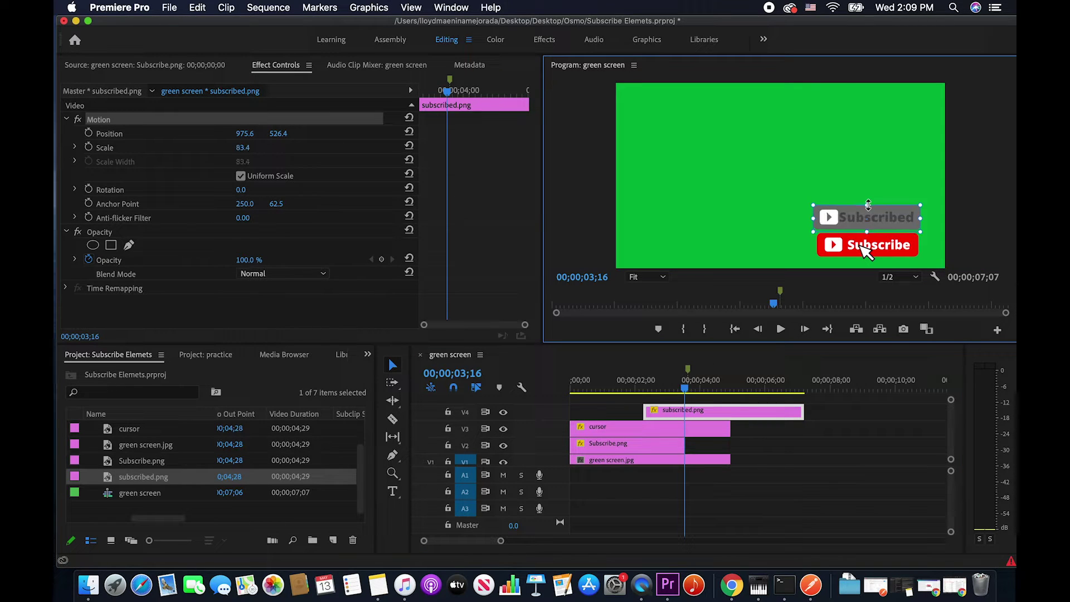
click(936, 240)
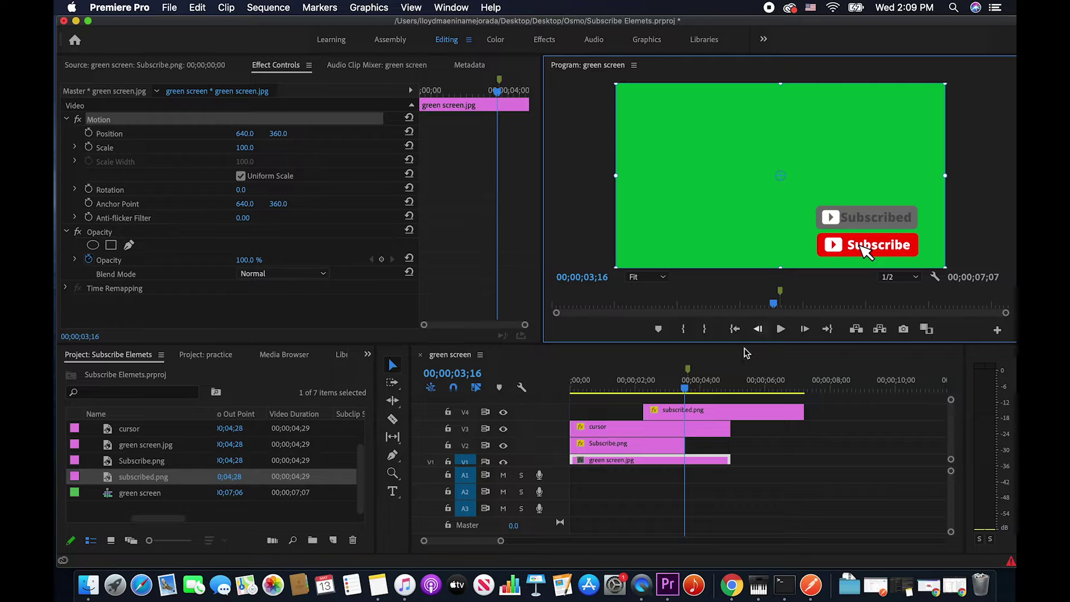
Align the Subscribed button over the Subscribe button at about 978.2, 632.9, and return its clip to V2 directly after Subscribe.png
click(872, 213)
drag(876, 209, 879, 237)
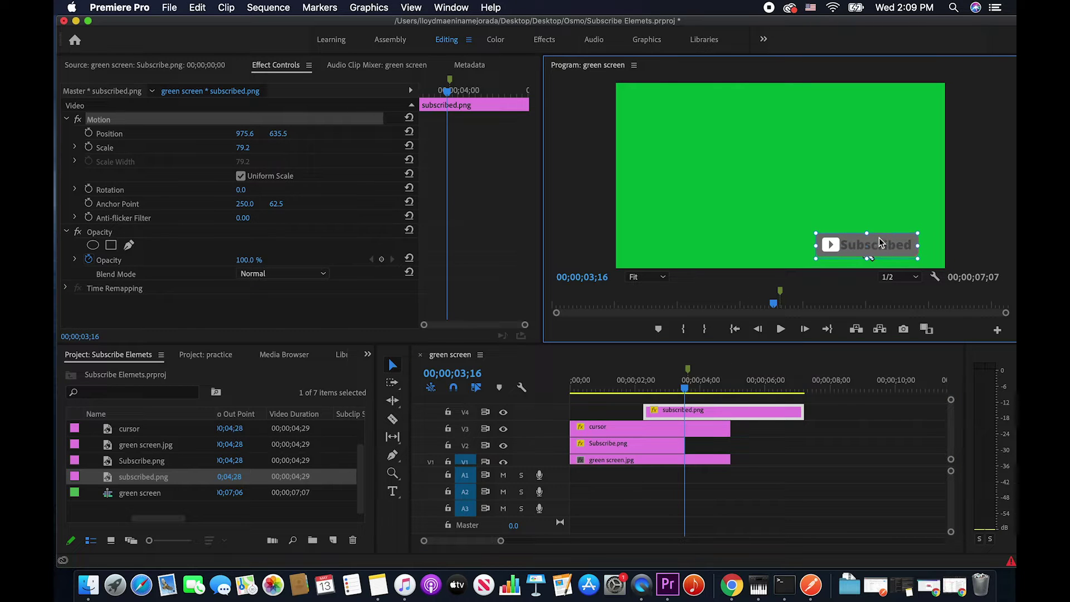
click(872, 212)
drag(724, 409, 756, 443)
Play back the sequence from the start and review the change from the Subscribe to the Subscribed button
drag(685, 390, 576, 383)
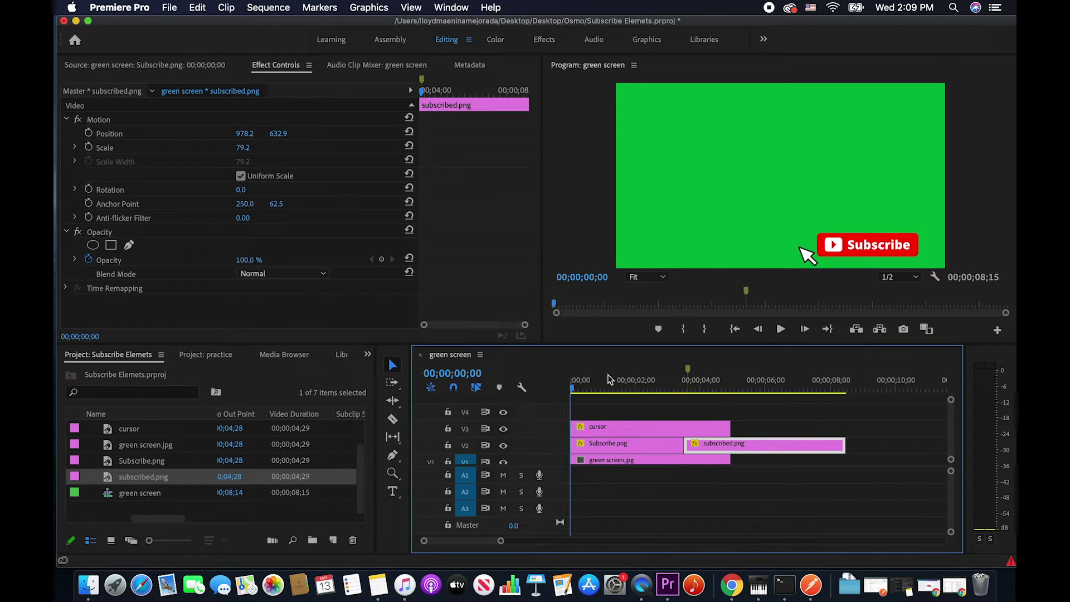
click(781, 330)
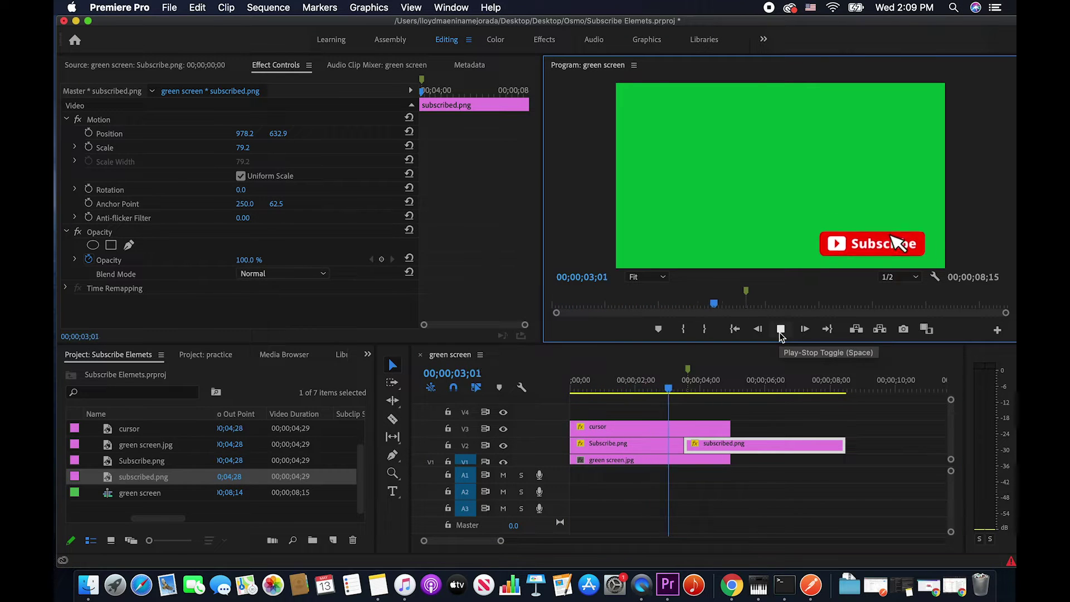
click(780, 333)
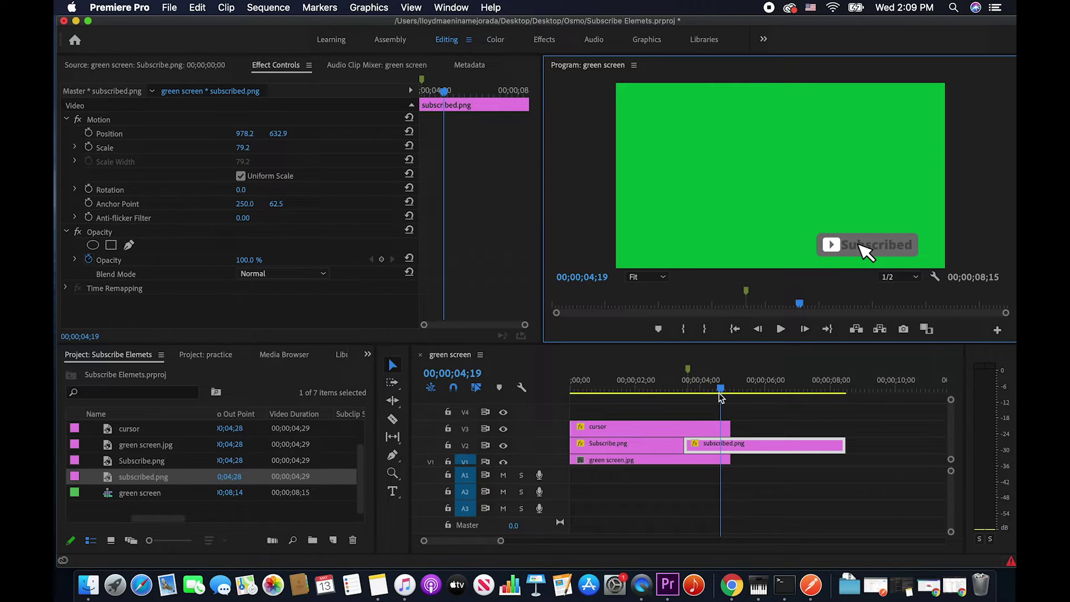
drag(721, 397, 642, 392)
click(781, 330)
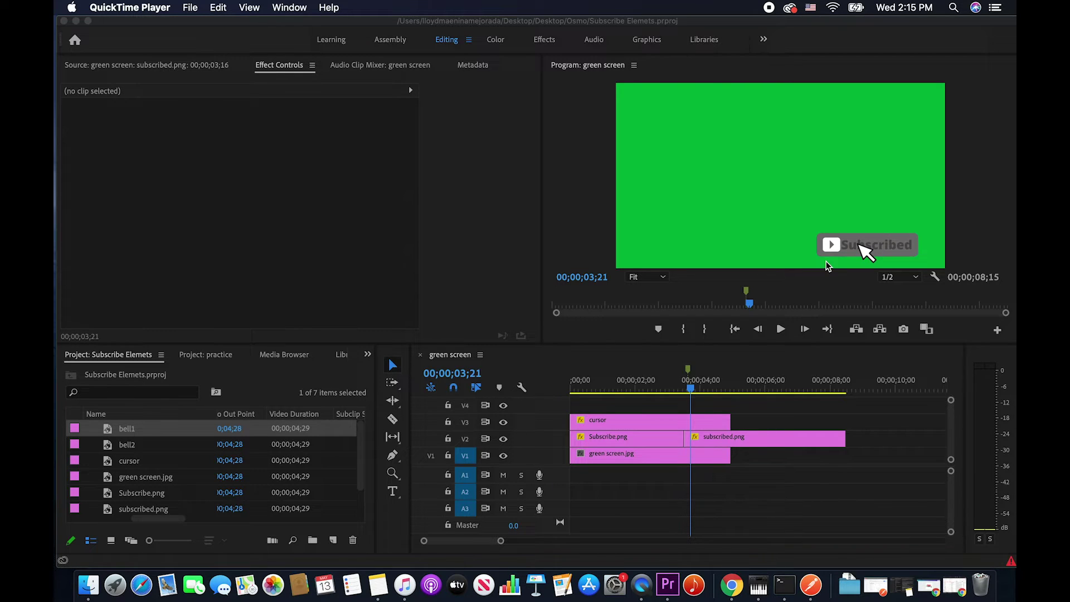
Insert a video track above the green screen track and place bell1 on it, starting together with the subscribed.png clip
right_click(559, 455)
click(587, 437)
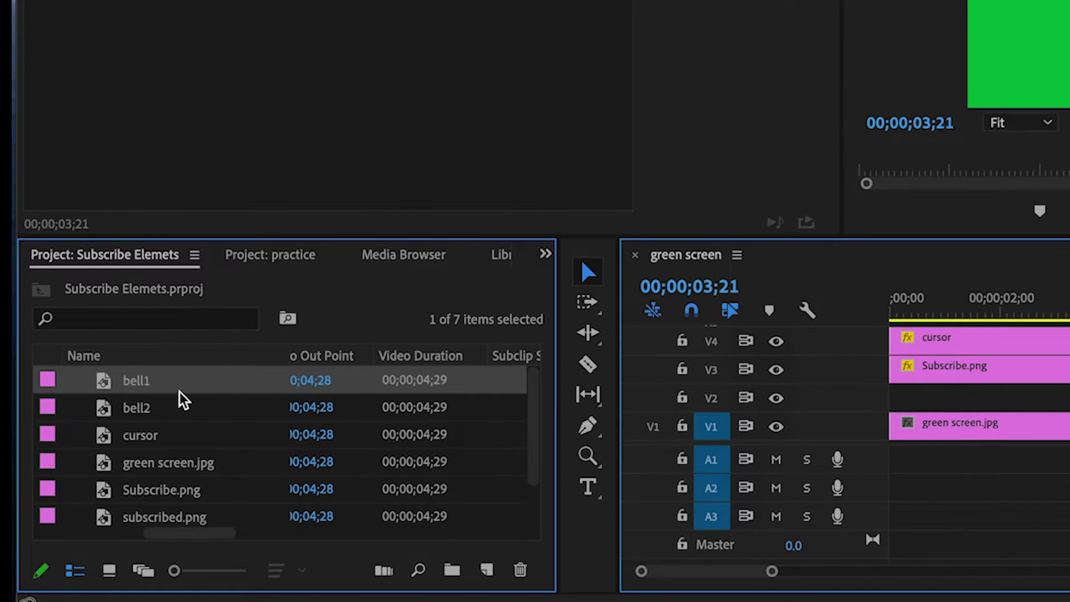
drag(180, 391, 1069, 398)
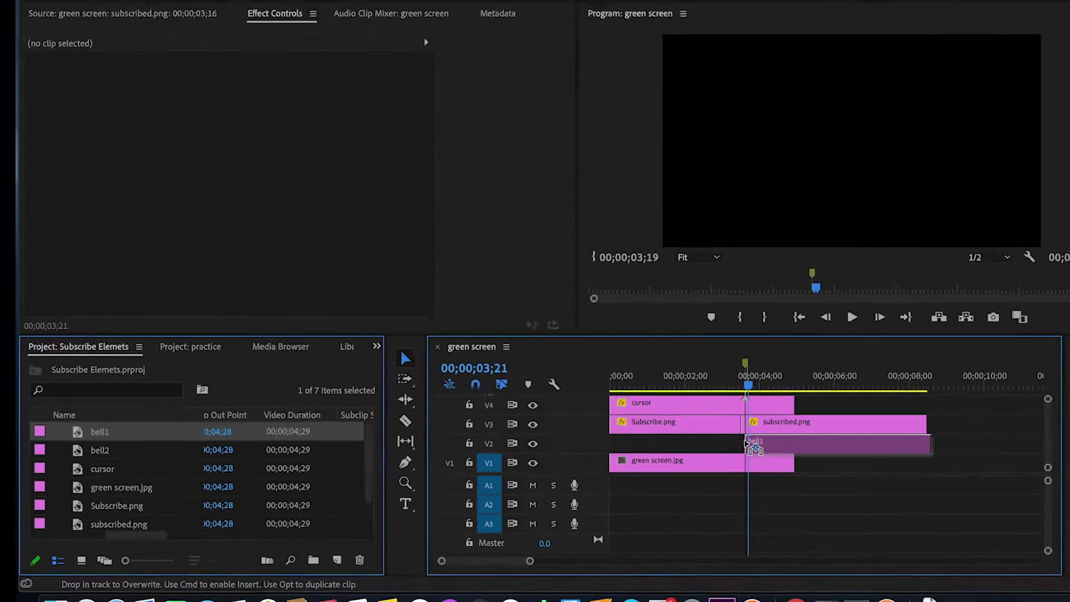
drag(747, 441, 748, 442)
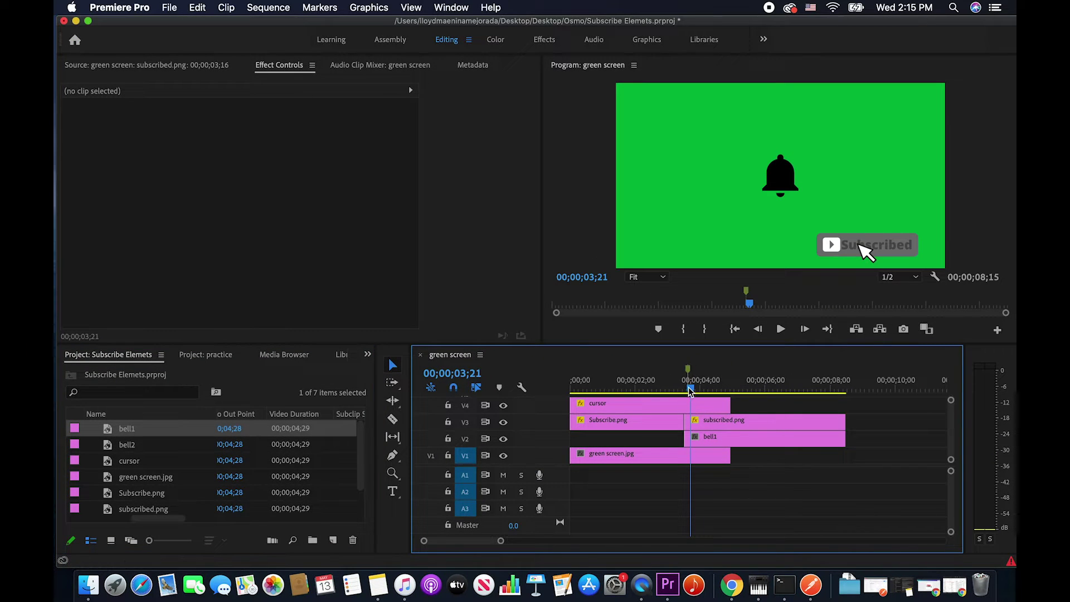
Set a Position keyframe for the subscribed.png clip at its start, 00;00;03;16, with the position 978.2, 632.9
drag(690, 390, 692, 390)
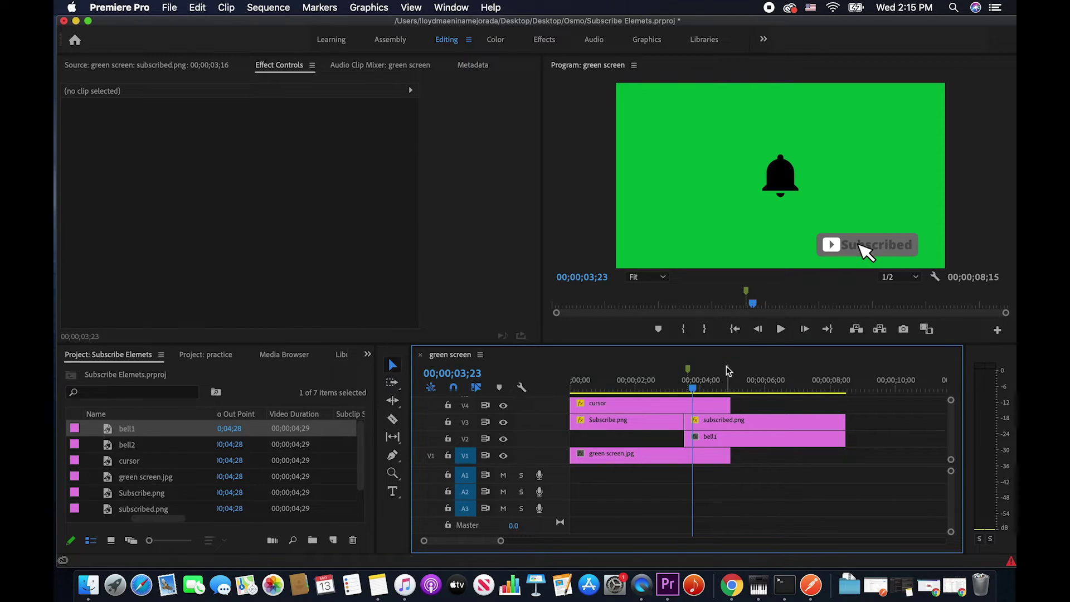
mouse_move(692, 389)
mouse_down()
mouse_move(682, 388)
mouse_move(690, 391)
mouse_up()
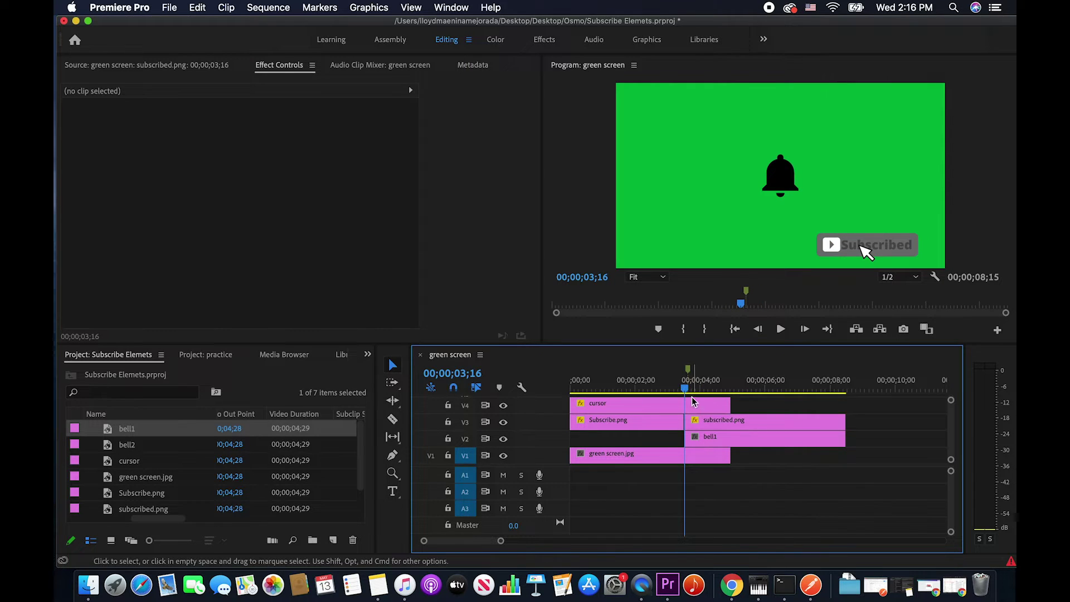
key(ctrl+super+Escape)
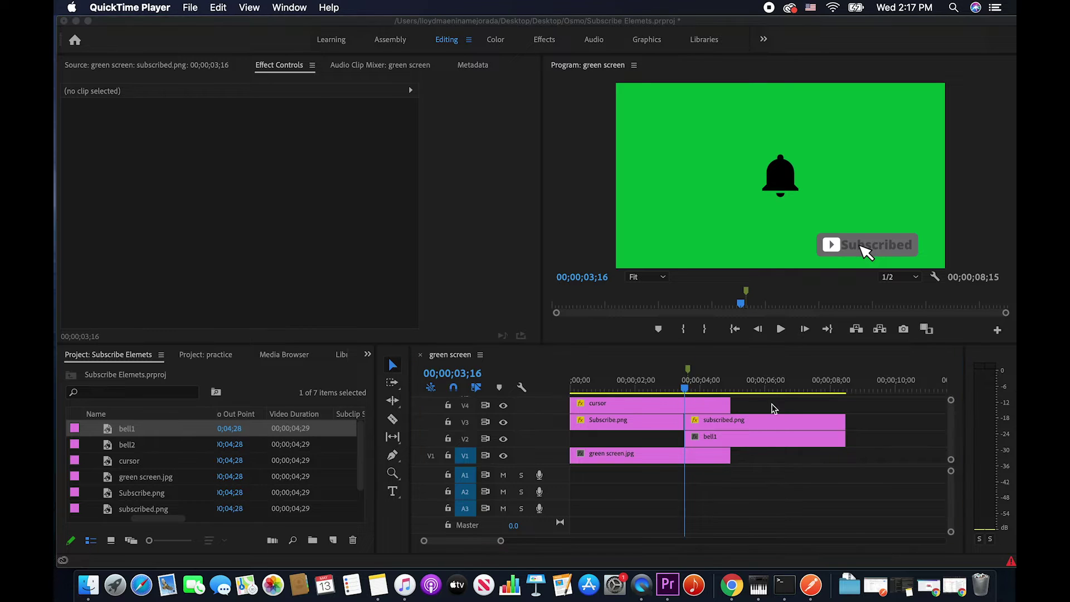
click(759, 425)
double_click(758, 425)
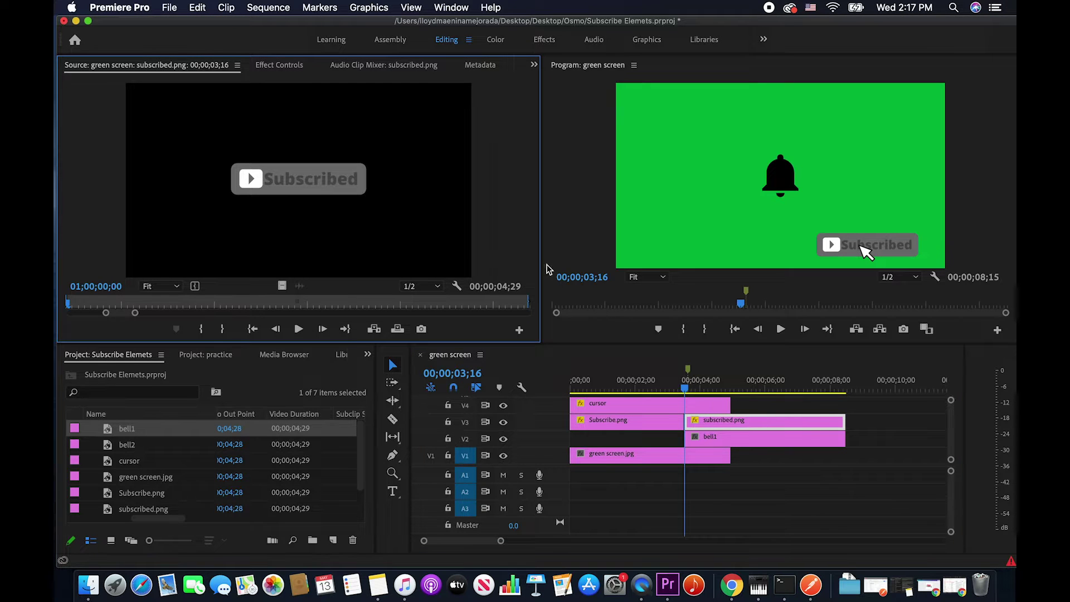
click(270, 68)
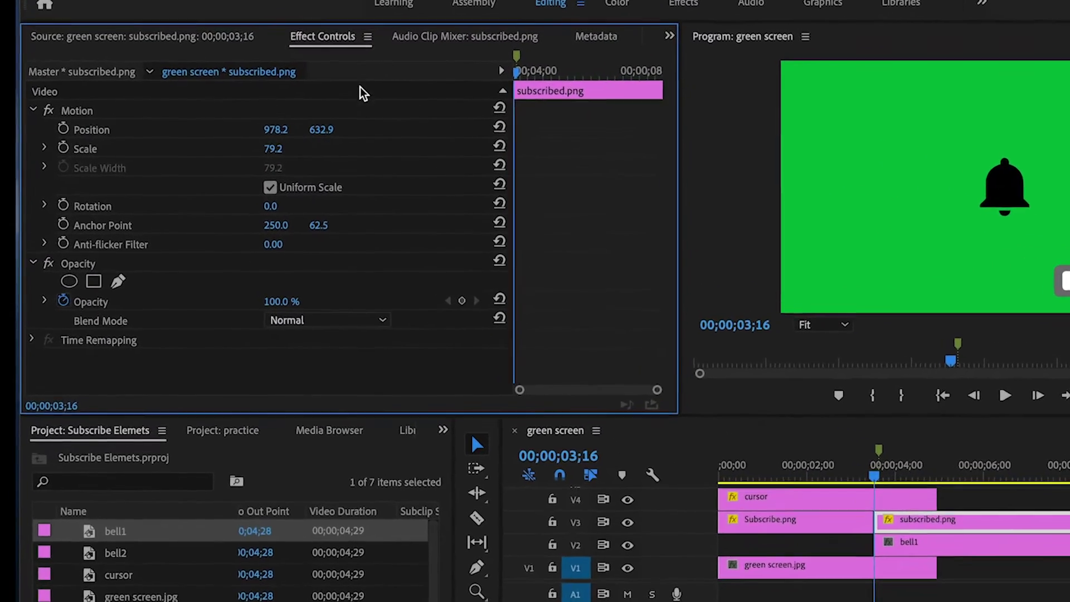
click(58, 128)
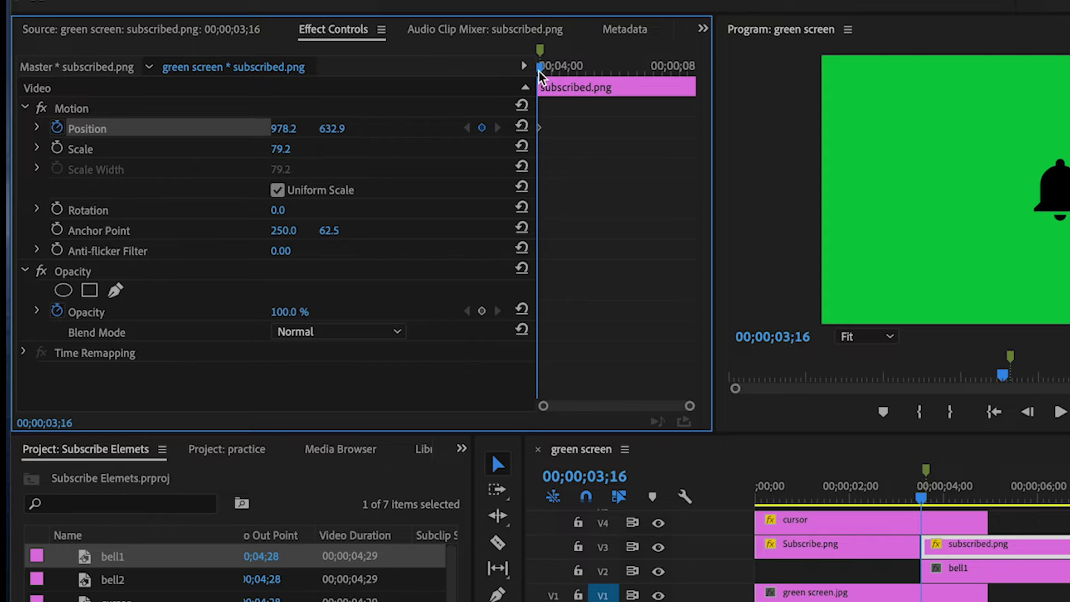
Add a second Position keyframe at 00;00;04;27 by sliding the Subscribed button horizontally to about 868.9, 632.9
drag(540, 72, 584, 75)
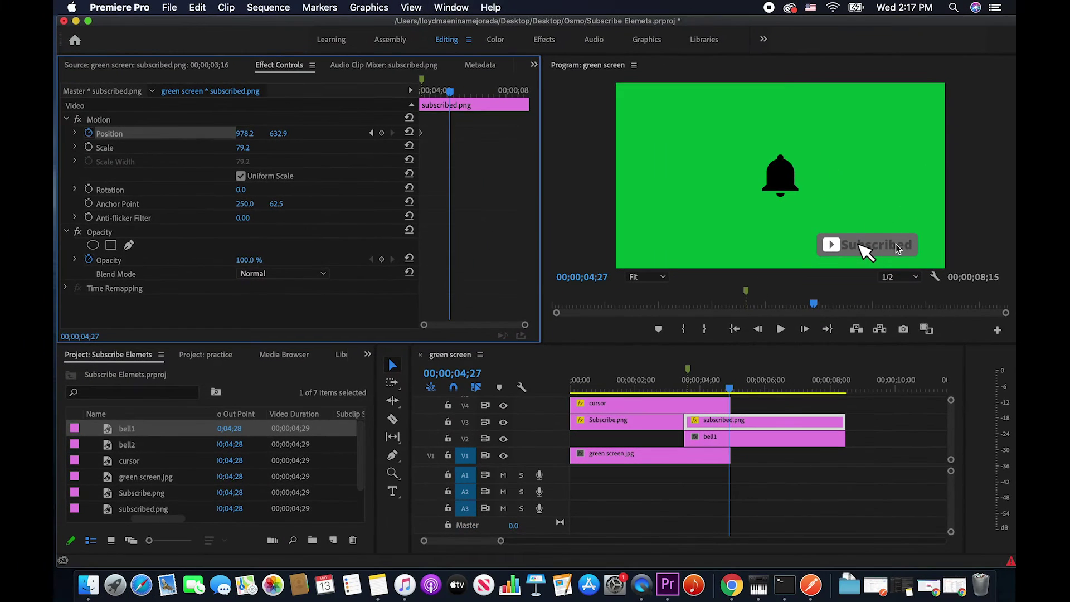
click(895, 247)
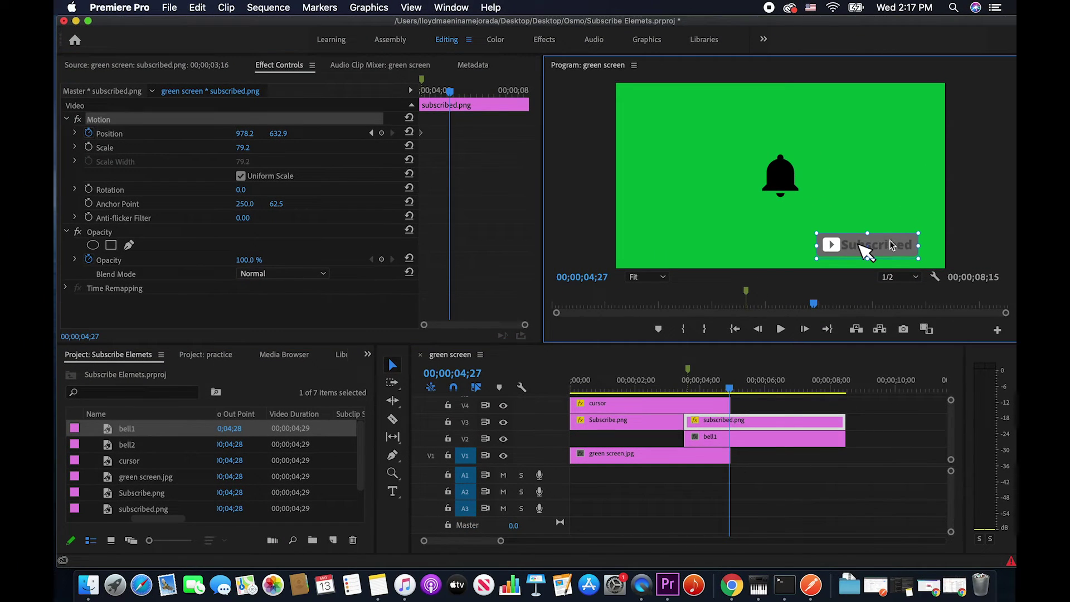
drag(890, 244, 865, 250)
drag(888, 241, 861, 240)
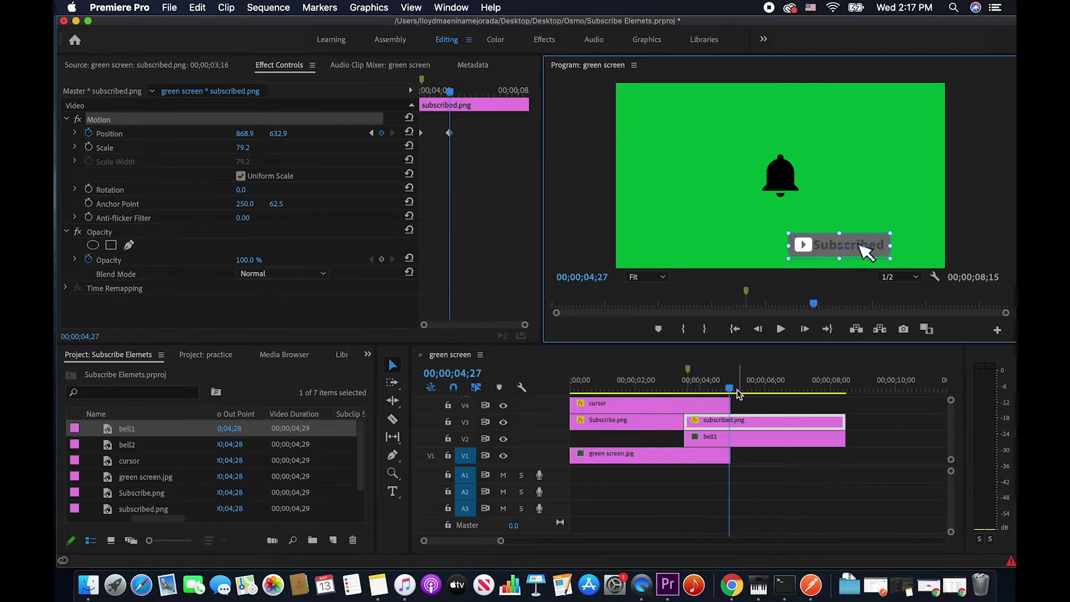
Play back the sequence from 00;00;03;11 and review the Subscribed button's sliding motion
drag(737, 394, 679, 391)
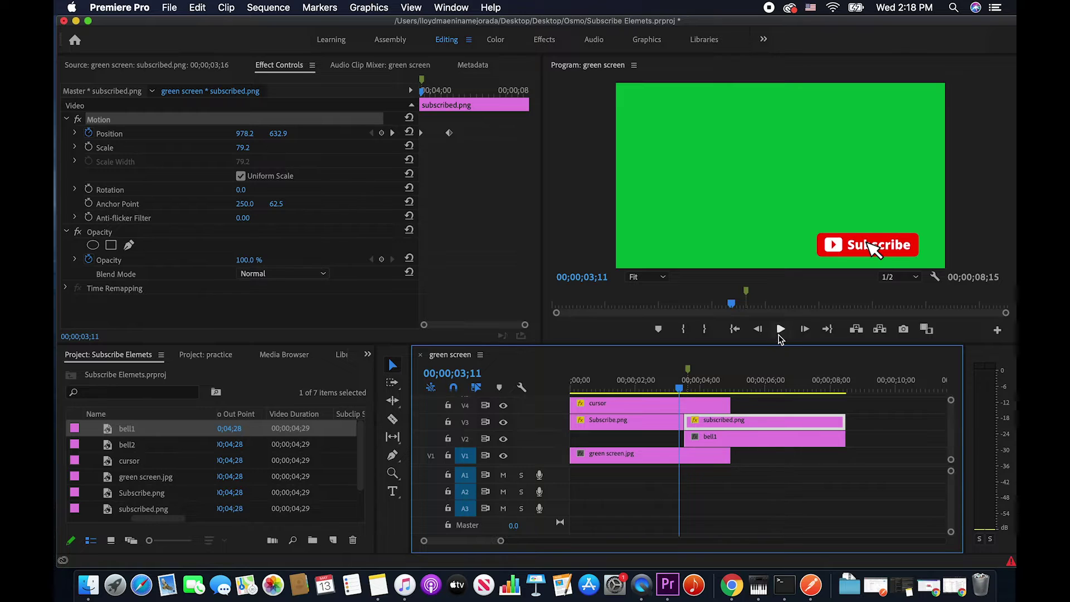
click(781, 330)
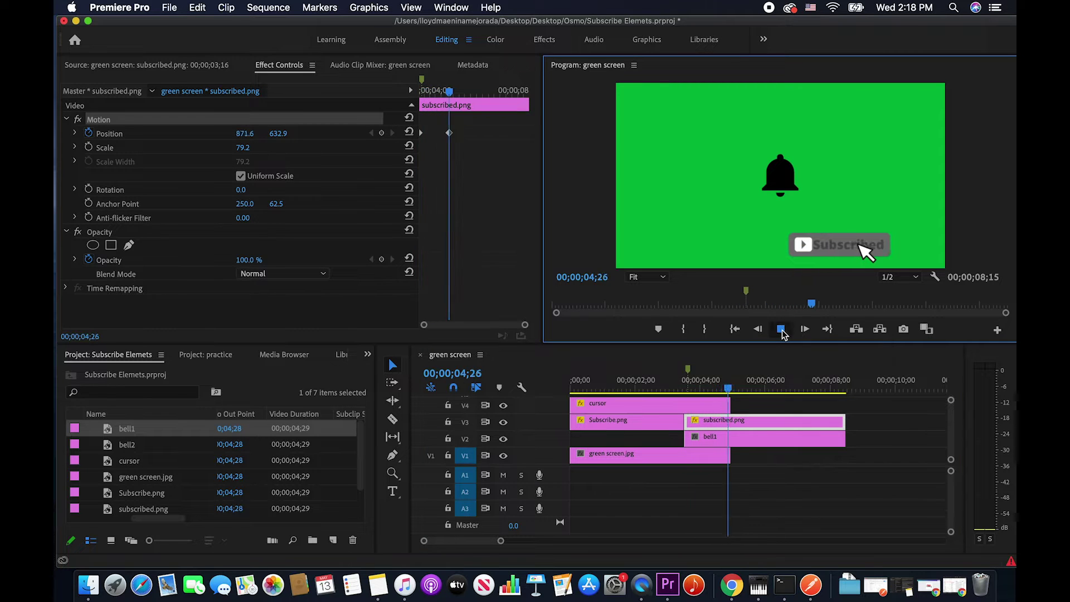
click(781, 330)
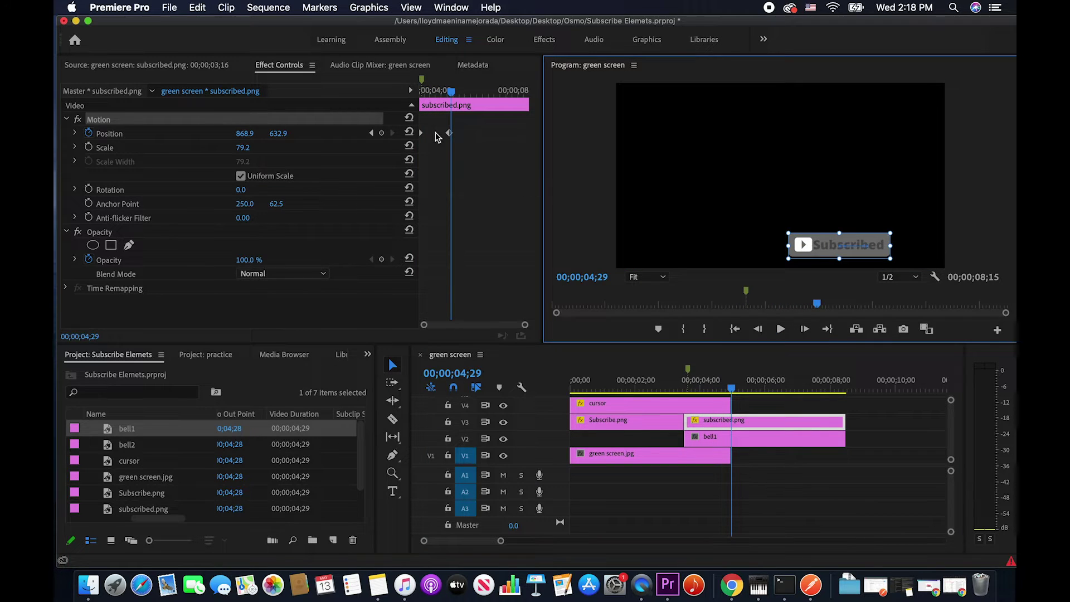
Speed up the Subscribed button's slide by moving its second Position keyframe earlier, closer to the first, checking playback between adjustments
click(444, 135)
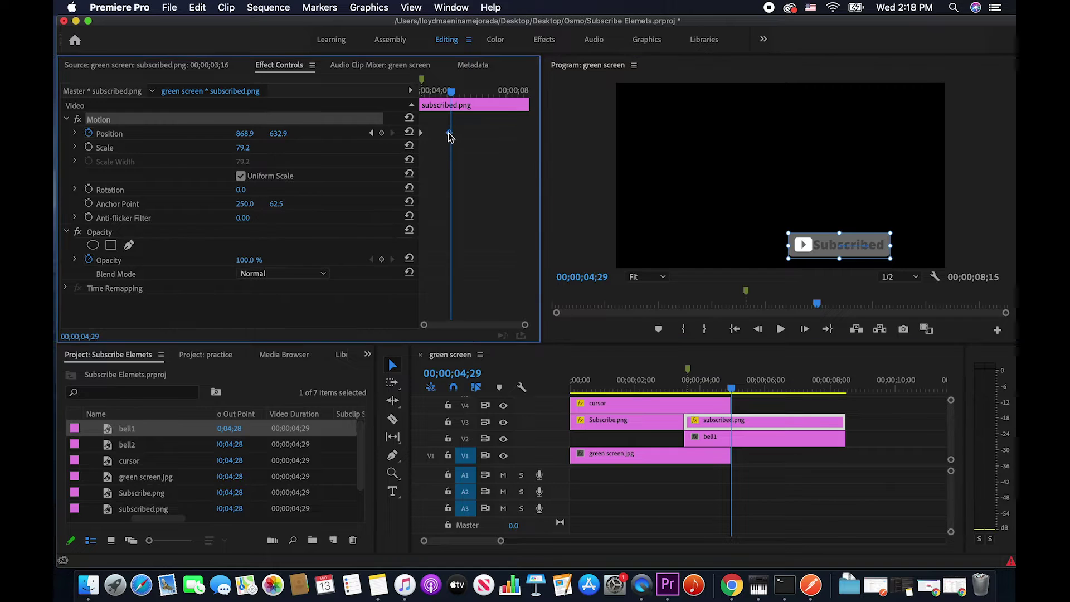
drag(441, 136, 435, 138)
key(Up)
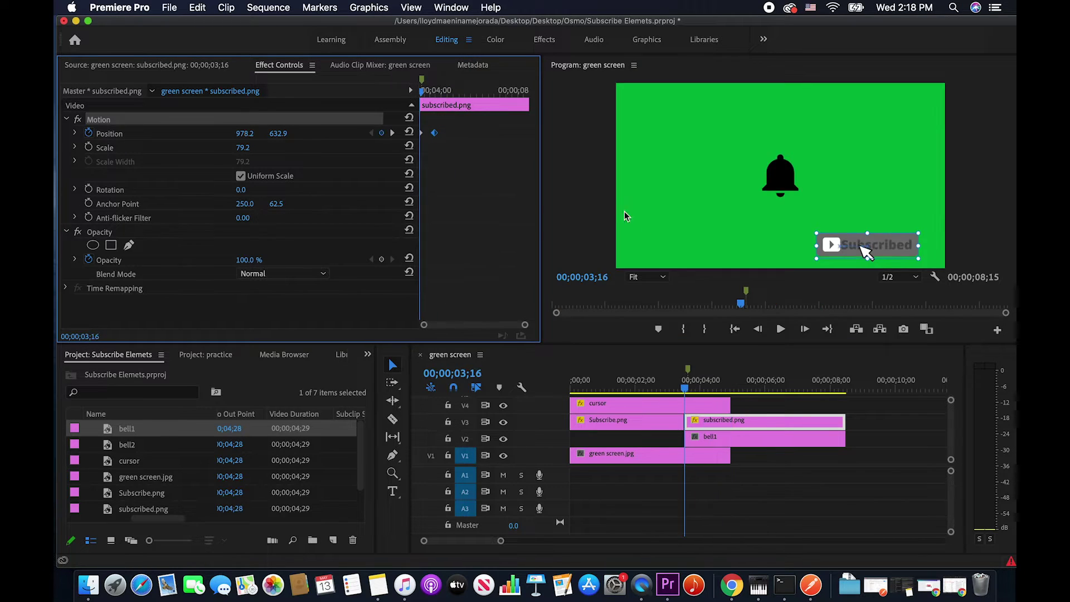
click(780, 329)
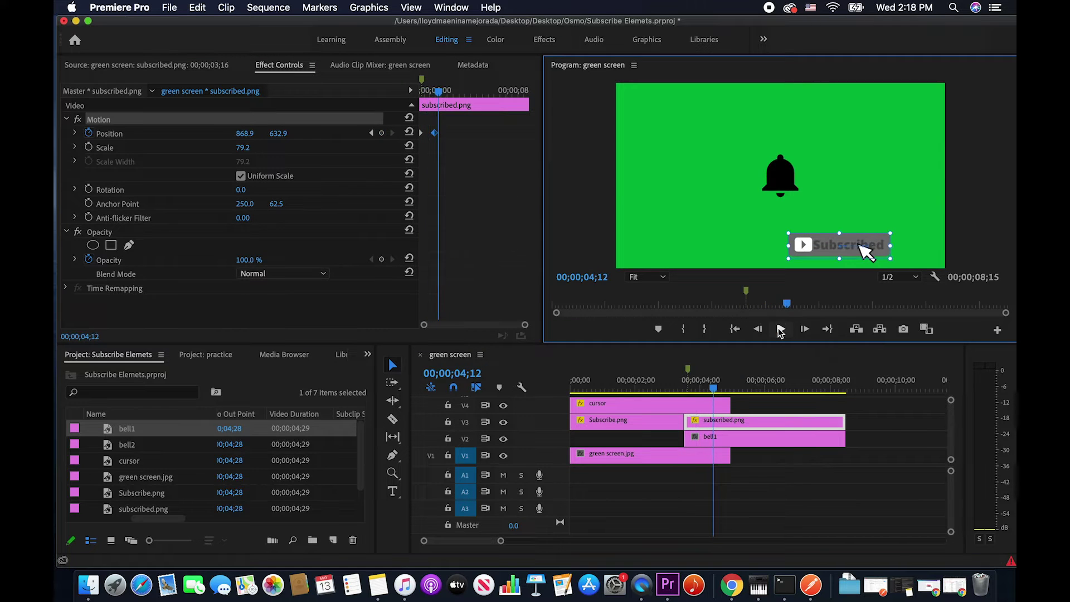
click(435, 136)
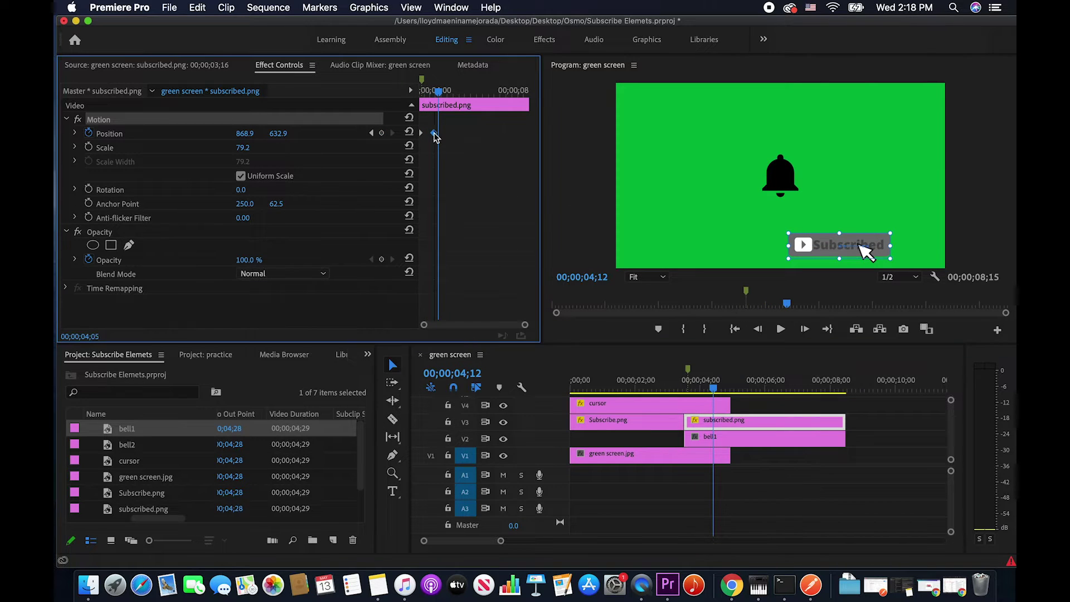
drag(439, 94, 421, 92)
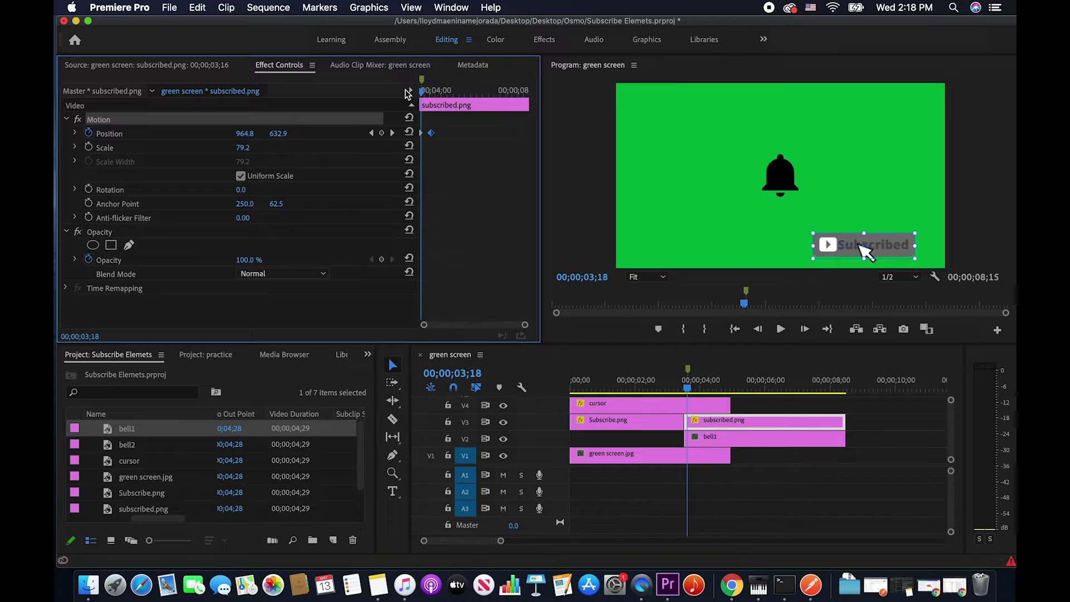
At 00;00;04;14, scale the bell1 image to about 59.1 and place it beside the Subscribed button at about 1123.9, 631.6
click(782, 329)
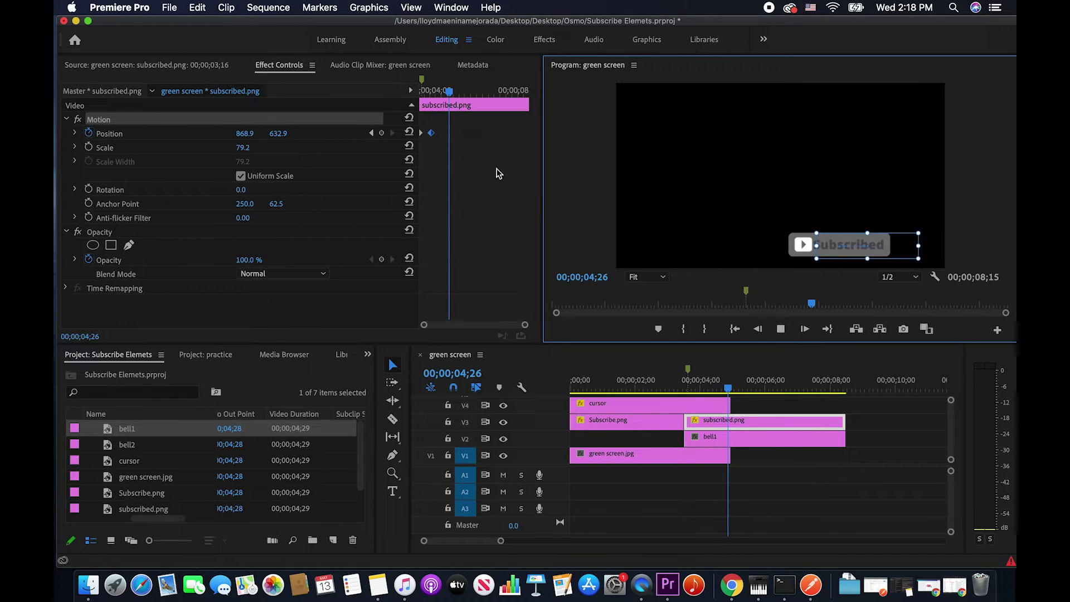
click(439, 92)
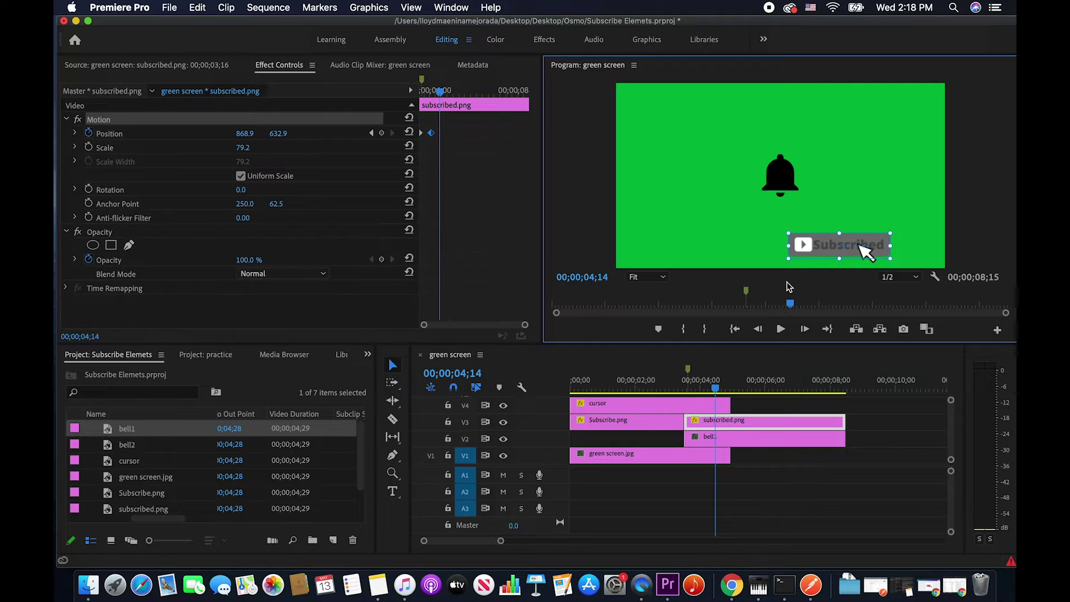
click(781, 171)
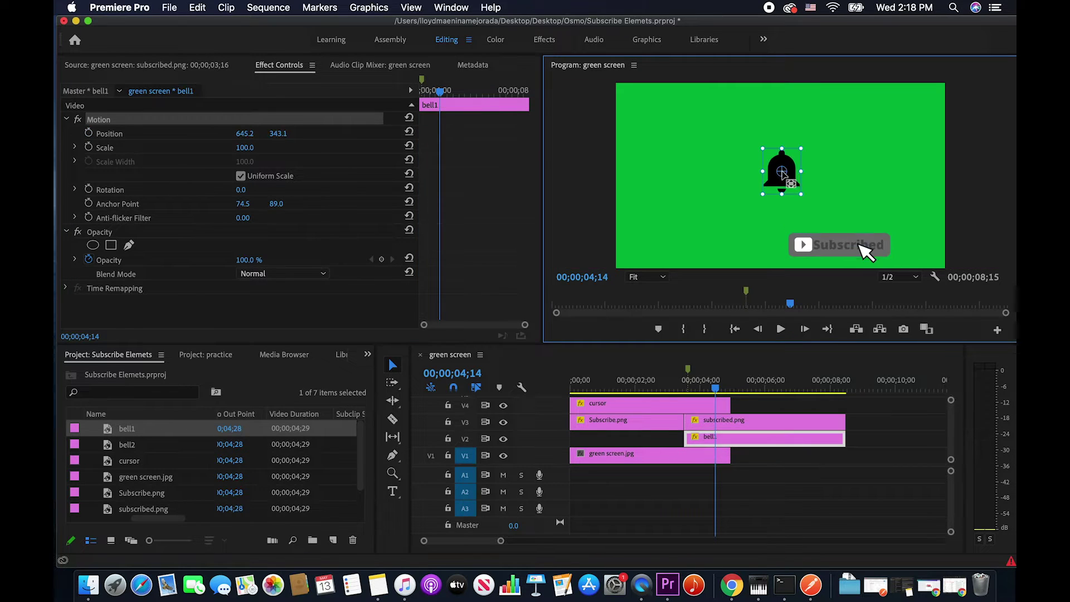
drag(788, 159, 810, 166)
drag(854, 193, 909, 243)
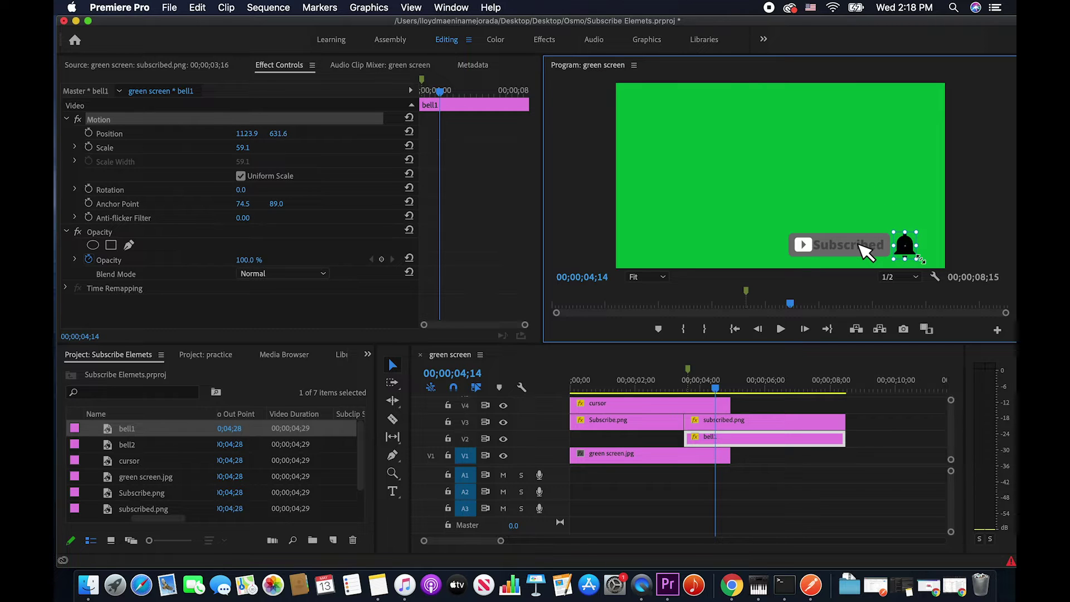
Reduce the bell1 image's scale to about 50.4 and nudge it up to 1123.9, 629.6, previewing the slide between adjustments
click(937, 253)
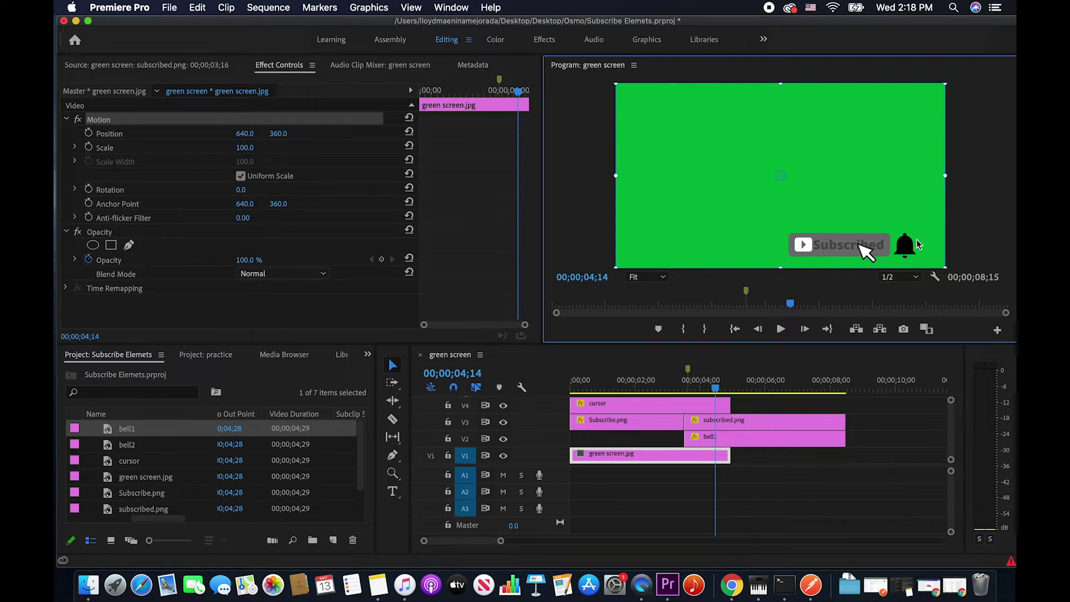
click(906, 248)
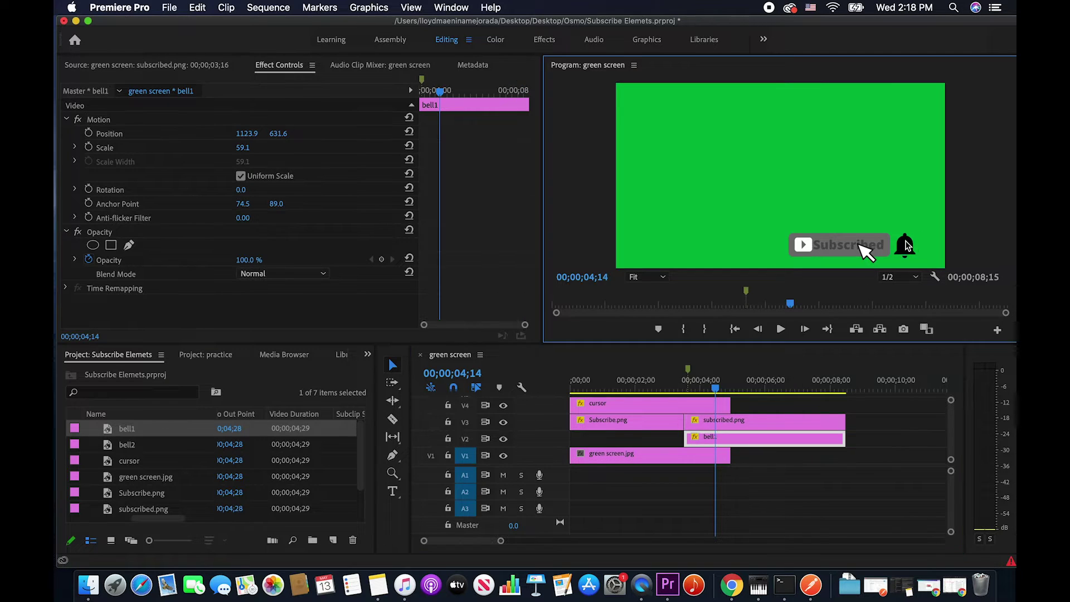
drag(916, 233, 915, 235)
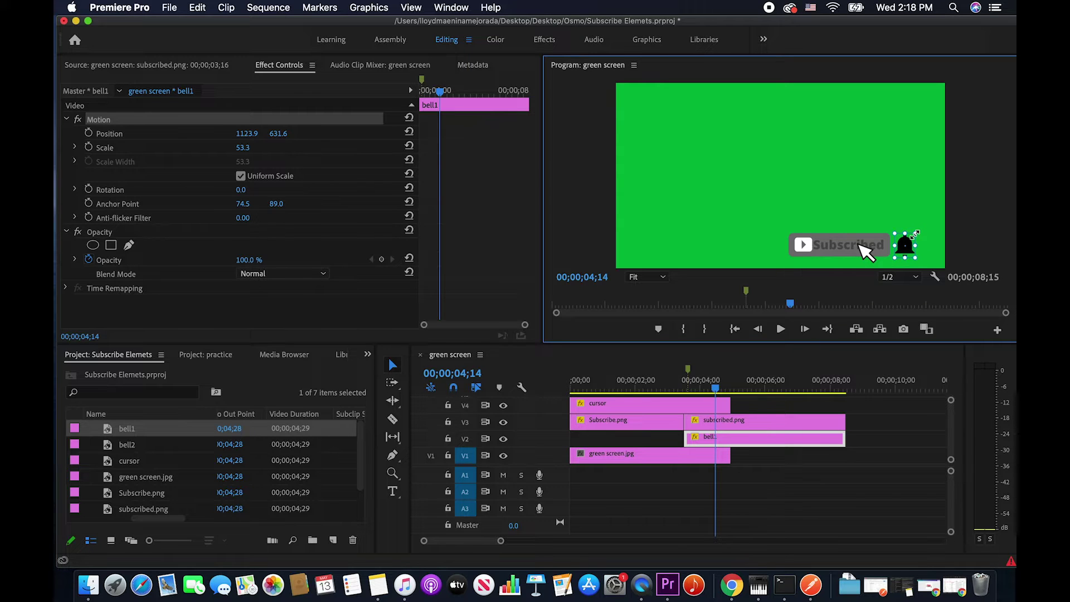
click(913, 258)
drag(715, 389, 686, 393)
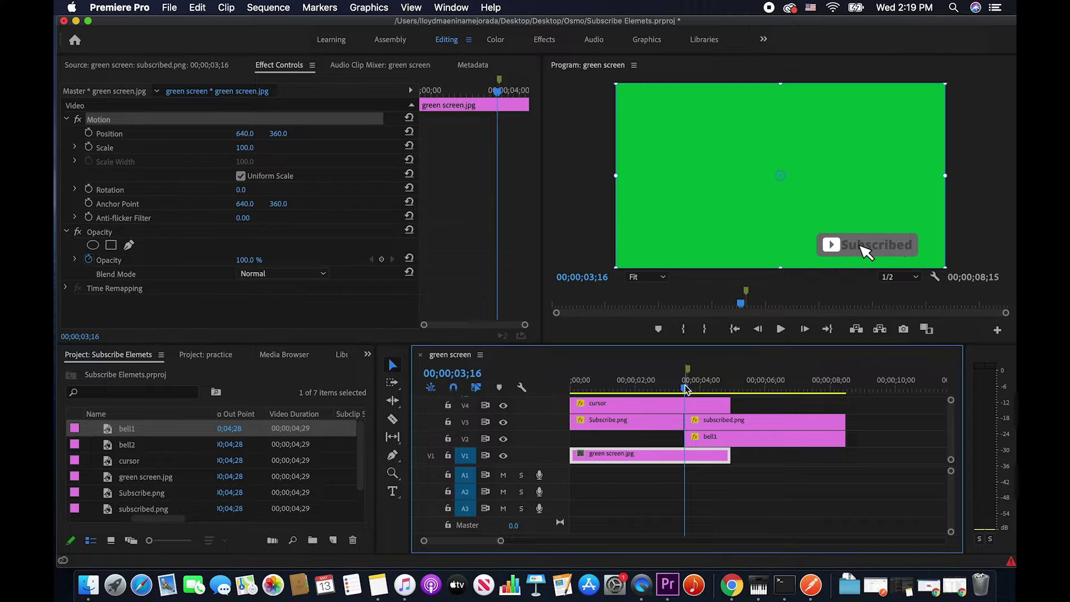
key(space)
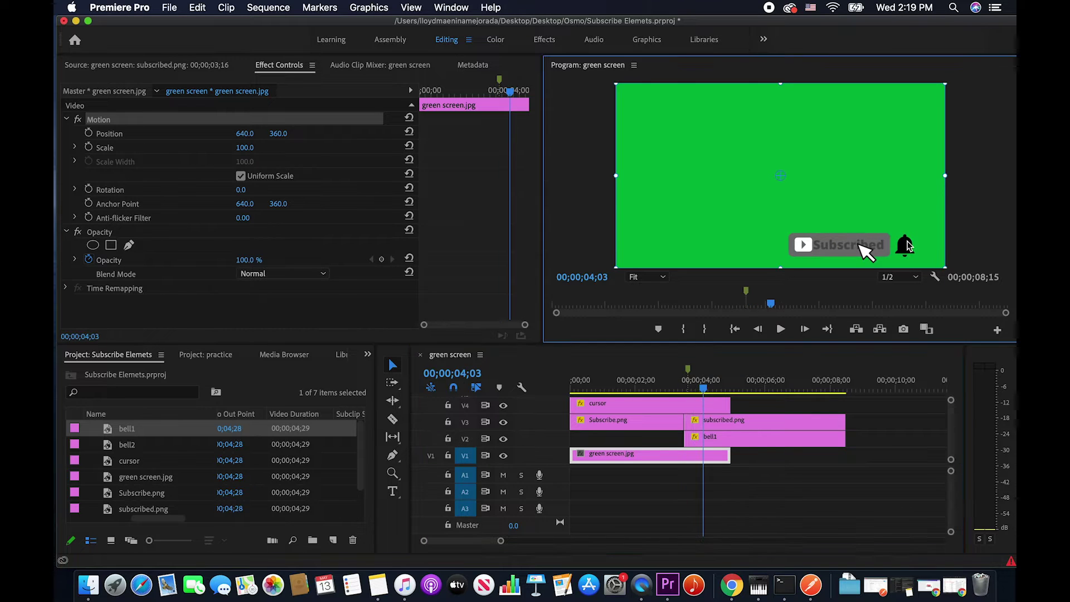
click(768, 441)
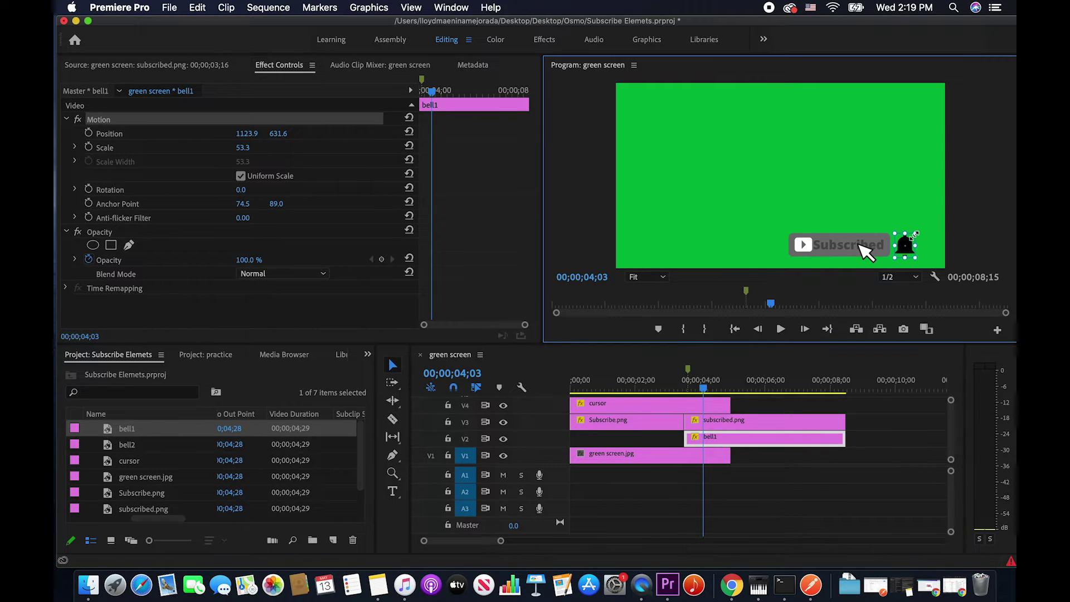
drag(915, 234, 913, 235)
key(Up)
Play back the sequence from 00;00;03;13 and review the Subscribed button's slide with the bell in place
click(686, 389)
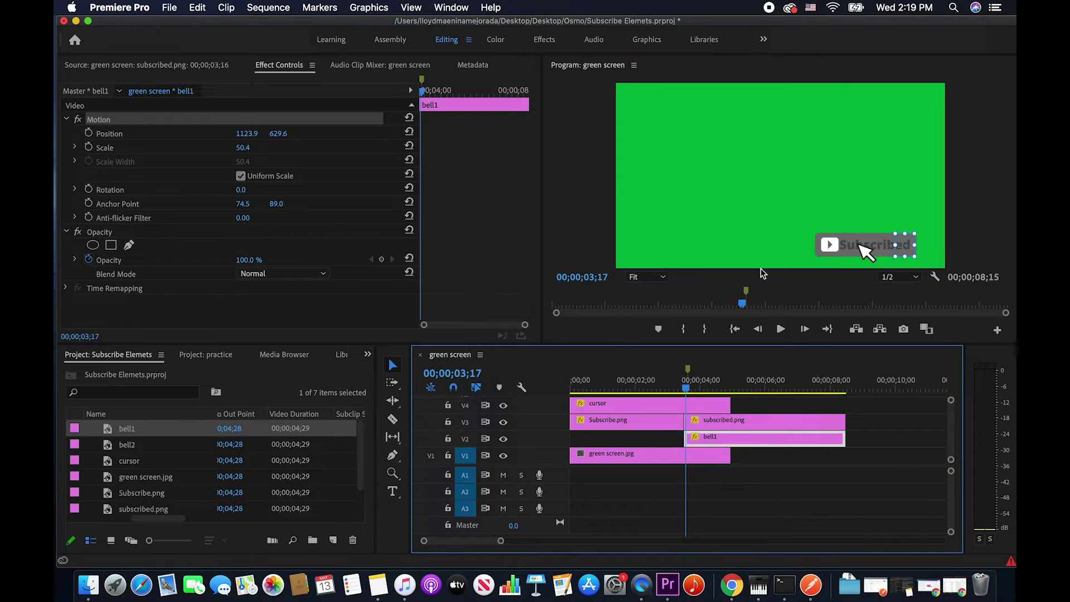
click(914, 257)
mouse_move(687, 389)
mouse_down()
mouse_move(705, 391)
mouse_move(684, 392)
mouse_up()
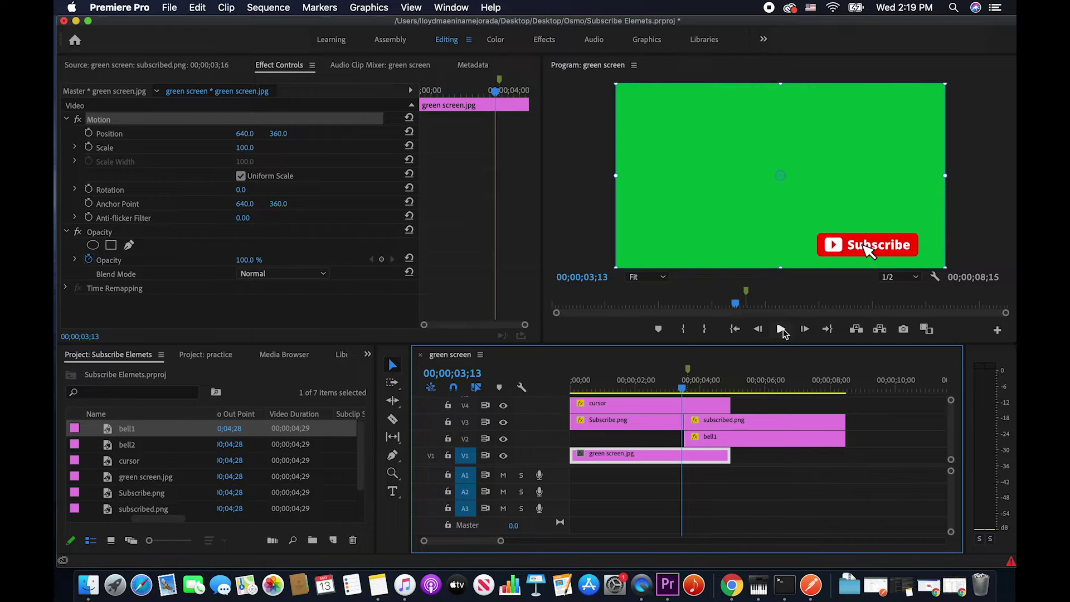
click(782, 330)
click(782, 330)
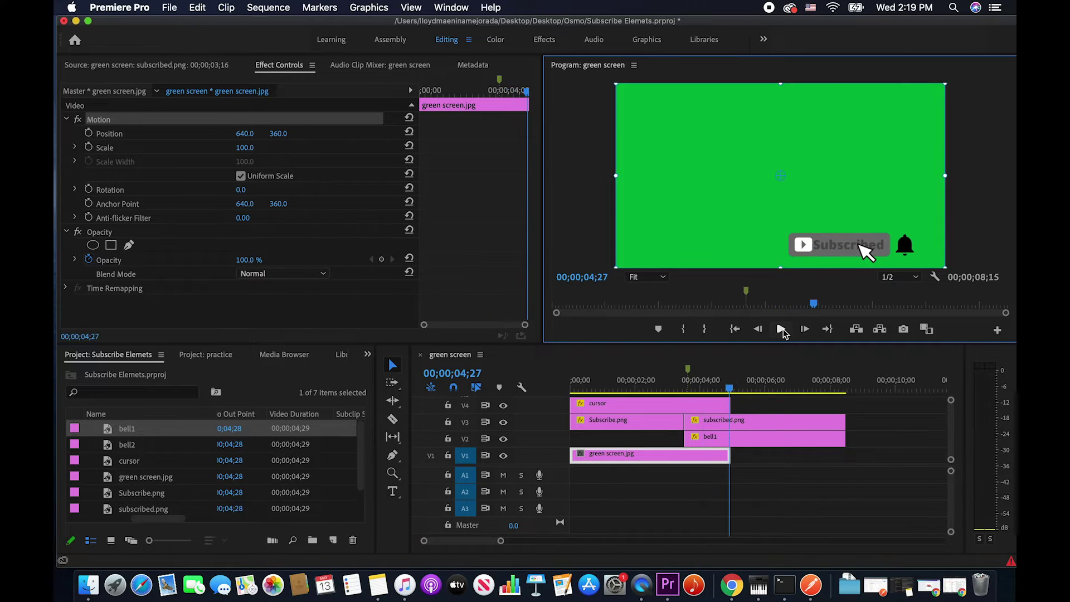
key(super+z)
Trim the end of the cursor clip on V4 to 00;00;03;16, level with the end of Subscribe.png, and play back the transition
click(688, 390)
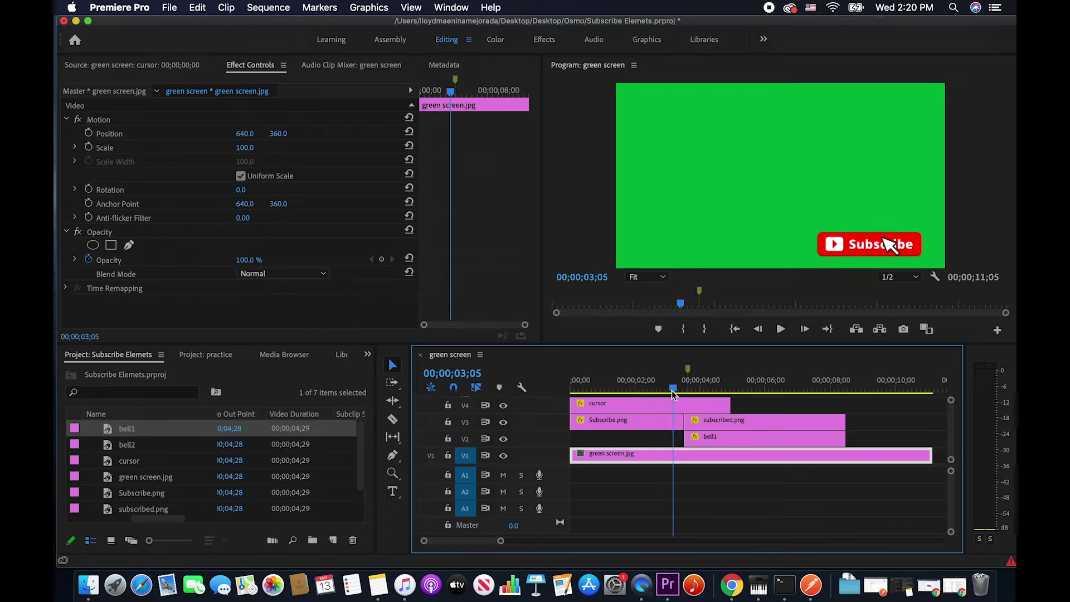
drag(689, 393, 685, 393)
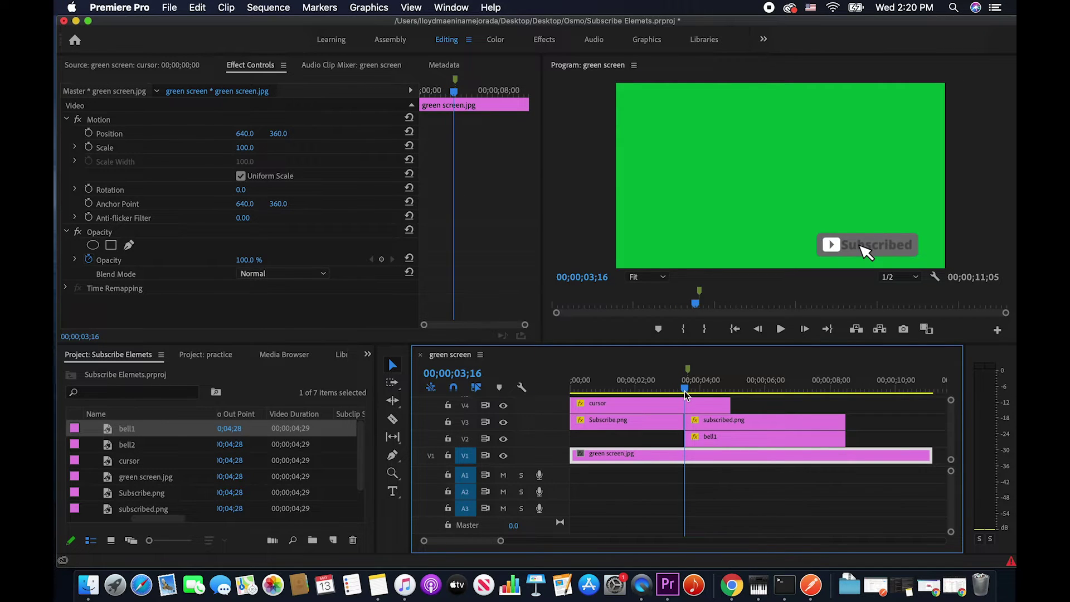
drag(730, 404, 683, 403)
click(734, 329)
click(780, 329)
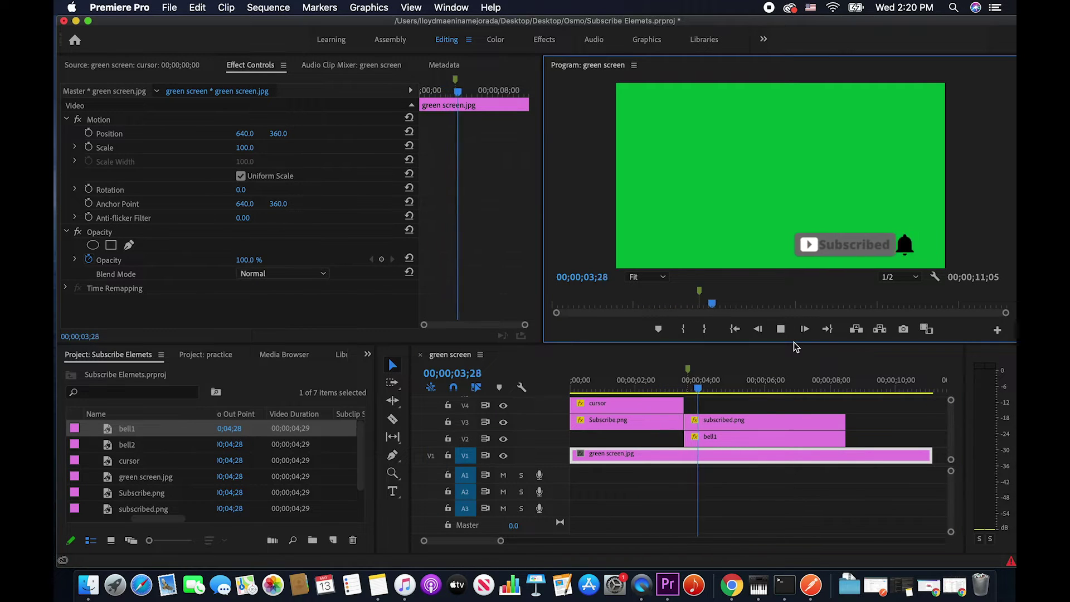
click(782, 332)
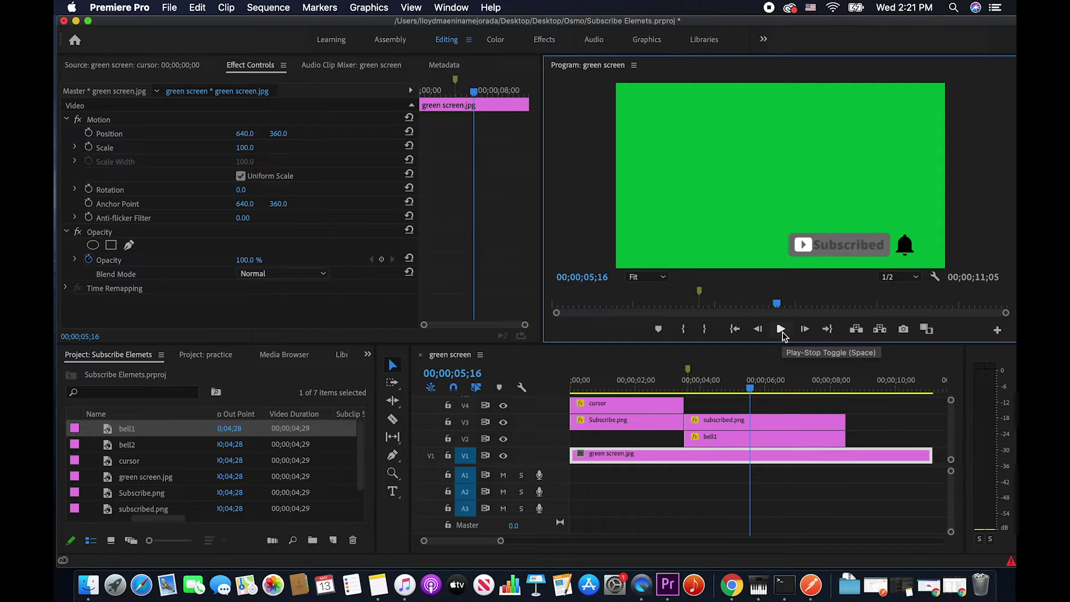
key(super+s)
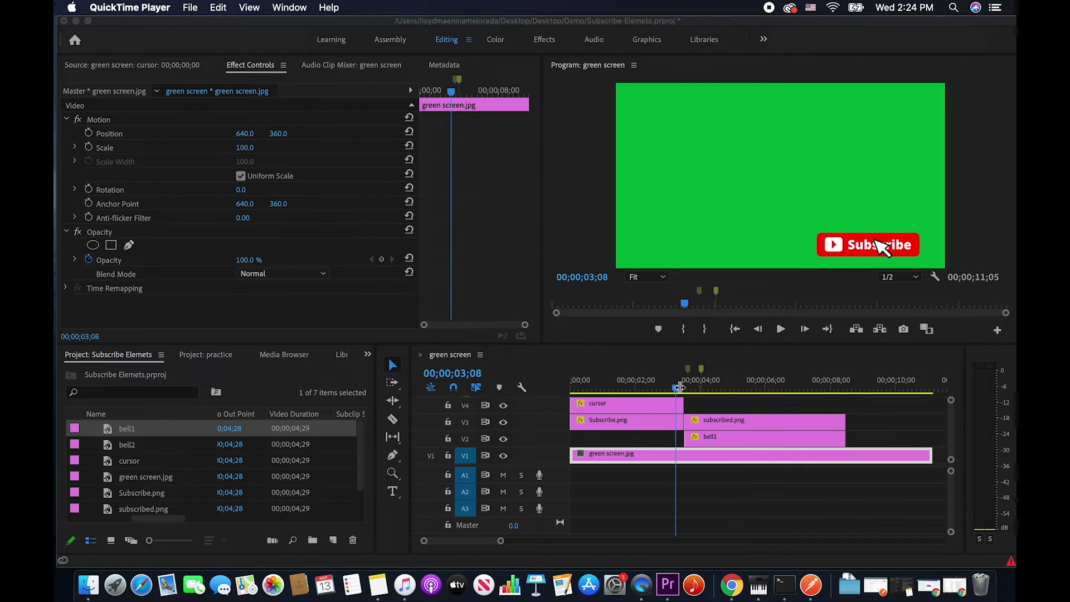
Set a first Rotation keyframe of 0.0 for the bell1 clip at the marker at 00;00;04;01
click(655, 365)
drag(675, 388, 701, 393)
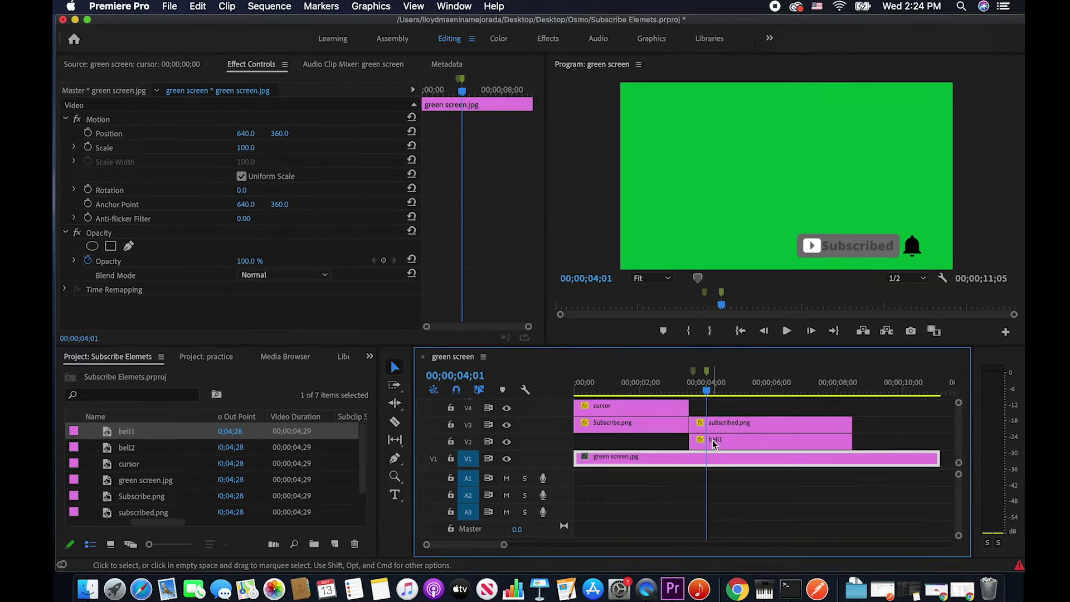
click(714, 443)
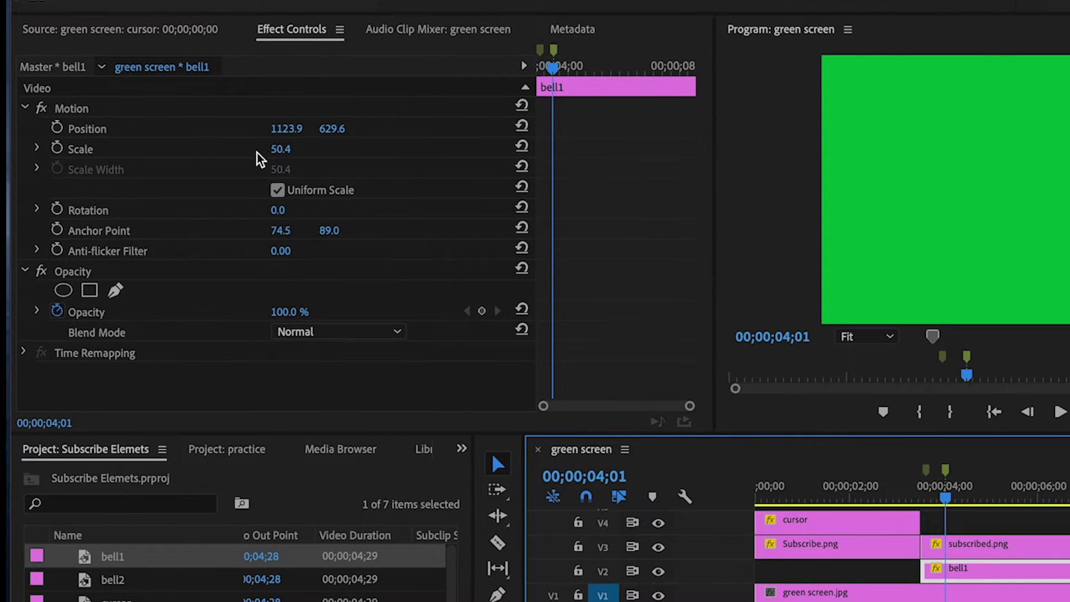
click(56, 211)
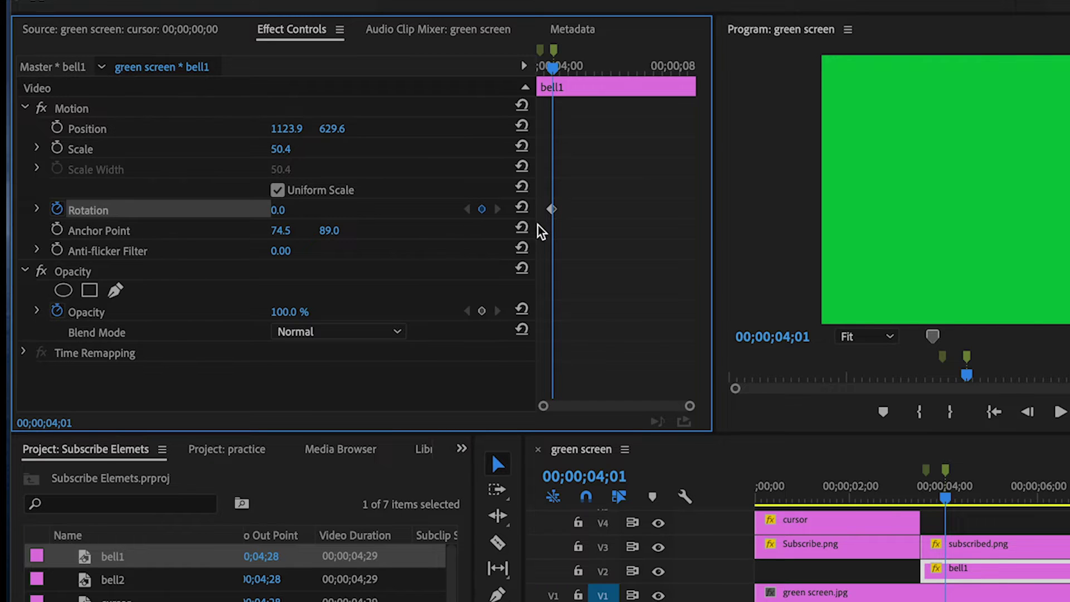
Add bell1 Rotation keyframes of 8.0° at 00;00;04;10 and -13.0° at 00;00;04;15, and play back the swing
drag(554, 65, 545, 201)
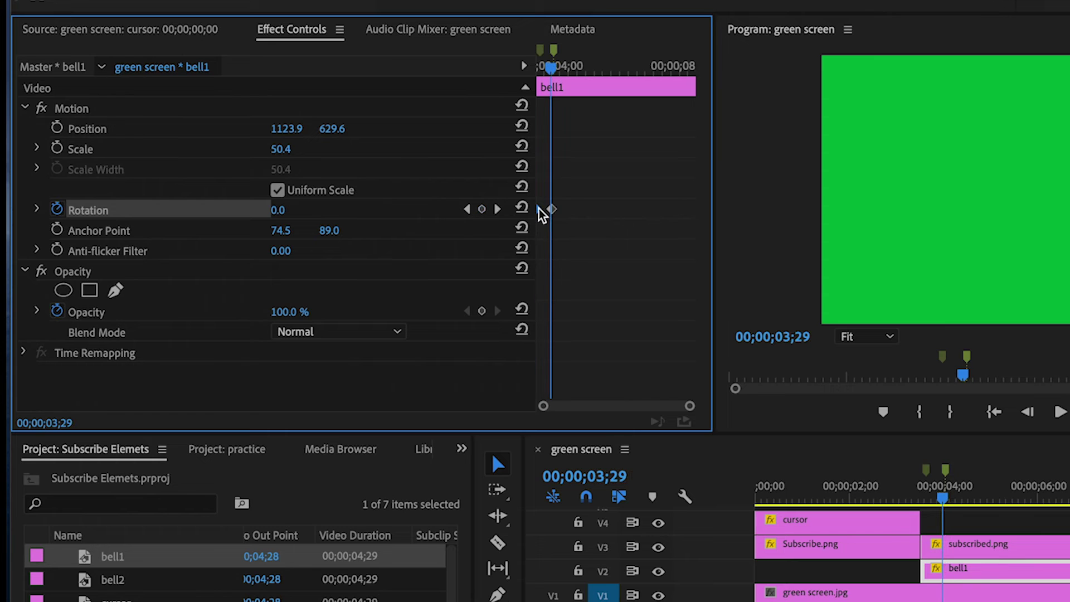
drag(551, 83, 566, 71)
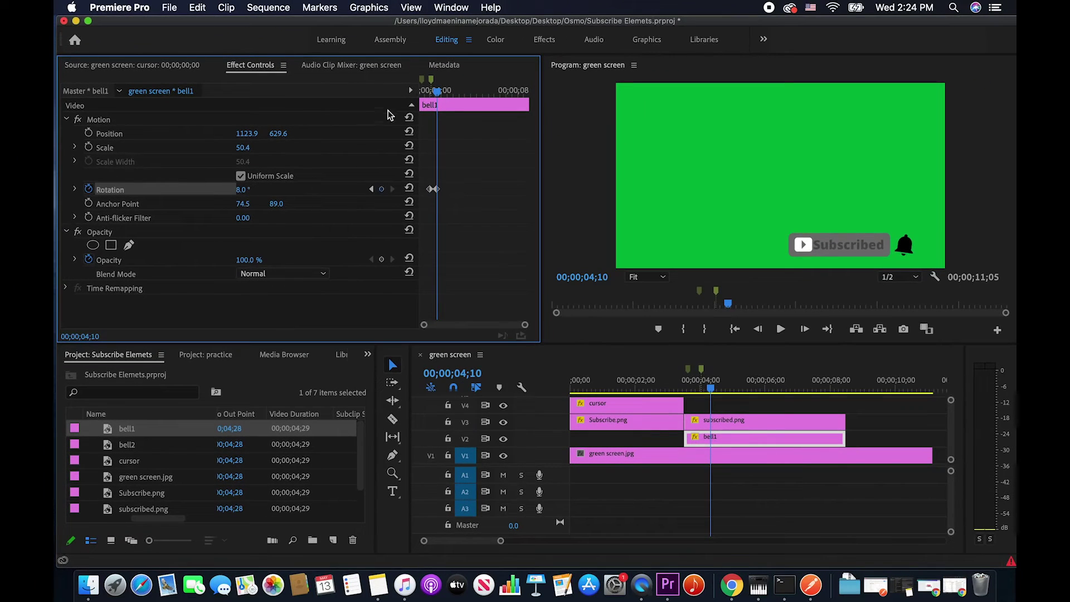
drag(437, 91, 441, 91)
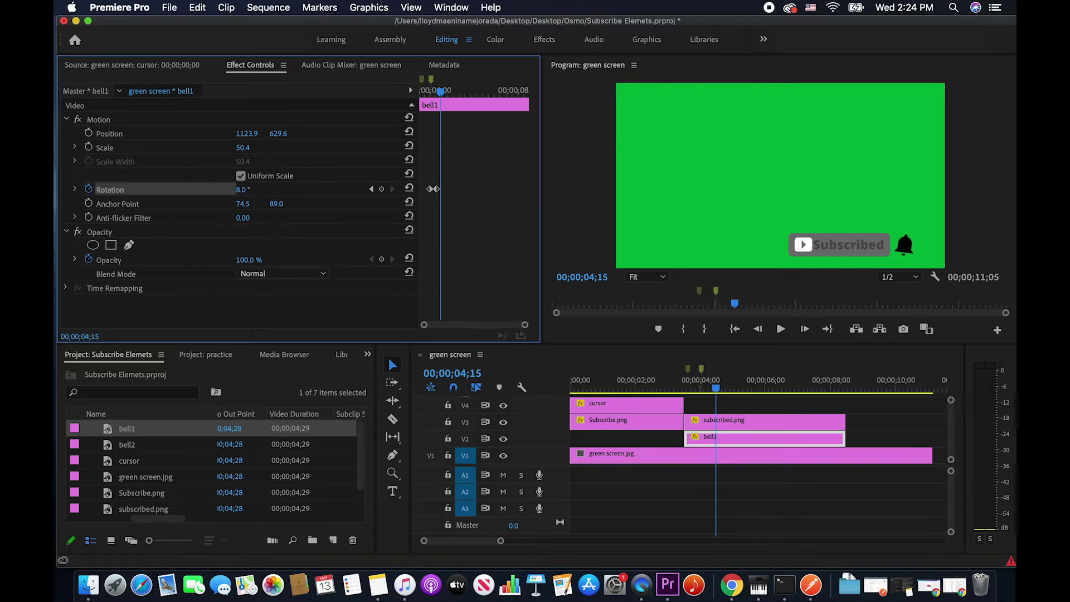
drag(242, 190, 233, 190)
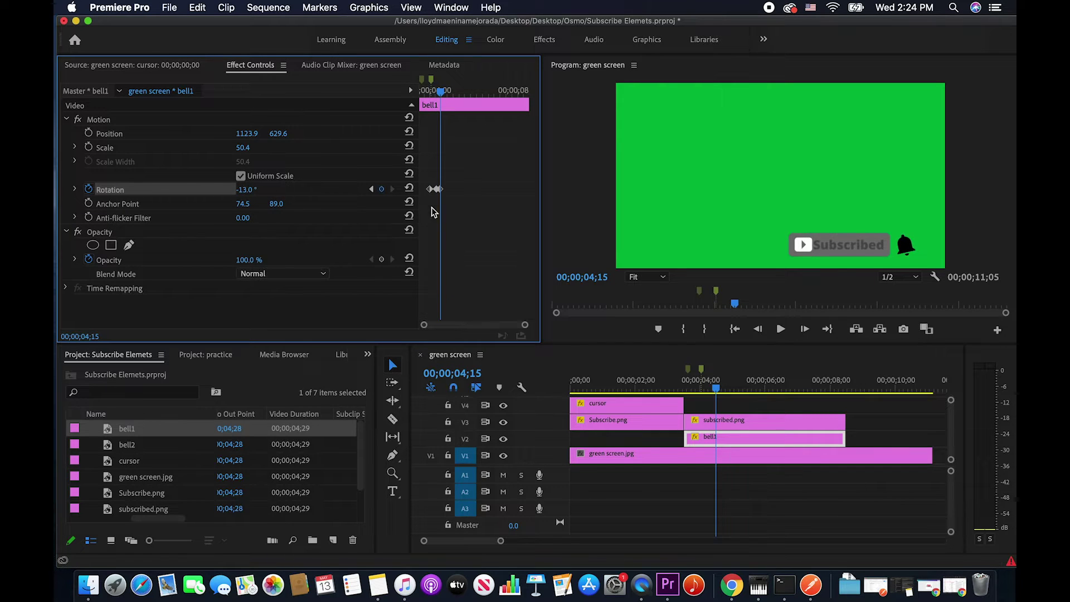
drag(440, 90, 411, 94)
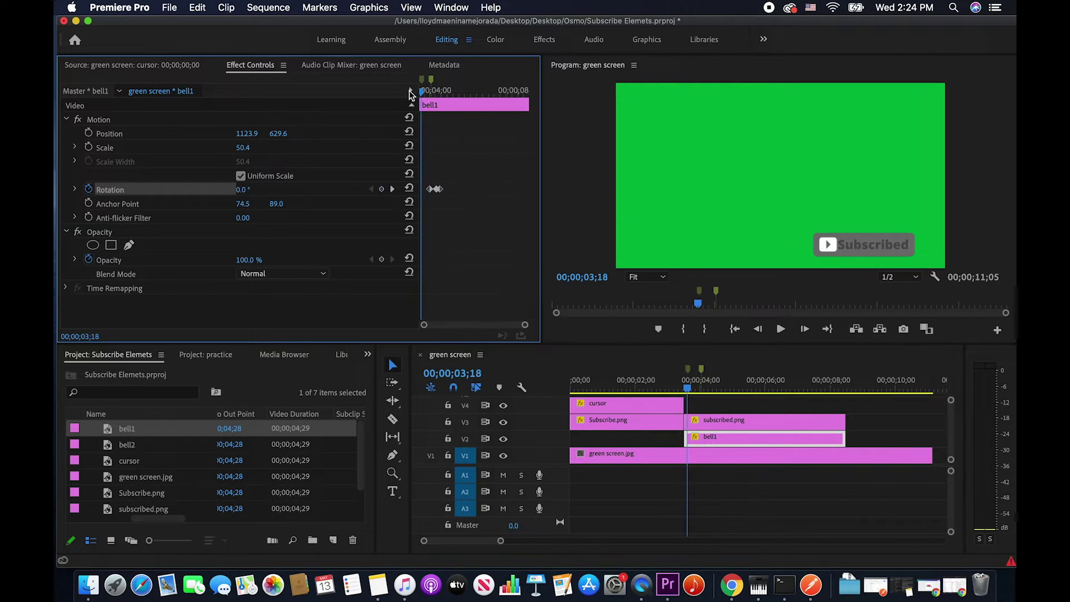
click(781, 329)
Extend the bell1 swing with further Rotation keyframes after 00;00;04;15 and play back the sequence from 00;00;03;16
drag(435, 93, 447, 190)
mouse_move(444, 98)
mouse_down()
mouse_move(427, 99)
mouse_move(439, 98)
mouse_up()
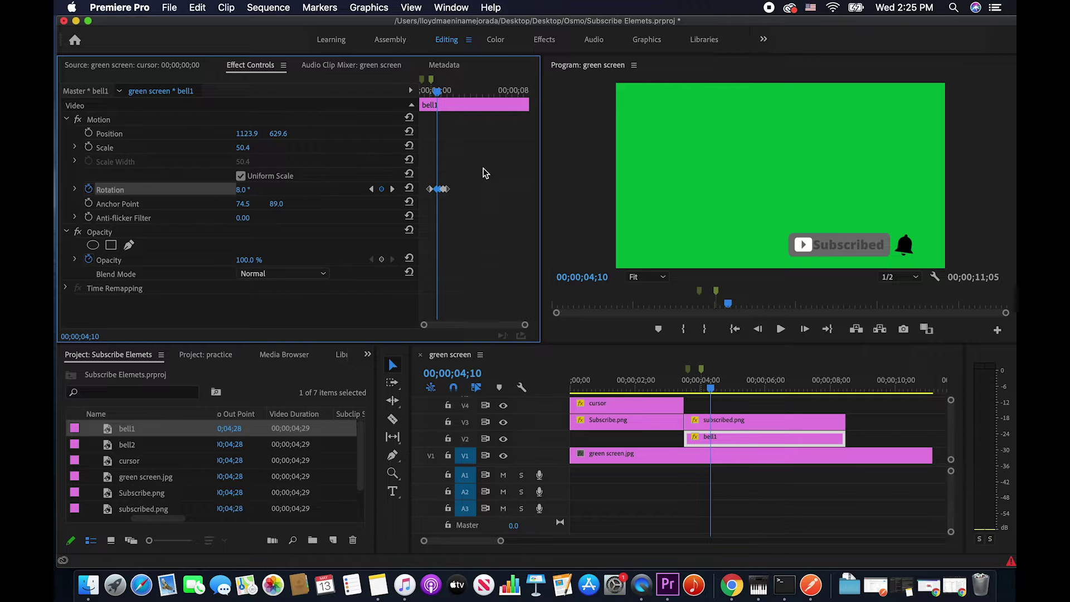
drag(441, 94, 429, 95)
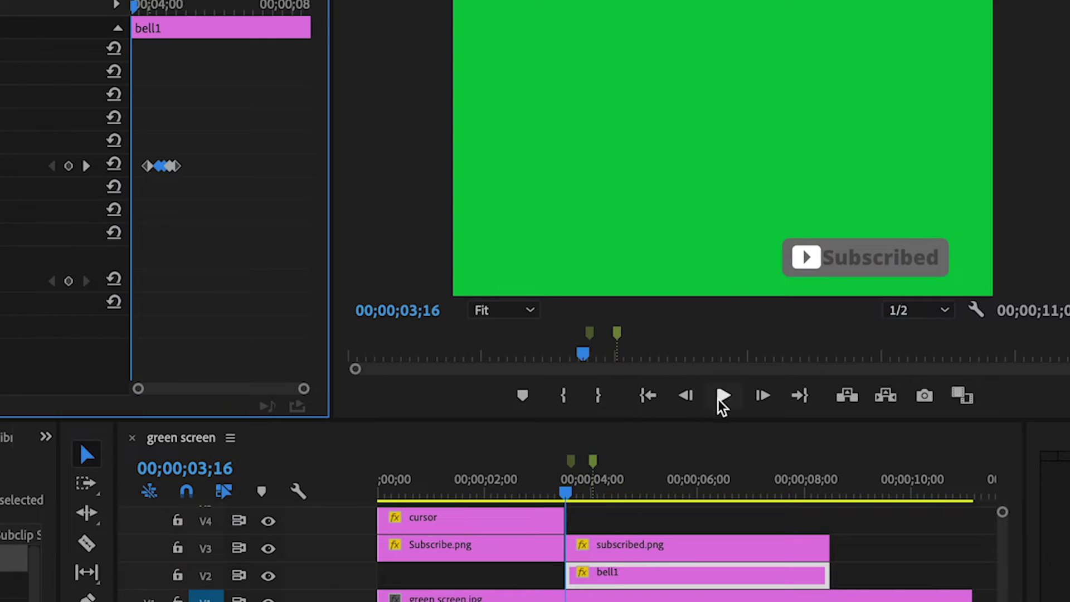
click(780, 329)
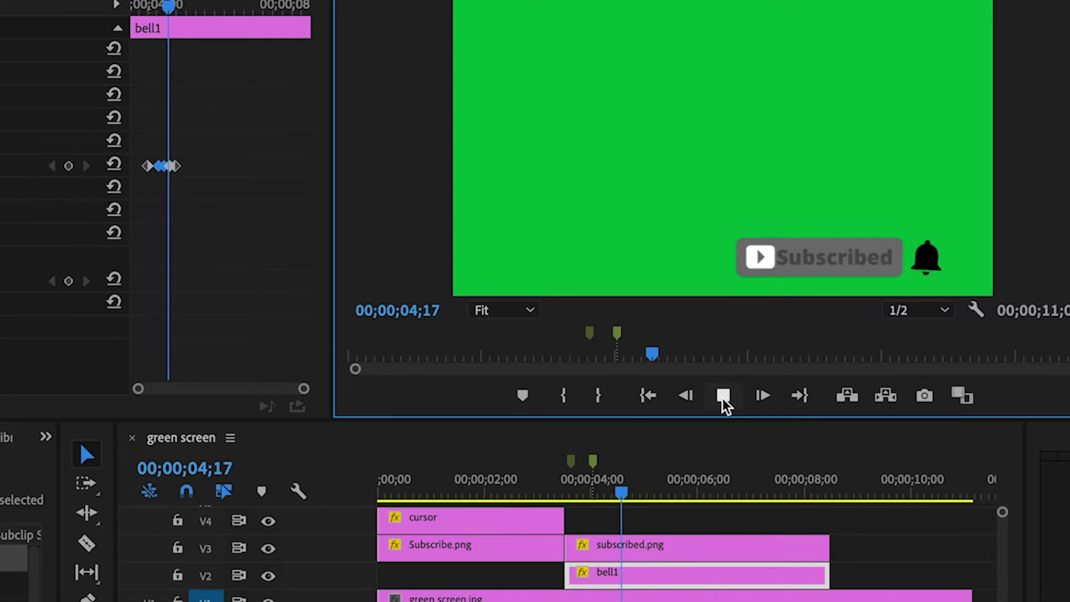
click(724, 397)
key(super+s)
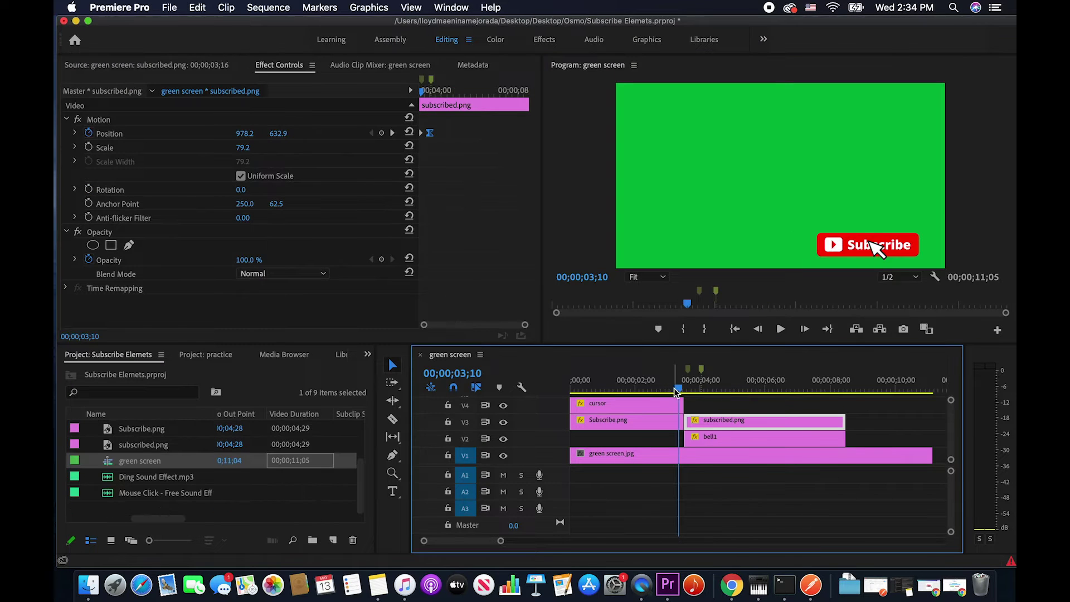
Duplicate the cursor clip on V4 so that the copy starts at the 00;00;04;01 marker
drag(677, 393, 702, 395)
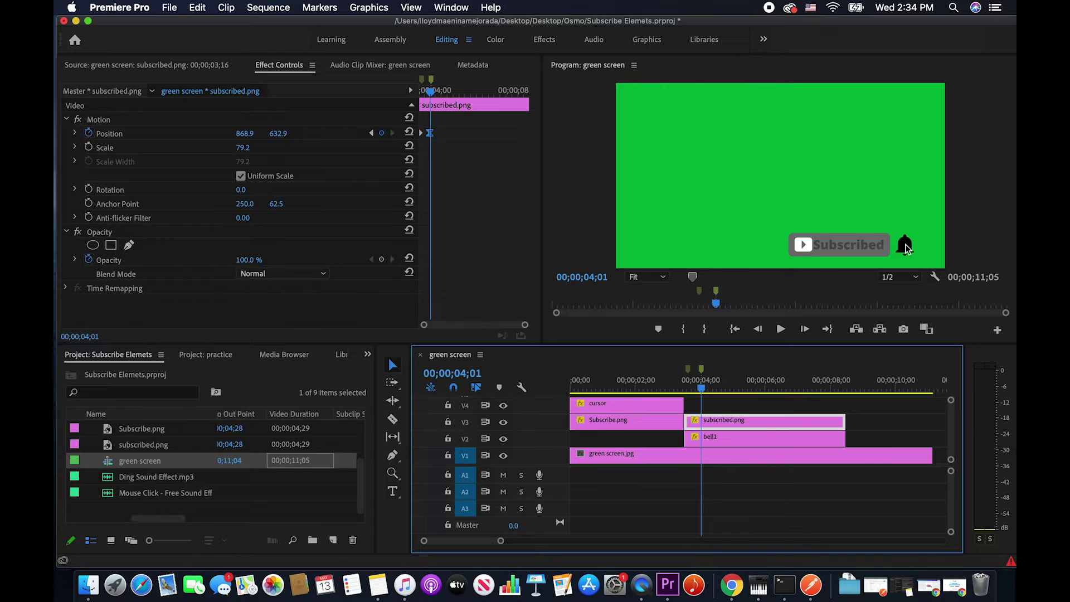
scroll(178, 452, up, 3)
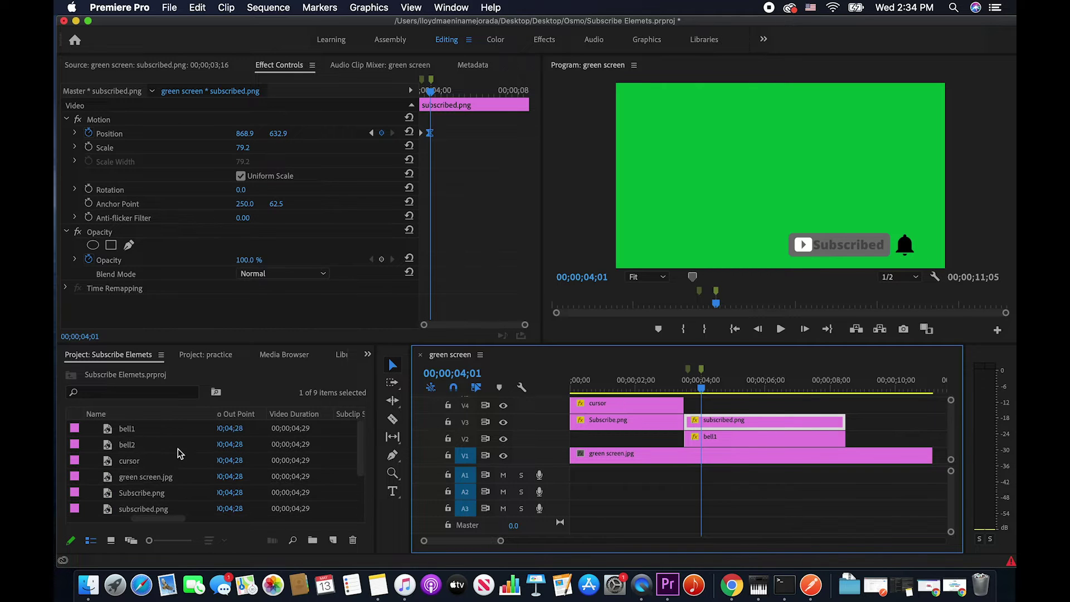
click(618, 405)
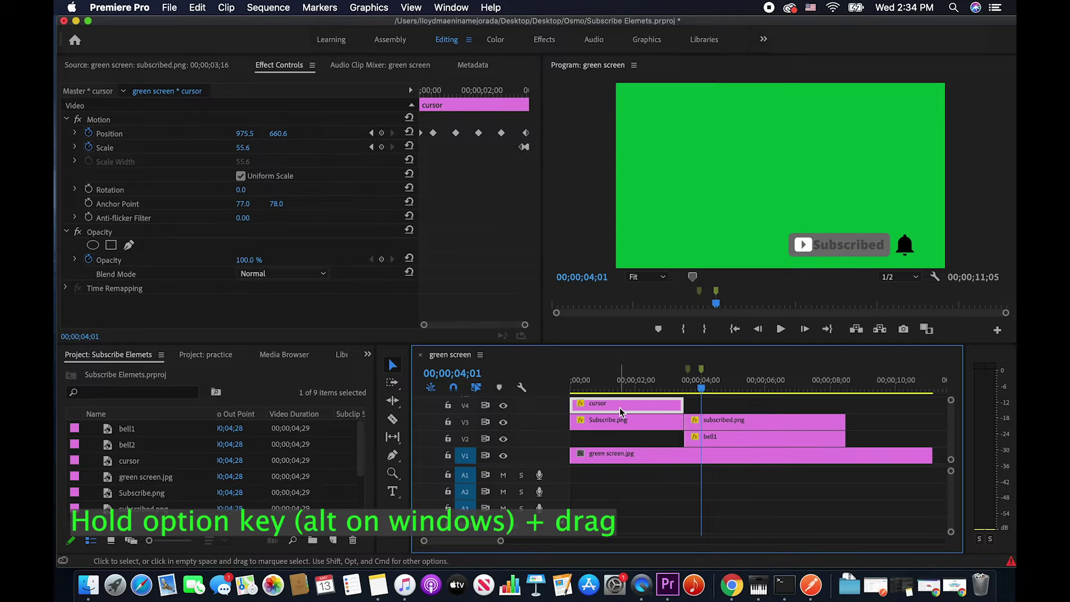
drag(630, 411, 714, 390)
Delete all the Position keyframes of the copied cursor clip on V4
click(709, 390)
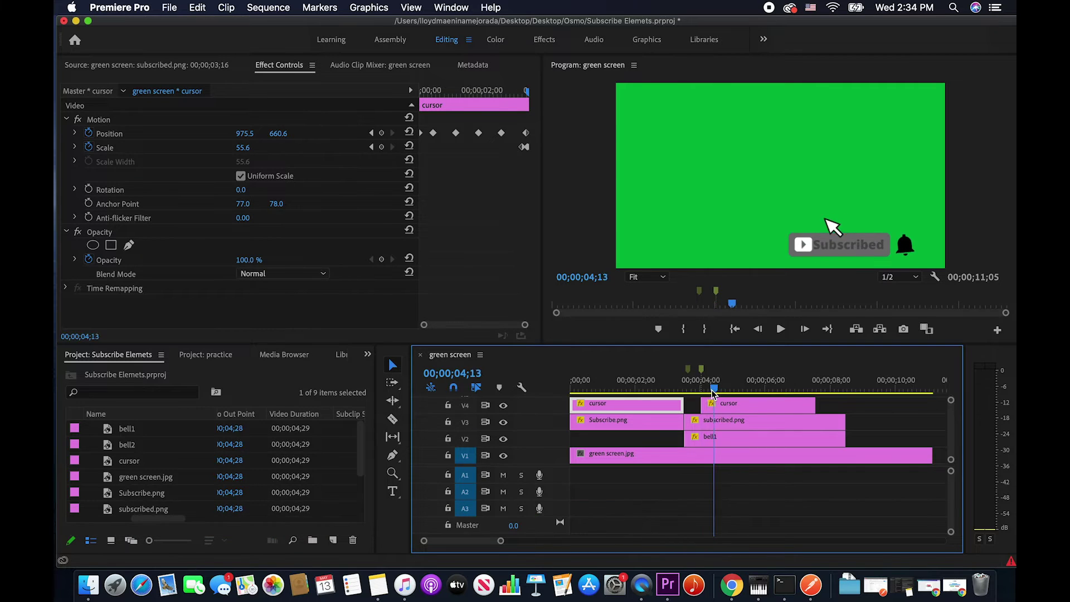
double_click(725, 405)
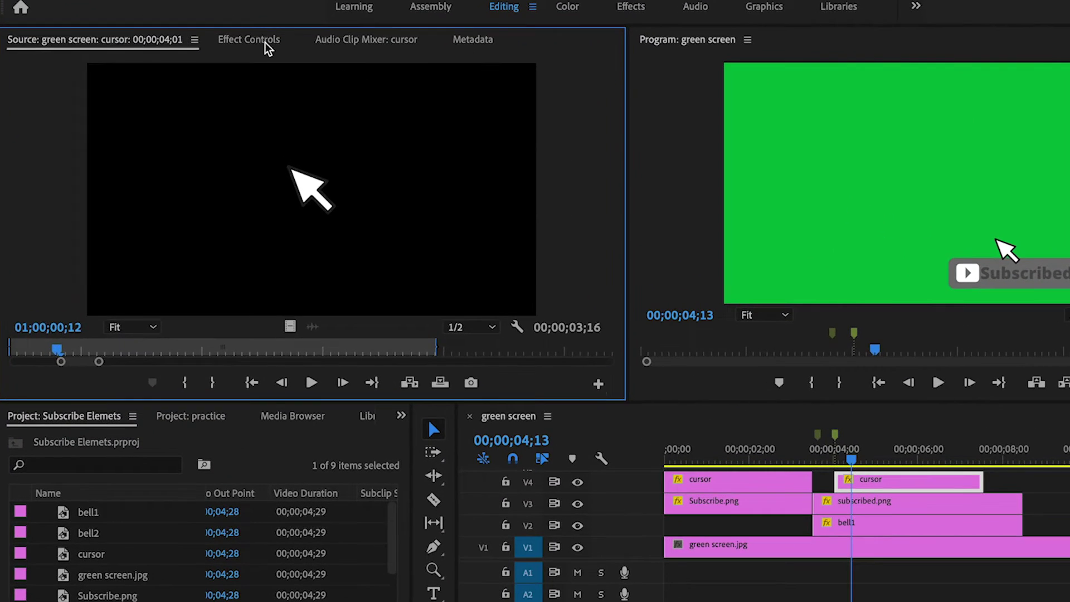
click(262, 43)
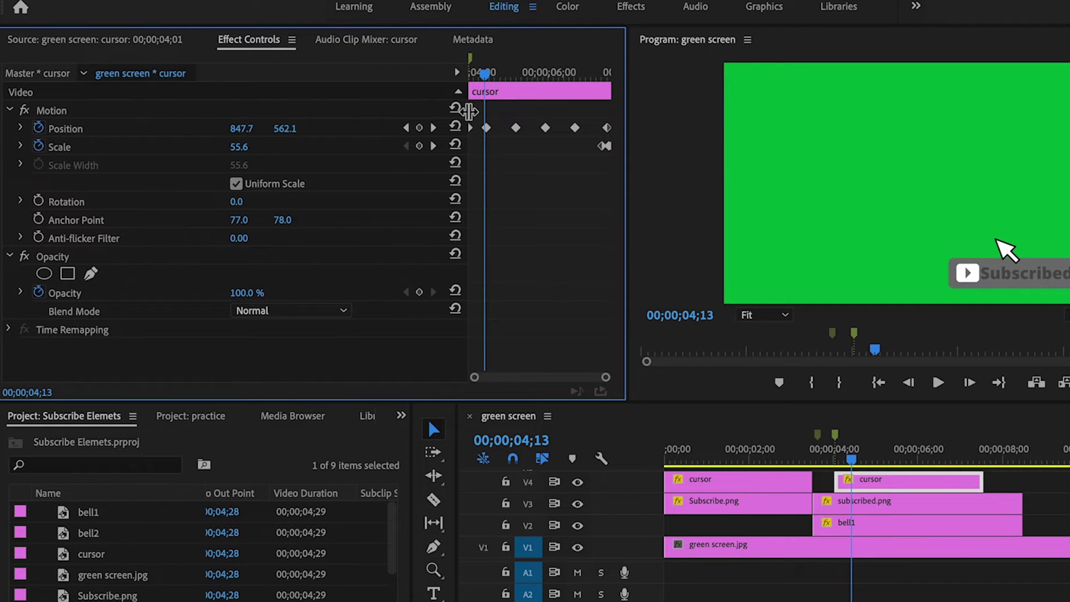
drag(475, 116, 606, 130)
key(Delete)
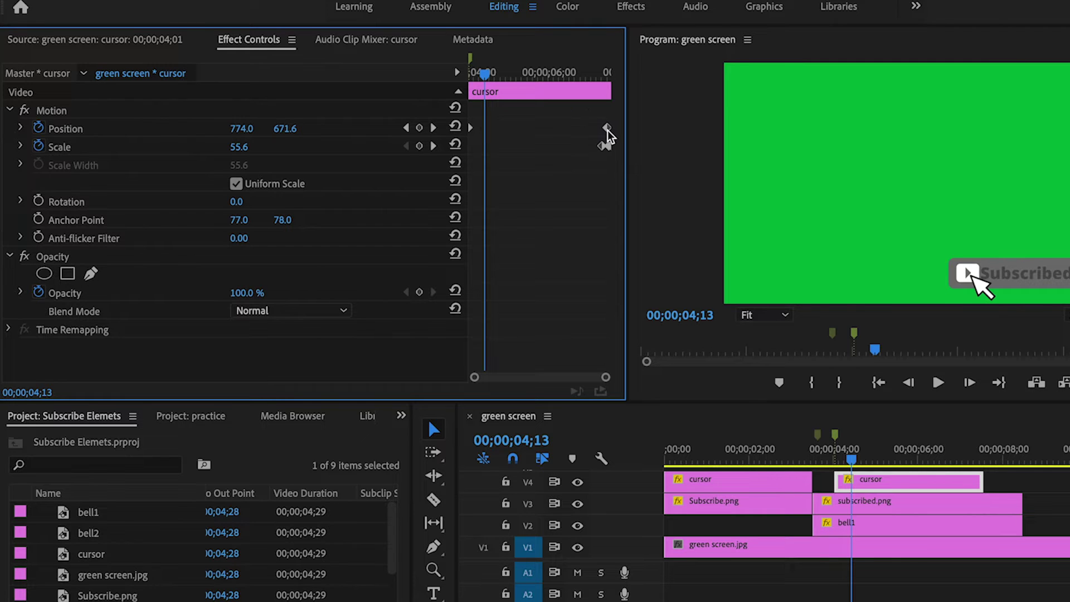
key(Delete)
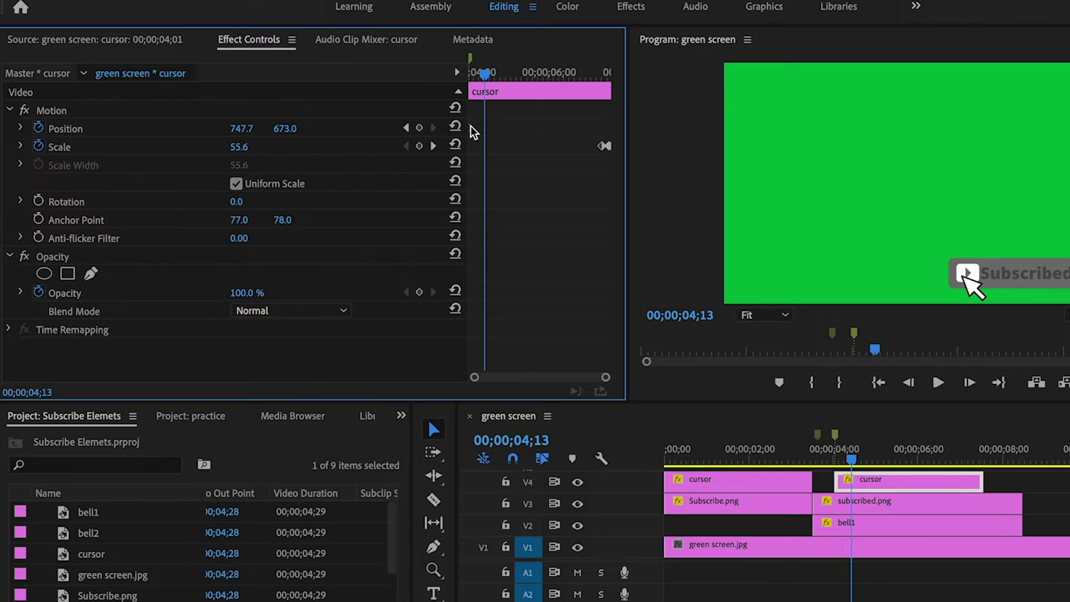
Clear the Scale keyframes of the copied cursor clip and add a Position keyframe at 00;00;04;03
drag(482, 80, 558, 83)
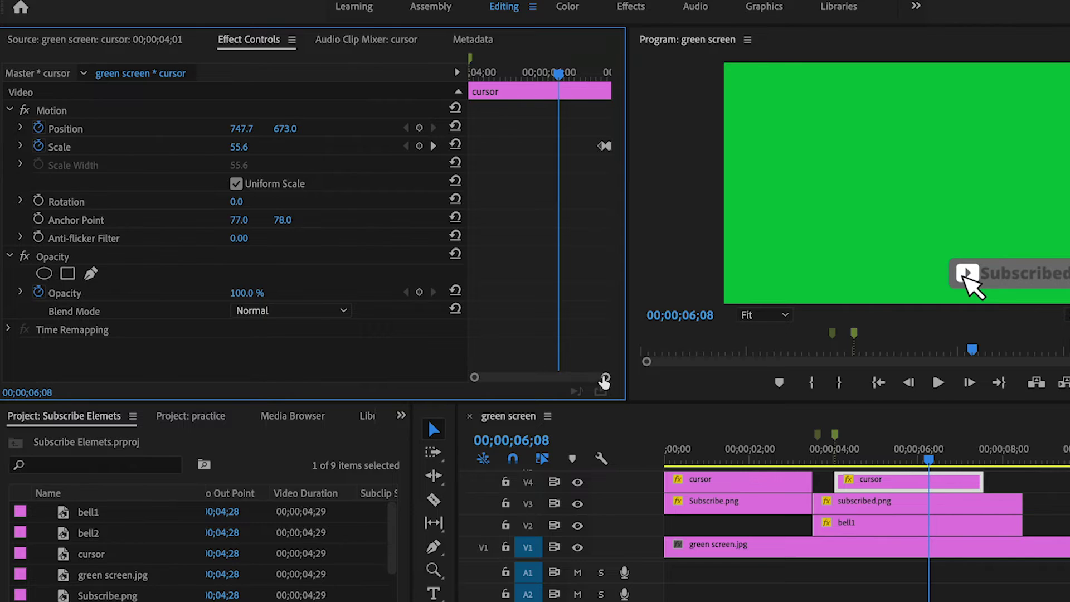
drag(604, 382, 592, 379)
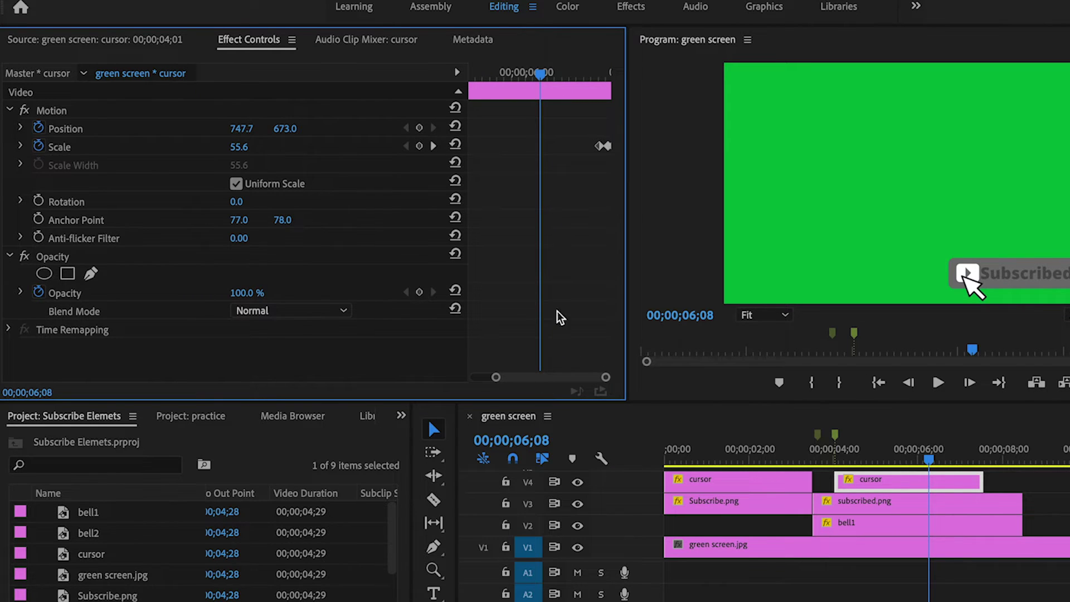
mouse_move(540, 77)
mouse_down()
mouse_move(610, 83)
mouse_move(520, 78)
mouse_up()
drag(917, 467, 840, 463)
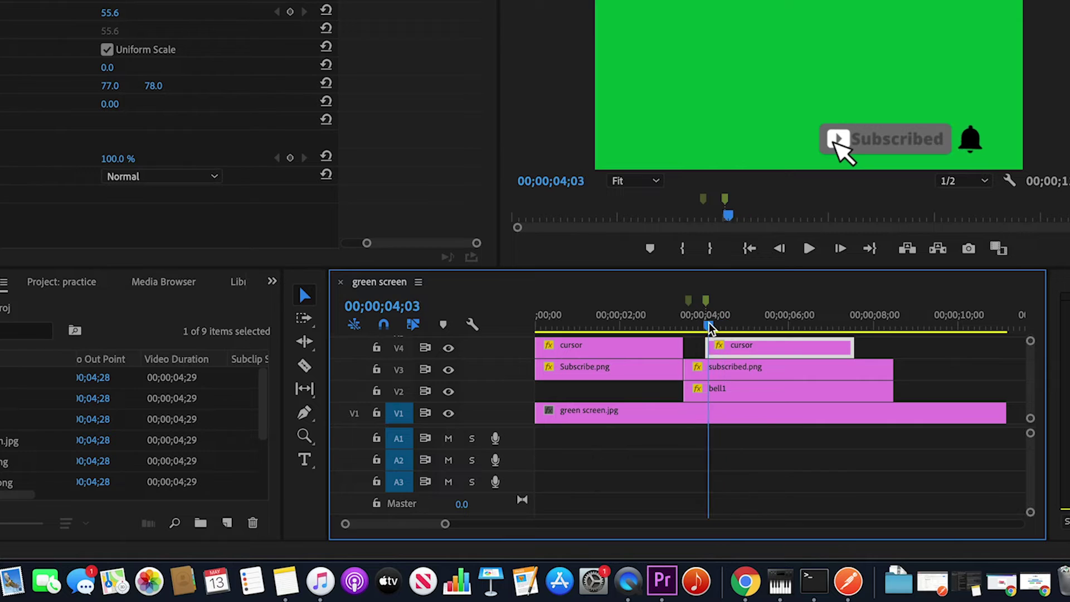
mouse_move(710, 327)
mouse_down()
mouse_move(697, 327)
mouse_move(712, 327)
mouse_up()
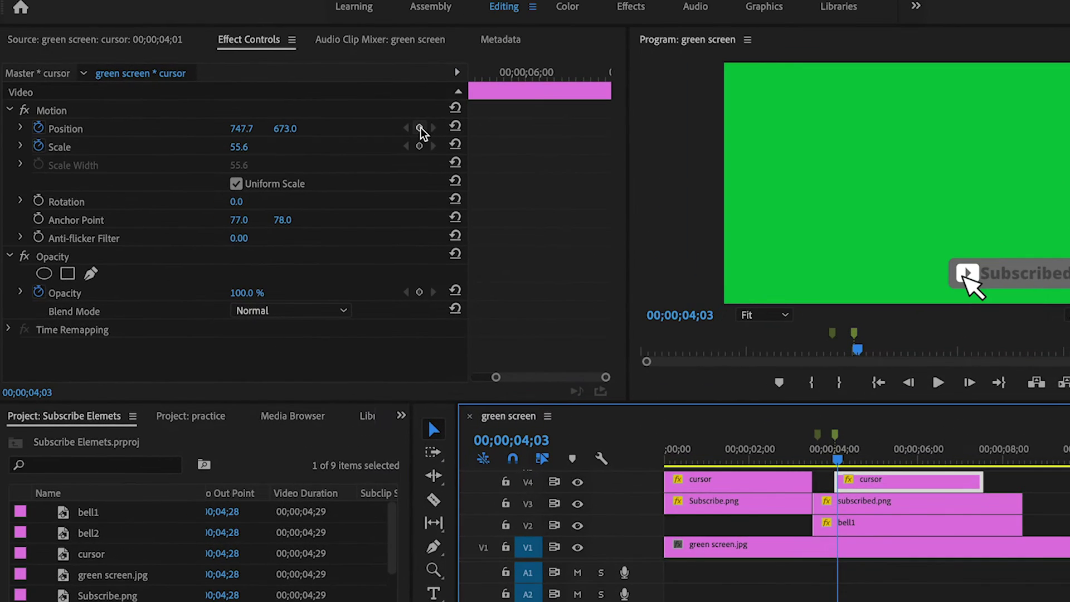
click(422, 129)
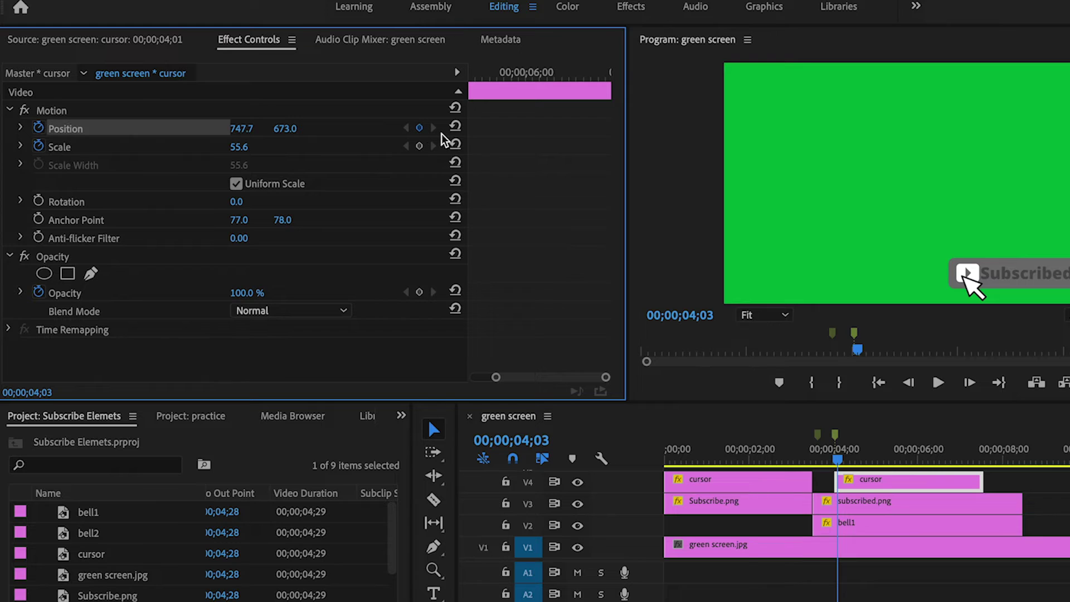
click(37, 128)
key(Return)
click(493, 377)
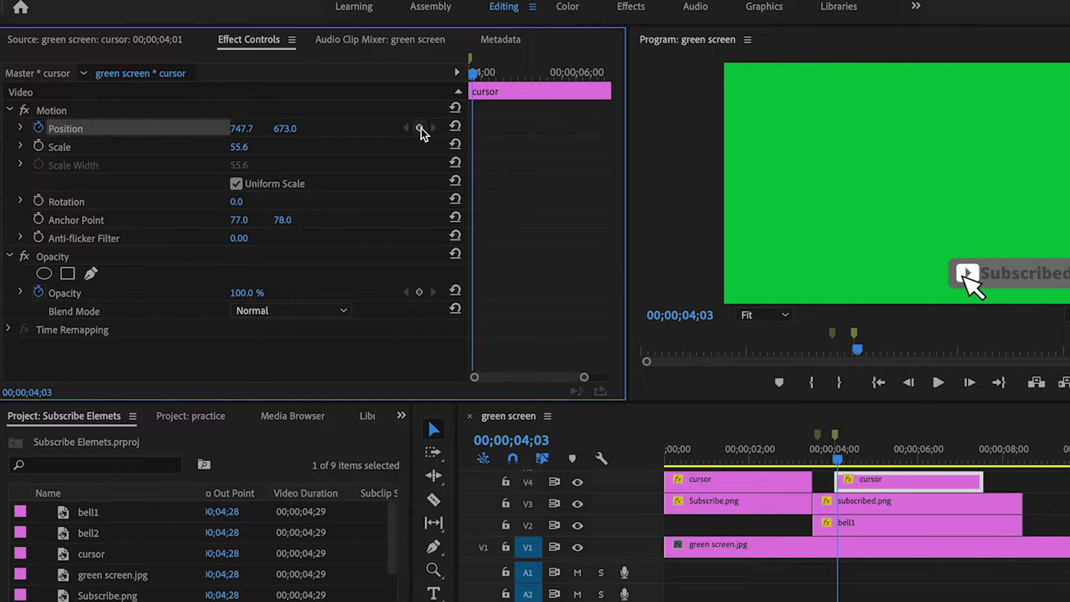
Move the cursor onto the bell at 00;00;04;07, Position about 1152.5, 649.8, and play back the motion
drag(839, 464, 843, 464)
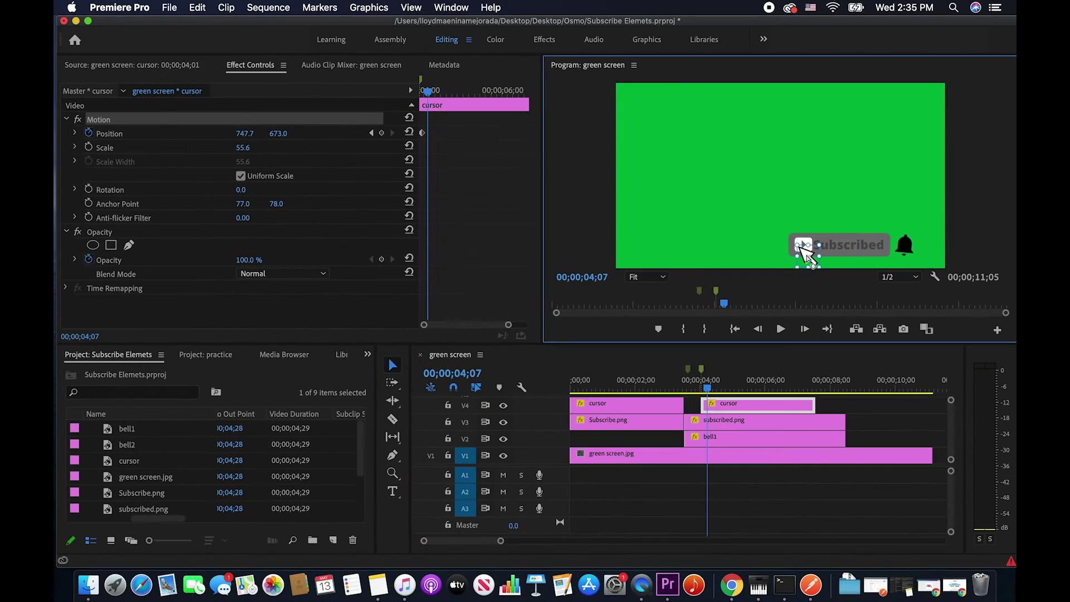
drag(806, 254, 912, 252)
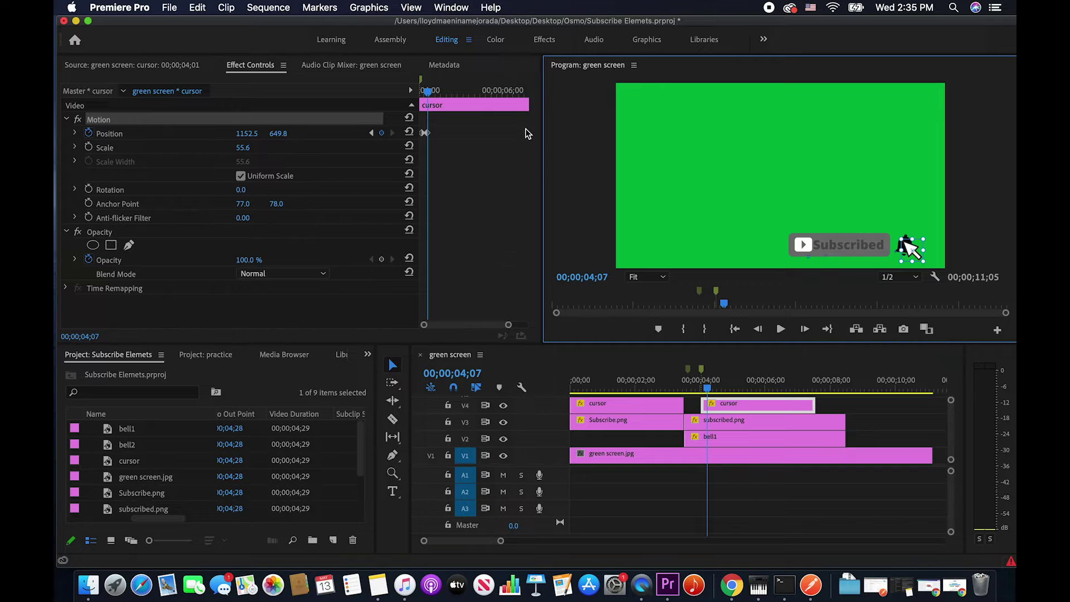
click(781, 329)
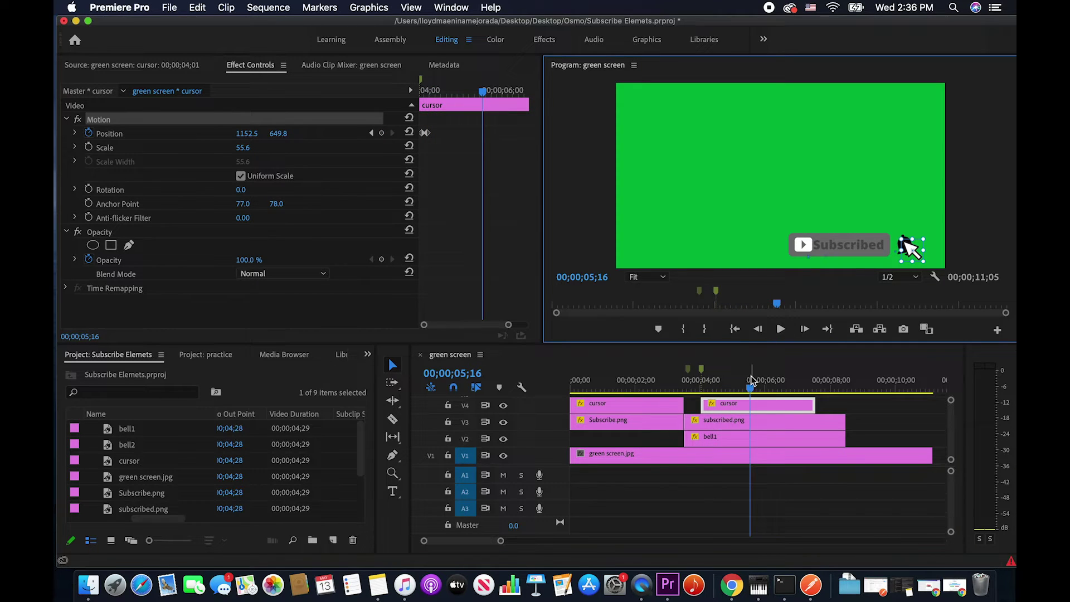
Reposition the cursor's 00;00;04;03 keyframe above the Subscribed button at about 944.4, 561.4, and replay the sequence
drag(752, 392, 705, 389)
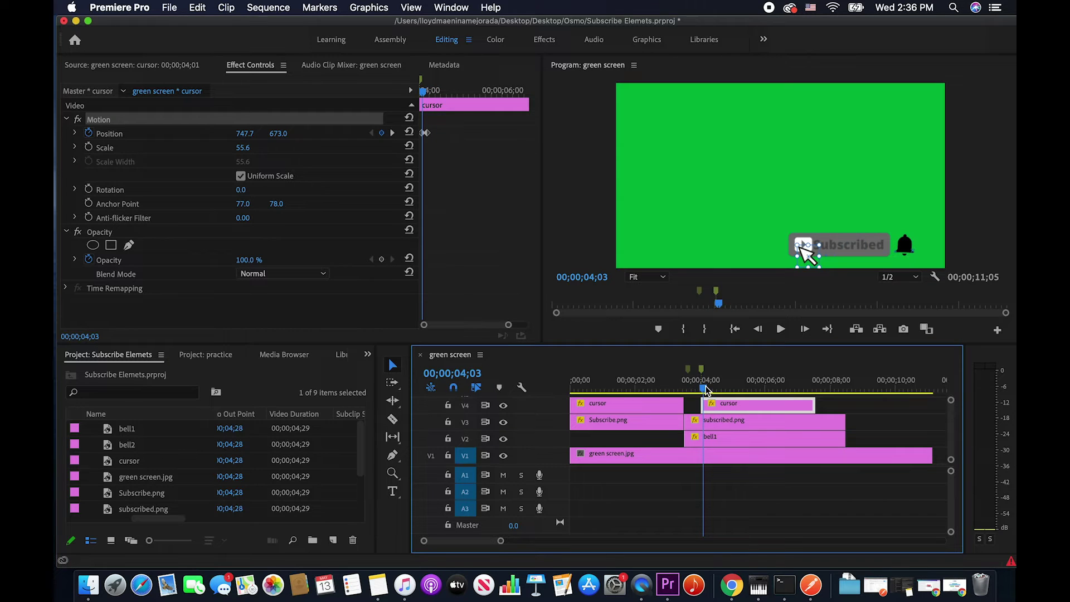
click(425, 135)
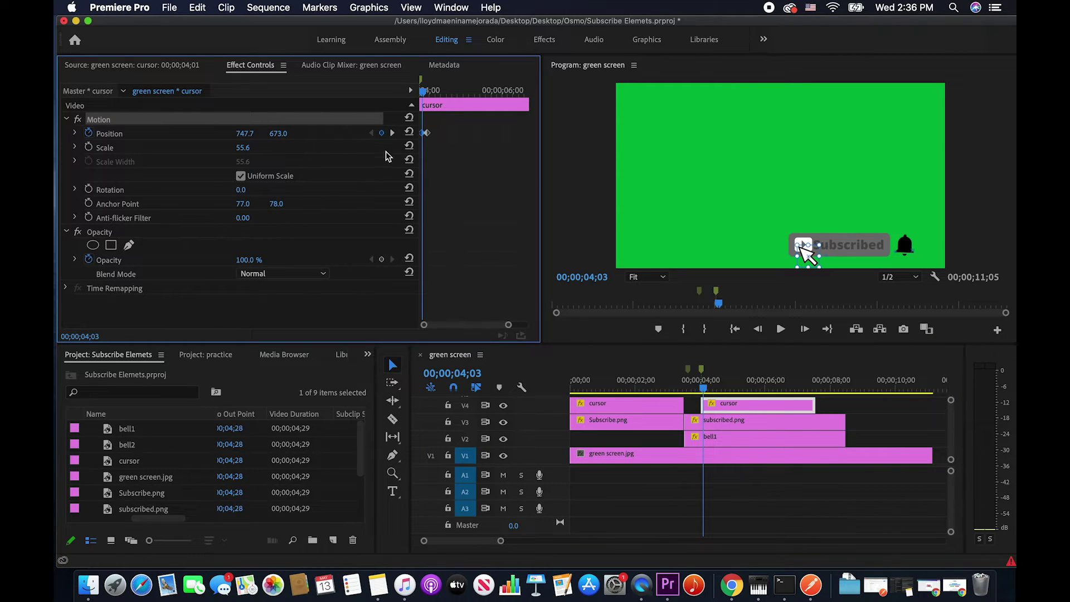
drag(806, 255, 856, 225)
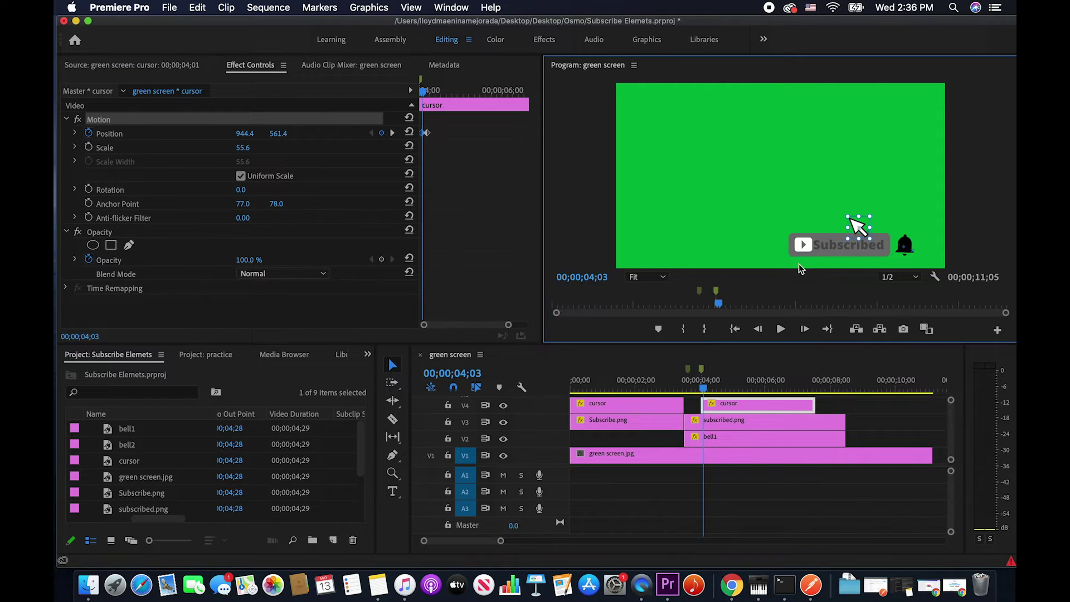
drag(706, 388, 690, 389)
click(781, 328)
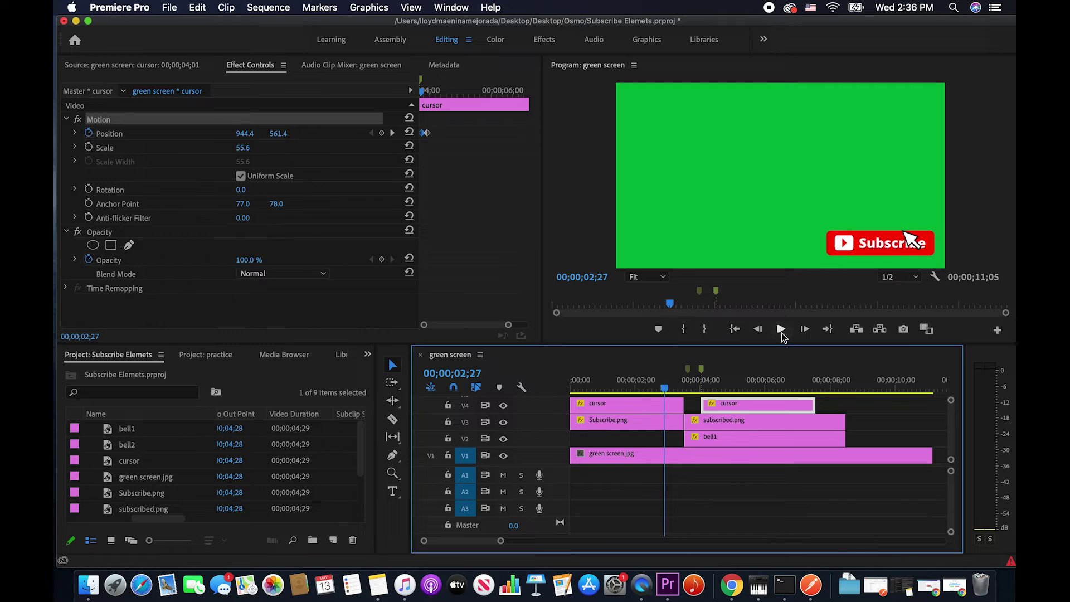
click(781, 329)
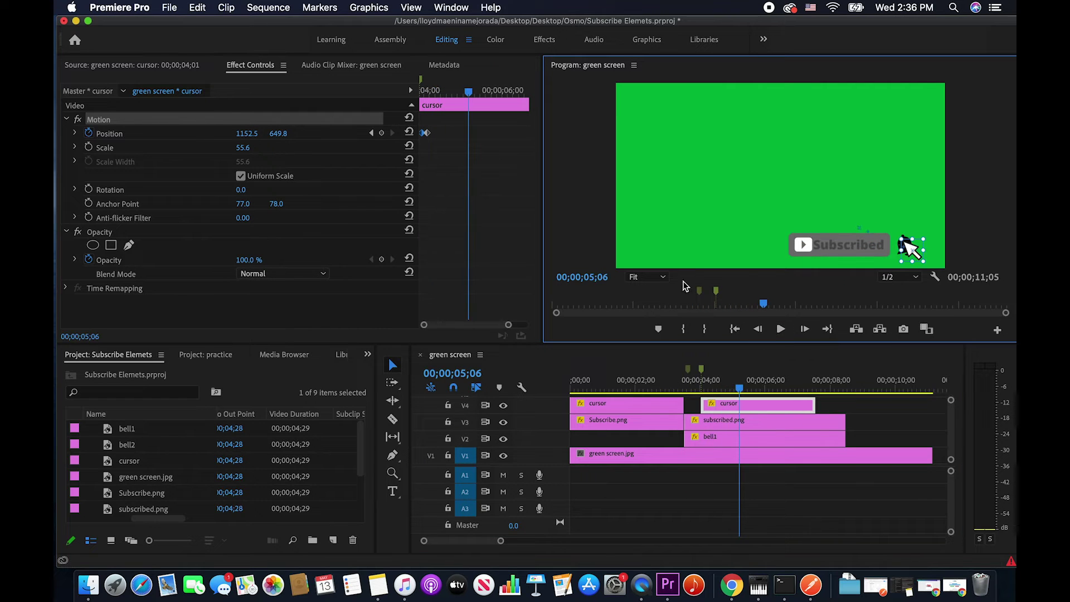
Add Scale keyframes of 0.0 at 00;00;04;01 and 56.0 at 00;00;04;05 to the copied cursor clip, and play back the pop-in
drag(467, 94, 417, 93)
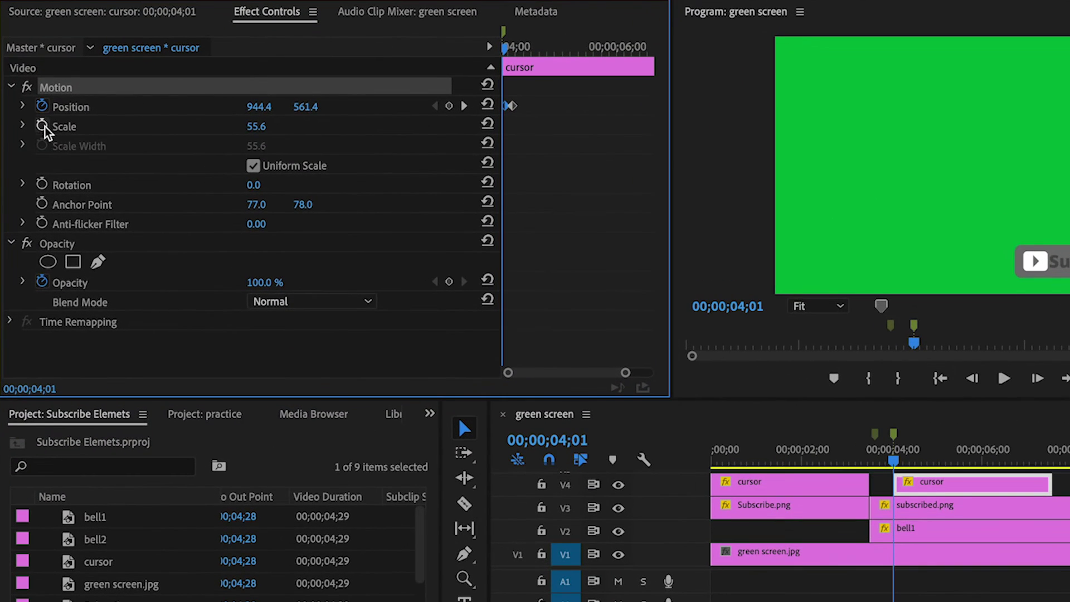
click(43, 126)
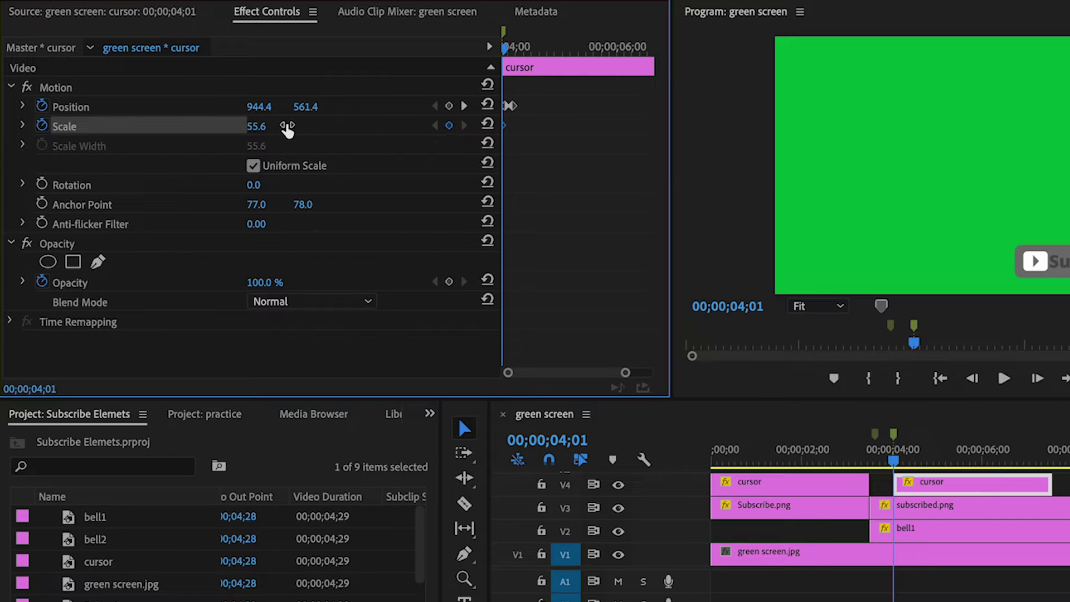
drag(504, 56, 513, 54)
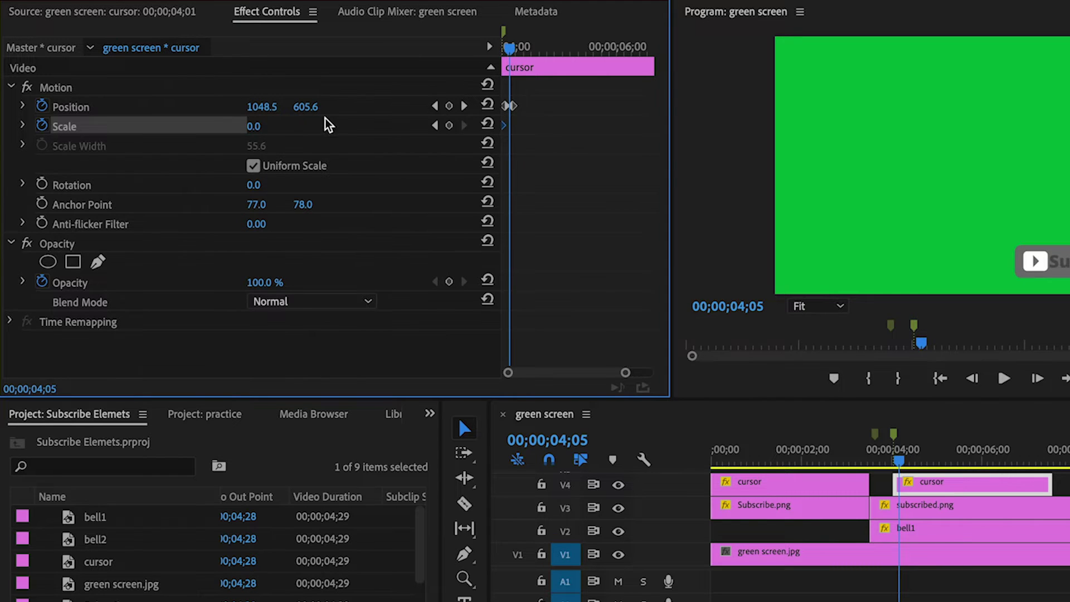
click(254, 127)
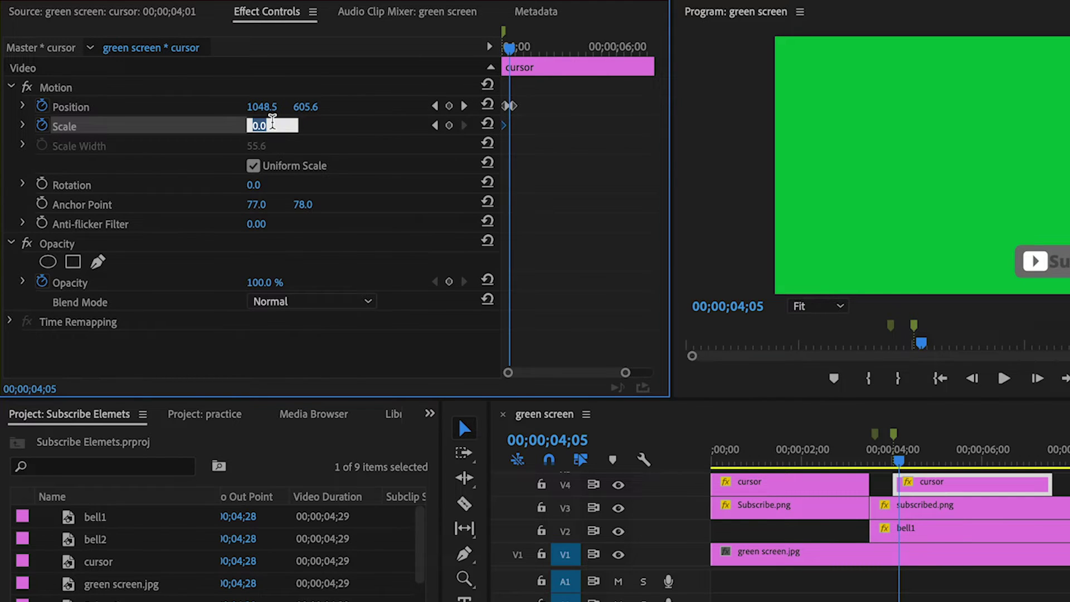
click(486, 125)
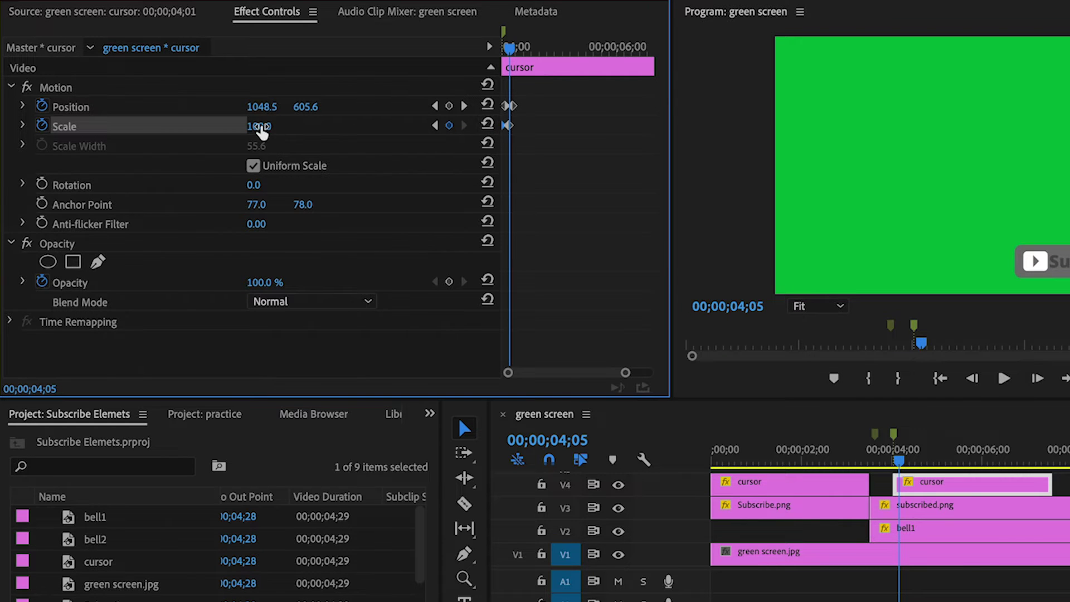
click(260, 126)
text(56)
key(Return)
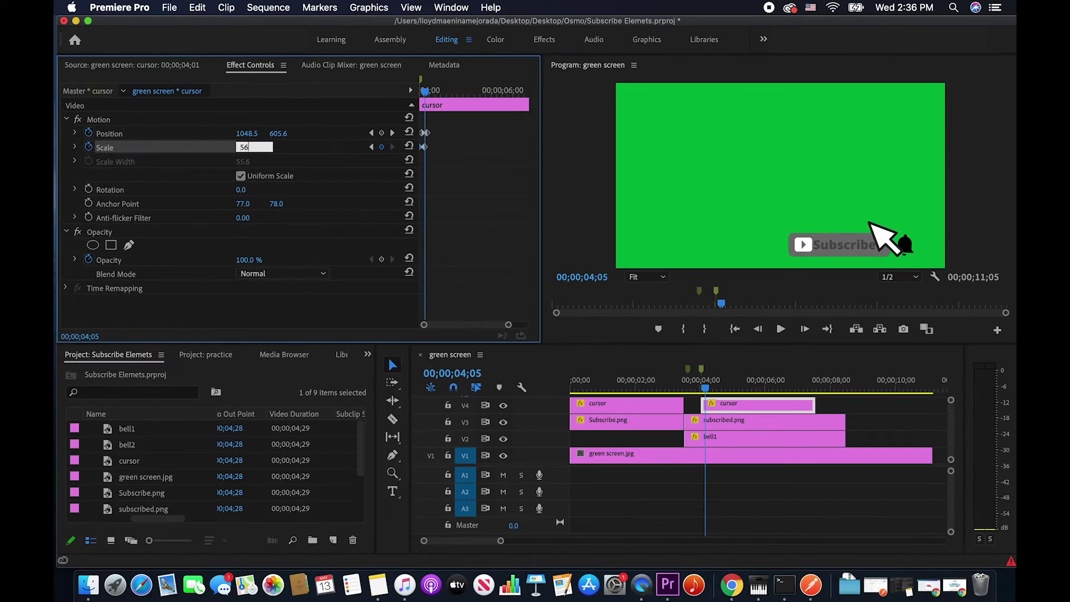
key(Left)
key(Left)
key(Left)
key(Left)
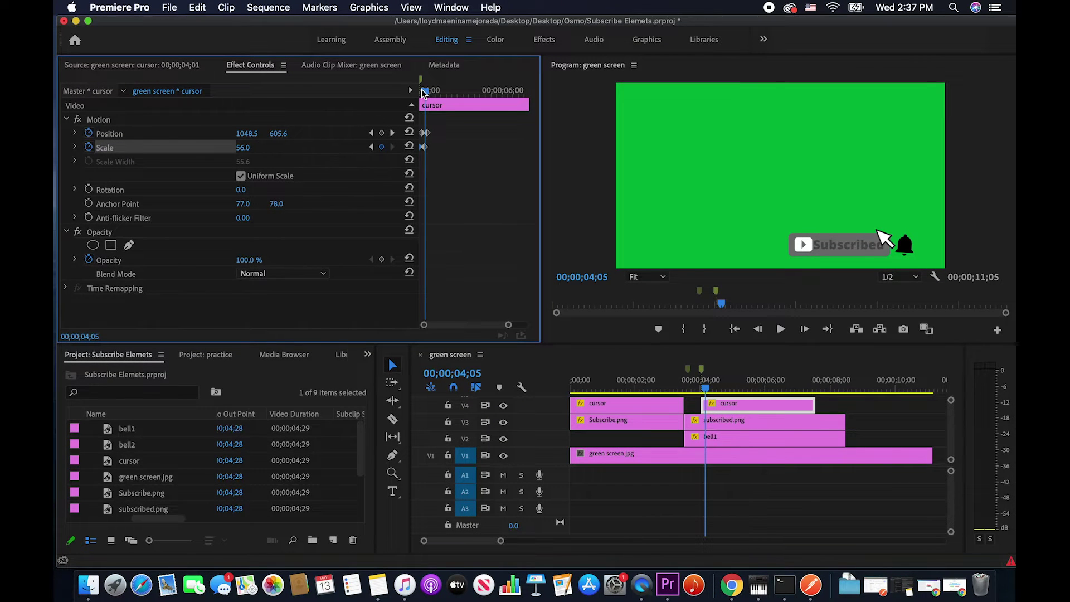
click(780, 329)
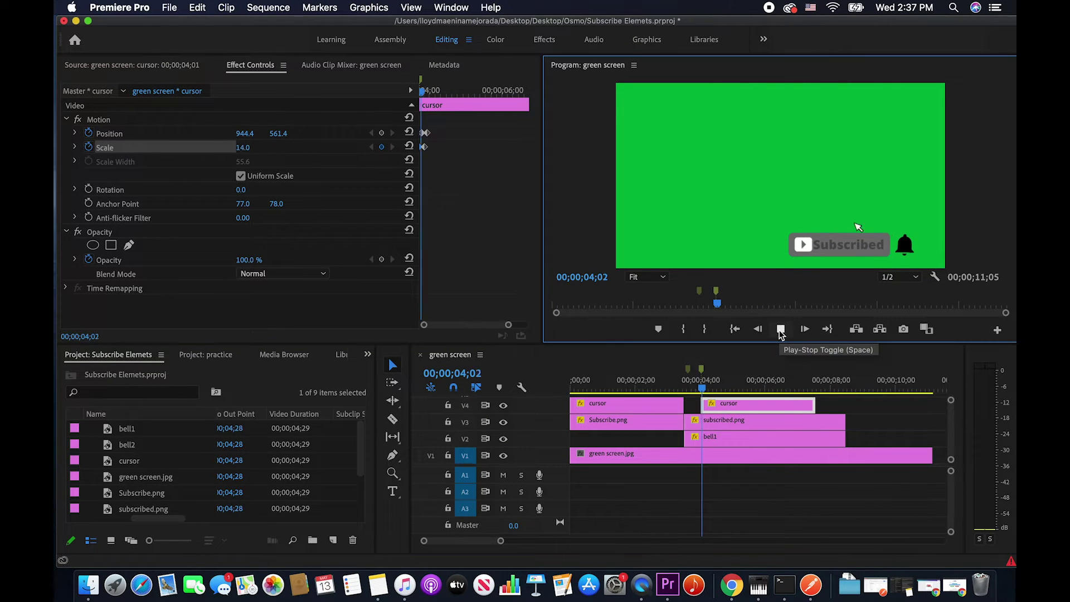
Add a sequence marker at 00;00;03;14, where the cursor clicks the Subscribe button
click(651, 385)
drag(651, 384, 684, 387)
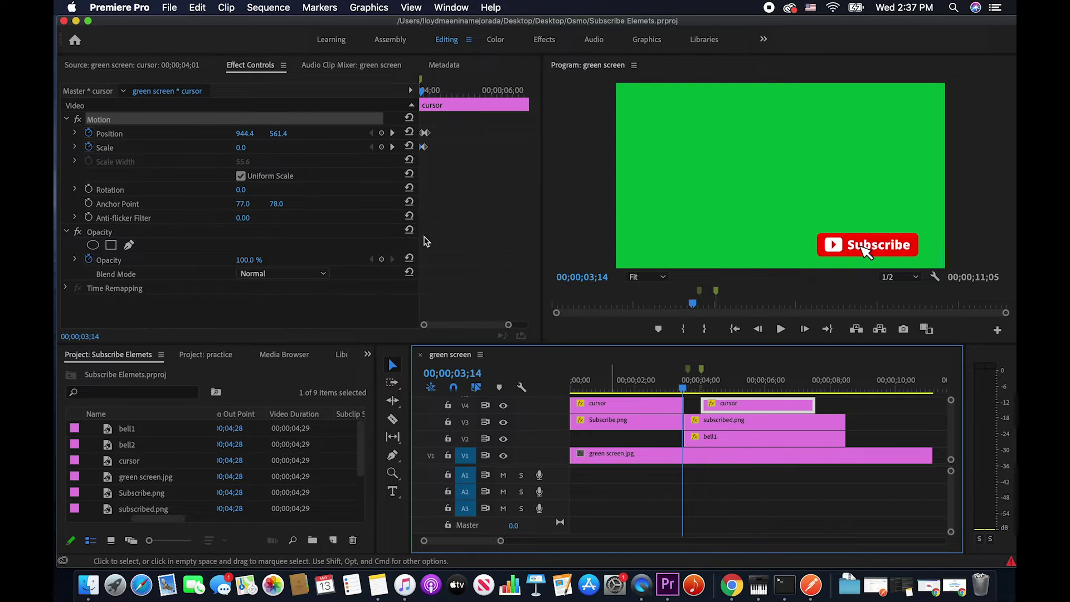
click(659, 330)
Place the Mouse Click sound effect on track A1, starting at the 00;00;03;14 marker
scroll(165, 481, down, 4)
drag(139, 495, 176, 489)
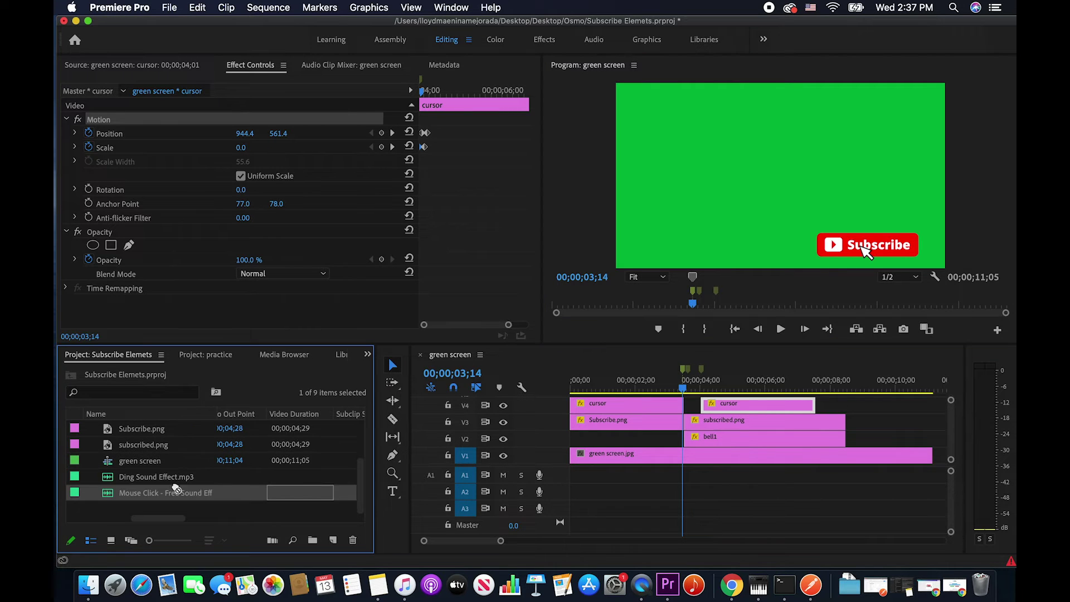
drag(559, 490, 682, 474)
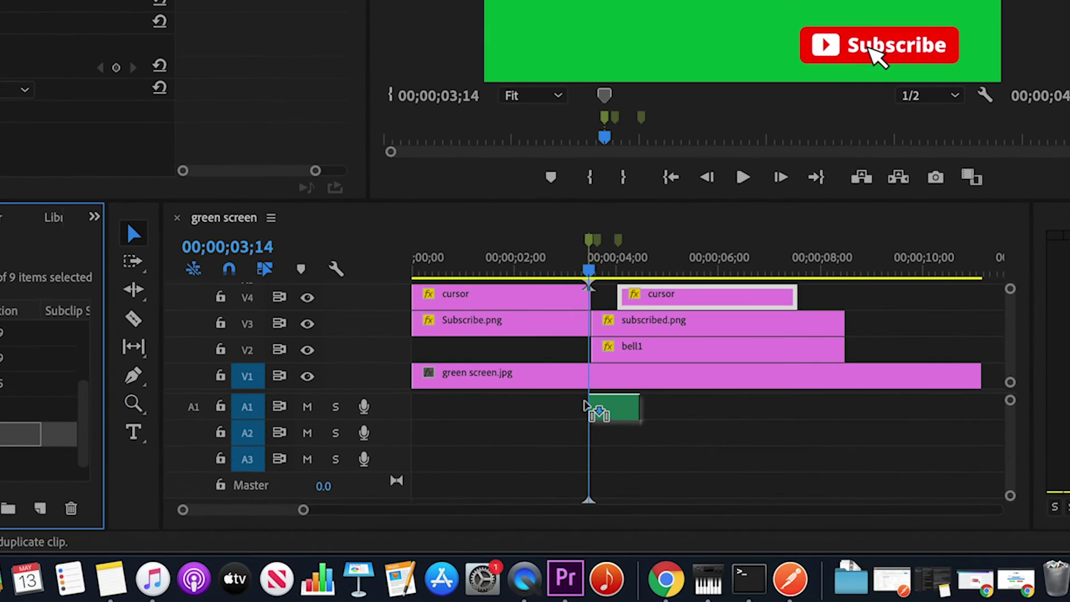
drag(586, 406, 590, 407)
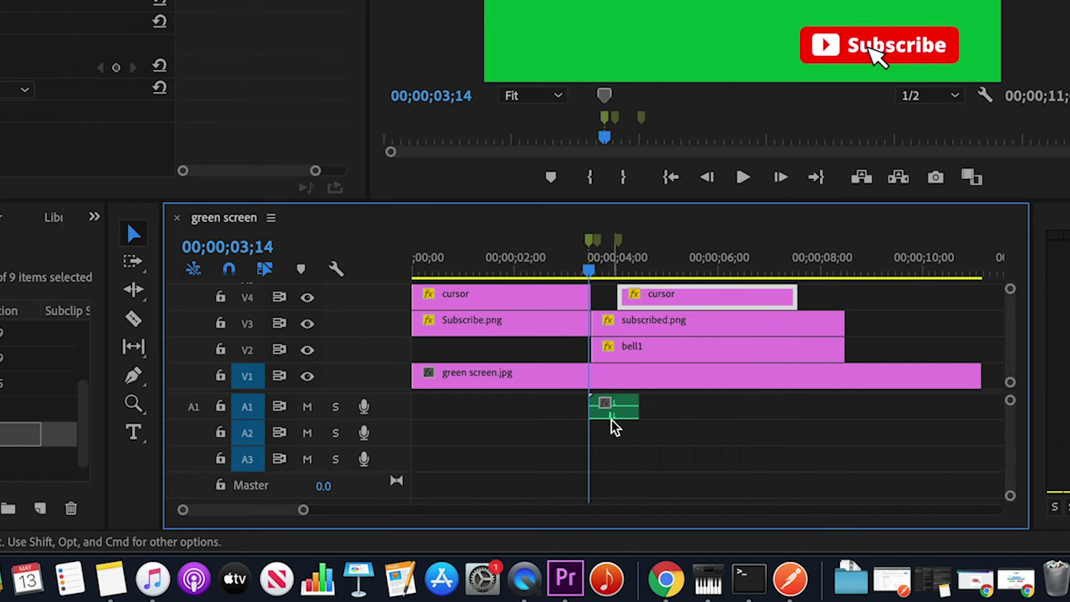
Shift the mouse click audio clip earlier to line its click sound up with the 00;00;03;14 marker, and play it back
drag(621, 411, 618, 411)
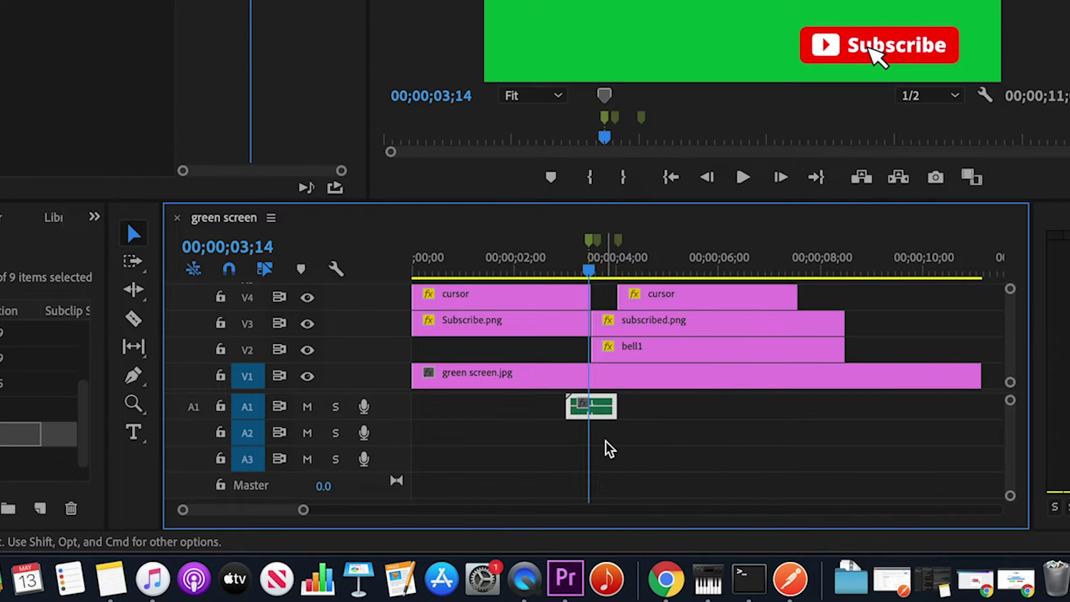
drag(605, 411, 612, 413)
click(573, 264)
click(743, 184)
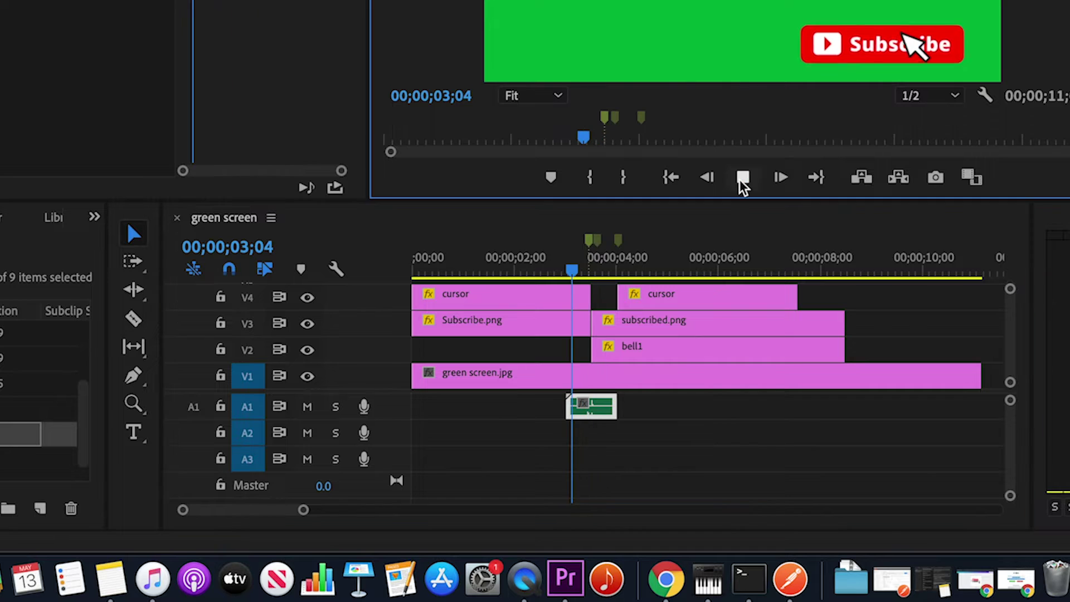
click(742, 181)
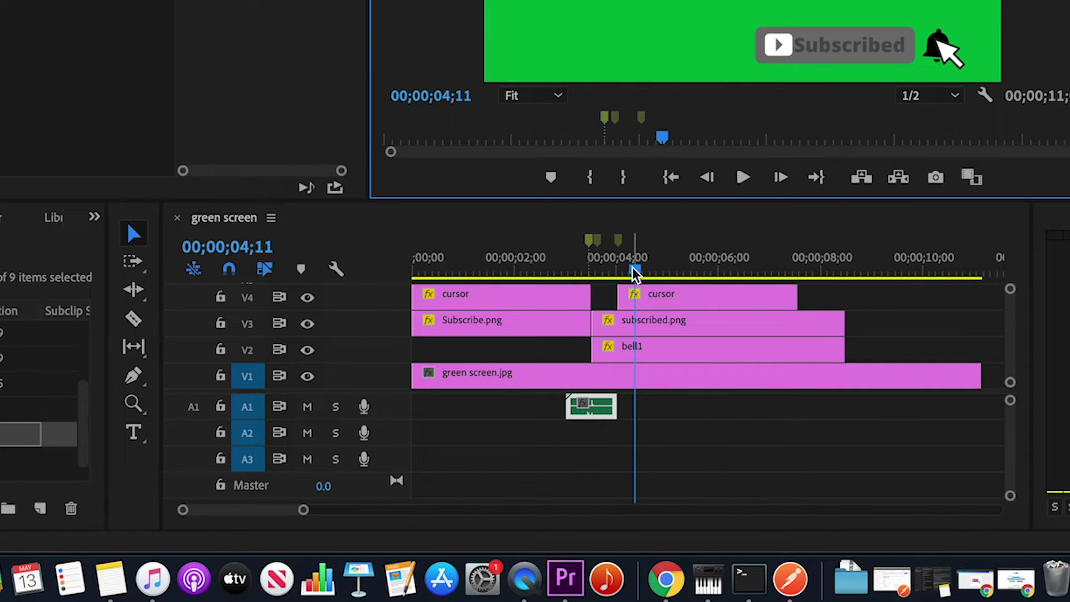
Replay the click section and nudge the mouse click audio clip on A1 so that it ends at 00;00;04;02
click(566, 263)
click(745, 182)
click(746, 184)
click(605, 409)
drag(605, 409, 606, 410)
drag(641, 274, 619, 270)
drag(603, 408, 607, 406)
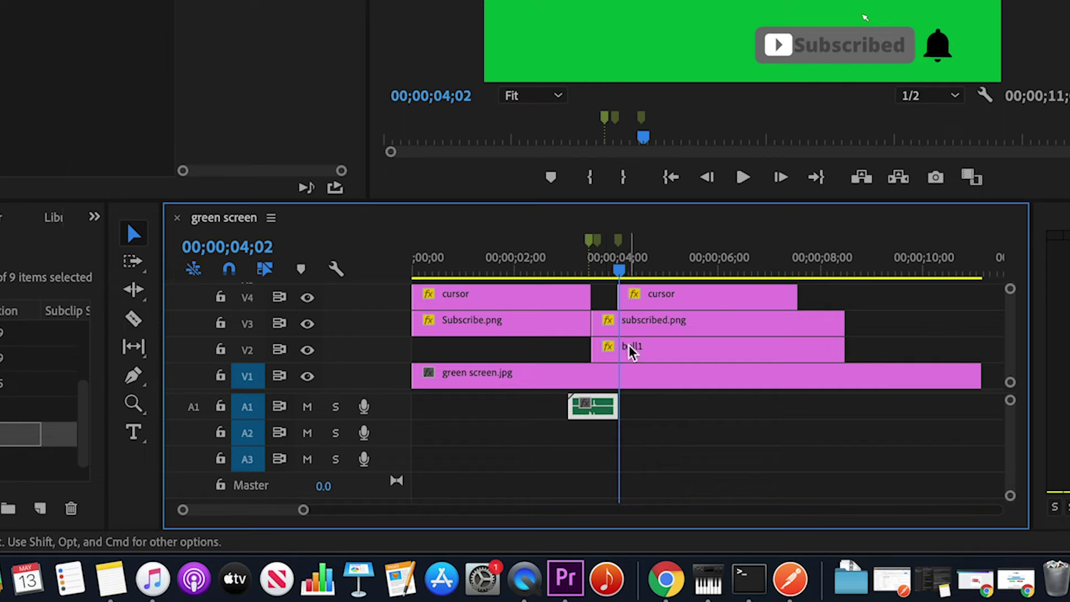
Play back the Subscribe click section from 00;00;03;06 to check the click sound's timing, and save the project
drag(621, 270, 575, 269)
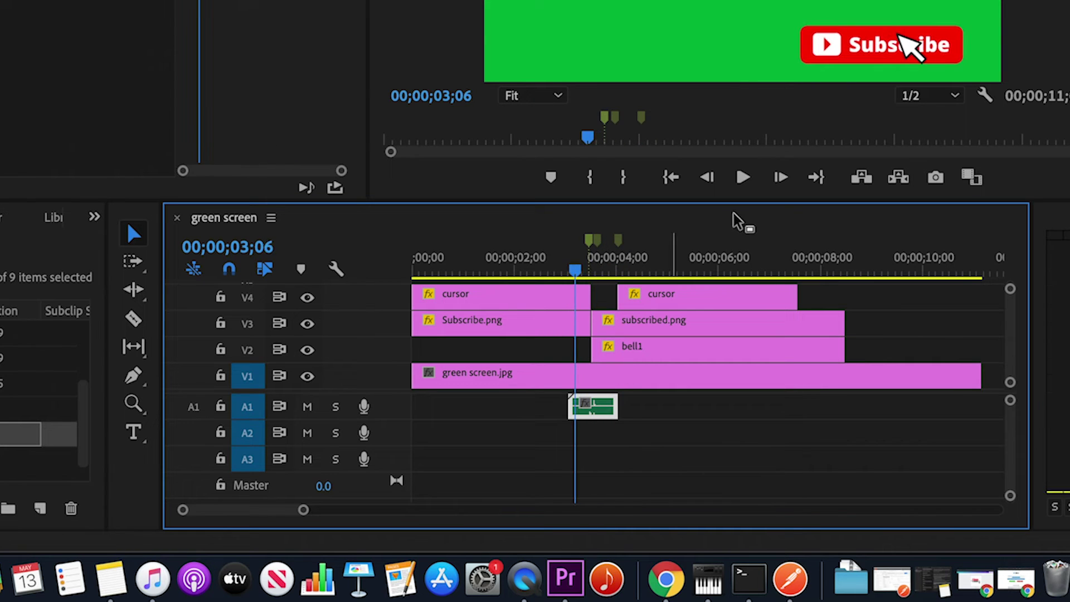
click(744, 184)
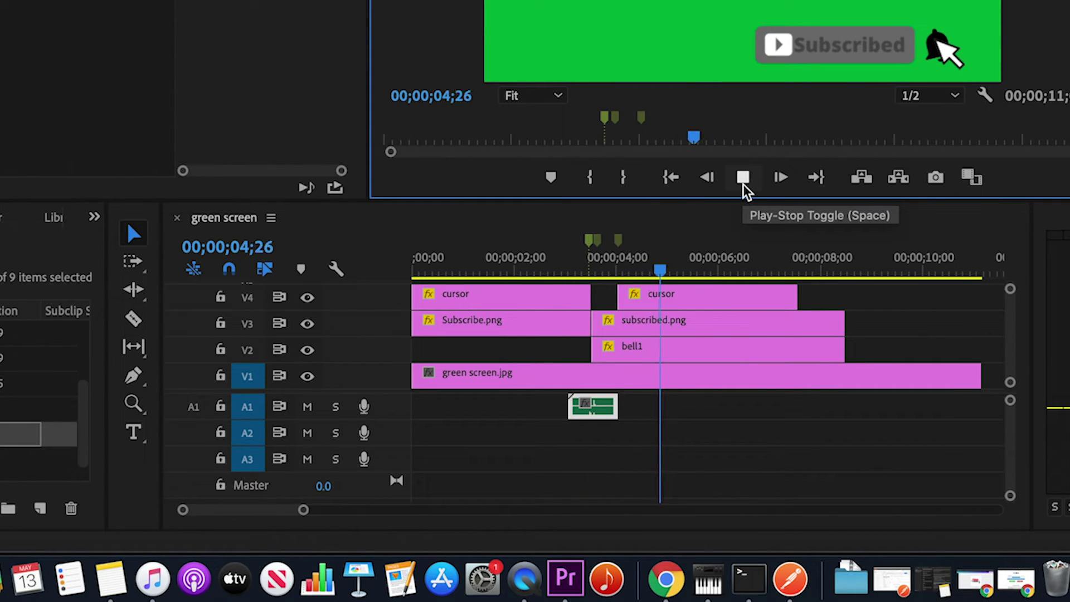
click(744, 184)
key(super+s)
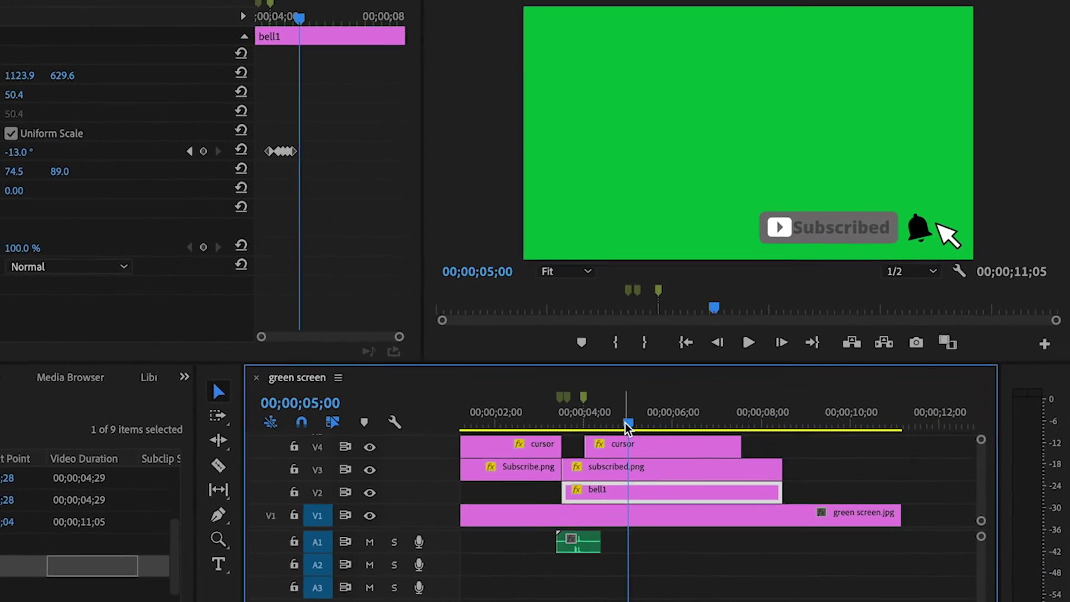
Add a sequence marker at 00;00;04;28 for the cursor's click on the bell
mouse_move(628, 427)
mouse_down()
mouse_move(605, 427)
mouse_move(618, 427)
mouse_up()
drag(545, 464, 553, 463)
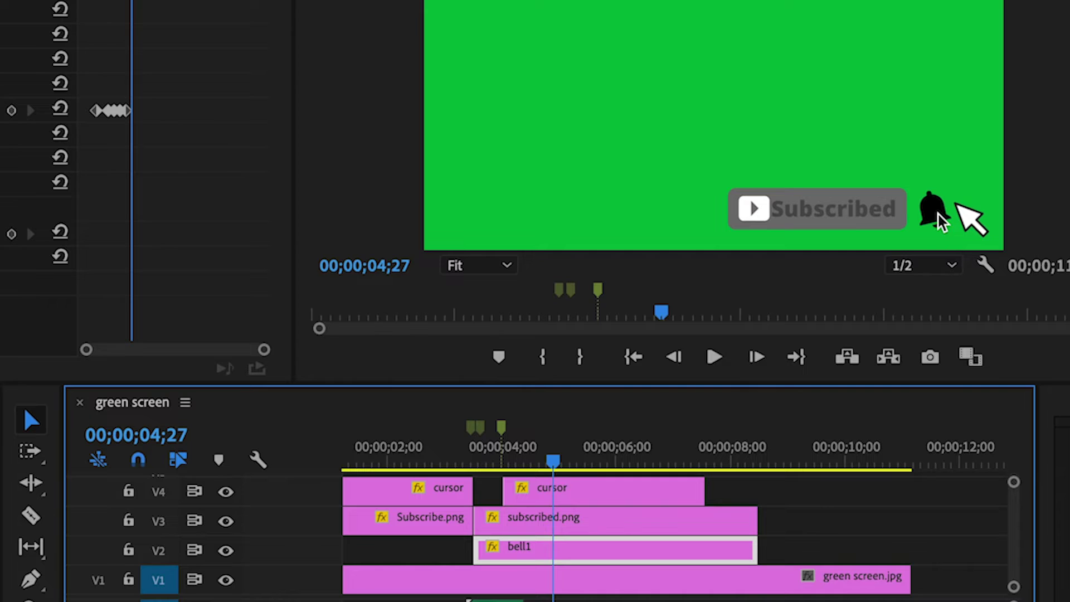
mouse_move(553, 462)
mouse_down()
mouse_move(530, 461)
mouse_move(555, 464)
mouse_up()
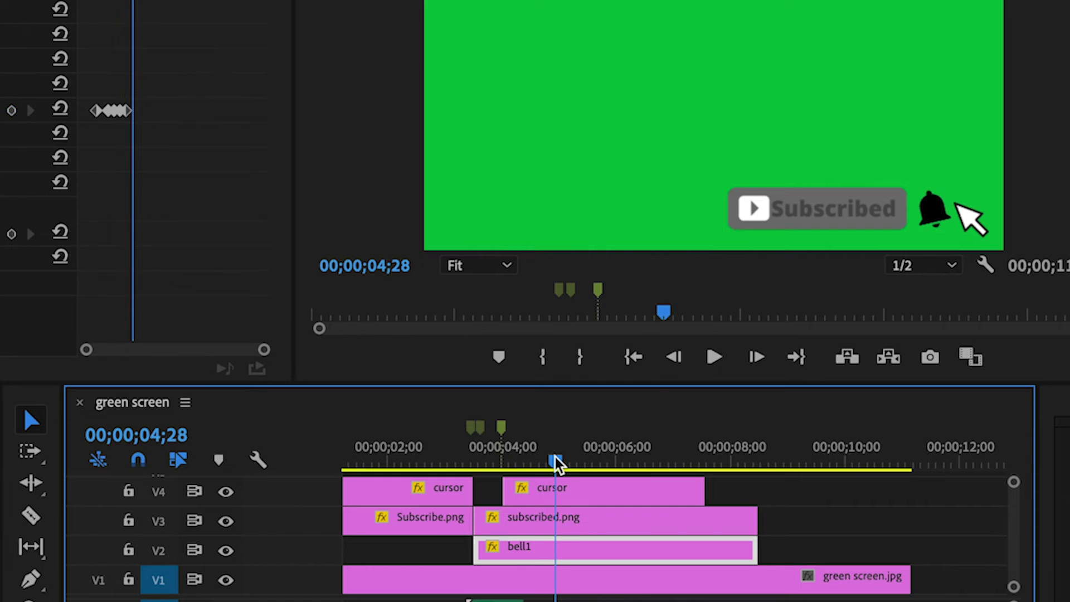
click(500, 358)
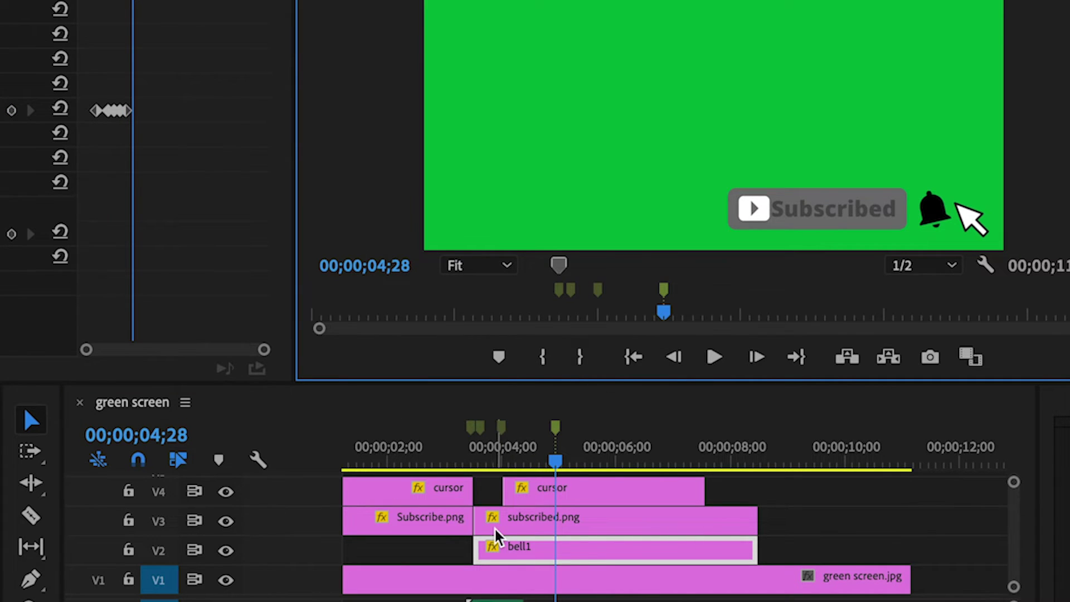
Add a Position keyframe to the second cursor clip at 00;00;04;28 and move the cursor onto the bell, at about 1155.1, 665.4
double_click(599, 490)
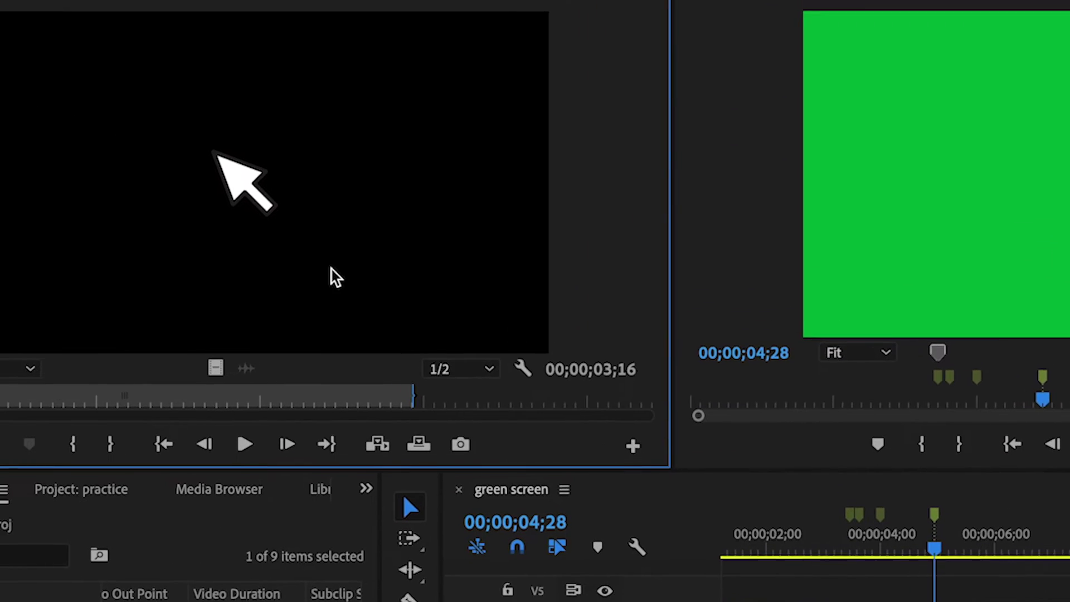
click(341, 23)
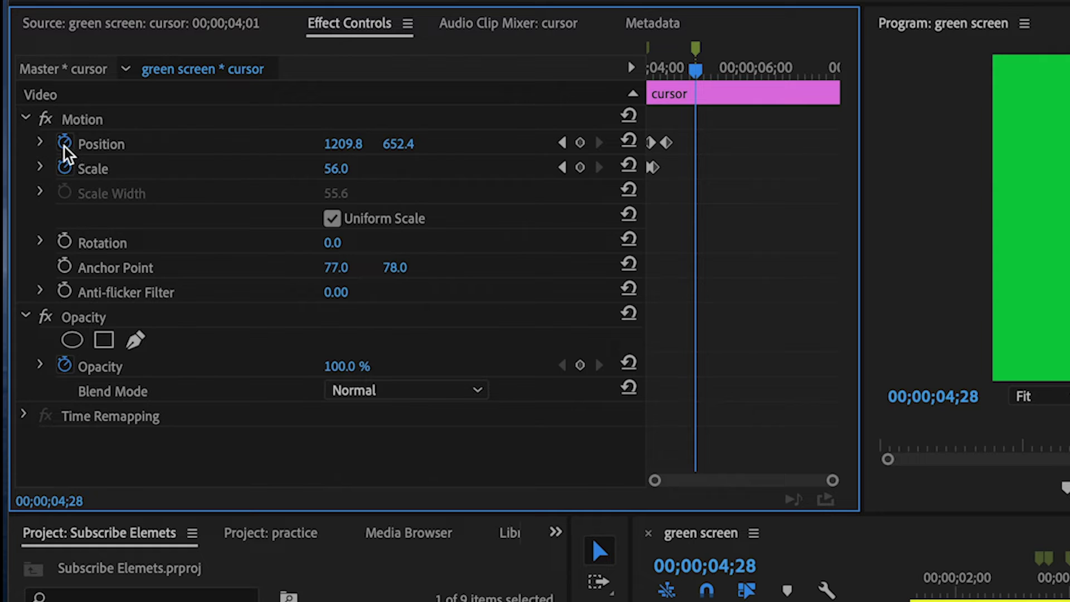
click(580, 143)
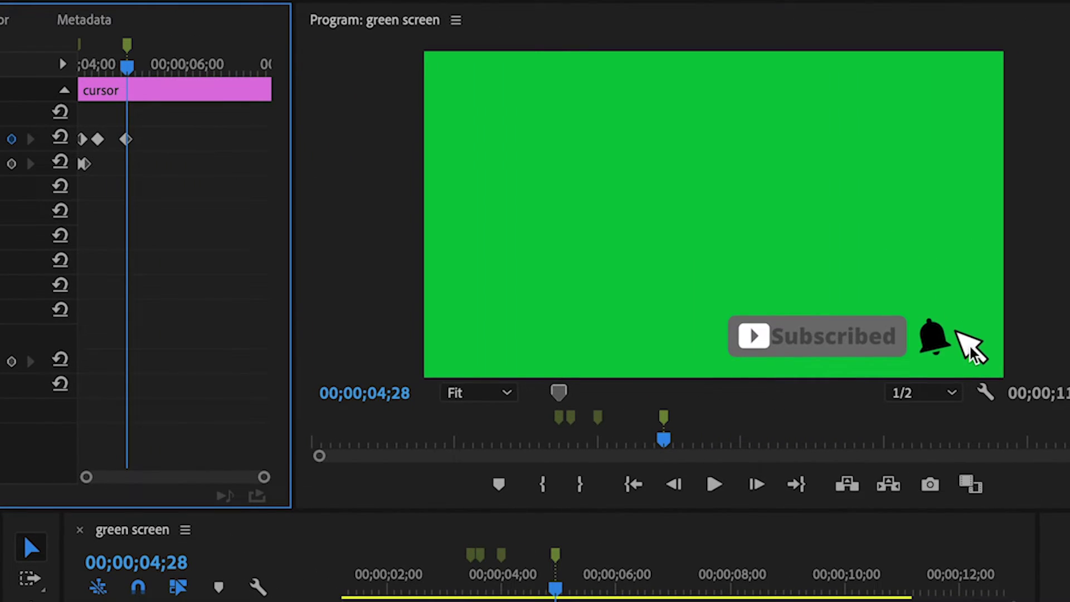
click(973, 349)
drag(973, 348, 948, 354)
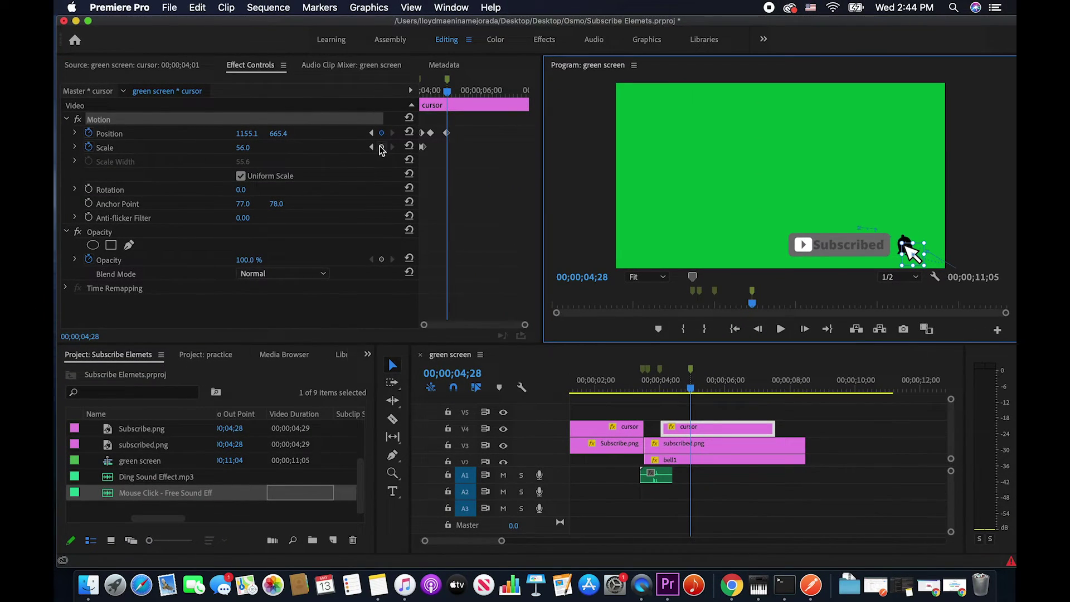
Keyframe the second cursor clip's Scale at 45 on 00;00;04;28 and back to 56 just after it
click(381, 148)
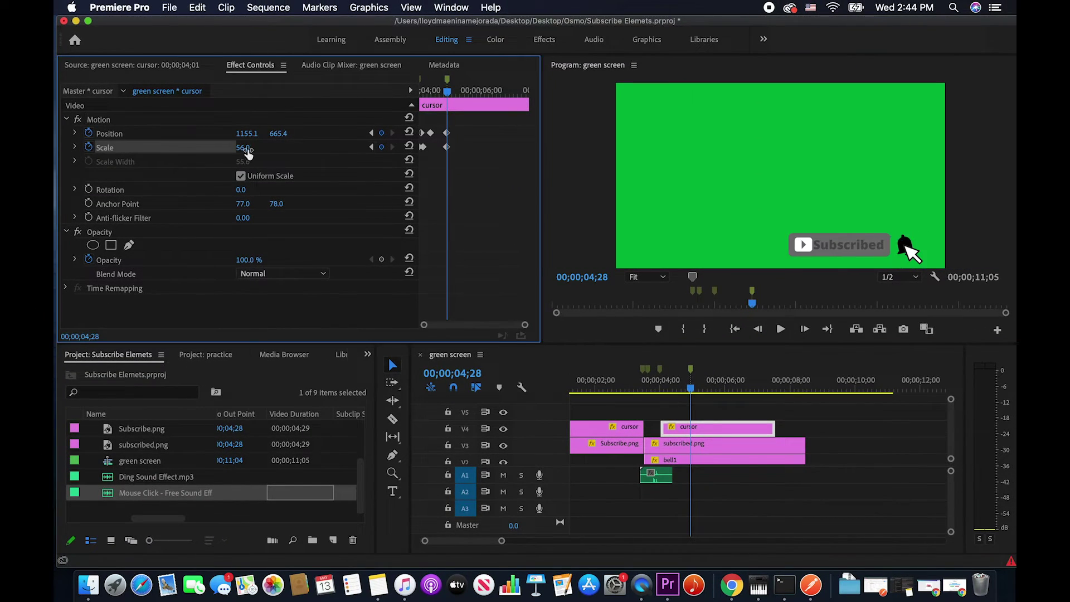
drag(242, 147, 235, 147)
drag(448, 95, 449, 96)
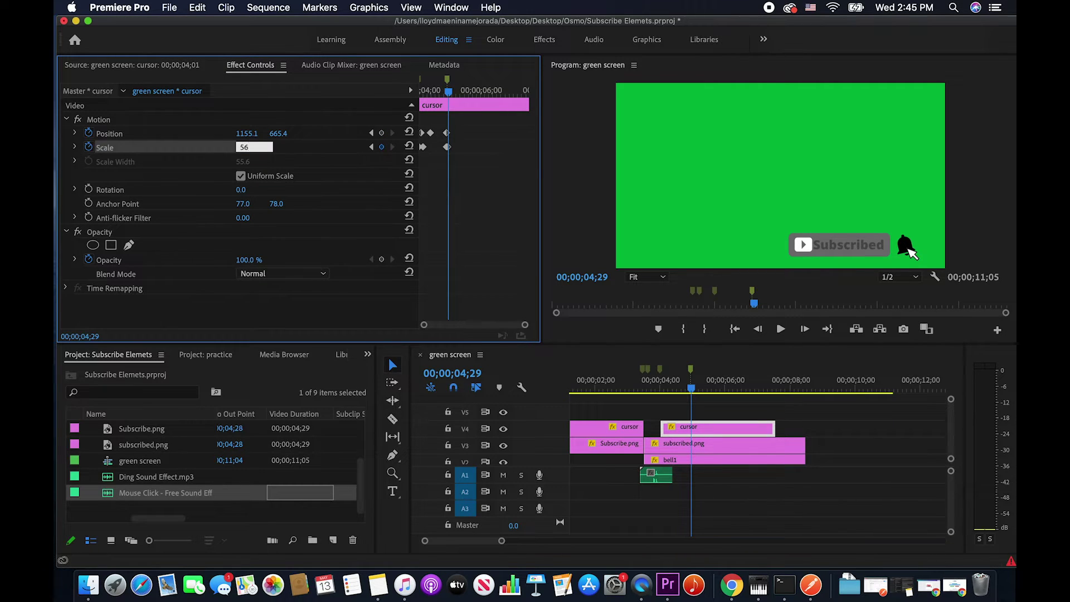
Play back the cursor's click on the bell and inspect the spacing of its Scale keyframes
drag(449, 92, 422, 92)
click(780, 329)
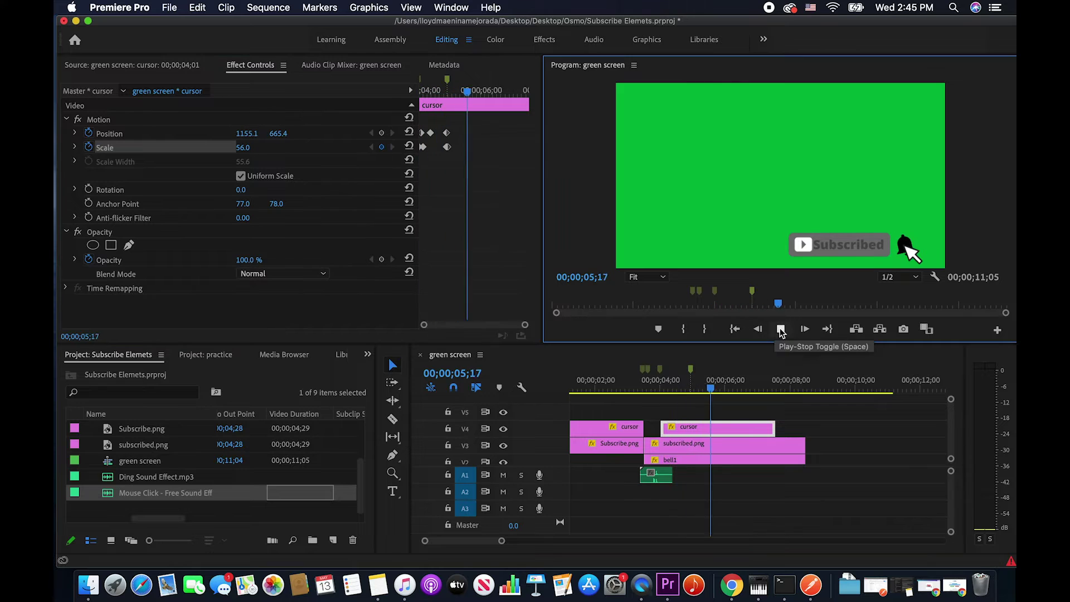
click(460, 131)
scroll(468, 151, up, 3)
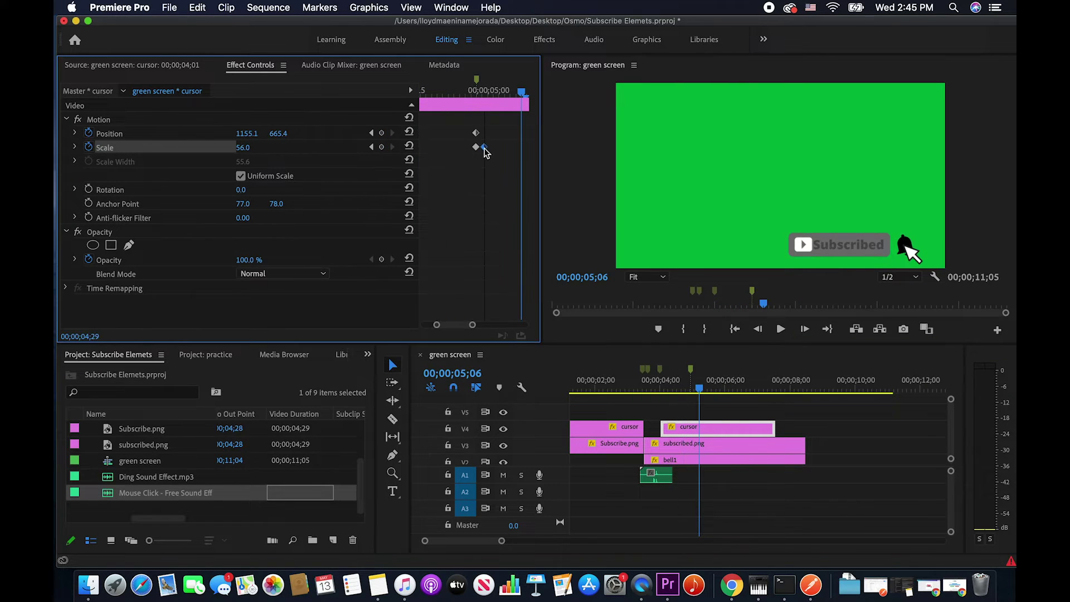
scroll(522, 94, up, 1)
click(781, 329)
click(781, 329)
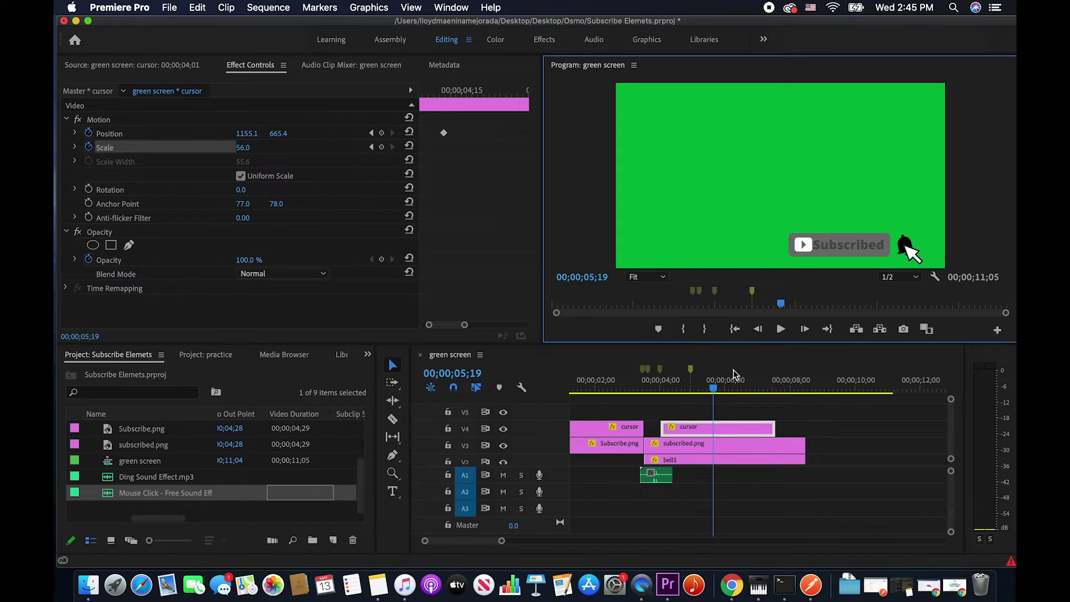
Copy the second cursor clip's early Scale keyframe to 00;00;04;24 so the cursor holds a scale of 56 before the bell click
scroll(460, 306, up, 1)
drag(456, 92, 496, 96)
drag(459, 325, 525, 325)
drag(433, 92, 447, 100)
drag(450, 100, 442, 100)
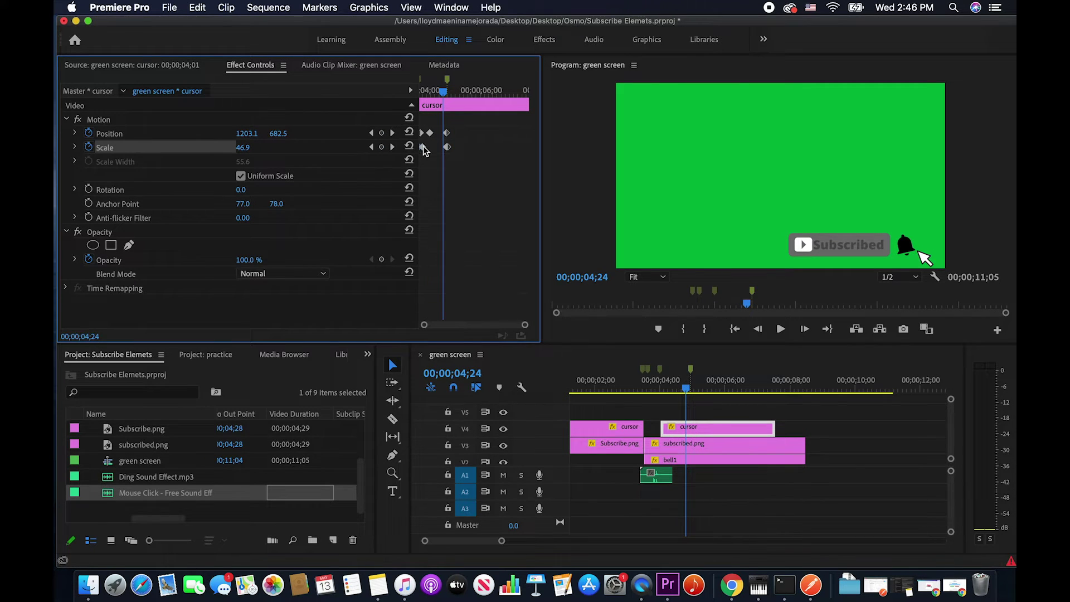
drag(525, 325, 494, 325)
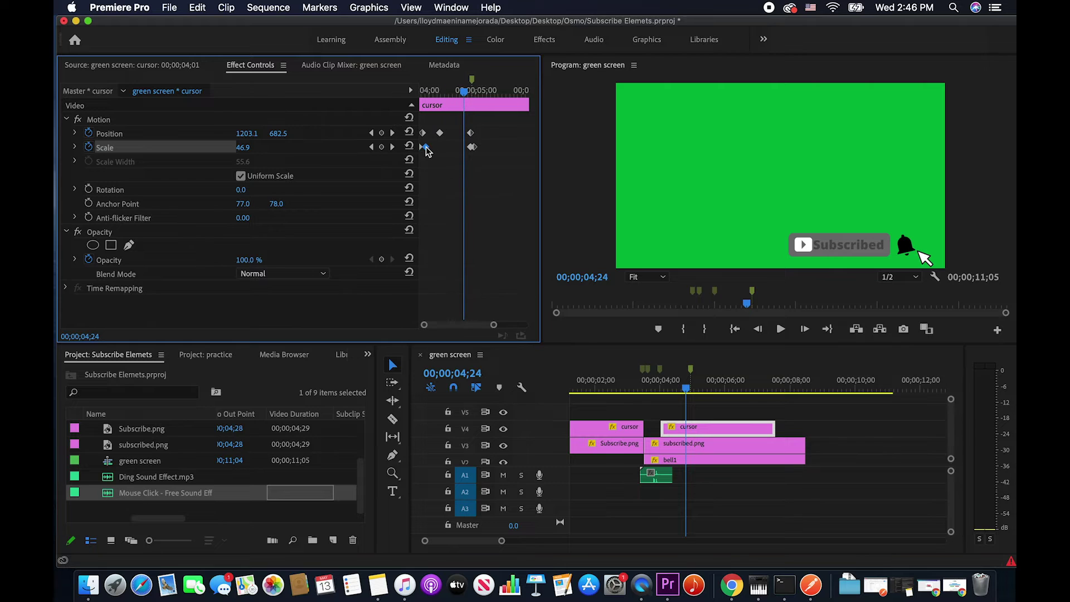
key(Right)
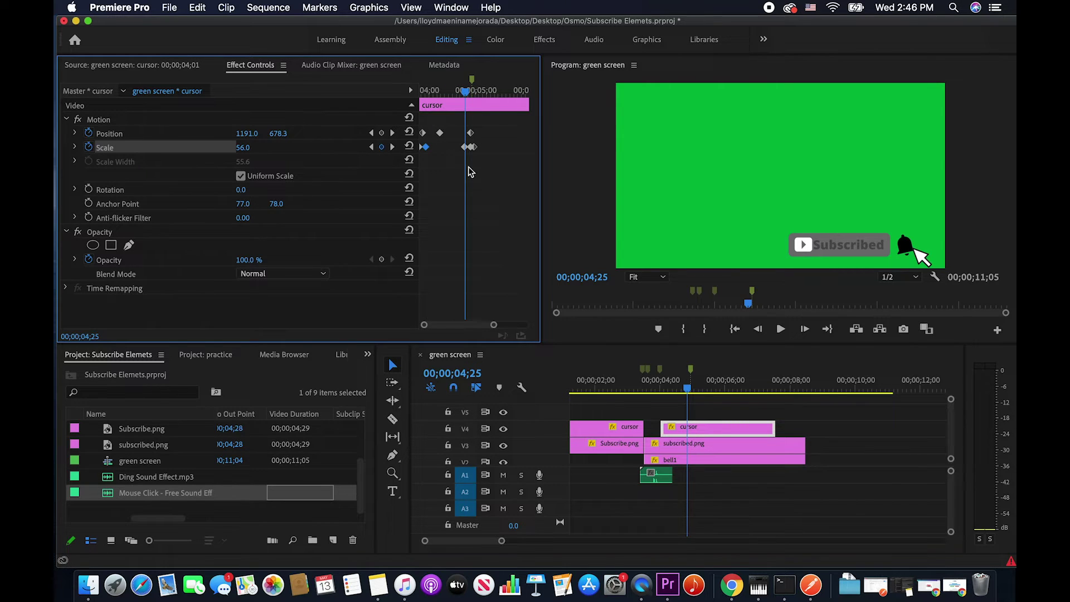
drag(464, 91, 463, 92)
click(465, 147)
drag(467, 151, 462, 151)
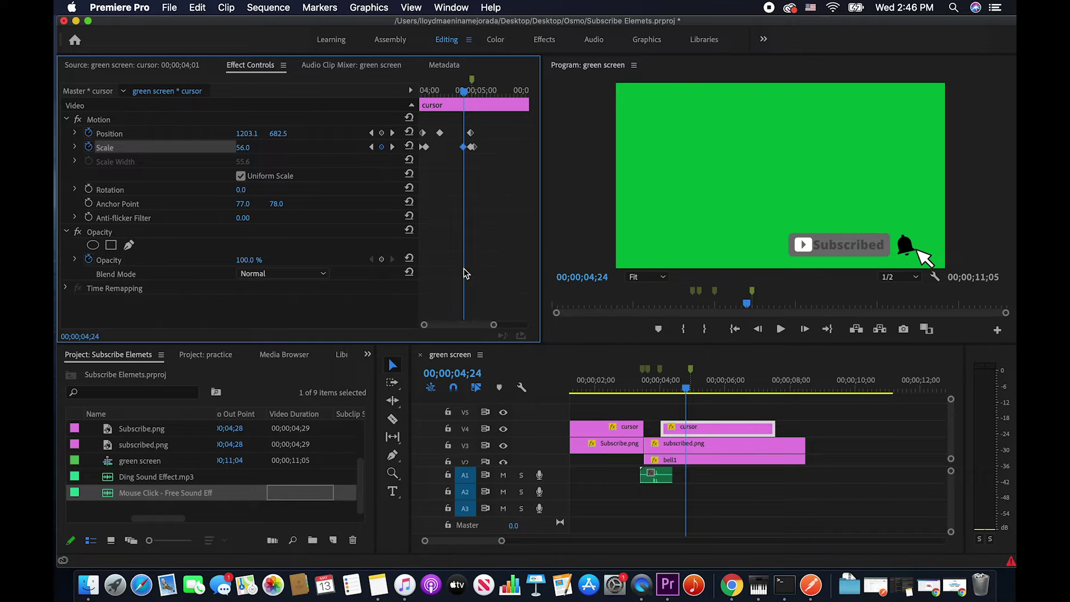
Play back the bell click section again to check the cursor's shrink and return
drag(493, 324, 440, 325)
click(483, 92)
click(781, 329)
click(781, 329)
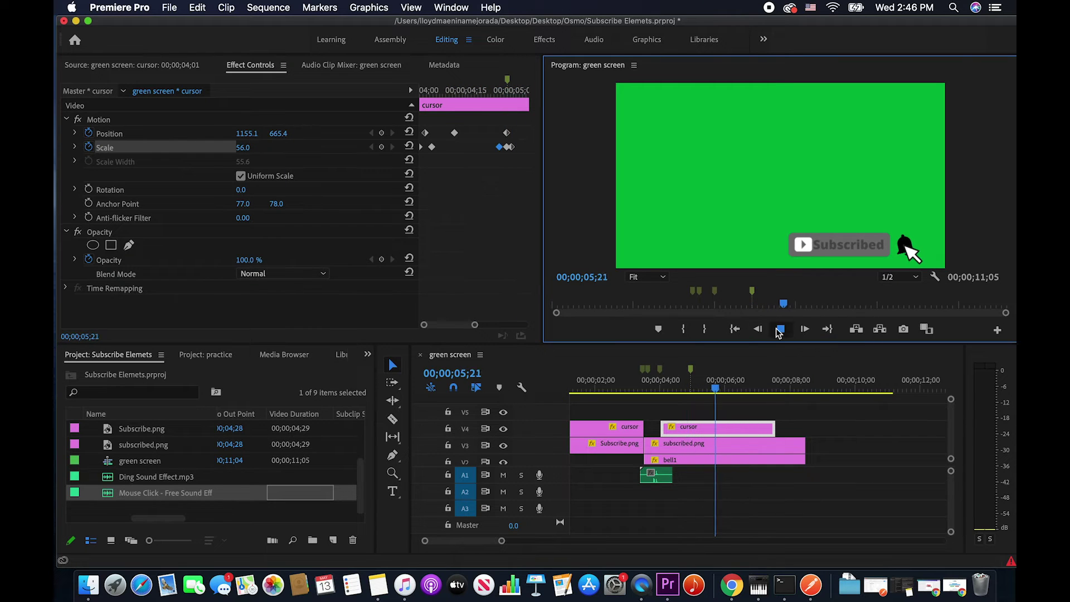
drag(717, 389, 698, 389)
click(781, 329)
click(781, 329)
Duplicate the mouse click audio clip on A1 and line the copy's click sound up with the 00;00;04;28 marker
click(691, 389)
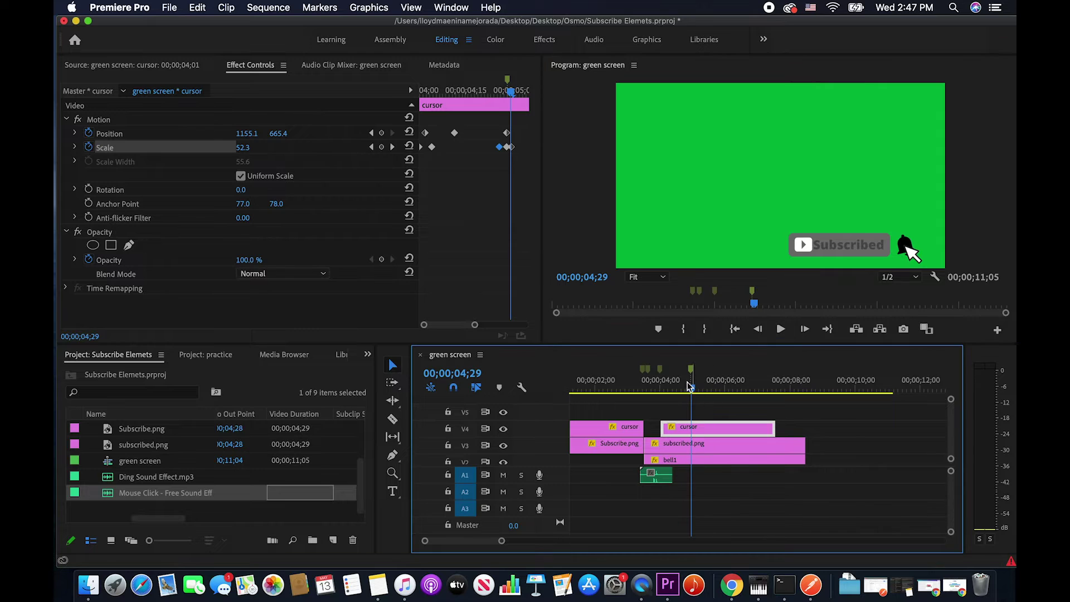
click(508, 91)
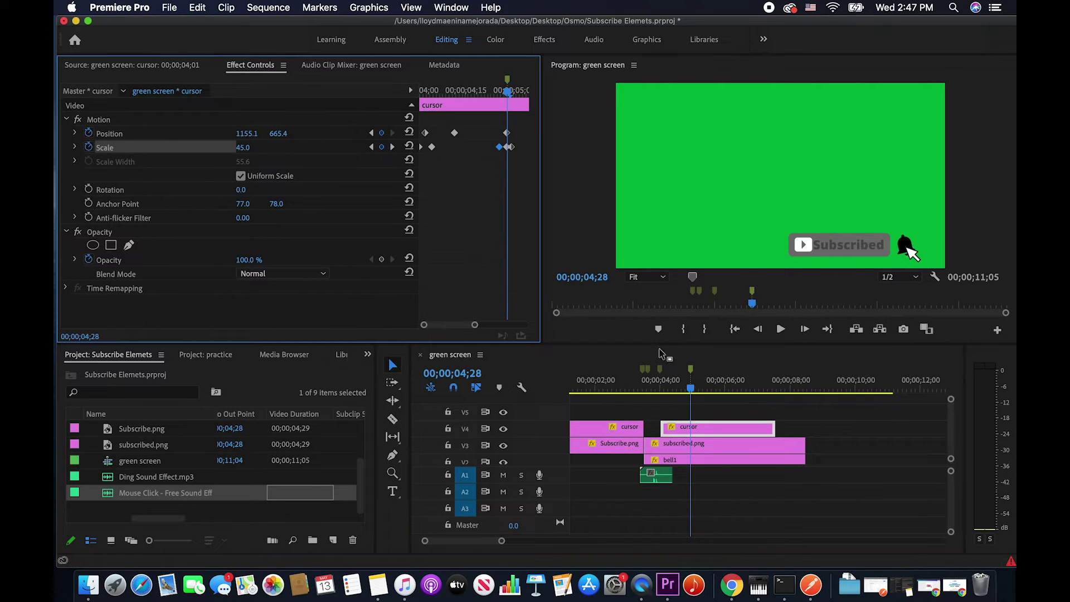
click(669, 484)
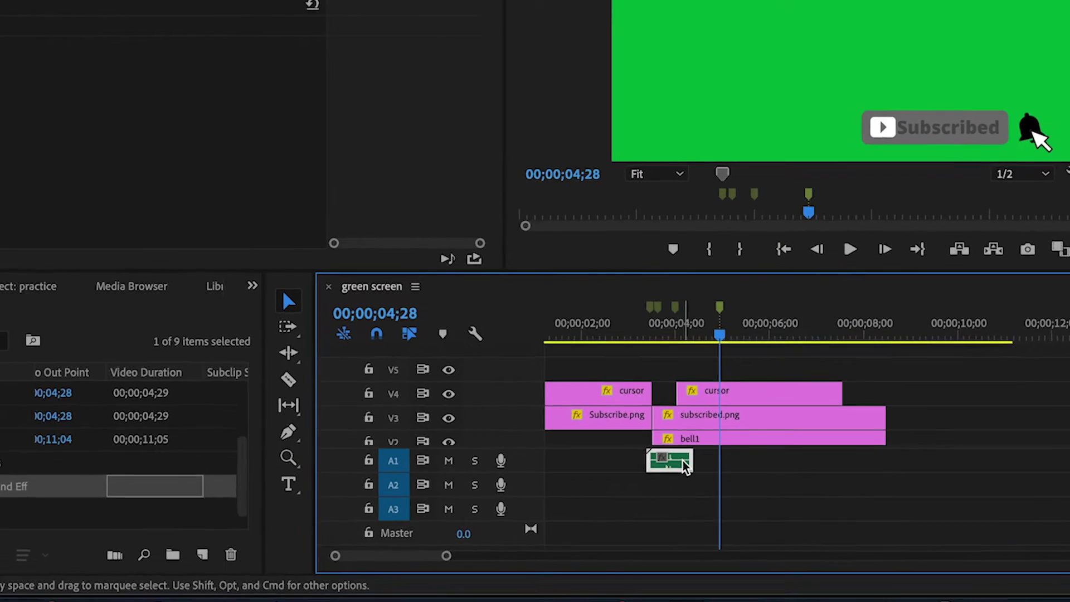
drag(669, 485, 757, 461)
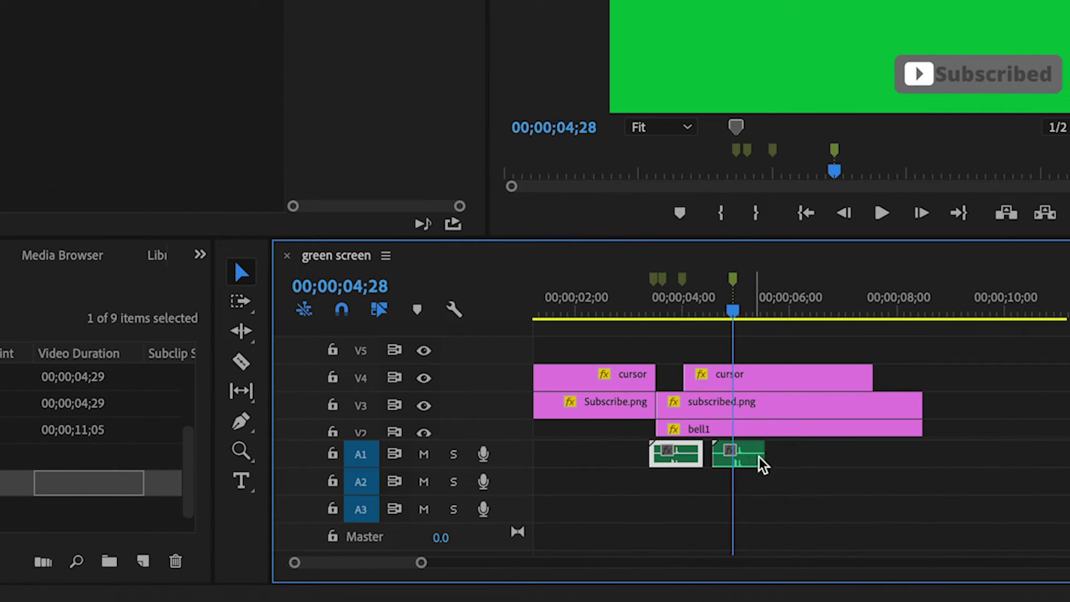
click(747, 455)
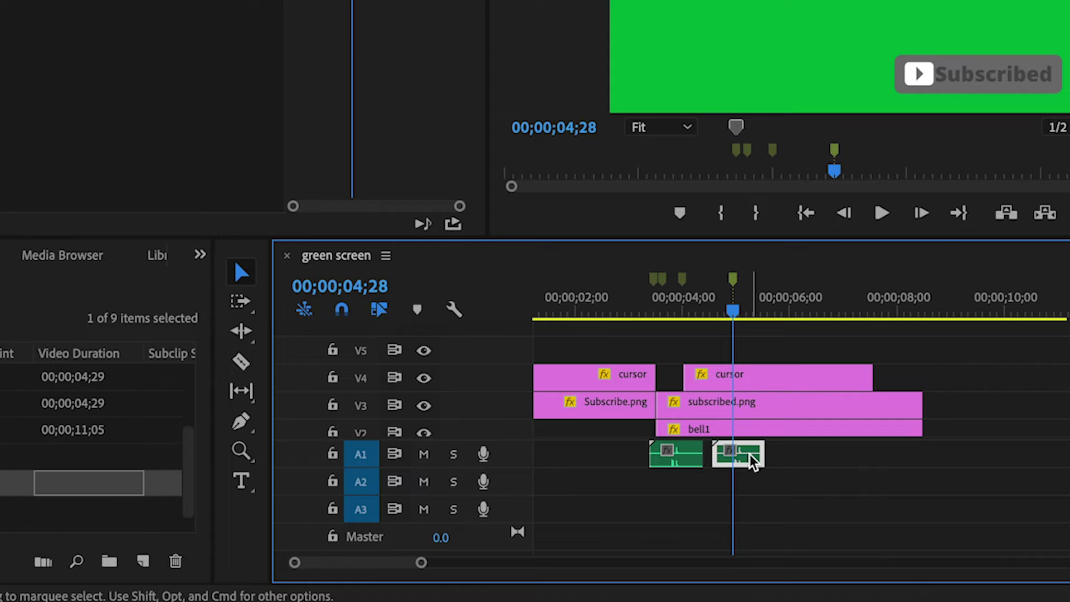
drag(747, 455, 749, 459)
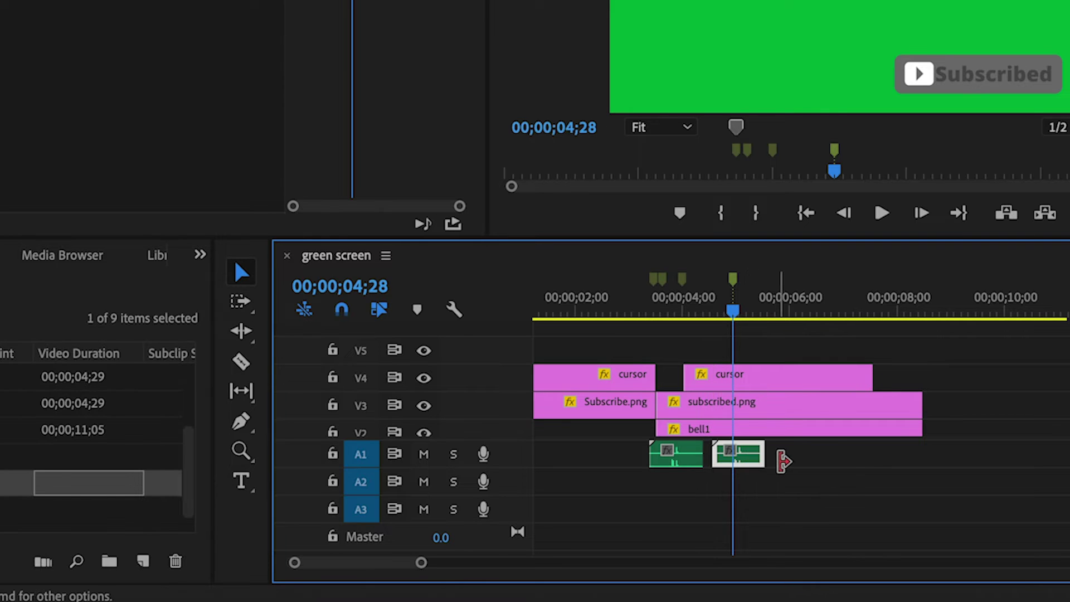
Play the animation from the start of the sequence through both click sounds, and save the project
click(882, 214)
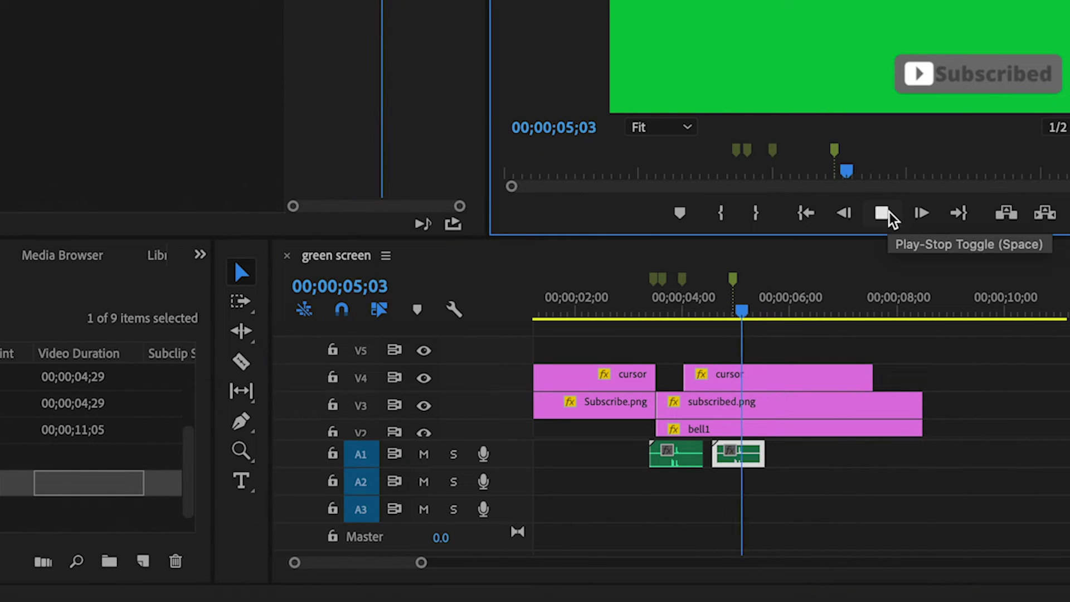
click(775, 311)
drag(777, 311, 582, 296)
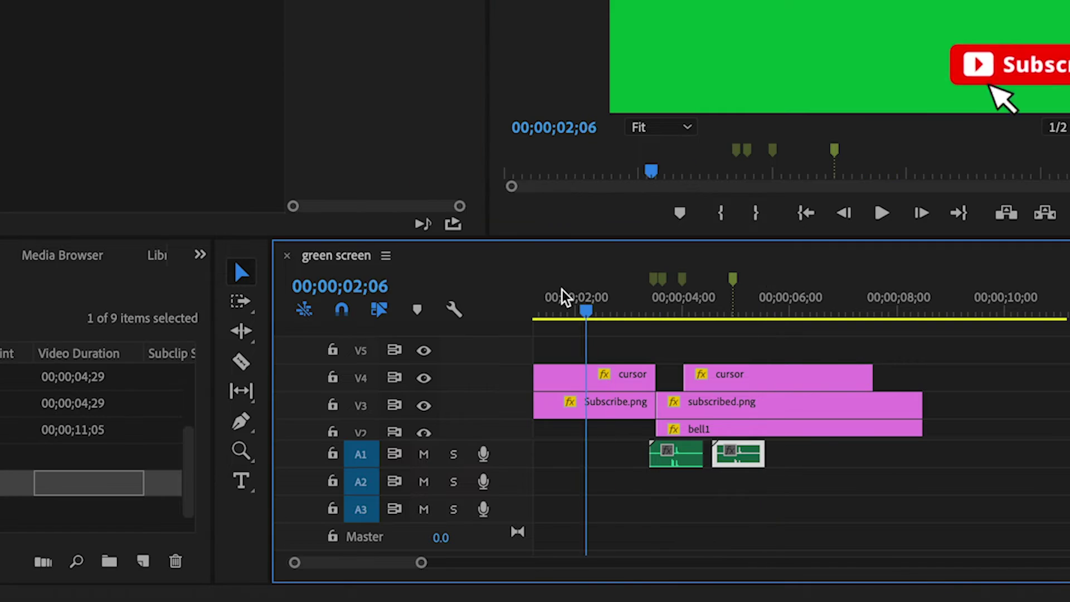
key(Home)
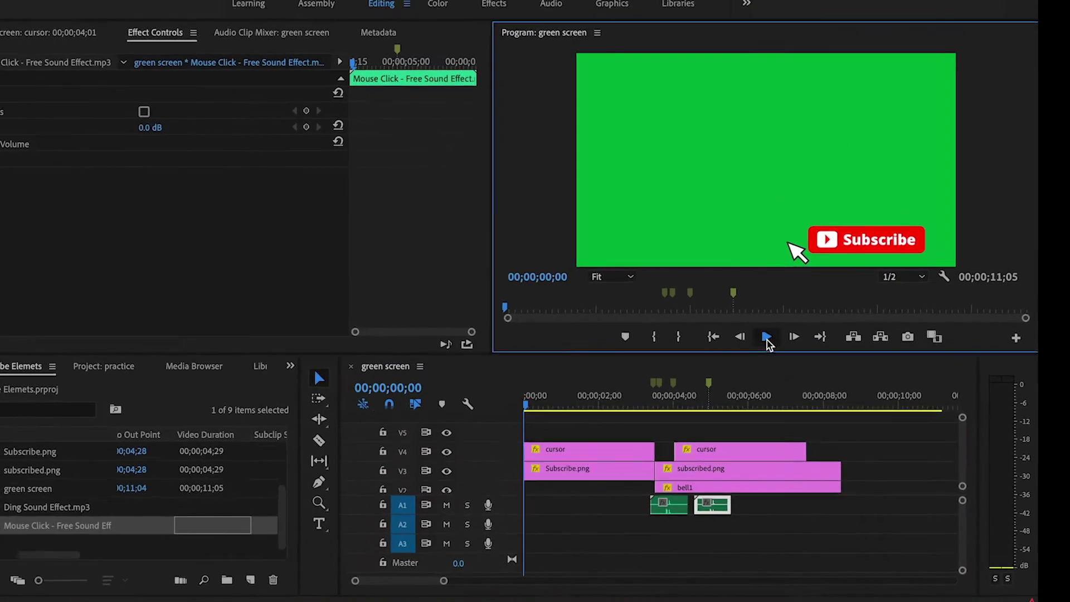
click(816, 288)
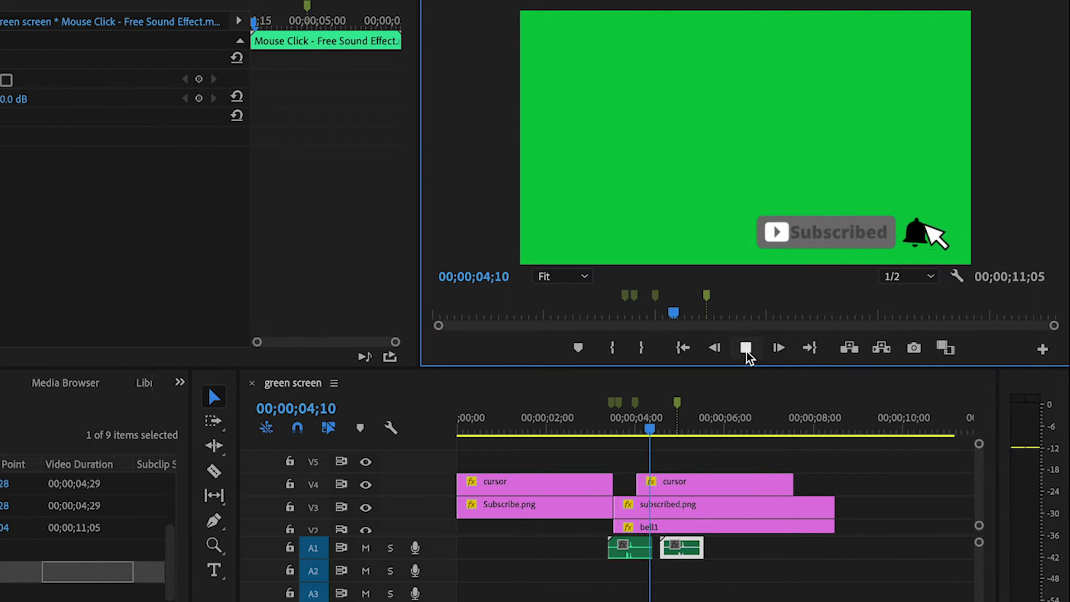
click(747, 351)
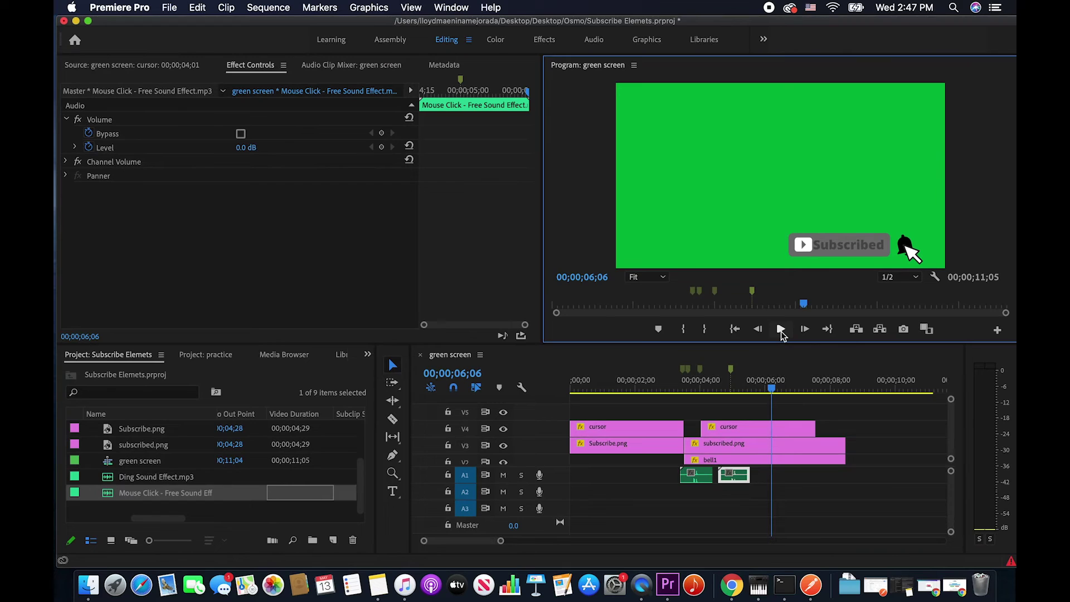
key(super+s)
Split the bell1 clip at 00;00;04;28 and delete the part after the cut
click(732, 390)
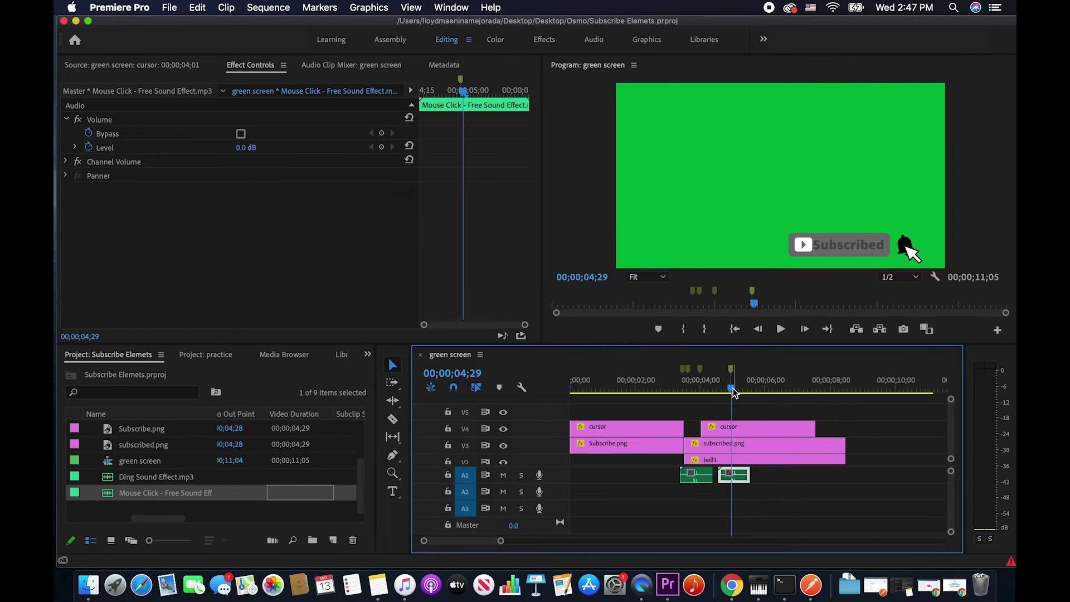
key(Left)
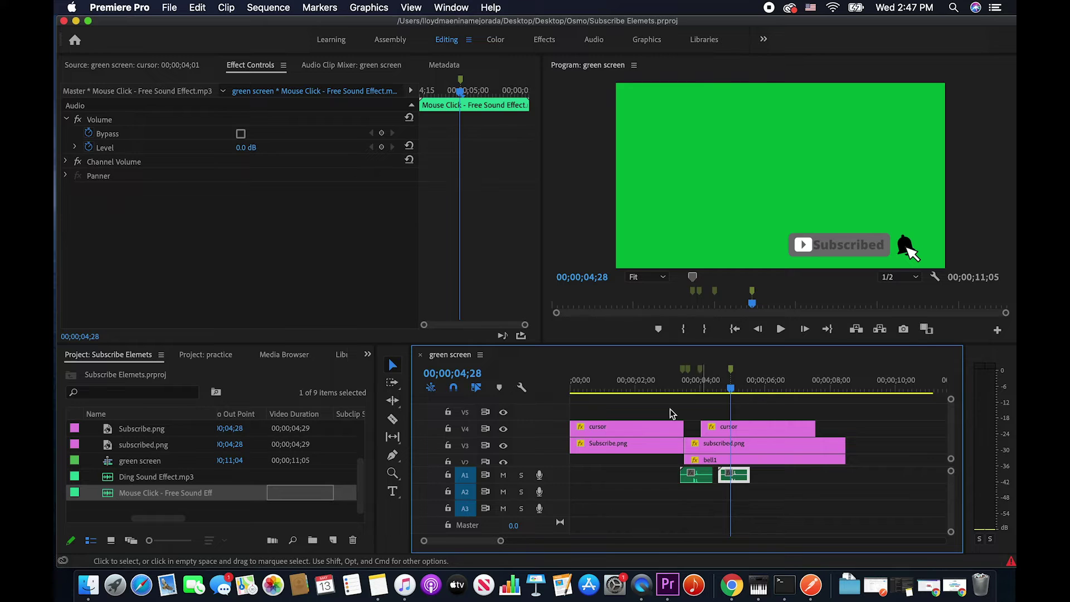
click(392, 419)
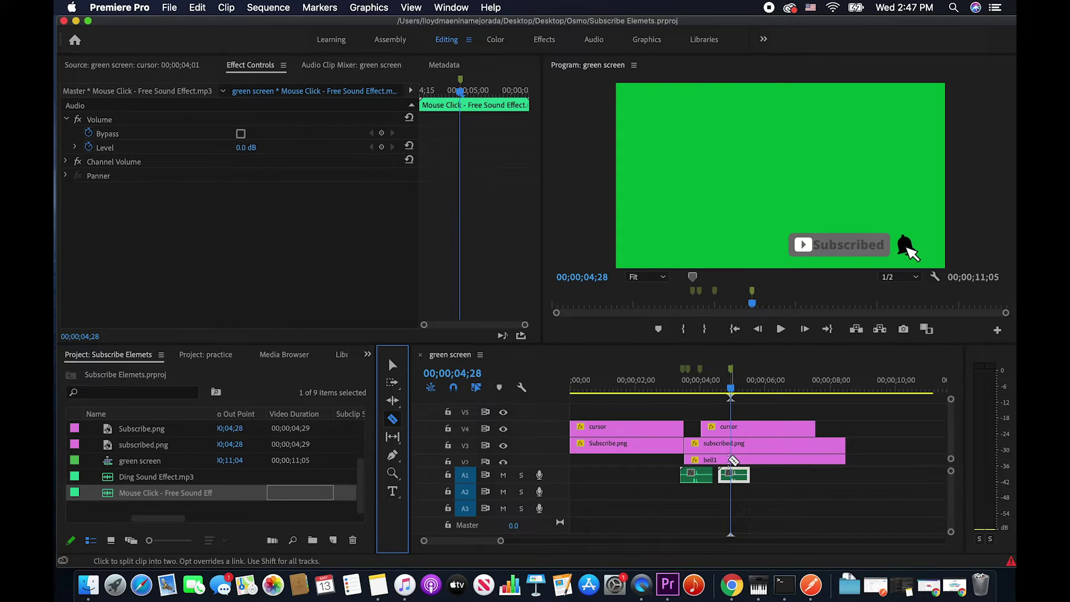
key(super+s)
scroll(738, 459, down, 1)
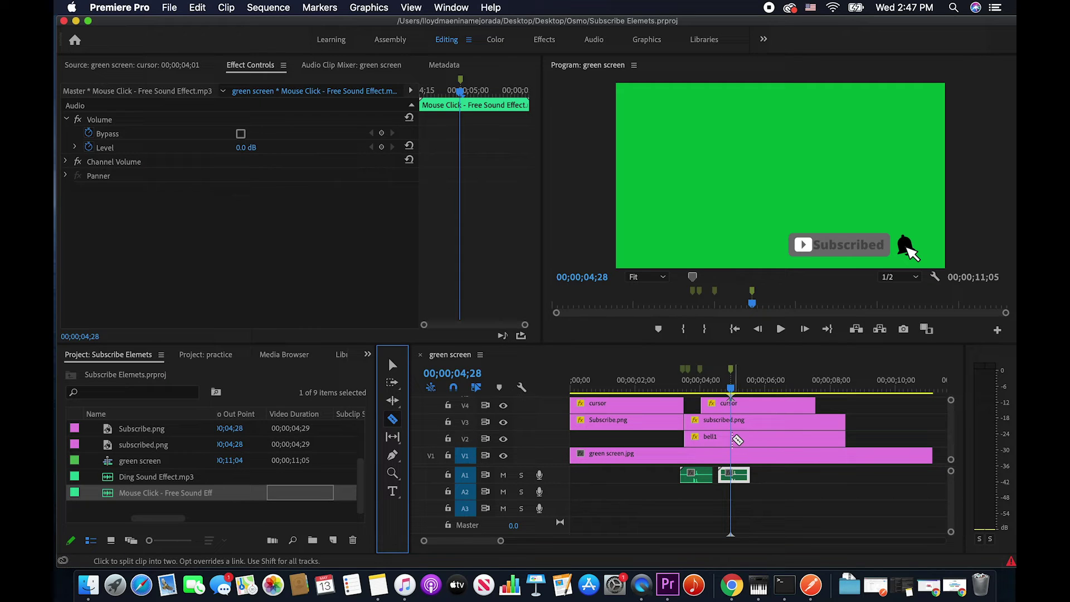
click(735, 440)
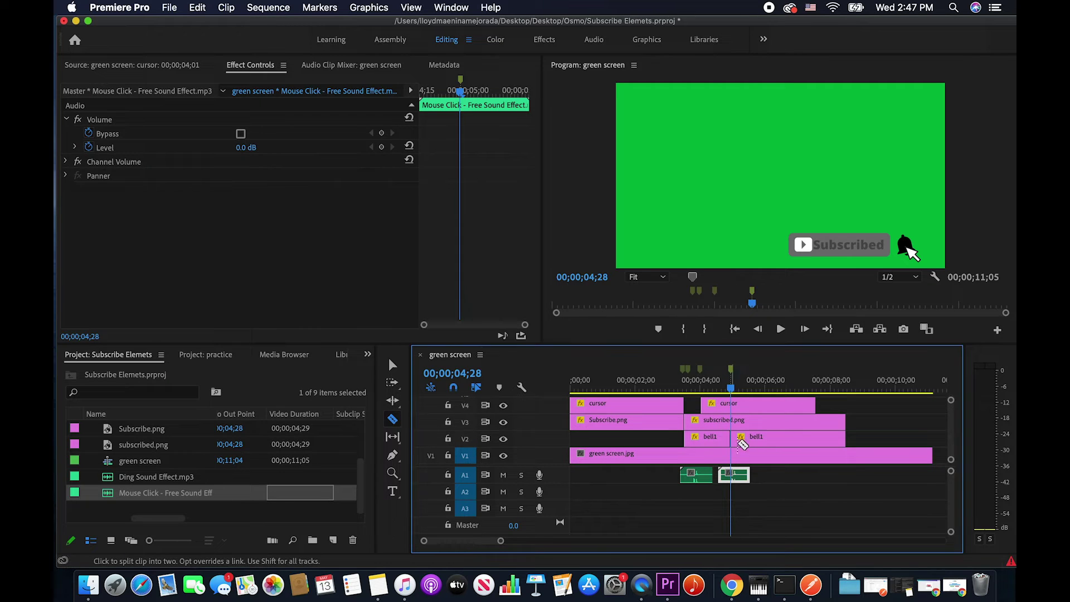
click(393, 365)
click(769, 442)
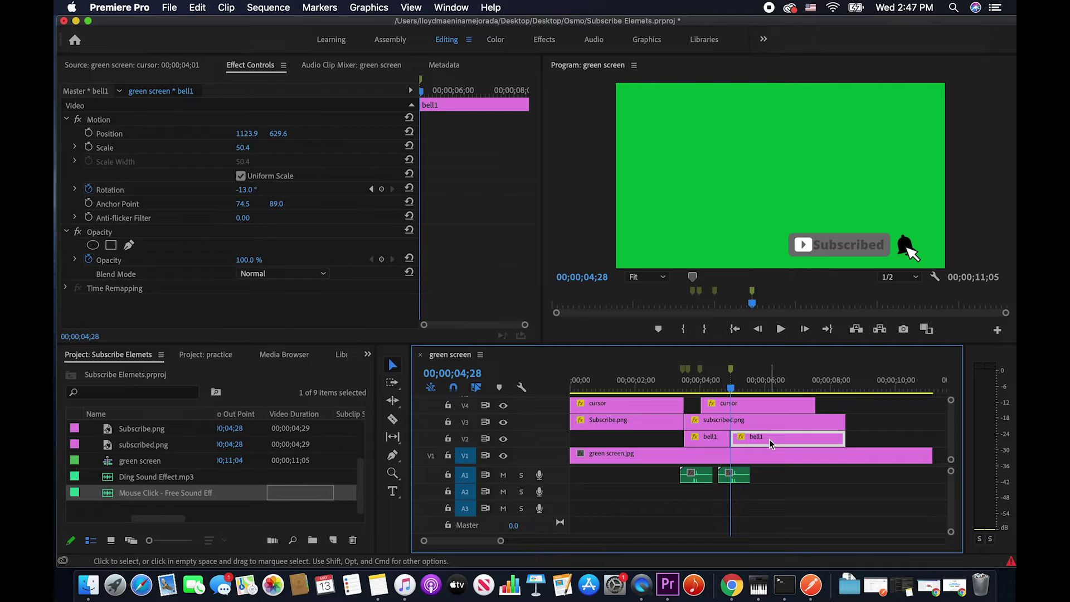
key(Delete)
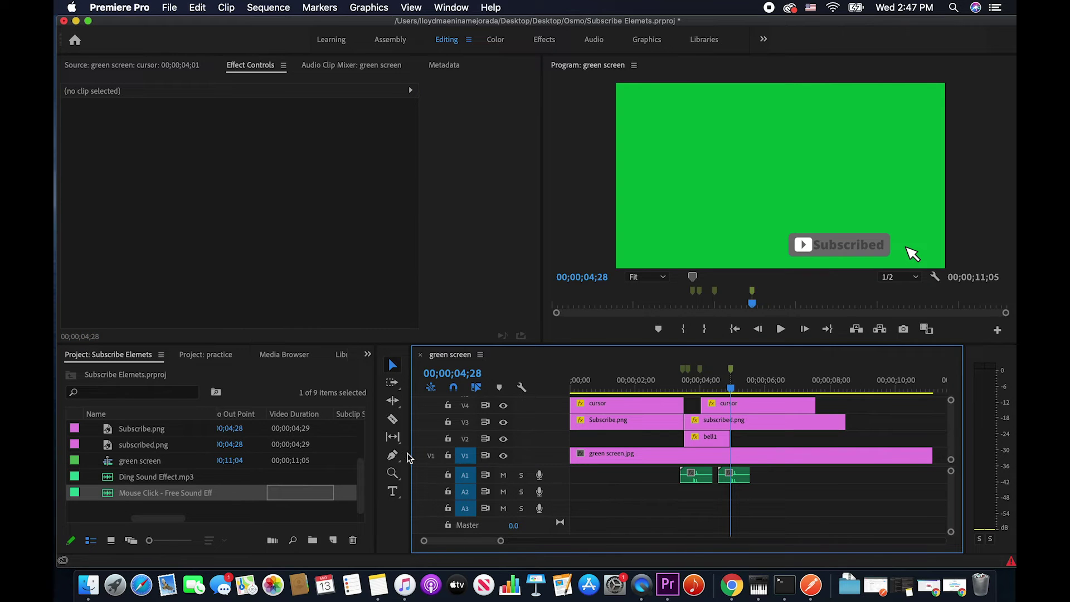
Place bell2 from the project on V2 directly after bell1 and scrub across the swap between the two
scroll(190, 455, up, 3)
drag(184, 451, 746, 451)
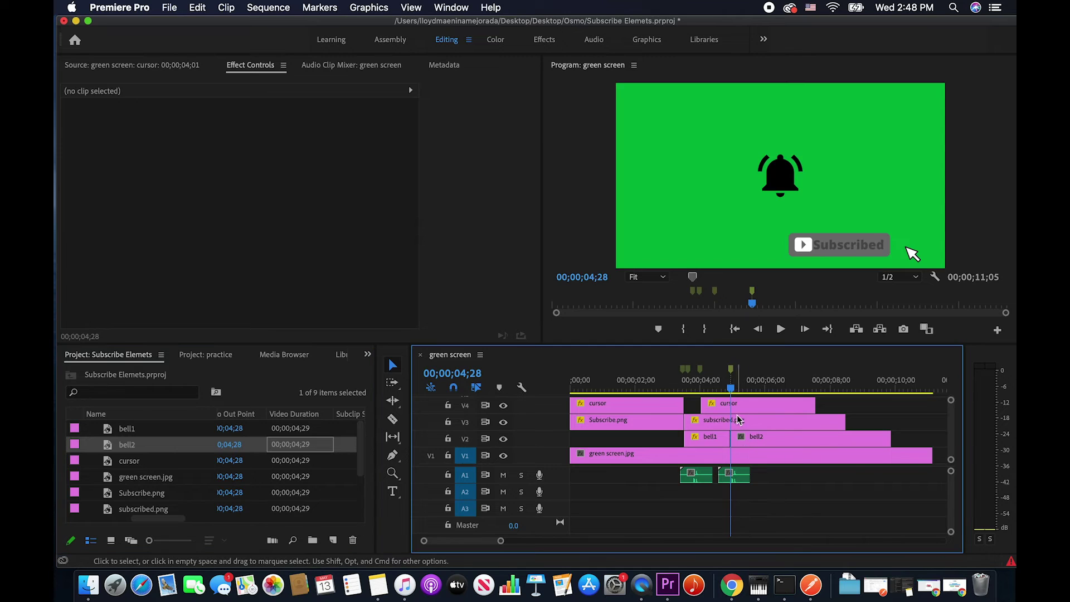
drag(735, 391, 725, 392)
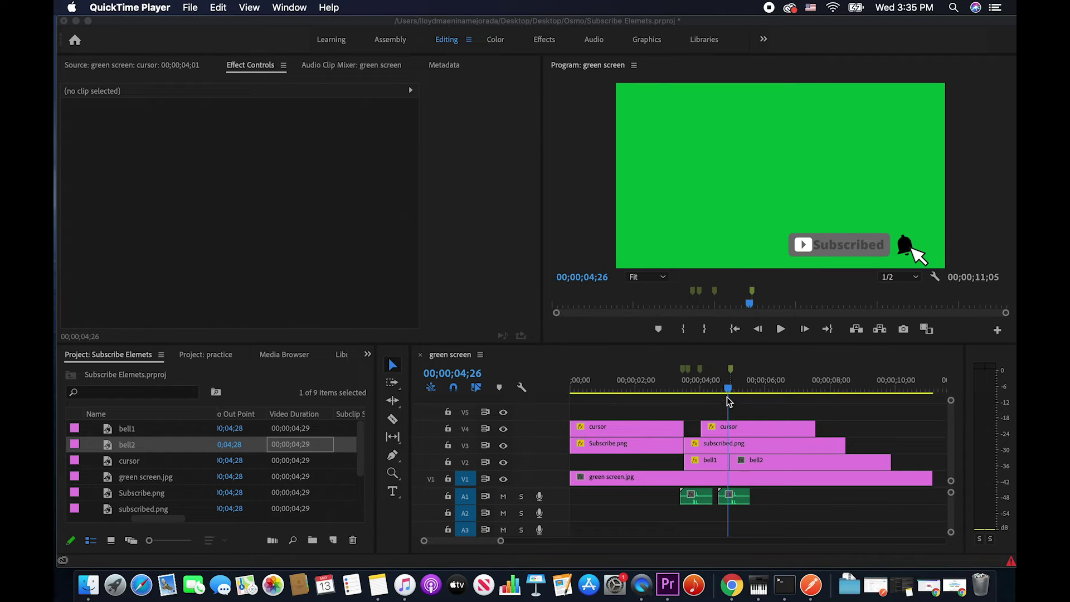
click(729, 395)
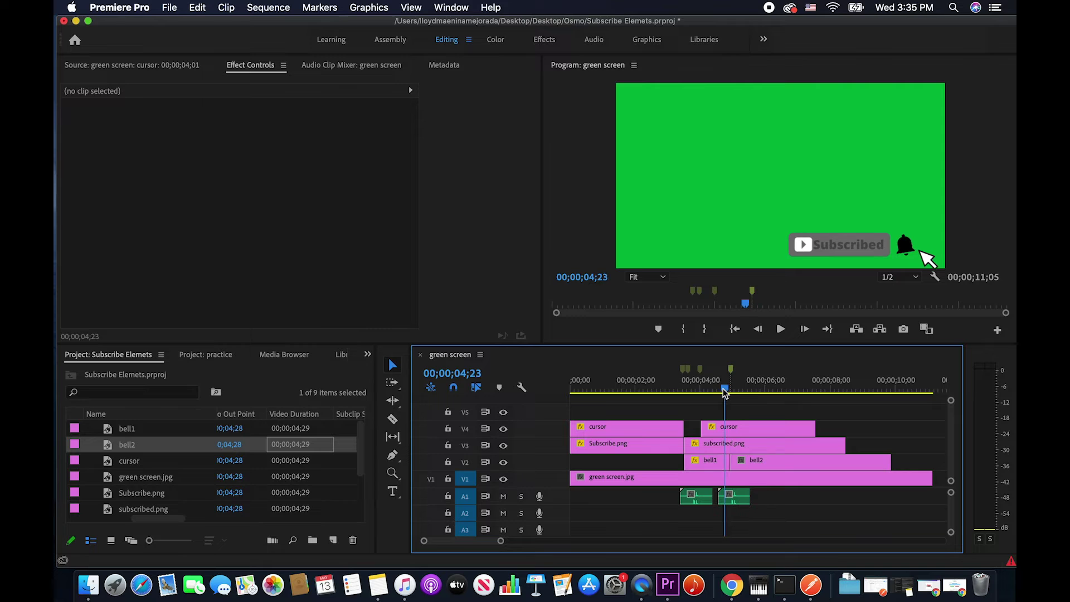
drag(728, 392, 742, 392)
Move the bell2 clip up to V5 starting at 00;00;04;00 and view both bells at 00;00;04;16
click(773, 461)
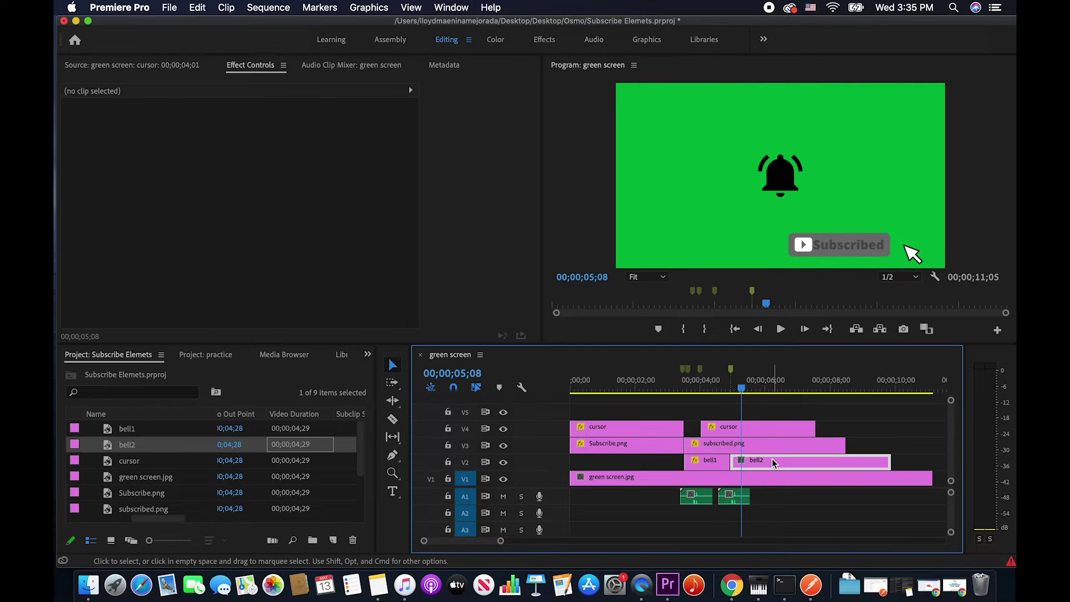
double_click(780, 184)
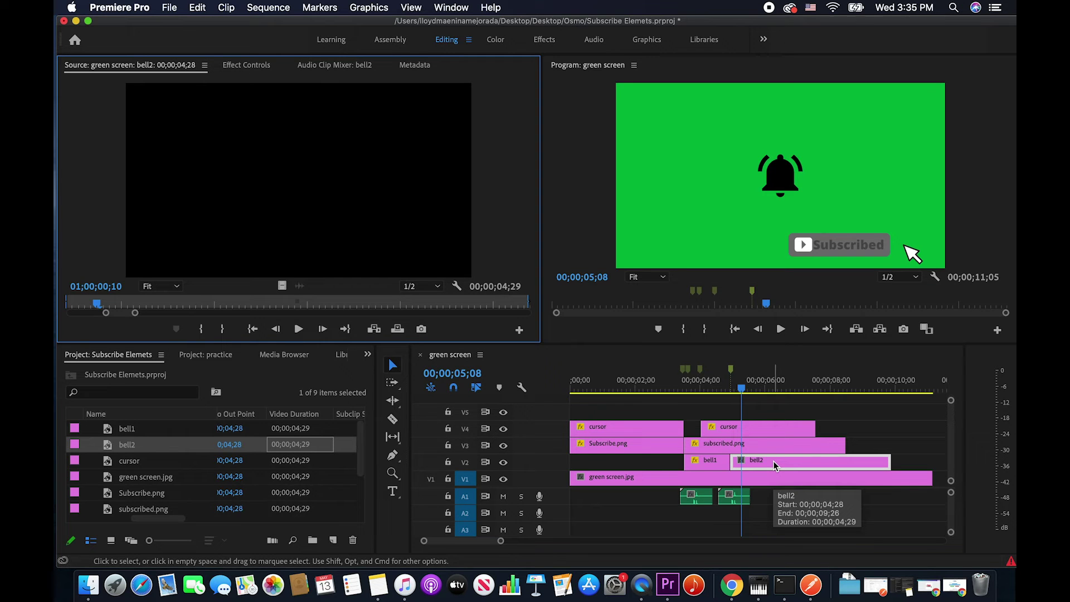
drag(775, 459, 718, 393)
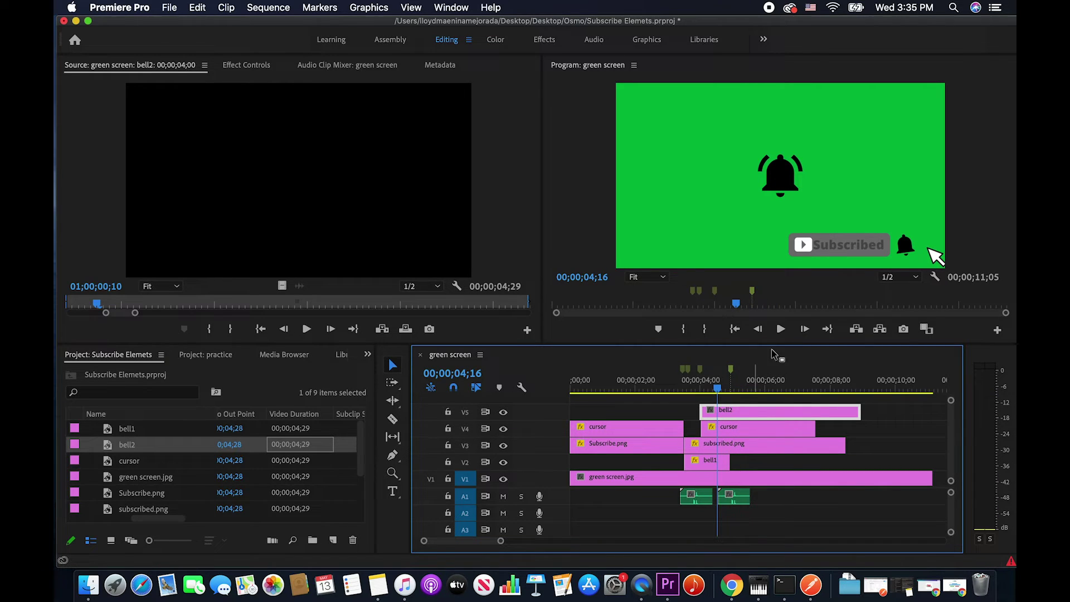
Shrink bell2 to a scale of about 52 over the bell1 icon, and return the clip to V2 starting at 00;00;04;28
click(777, 176)
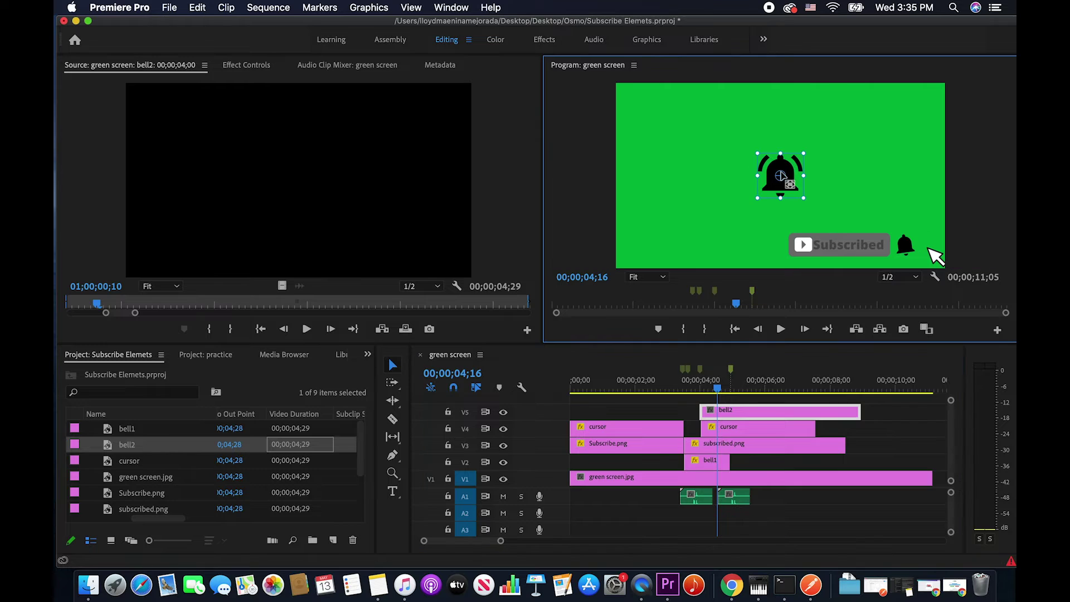
drag(777, 176, 905, 218)
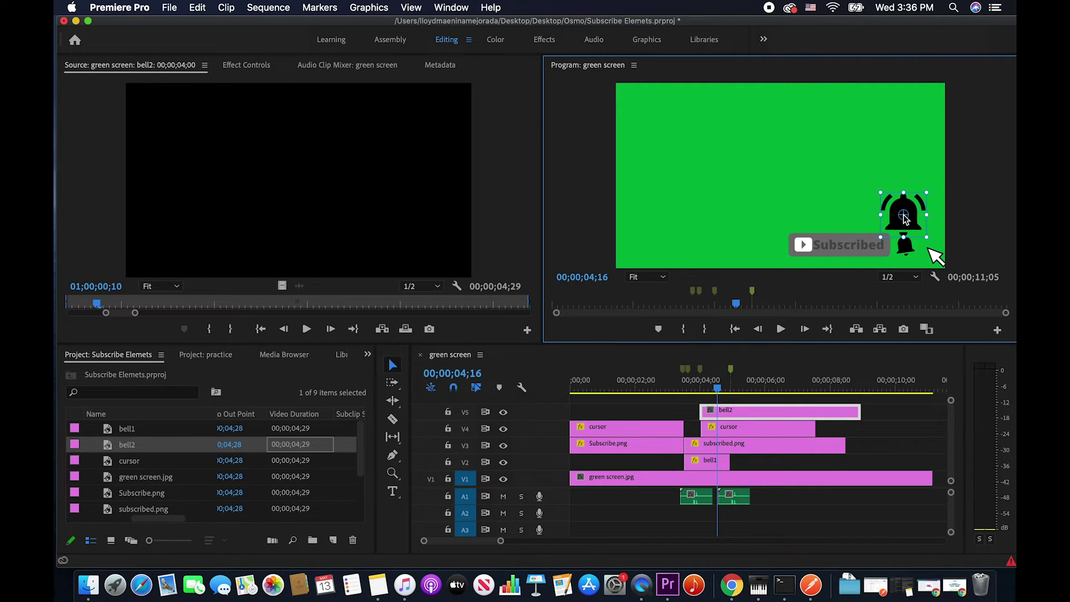
drag(884, 237, 906, 248)
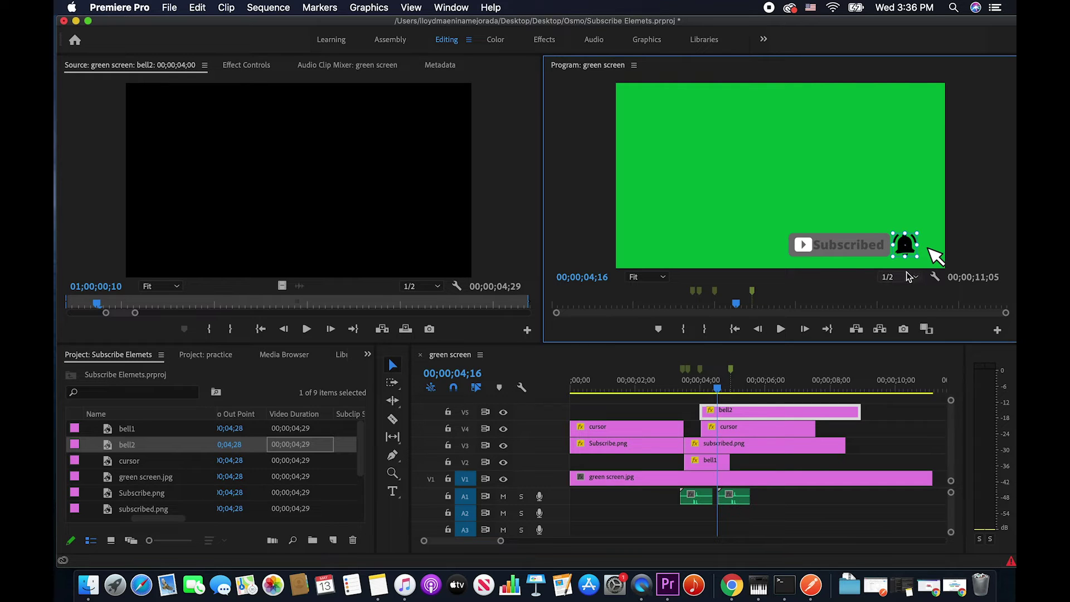
click(906, 212)
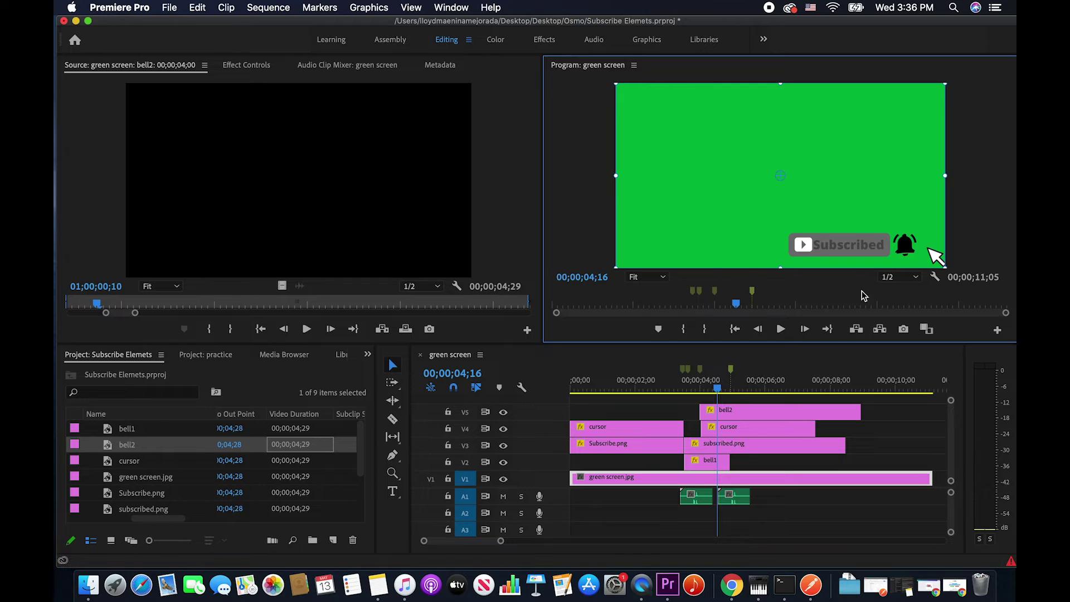
click(738, 412)
drag(747, 409, 783, 461)
Play back the change from bell1 to bell2 at the bell click and save the project
click(723, 391)
click(780, 329)
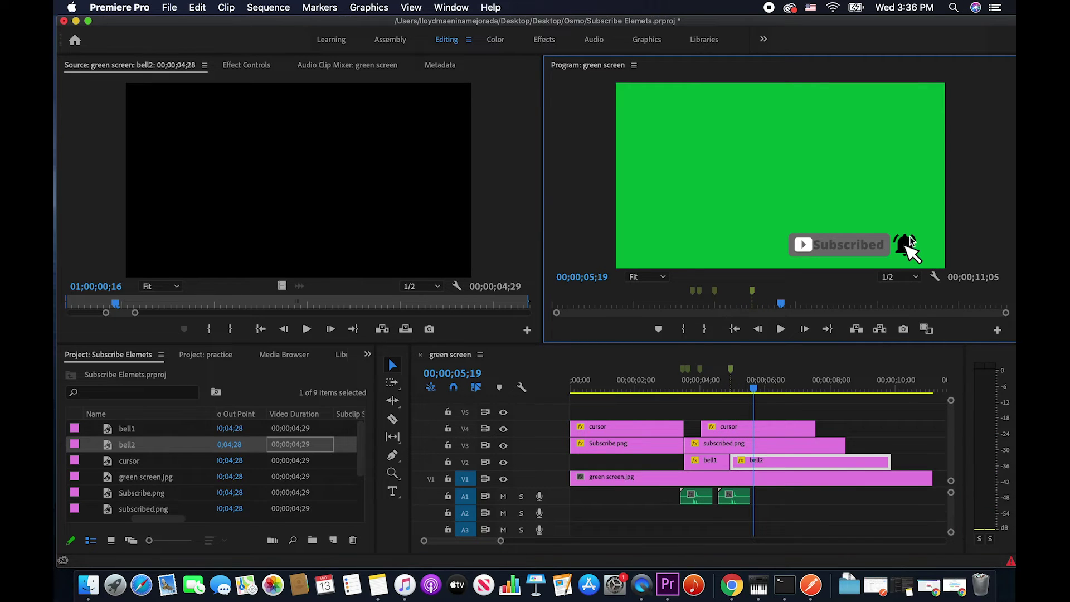
drag(751, 388, 721, 387)
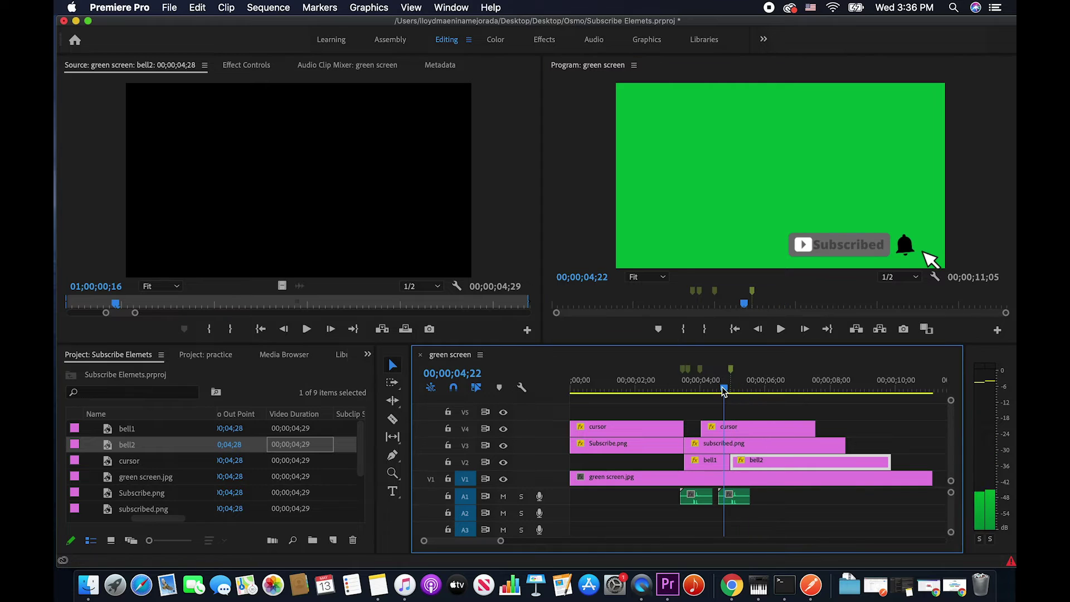
click(780, 329)
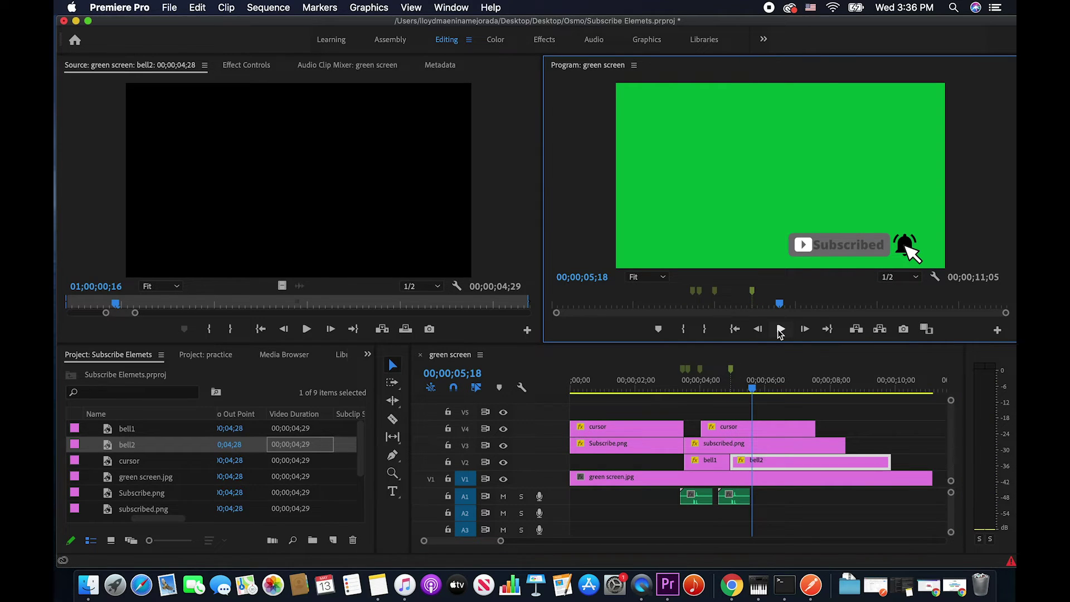
key(super+s)
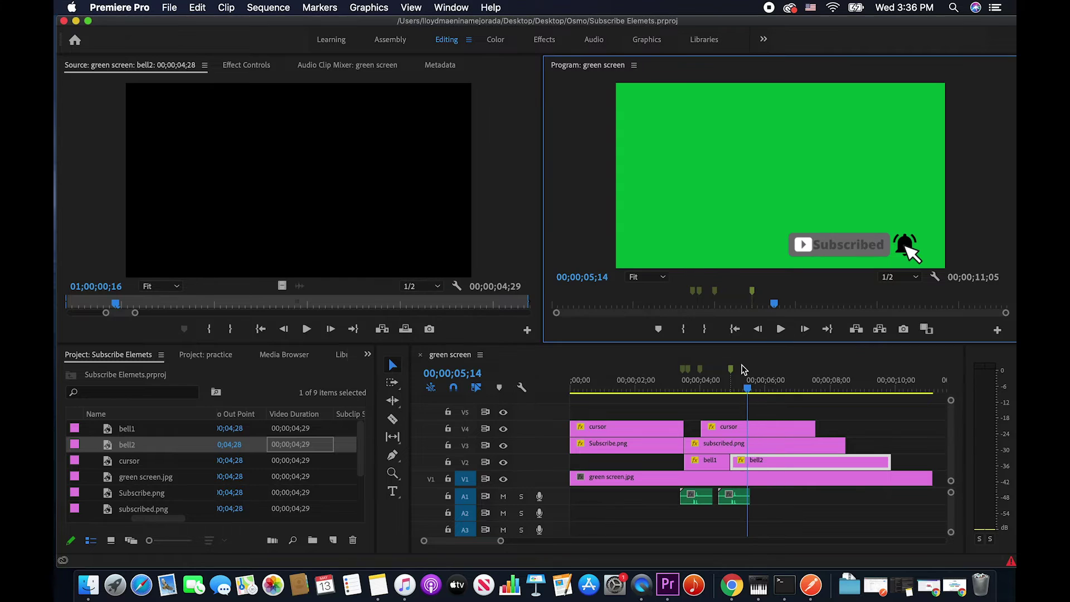
Step through and replay the frames around the bell click to find where the cursor finishes its click
mouse_move(745, 389)
mouse_down()
mouse_move(726, 389)
mouse_move(736, 394)
mouse_up()
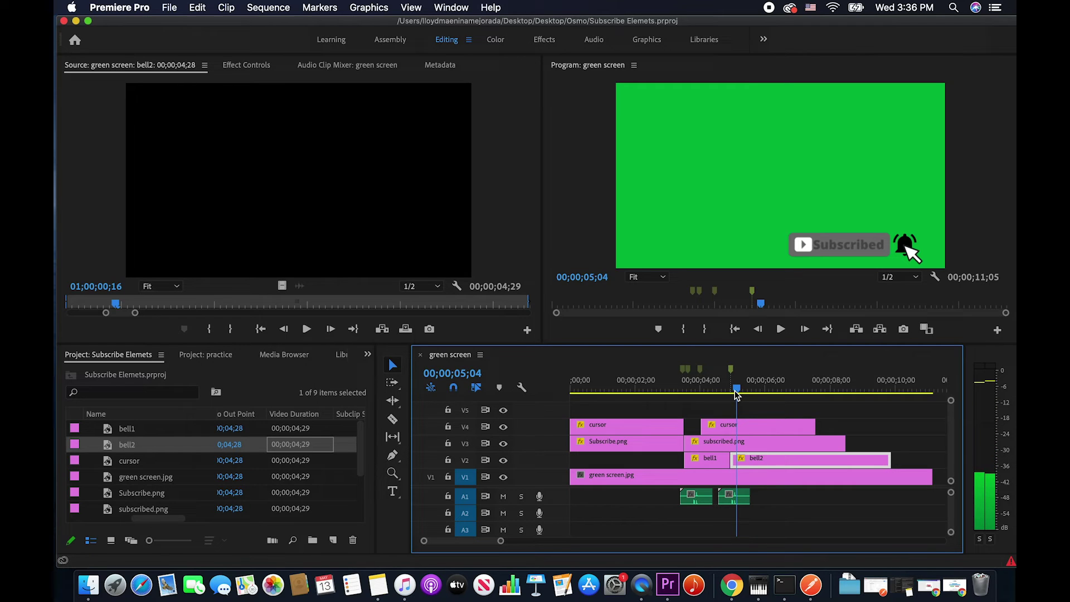
key(Right)
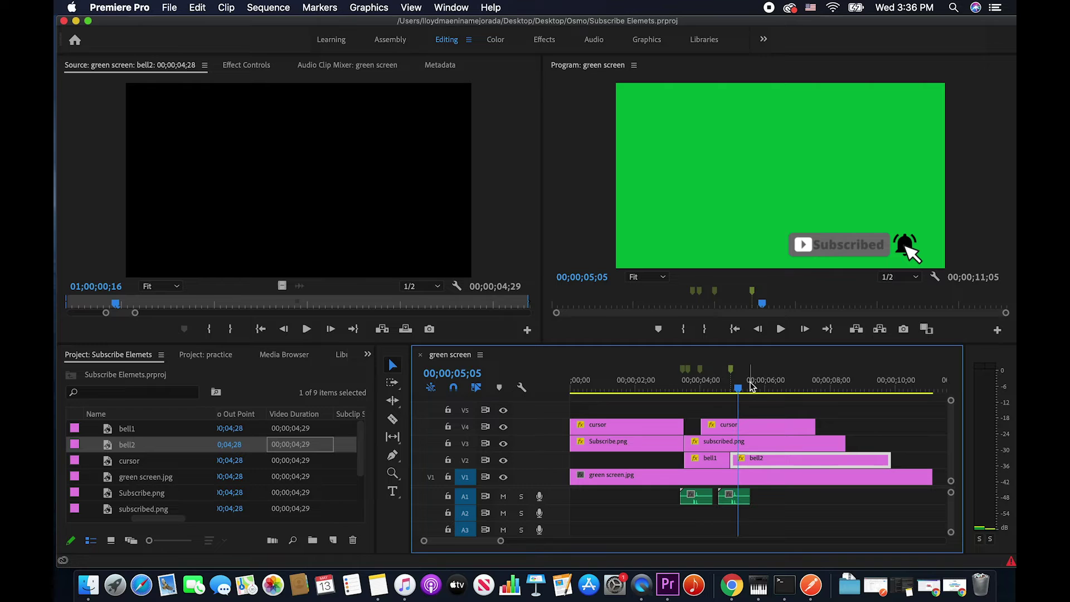
key(Left)
key(Left)
key(Left)
key(Left)
key(Left)
key(Left)
key(Left)
key(Left)
key(Left)
key(Left)
key(Left)
key(Left)
key(Left)
key(Left)
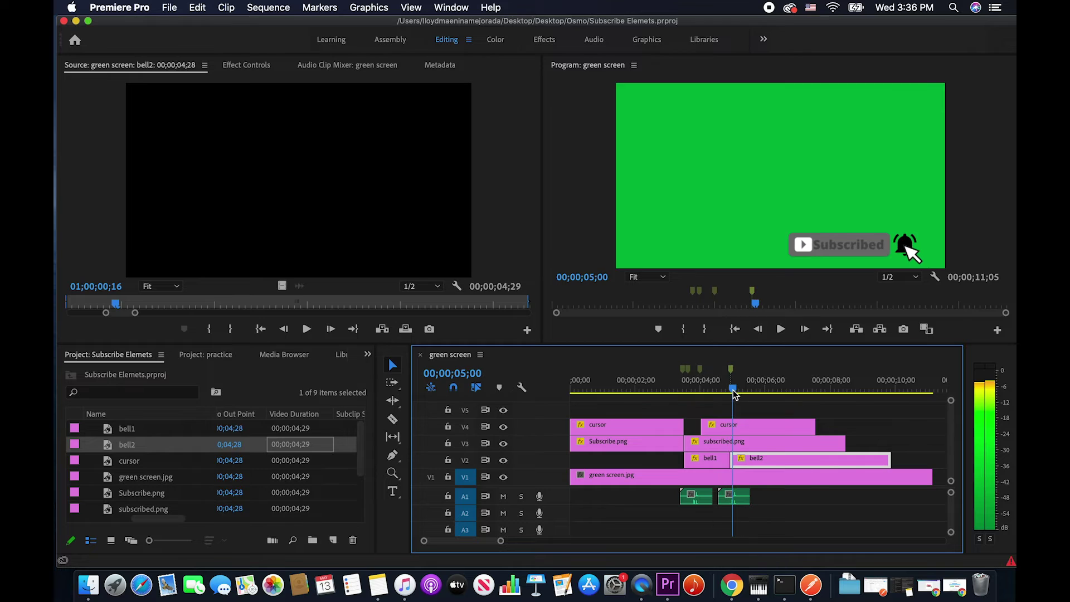
click(780, 330)
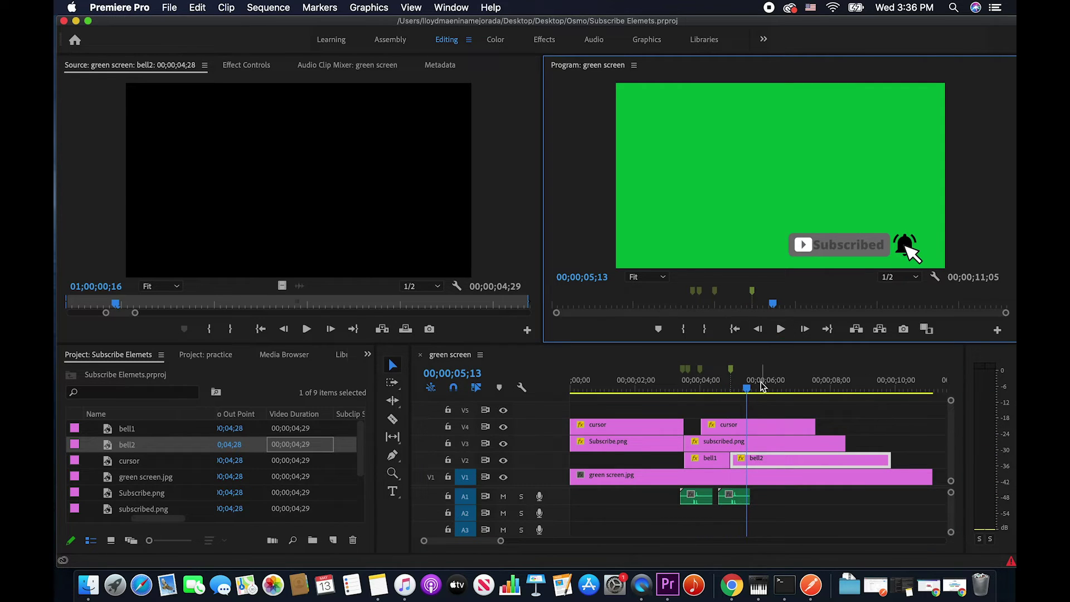
Add a marker at 00;00;05;03, split the second cursor clip there, and delete the part after the cut
drag(750, 390, 737, 390)
key(m)
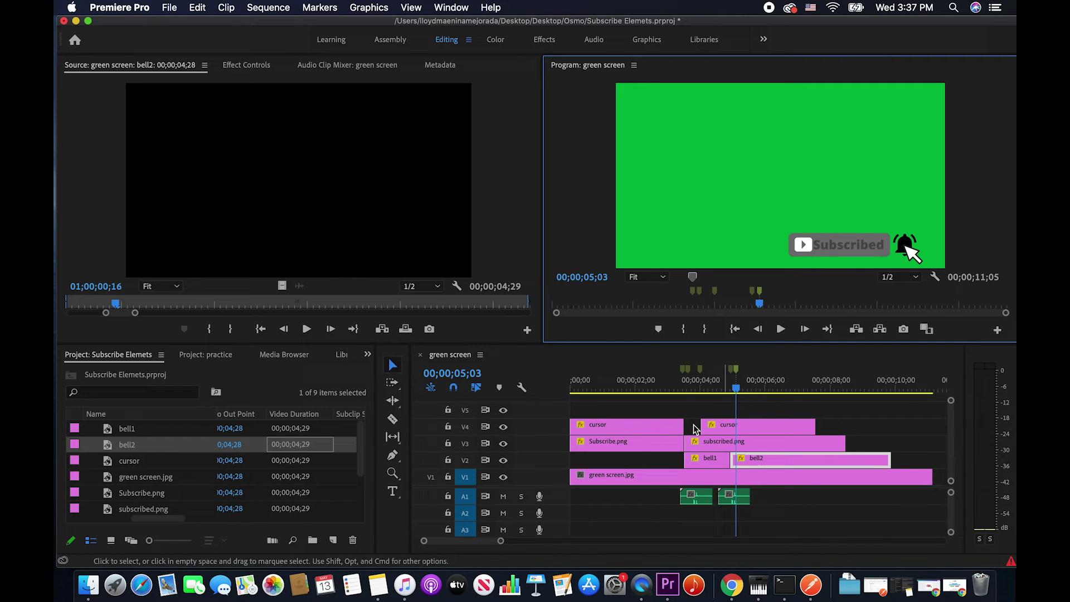
click(392, 418)
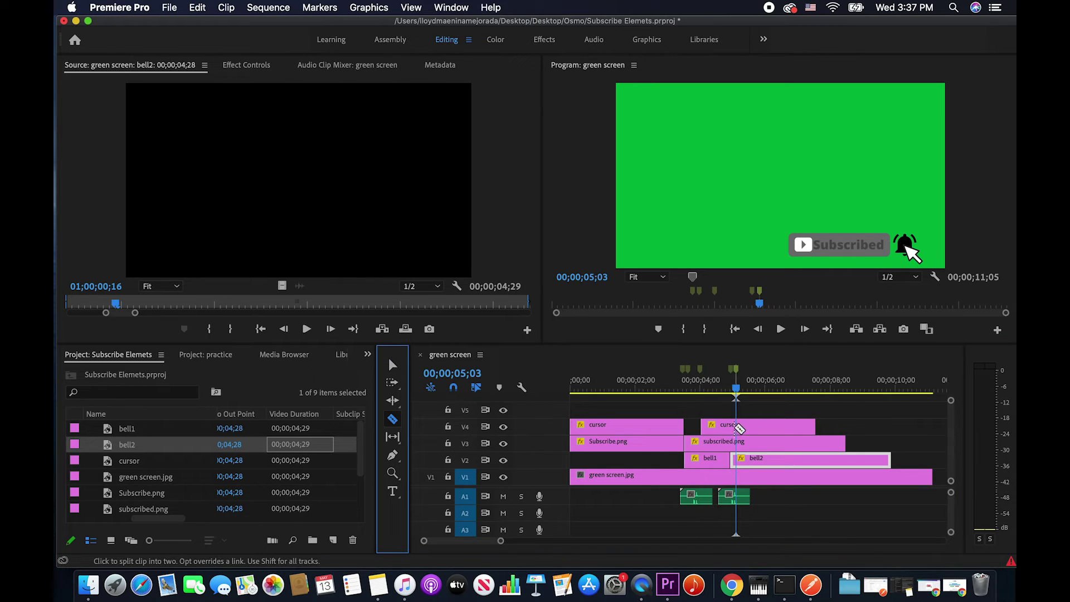
click(737, 427)
click(392, 366)
click(770, 425)
key(Delete)
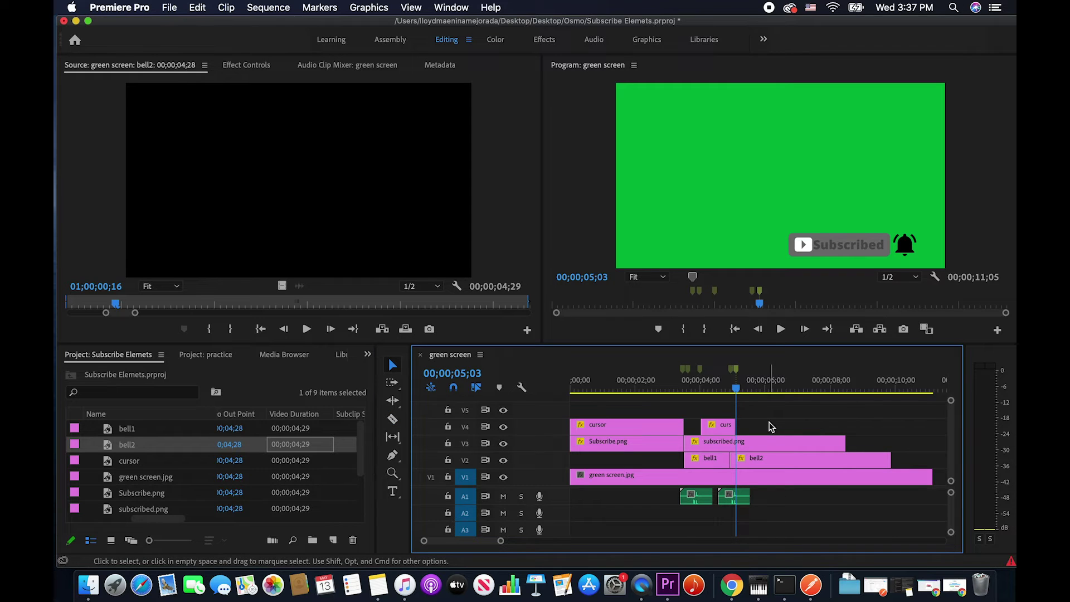
Play back the bell click section to check the cursor disappearing after its click
drag(737, 393, 720, 390)
click(782, 332)
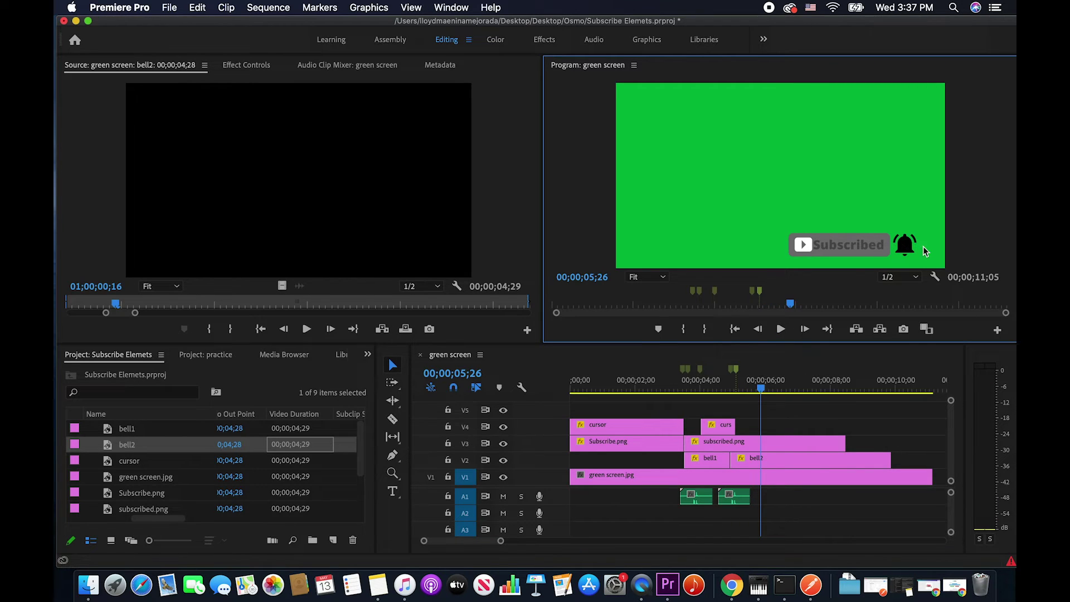
drag(757, 395, 708, 391)
click(781, 332)
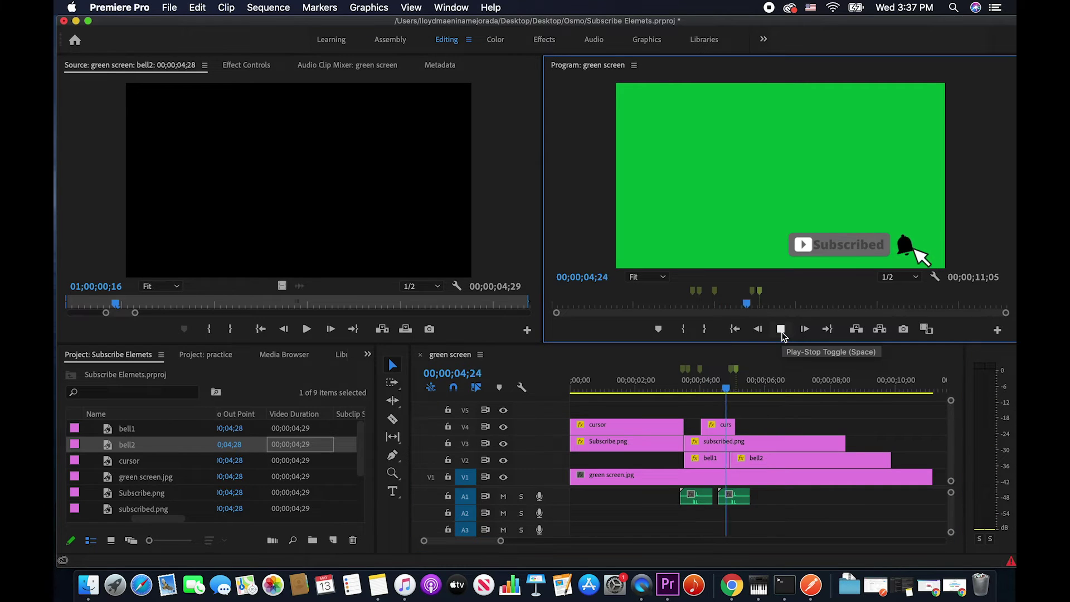
click(781, 330)
Examine the Rotation keyframes of the bell1 clip in its effect controls
drag(772, 390, 715, 388)
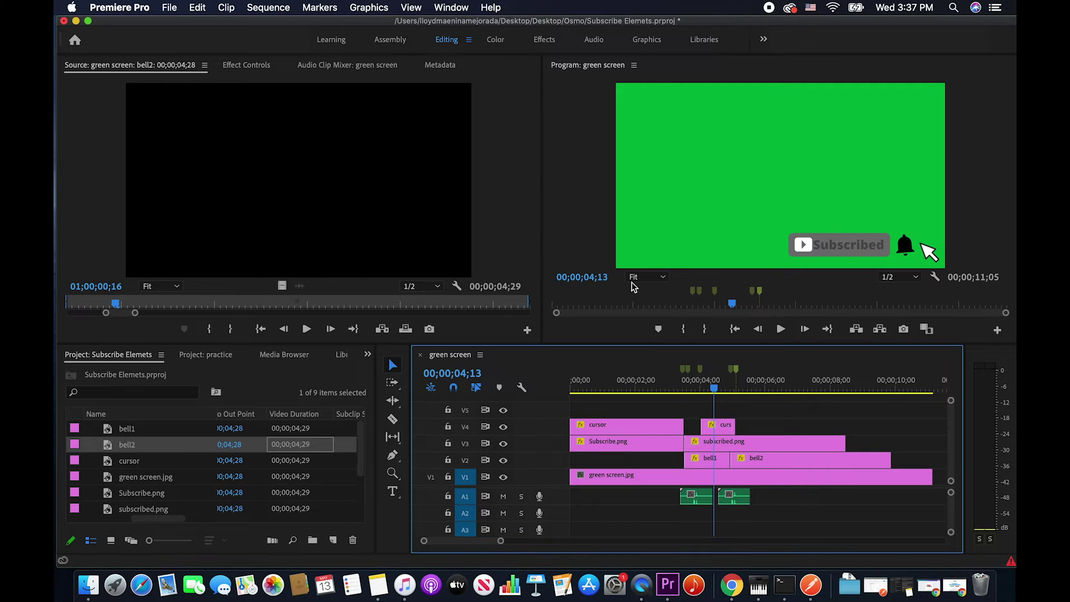
double_click(698, 459)
click(266, 67)
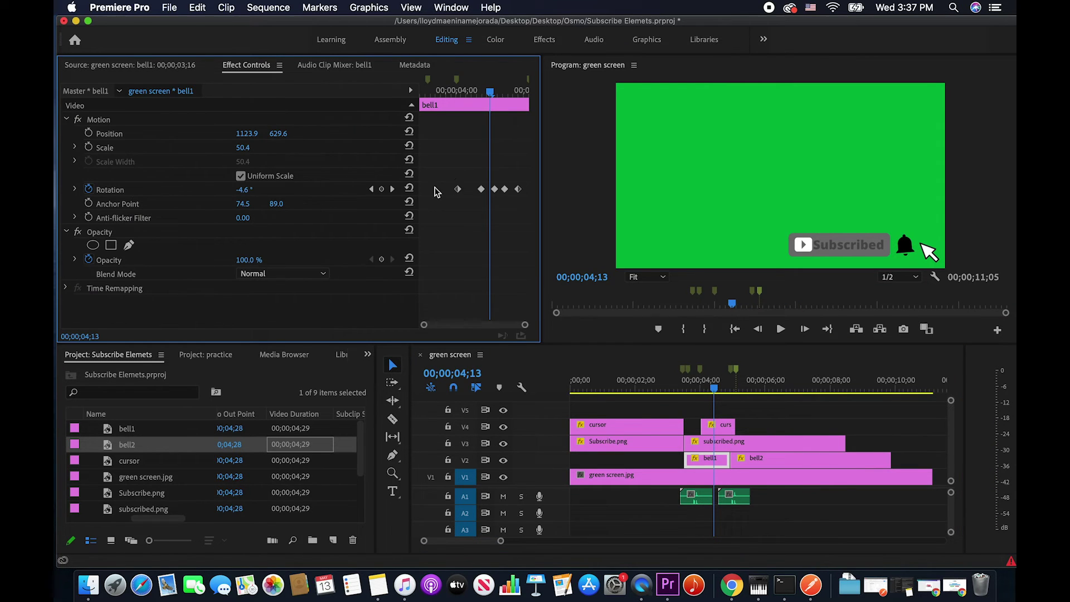
drag(486, 99, 482, 99)
drag(611, 62, 599, 195)
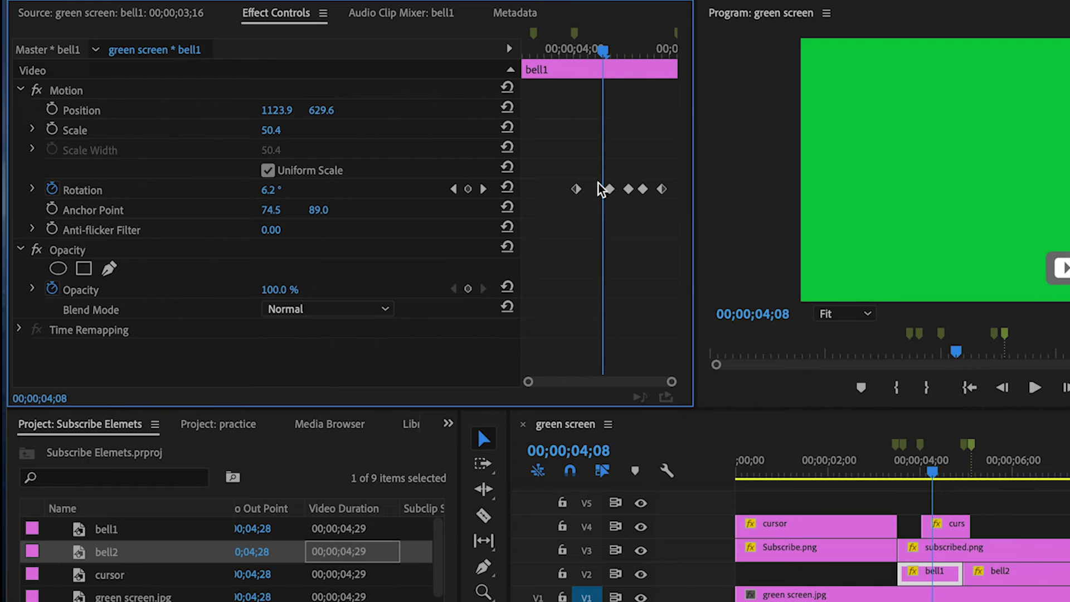
Start Rotation keyframing on the bell2 clip at 00;00;04;28 with a value of 11.0°
click(992, 474)
double_click(1023, 572)
click(288, 17)
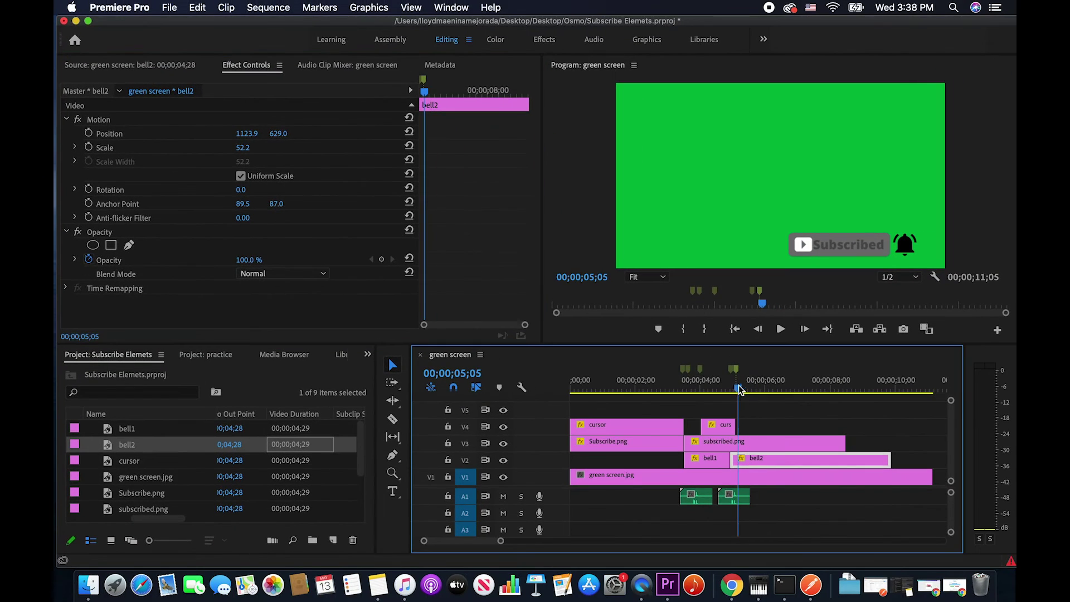
click(974, 474)
click(422, 94)
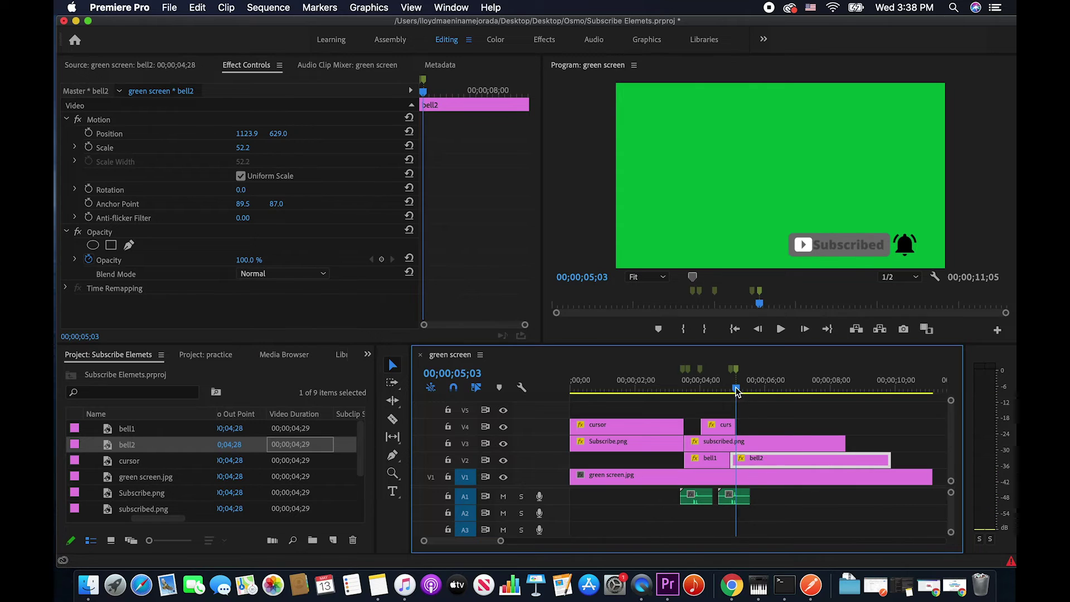
drag(423, 96, 419, 95)
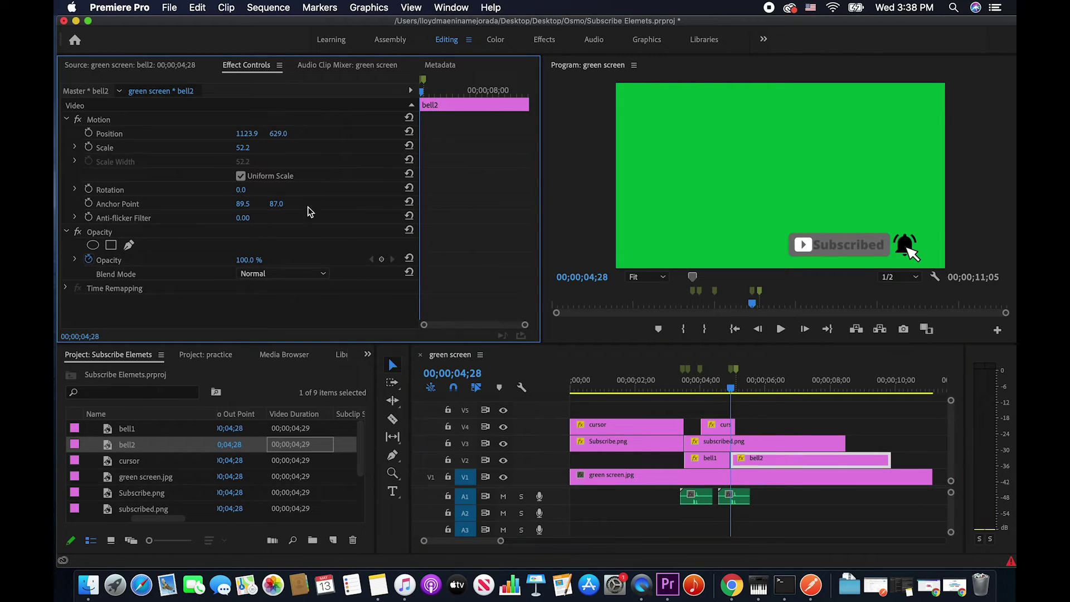
click(89, 190)
click(241, 189)
text(7)
key(Return)
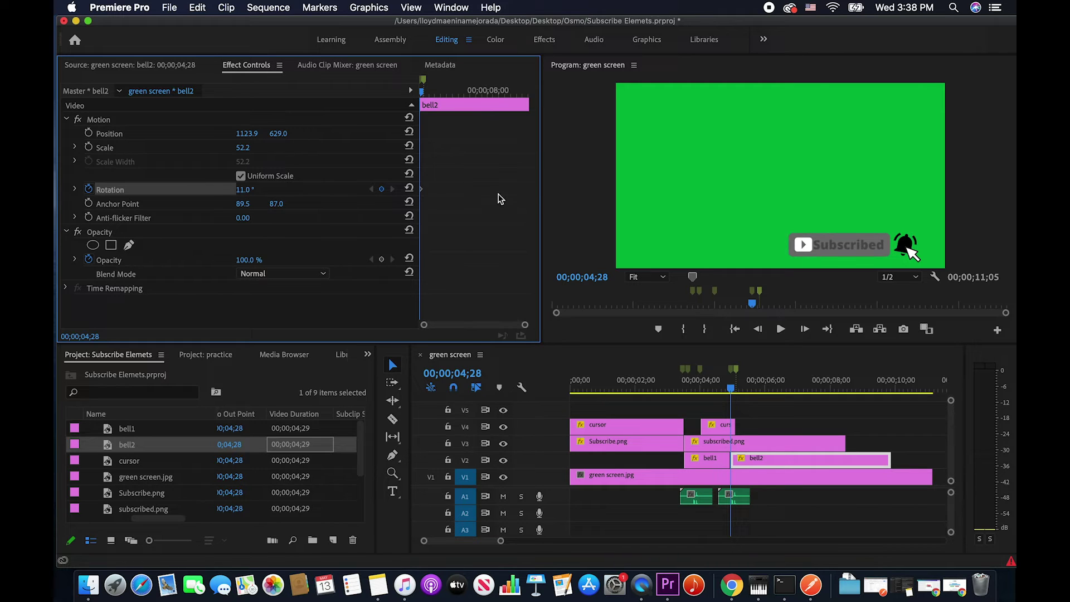
Add a series of Rotation keyframes along the beginning of bell2 so the bell swings side to side, ending at -14.0°
drag(422, 95, 425, 94)
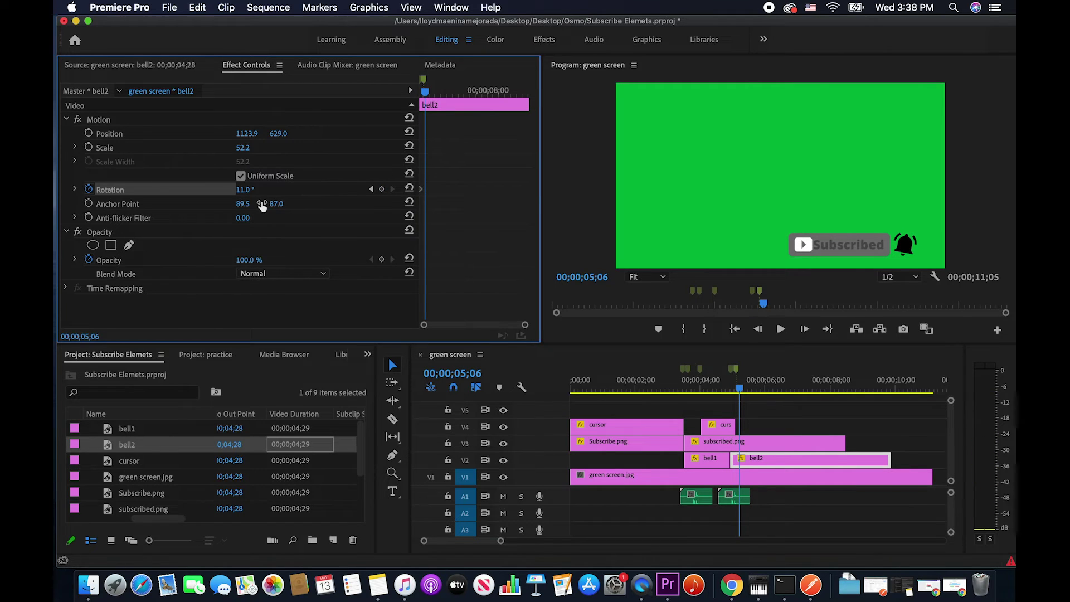
drag(243, 189, 239, 189)
drag(425, 92, 429, 95)
drag(431, 100, 422, 100)
Play back the bell's ringing motion from just before the bell click and save the project
click(732, 397)
key(Left)
key(Left)
key(Left)
key(Left)
key(Left)
key(Left)
key(Left)
key(Left)
key(Left)
click(780, 331)
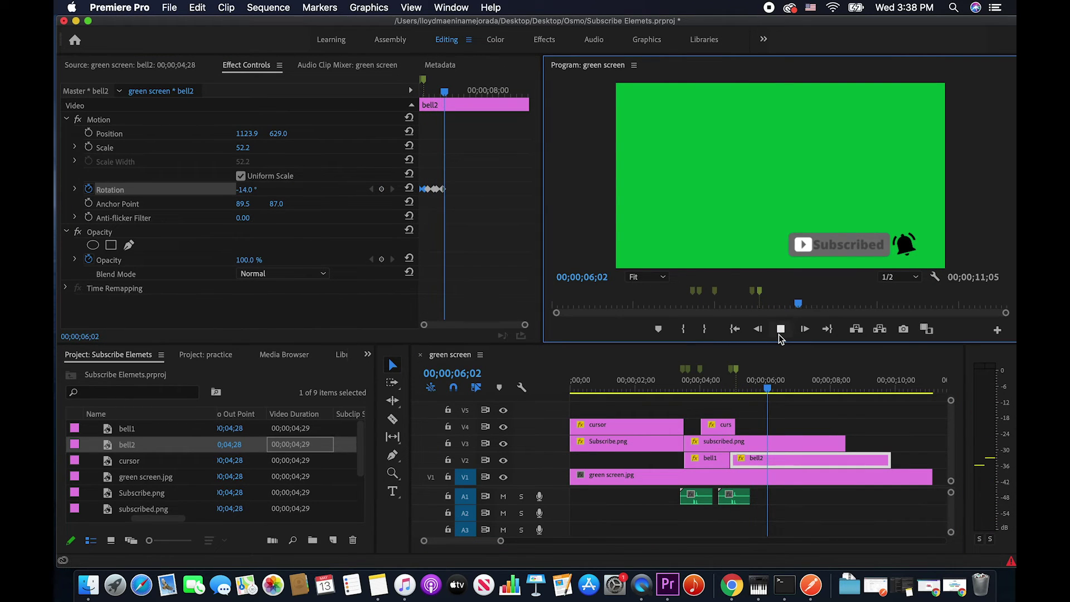
key(super+s)
Place Ding Sound Effect.mp3 on audio track A2, aligned with the start of the second mouse click sound
drag(834, 389, 730, 390)
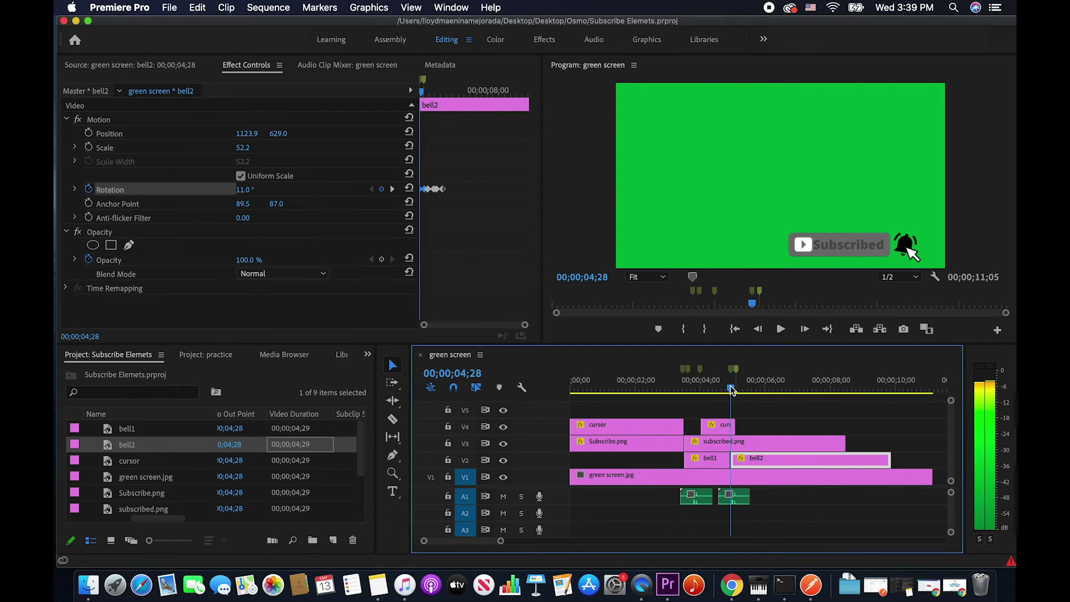
scroll(102, 462, down, 3)
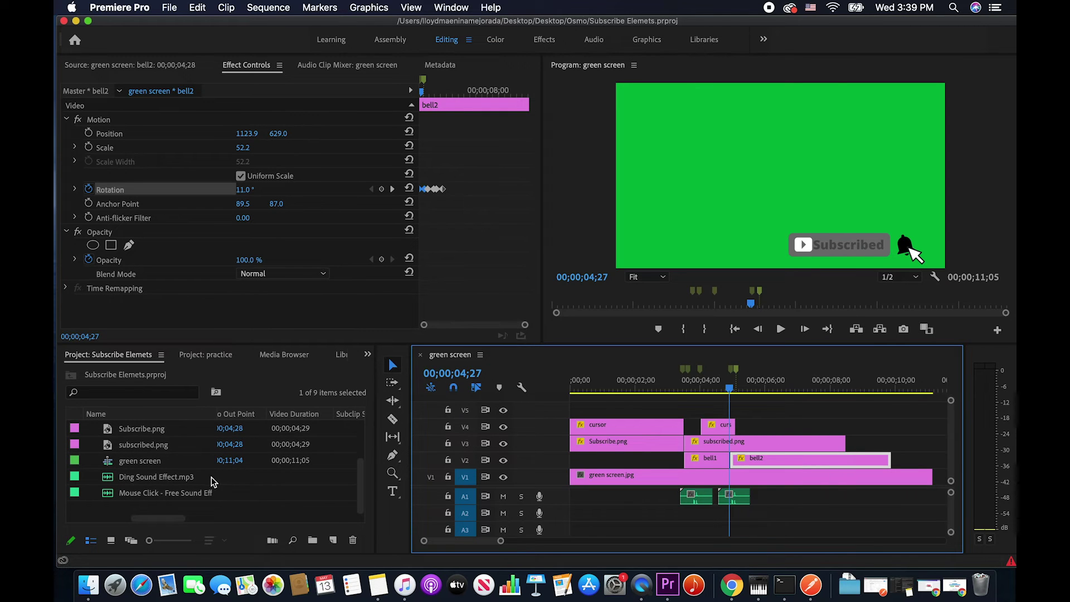
drag(208, 477, 720, 516)
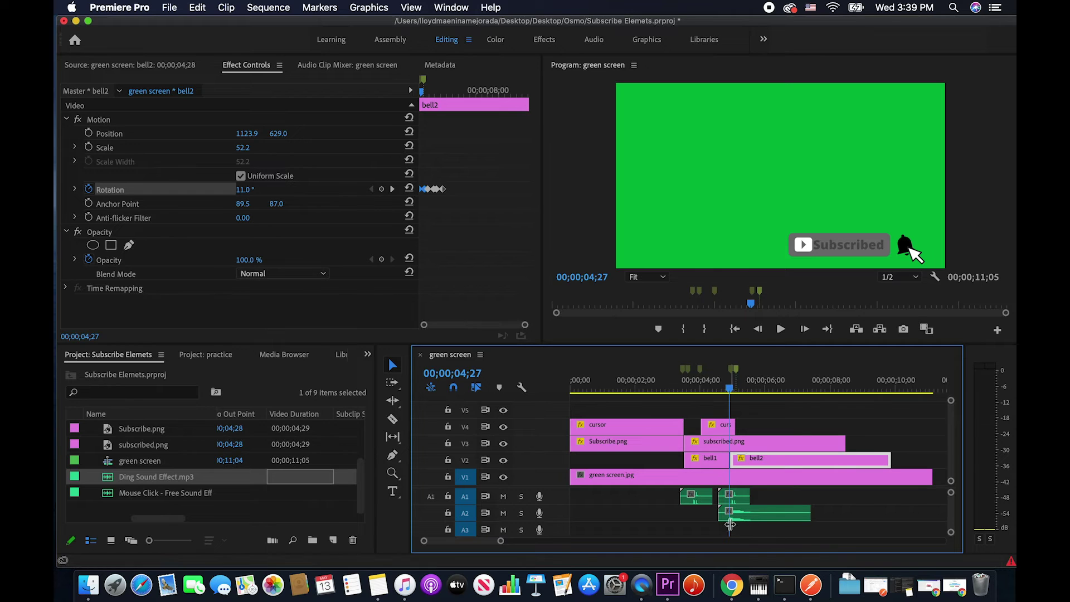
Replay the bell click section to check the ding's timing against the mouse click and the bell
drag(730, 389, 725, 390)
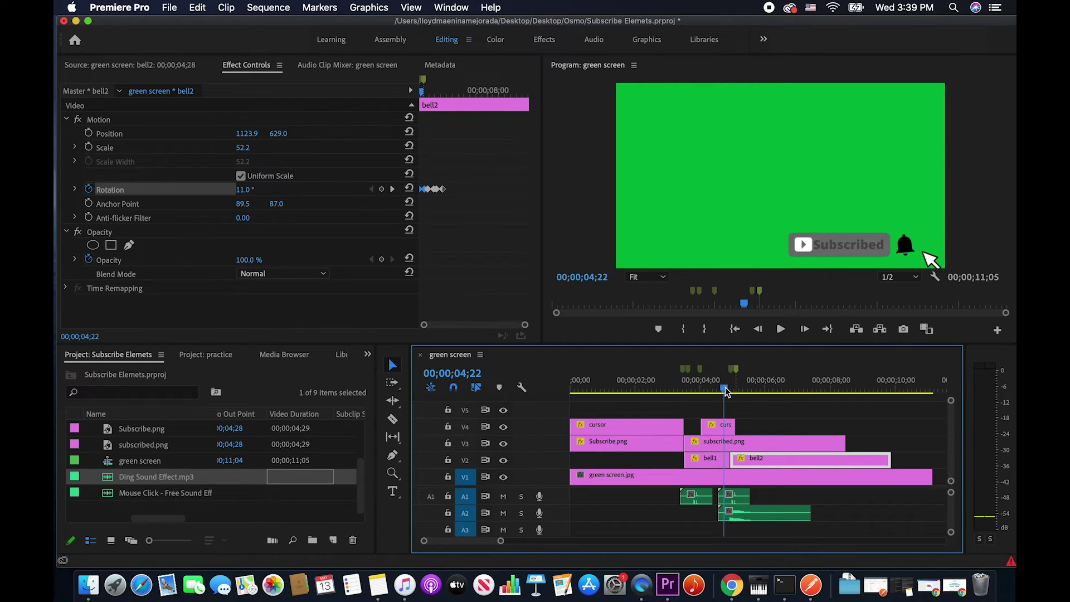
click(781, 330)
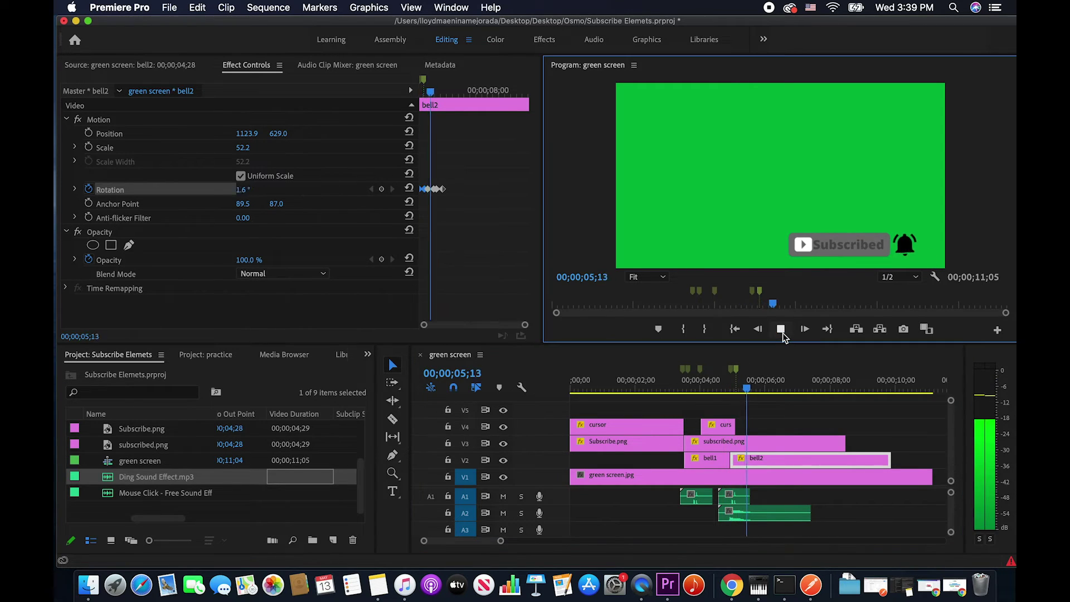
click(780, 330)
click(726, 389)
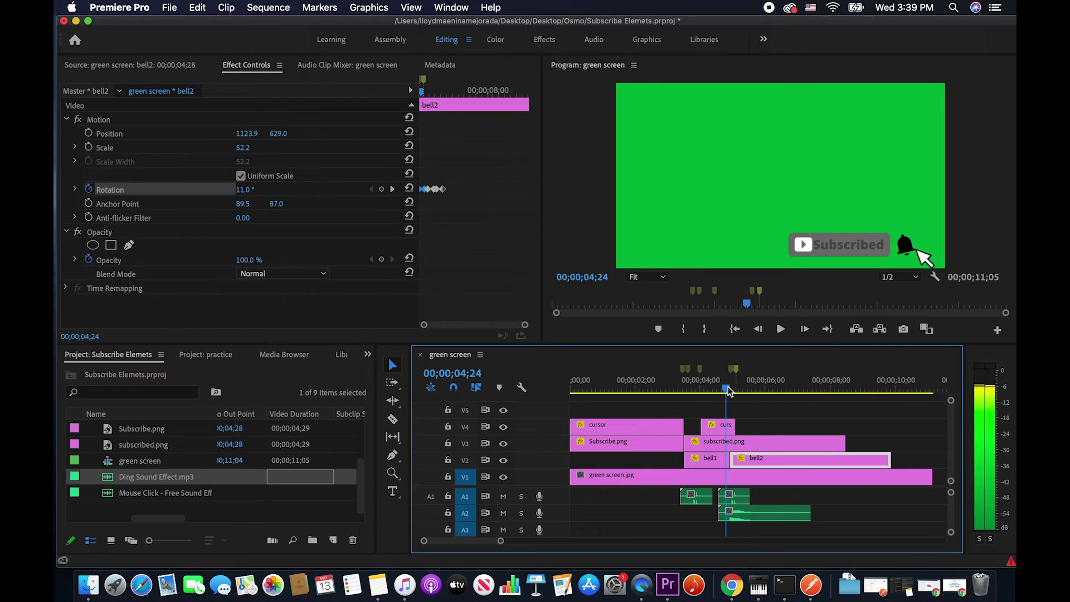
click(780, 329)
click(780, 329)
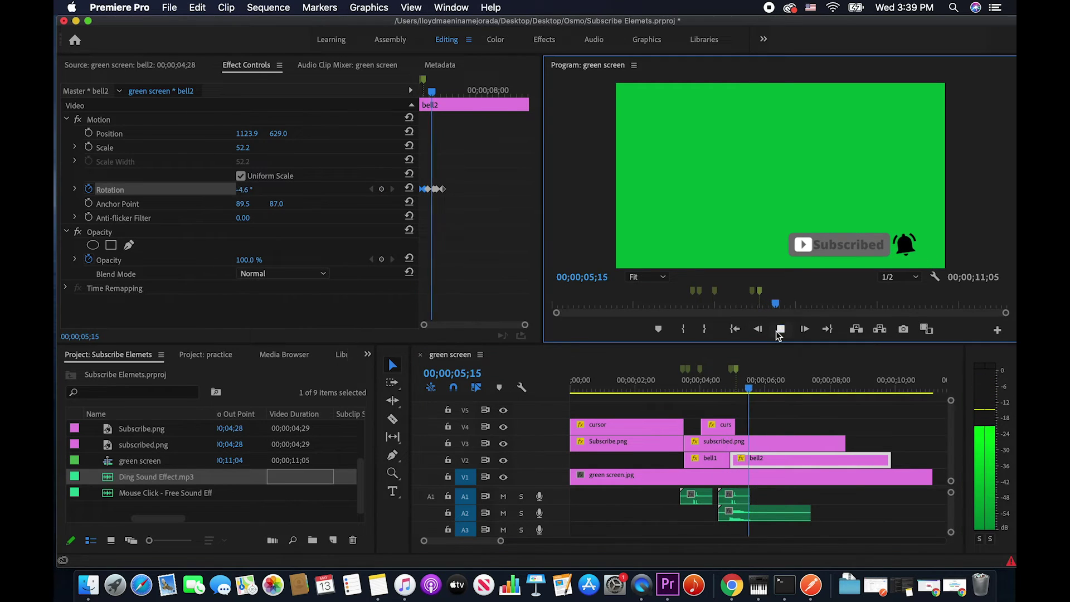
click(731, 390)
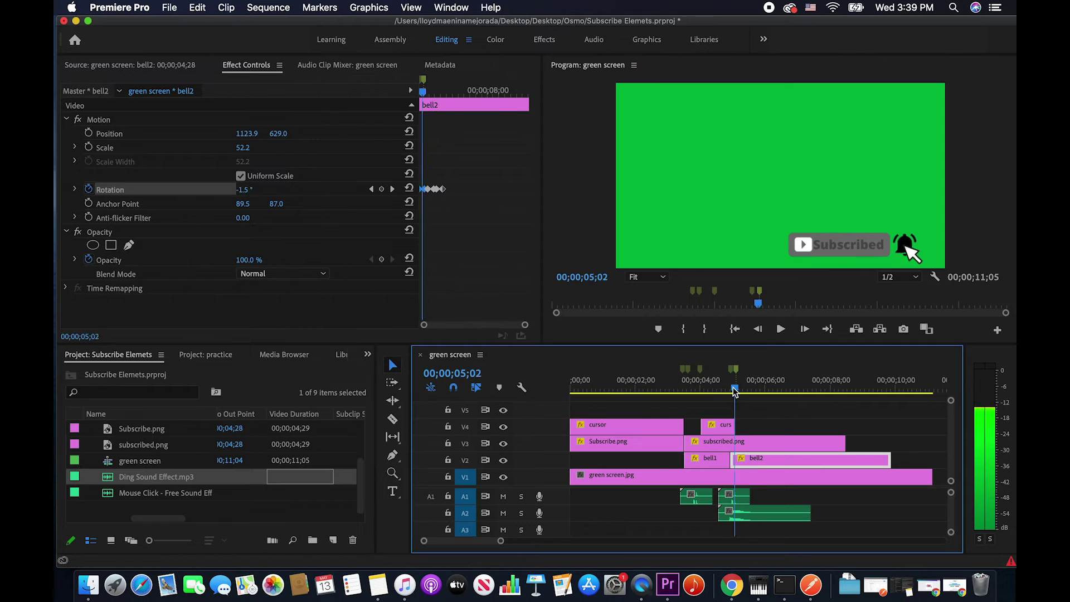
Shift the ding sound clip on track A2 to start at 00;00;04;21
drag(750, 513, 767, 513)
key(super+z)
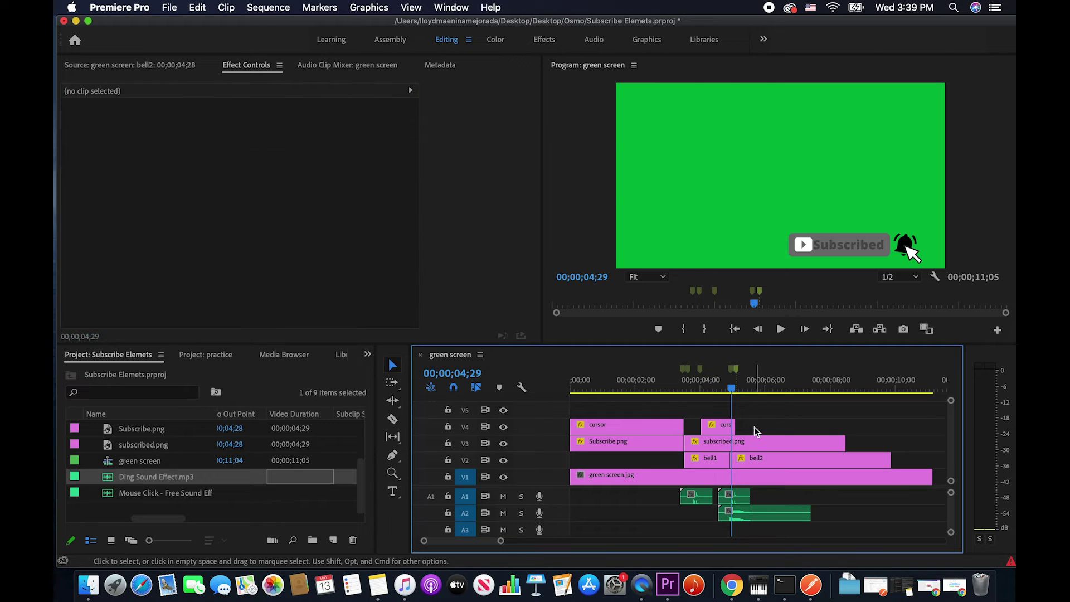
drag(733, 395, 725, 395)
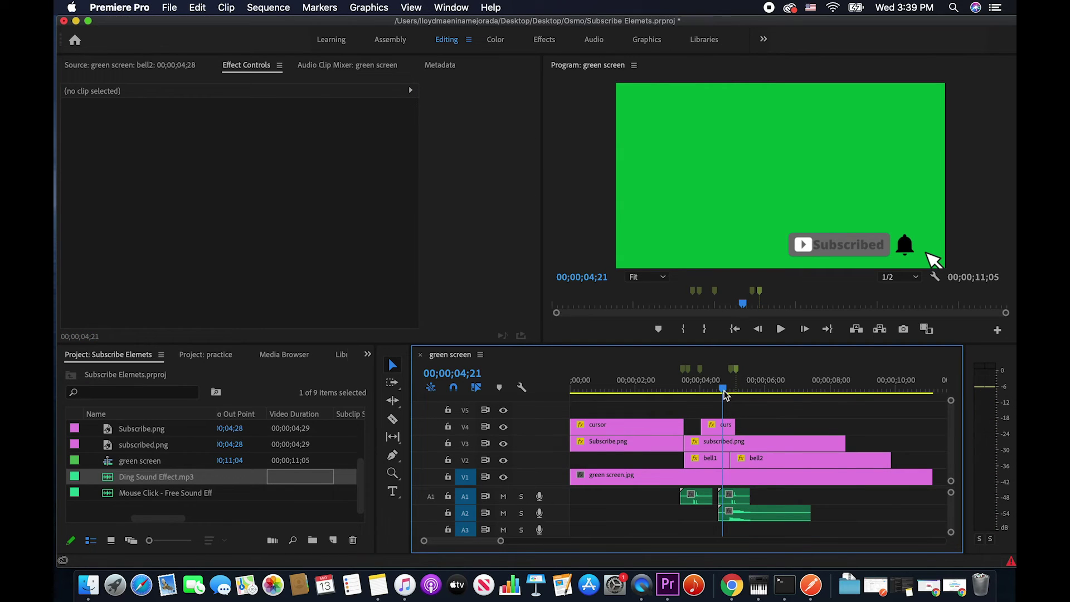
drag(746, 516, 768, 521)
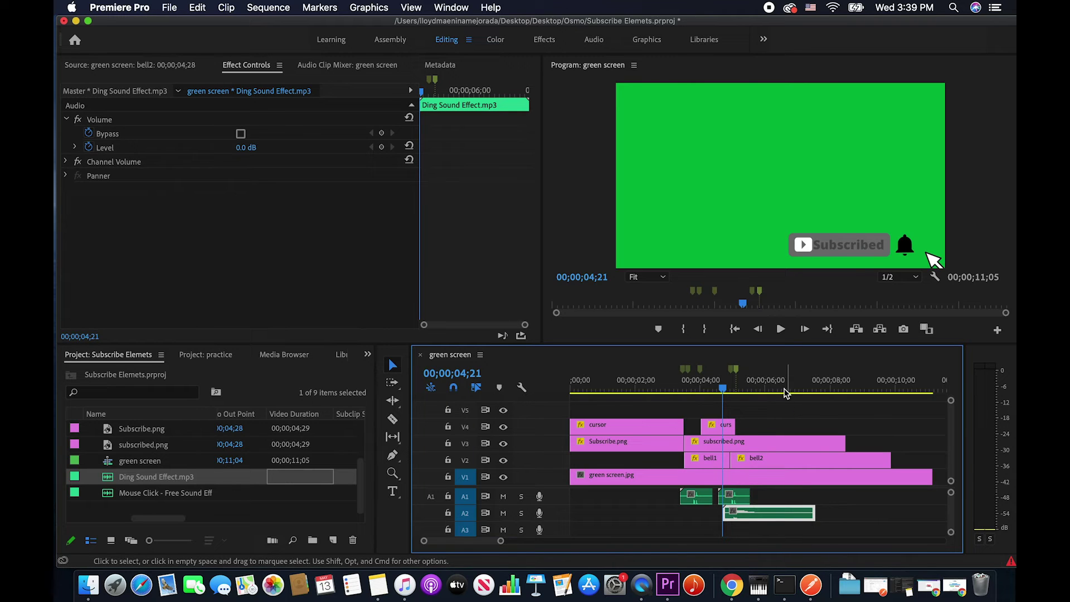
Play back the retimed ding sound and save the project
click(781, 329)
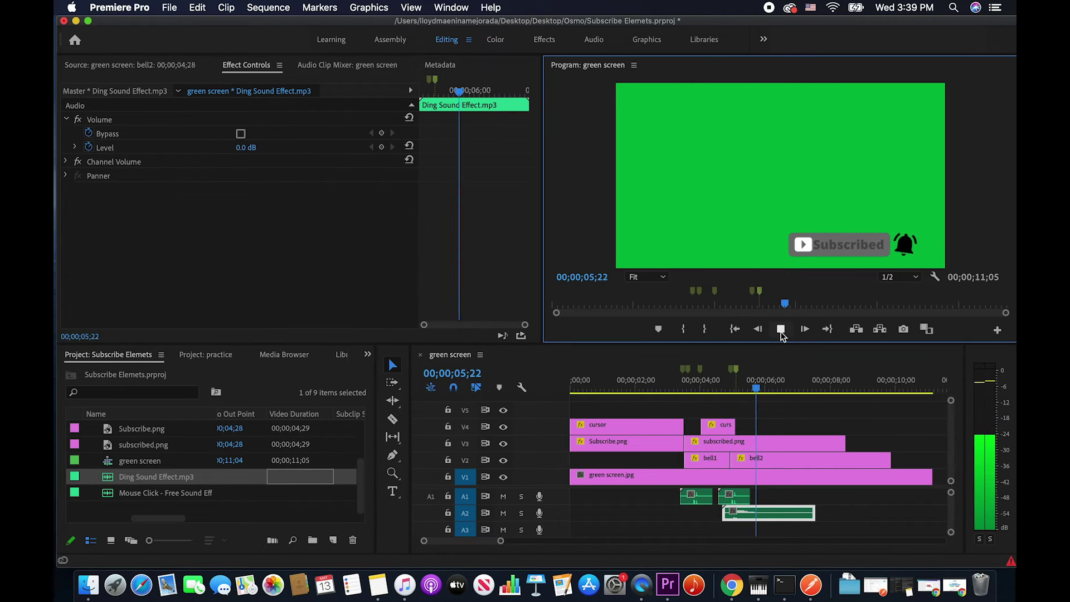
click(781, 329)
key(super+s)
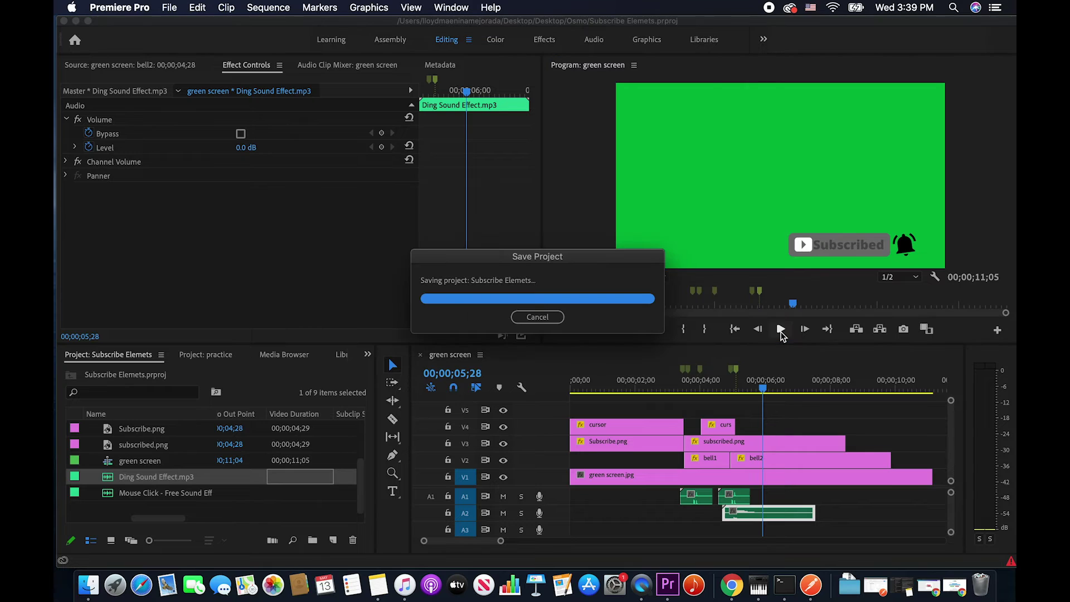
Play back both click sections and the whole animation from the beginning to review motion and sound
drag(697, 381, 682, 381)
click(781, 330)
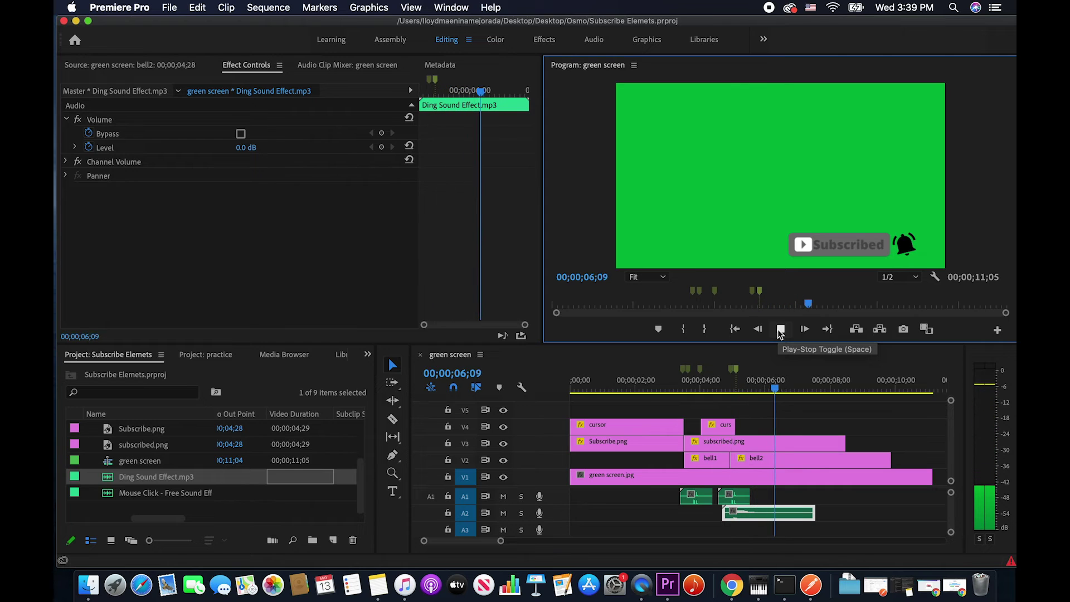
click(780, 330)
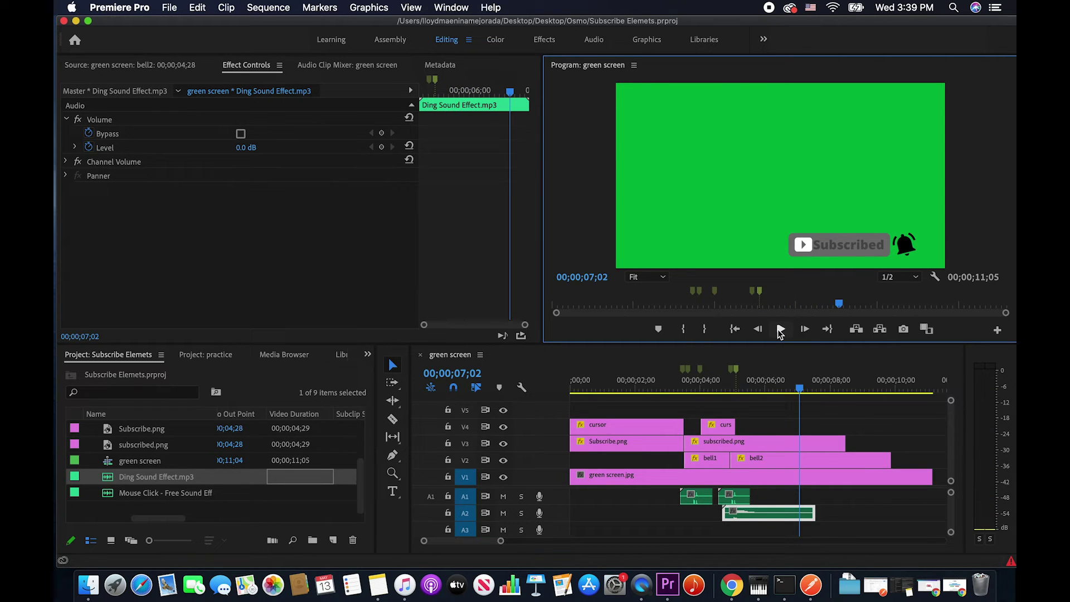
click(798, 389)
drag(798, 390, 570, 388)
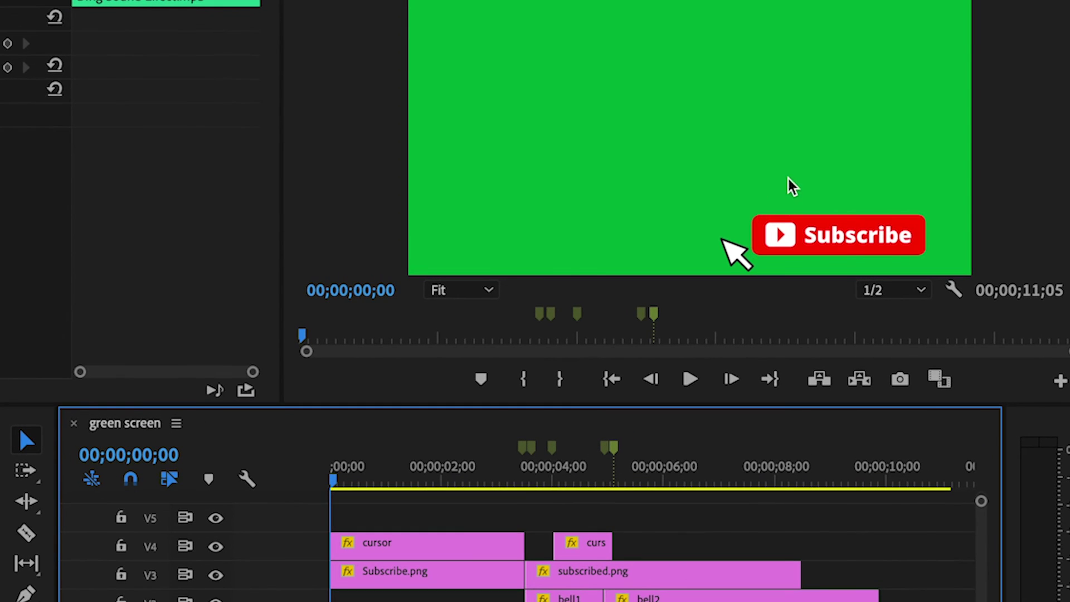
click(676, 375)
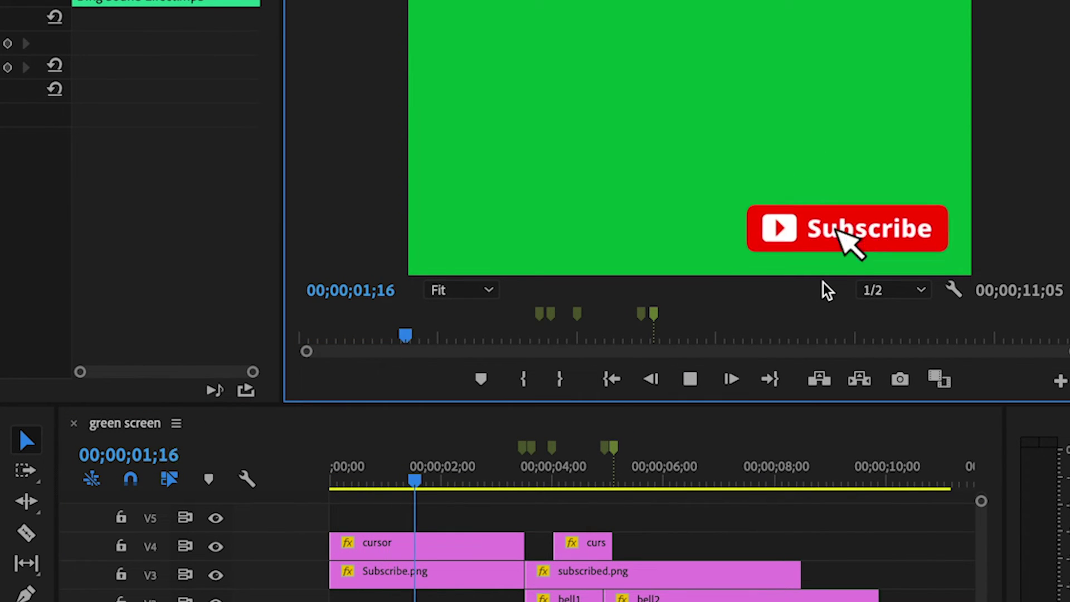
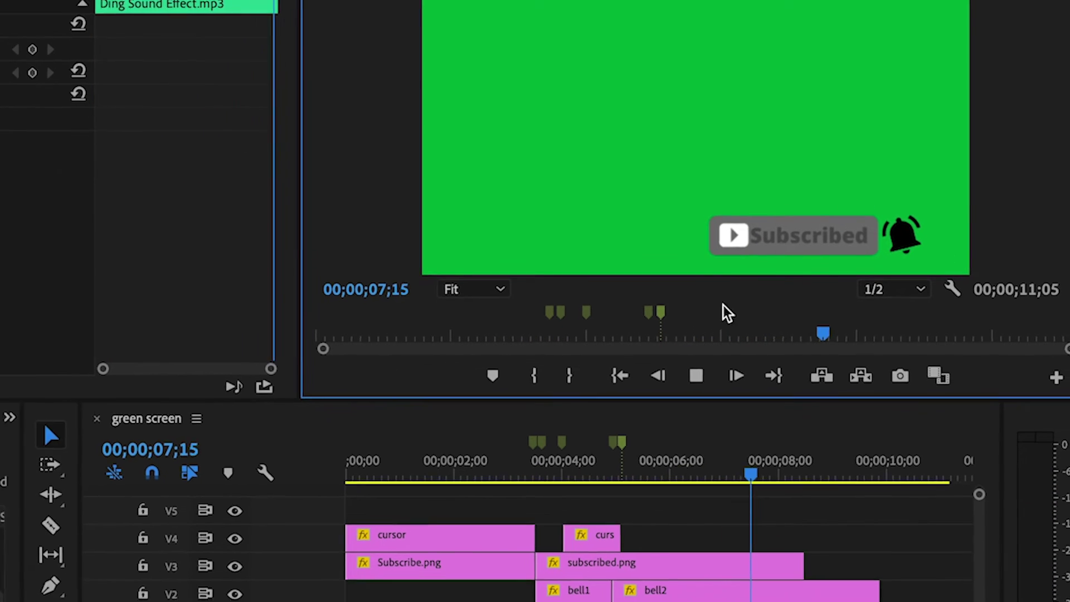
click(694, 377)
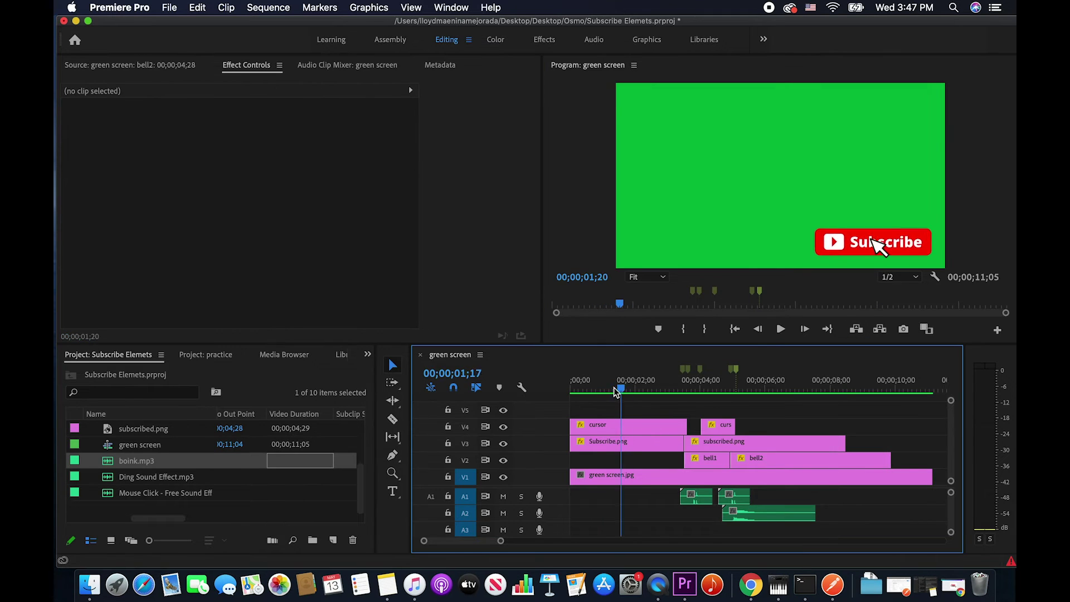
Review the opening of the sequence and add a marker at 00;00;00;08 for the Subscribe button's first movement
key(Home)
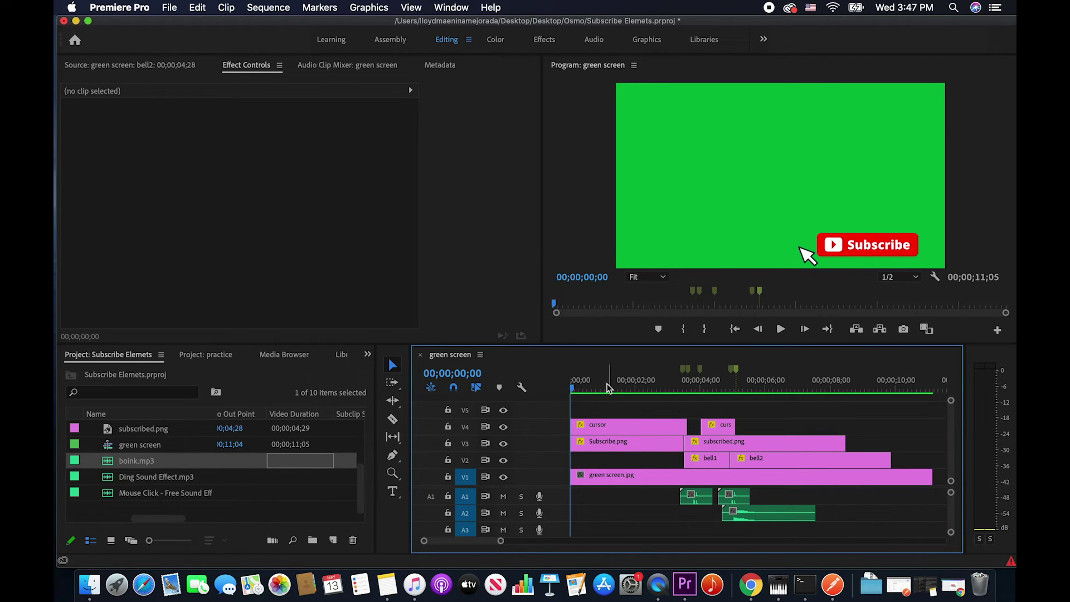
mouse_move(574, 387)
mouse_down()
mouse_move(650, 411)
mouse_move(564, 403)
mouse_up()
key(space)
key(Home)
drag(574, 394, 556, 380)
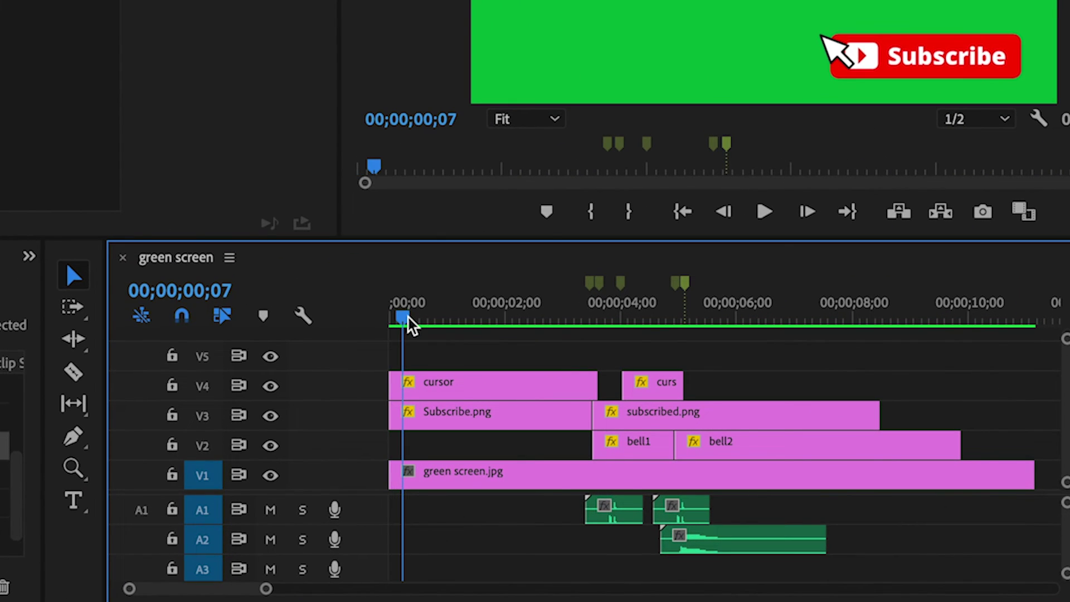
drag(411, 326, 412, 326)
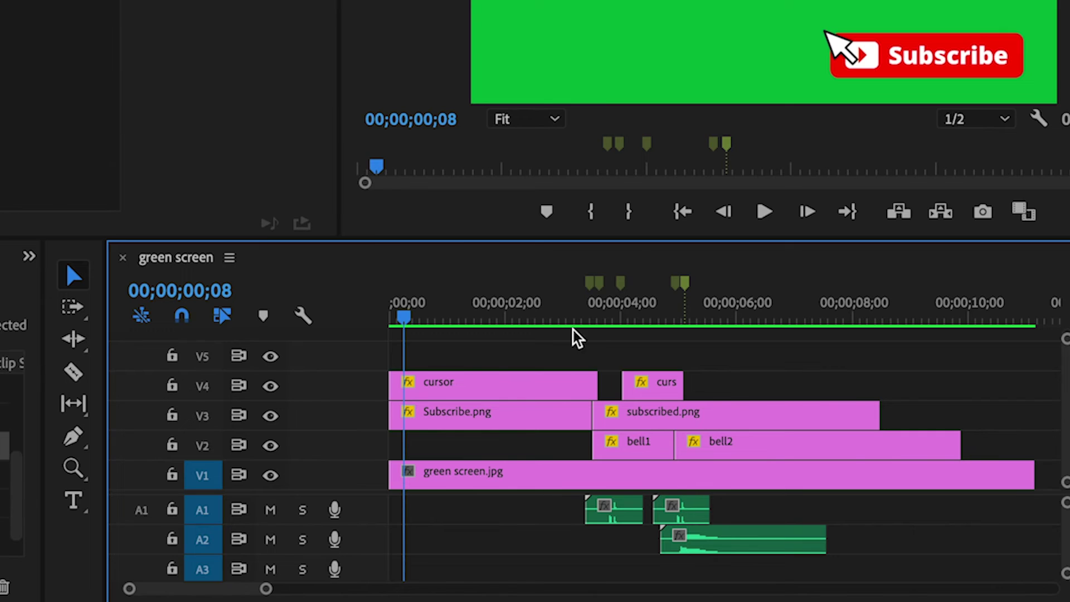
click(545, 213)
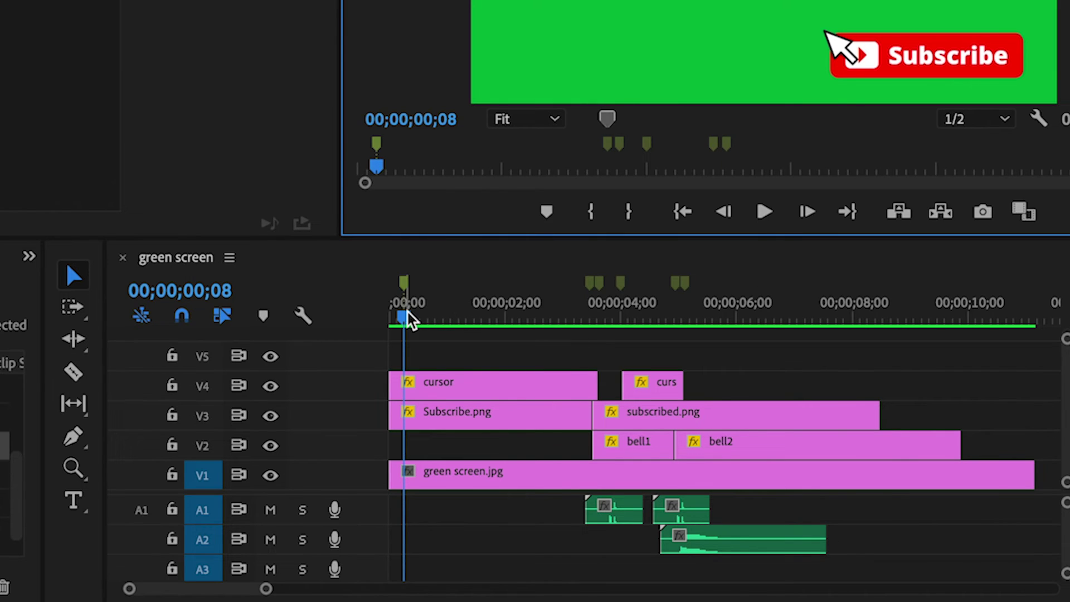
Add markers at 00;00;00;29, just before 00;00;02;00, and between the two- and three-second points for the Subscribe button's movements
click(764, 212)
mouse_move(446, 318)
mouse_down()
mouse_move(415, 328)
mouse_move(457, 327)
mouse_move(387, 323)
mouse_move(453, 327)
mouse_up()
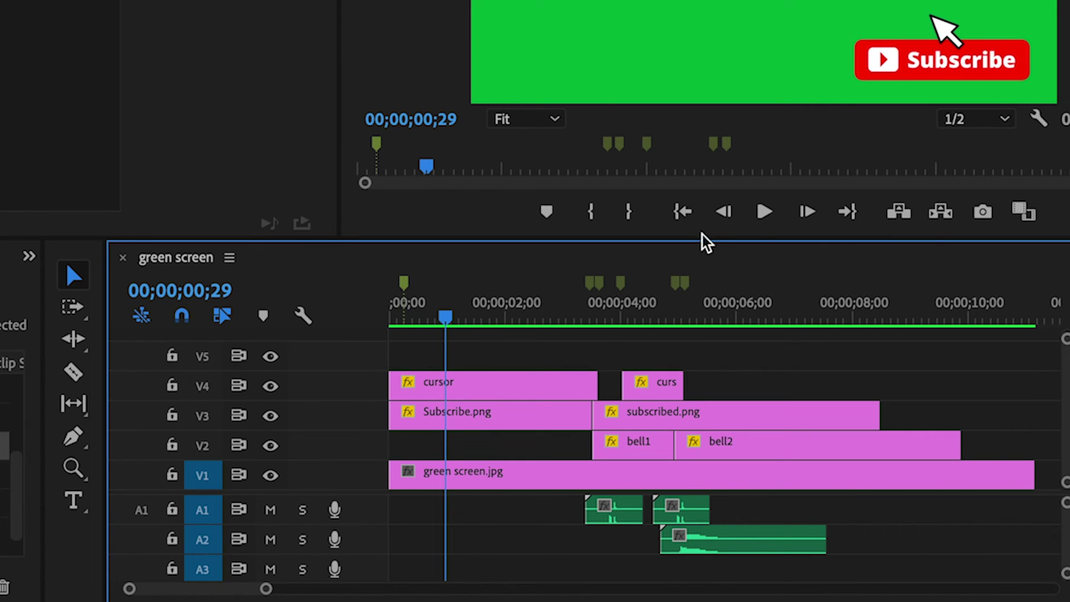
click(545, 212)
click(764, 213)
mouse_move(505, 303)
mouse_down()
mouse_move(437, 316)
mouse_move(507, 329)
mouse_move(461, 319)
mouse_move(547, 318)
mouse_move(514, 305)
mouse_move(400, 298)
mouse_up()
click(547, 211)
click(557, 217)
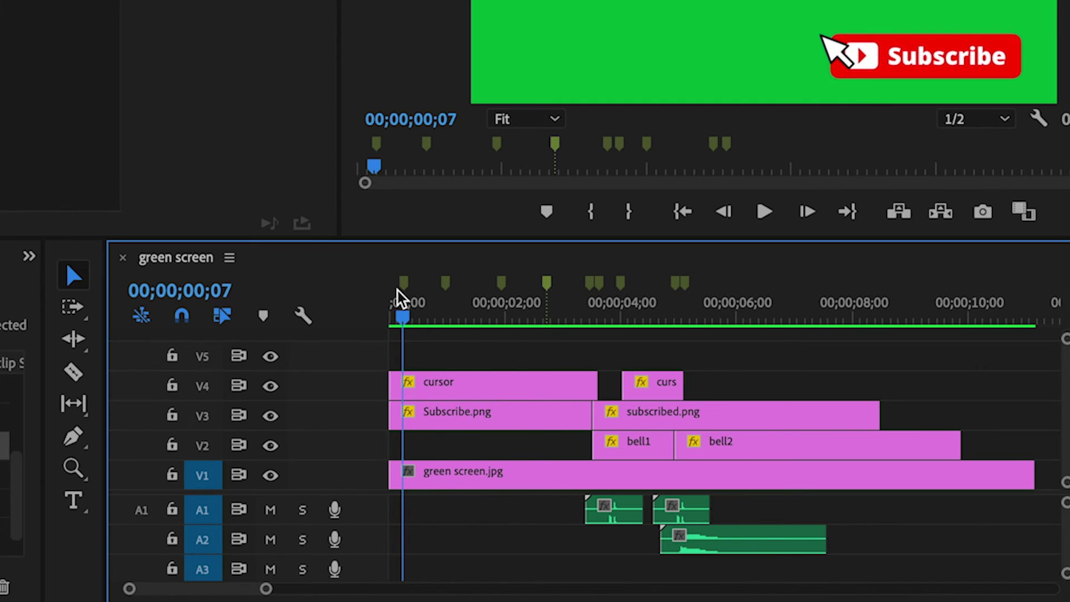
Place boink.mp3 on track A2 with its start near the first marker and preview its timing
drag(269, 223, 420, 495)
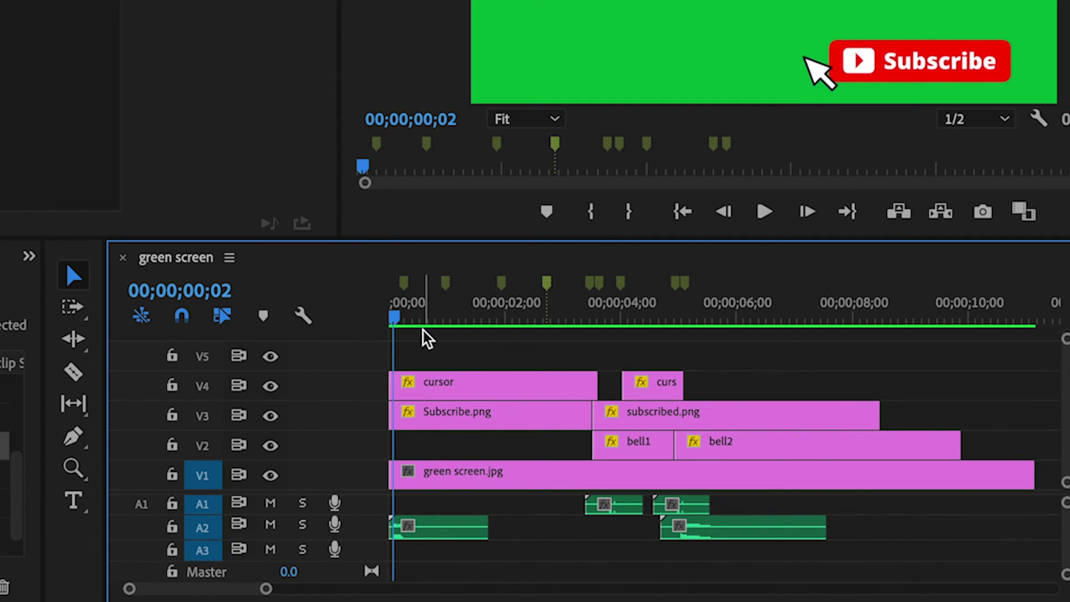
drag(397, 315, 409, 320)
drag(426, 529, 438, 528)
click(389, 316)
click(750, 216)
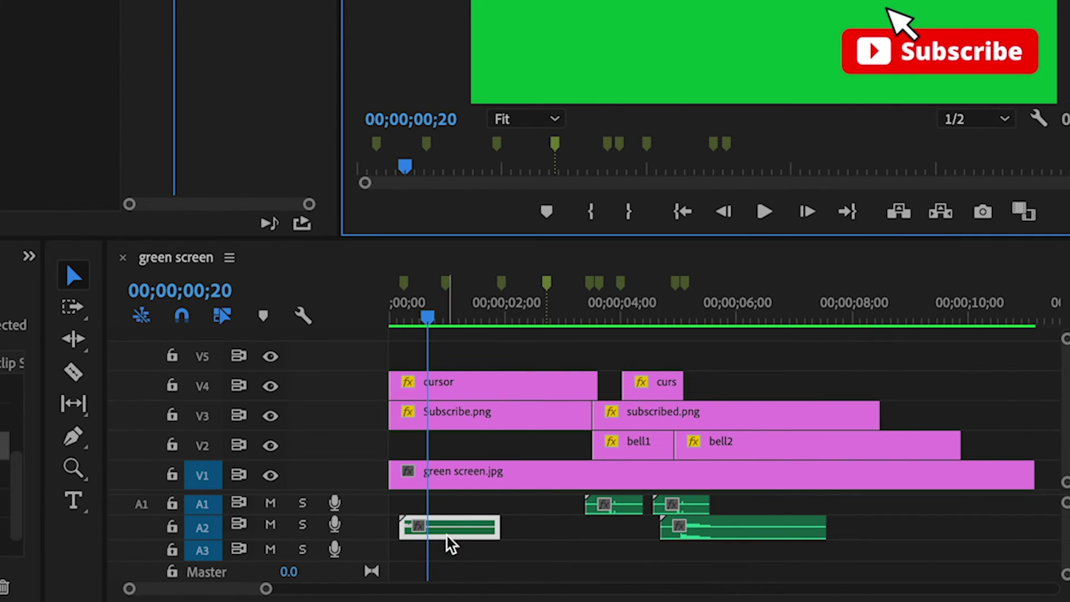
Find where the boink sound ends, split its clip at 00;00;00;18, and delete the part after the cut
drag(429, 322, 402, 324)
click(764, 212)
click(764, 212)
click(74, 372)
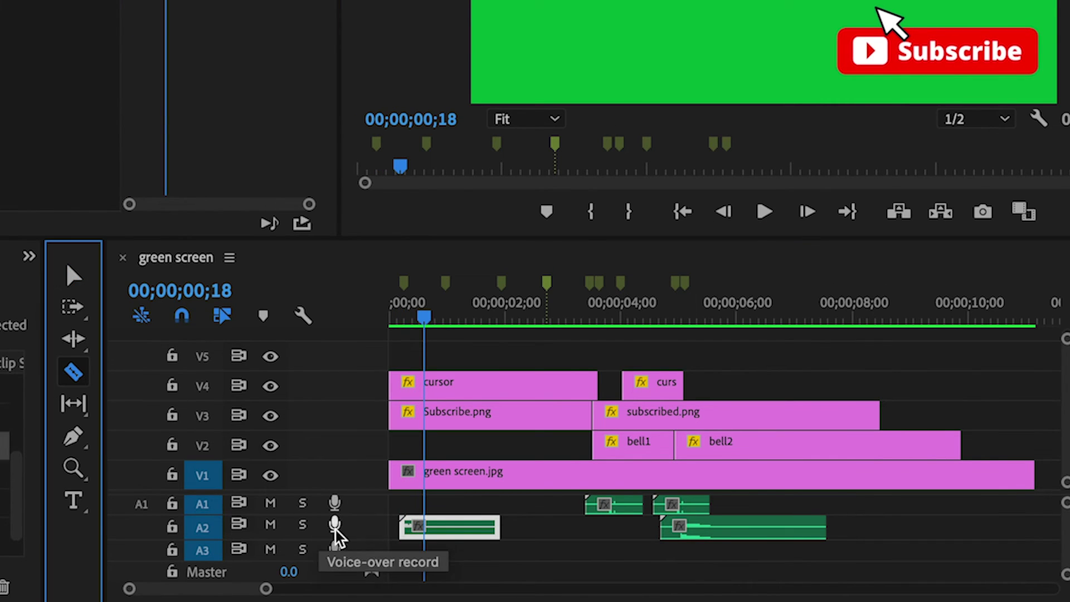
click(425, 528)
key(v)
click(453, 527)
key(Delete)
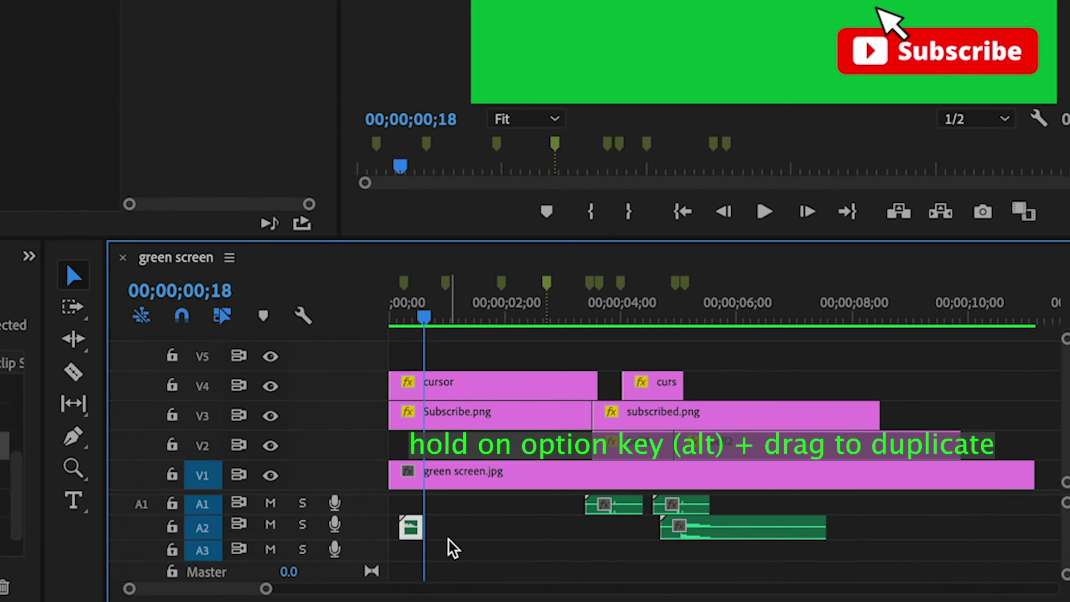
Duplicate the trimmed boink clip on A2 to the marker at 00;00;00;29, nudge its start just before the marker, and preview it
drag(412, 538, 457, 544)
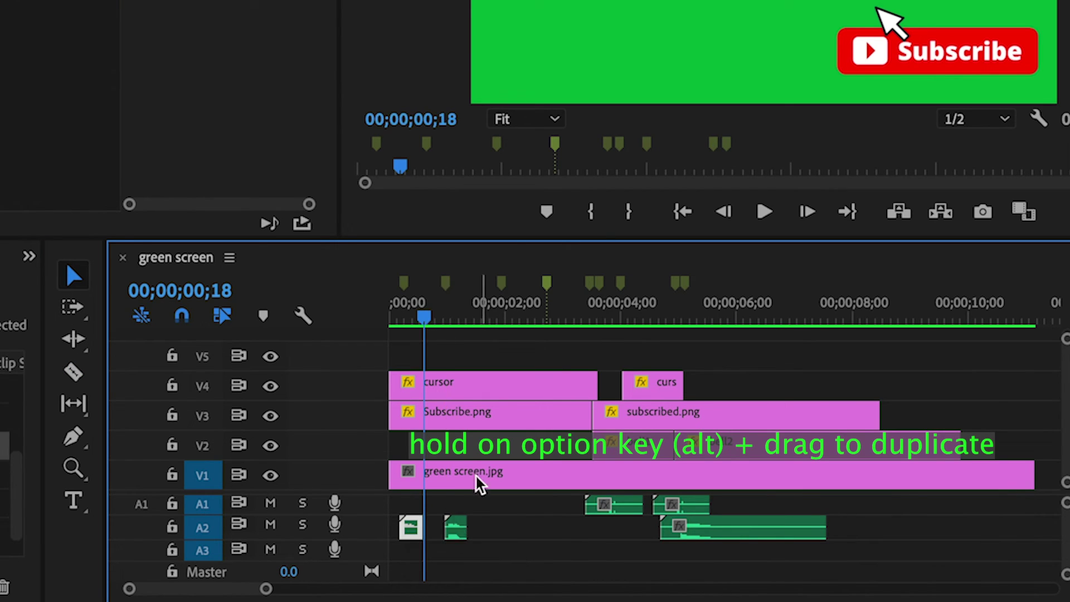
click(450, 319)
drag(449, 321, 445, 319)
click(454, 527)
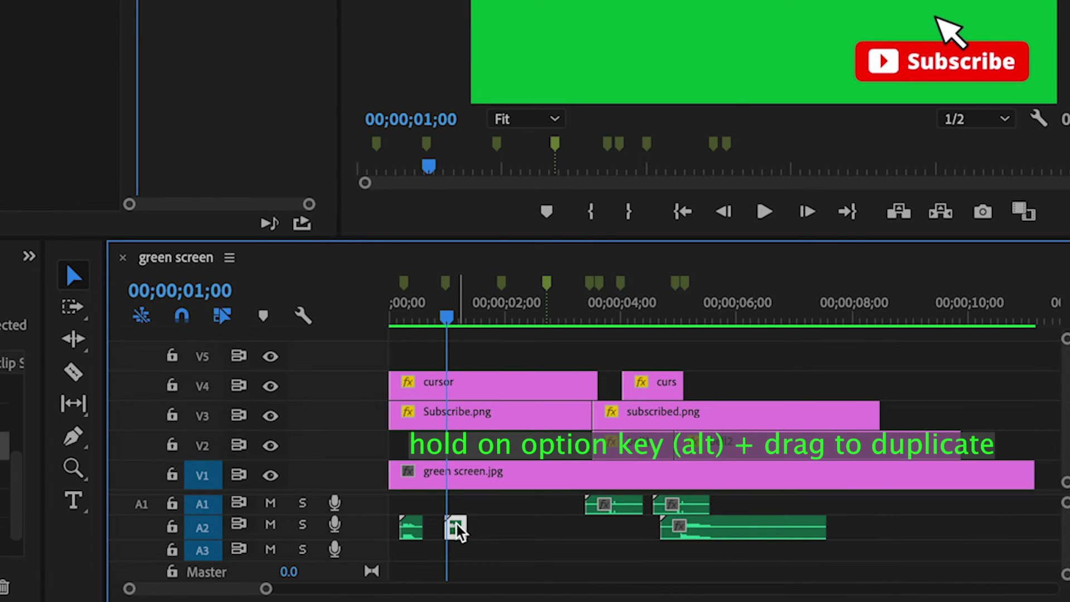
key(Left)
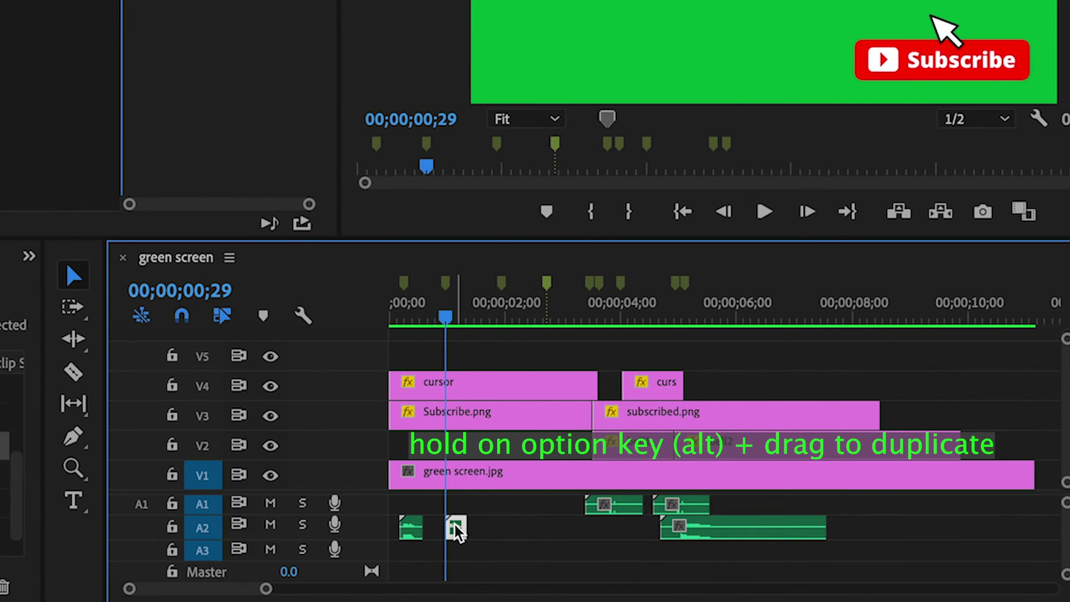
click(444, 319)
drag(456, 527, 453, 528)
click(765, 212)
Duplicate the boink clip on A2 to the third and fourth markers, near 00;00;01;28 and 00;00;02;23
click(503, 320)
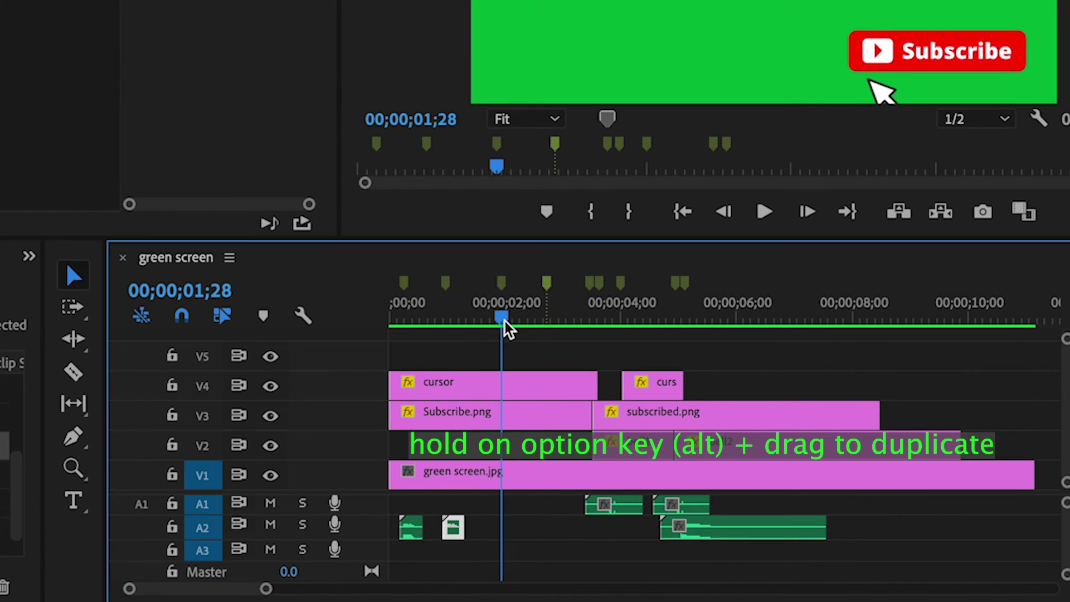
drag(454, 534, 554, 538)
key(Left)
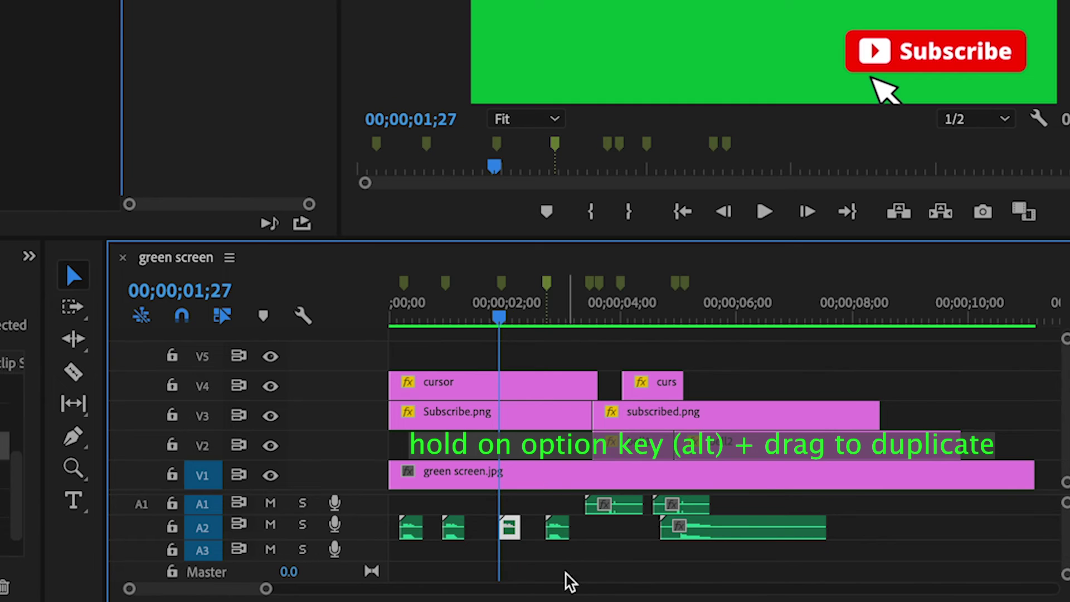
click(551, 324)
click(553, 323)
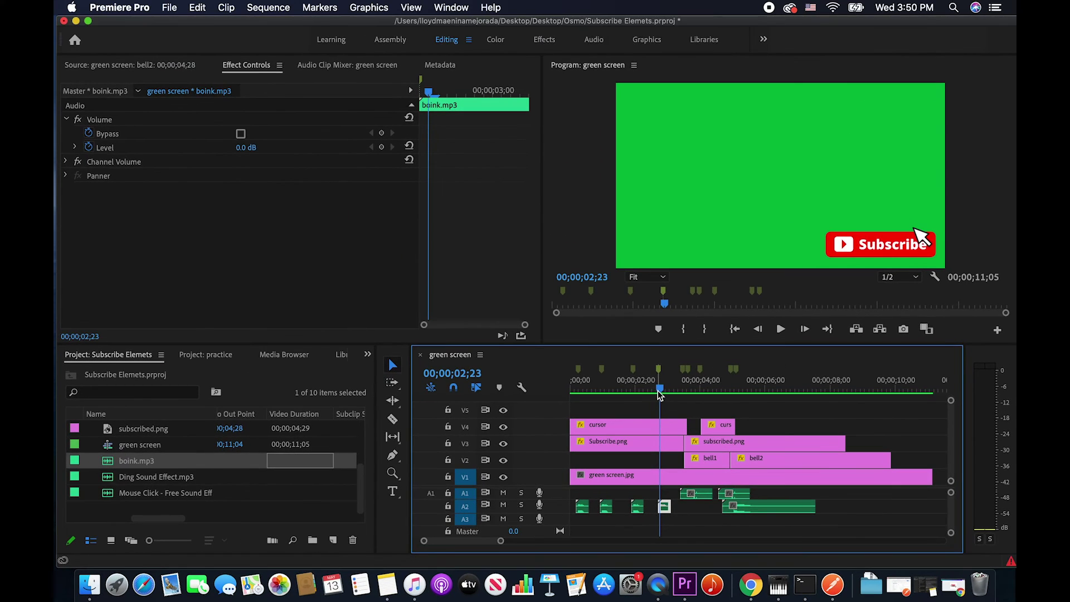
Play the sequence from the start to check the four boink sounds, and save the project
click(736, 330)
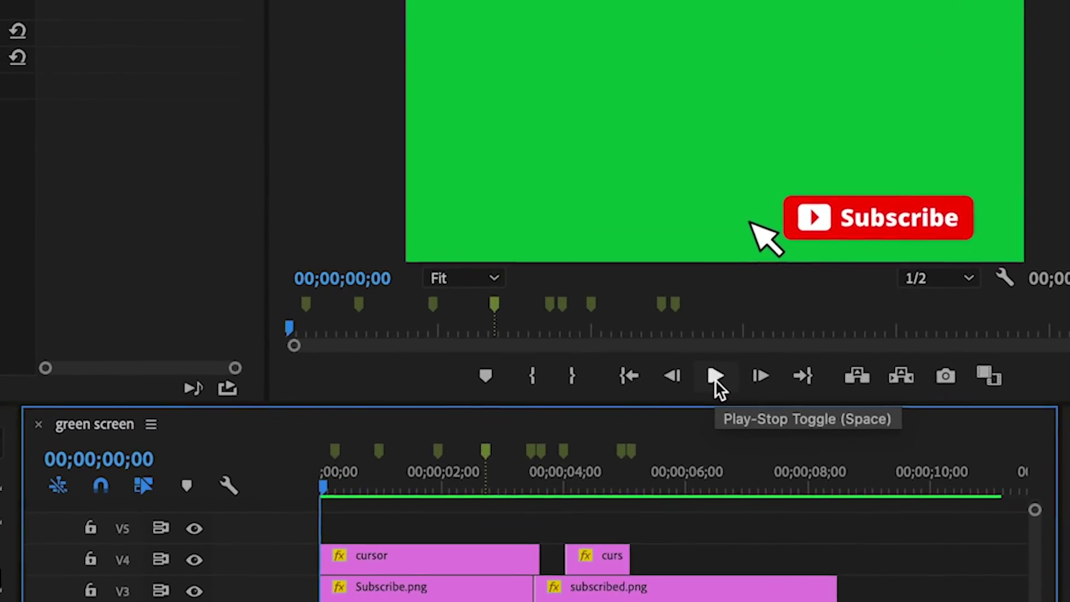
click(772, 335)
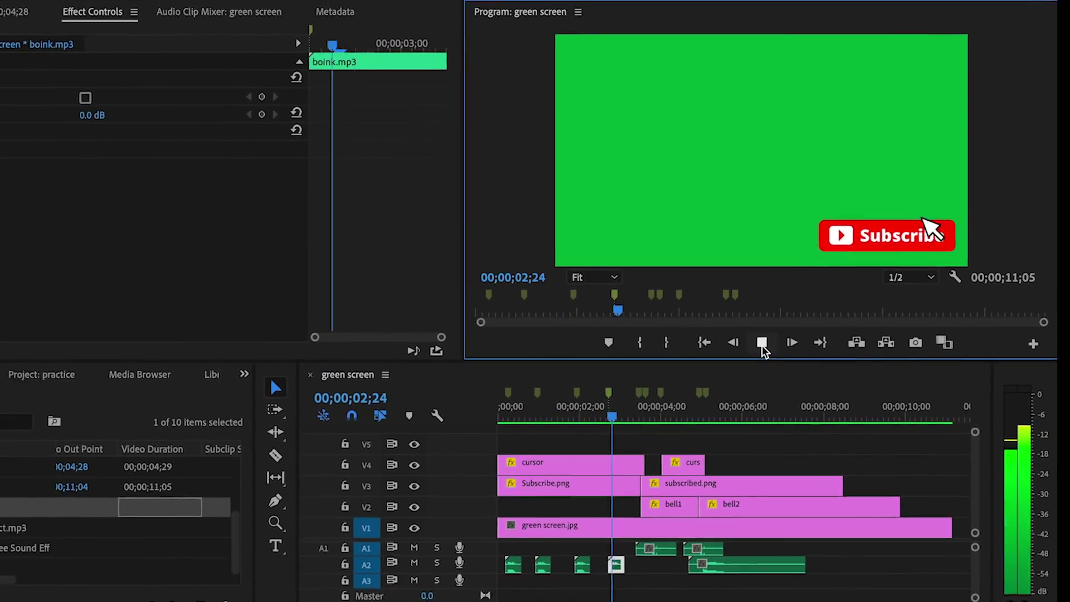
click(761, 343)
key(super+s)
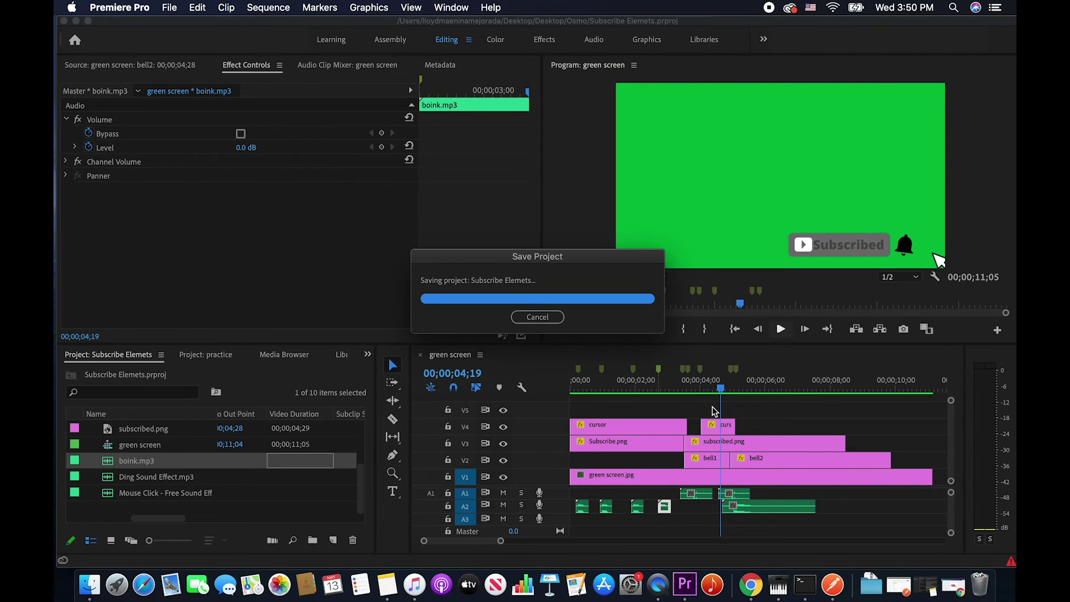
Play the sequence from the start through the ringing bell to review all the sound effects
drag(722, 393, 553, 387)
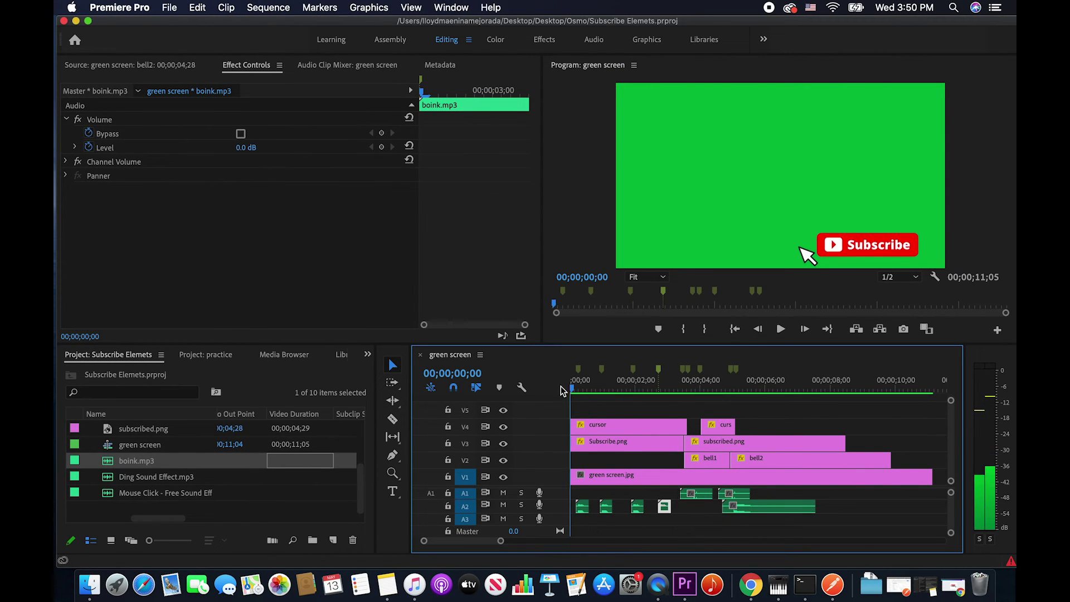
click(781, 329)
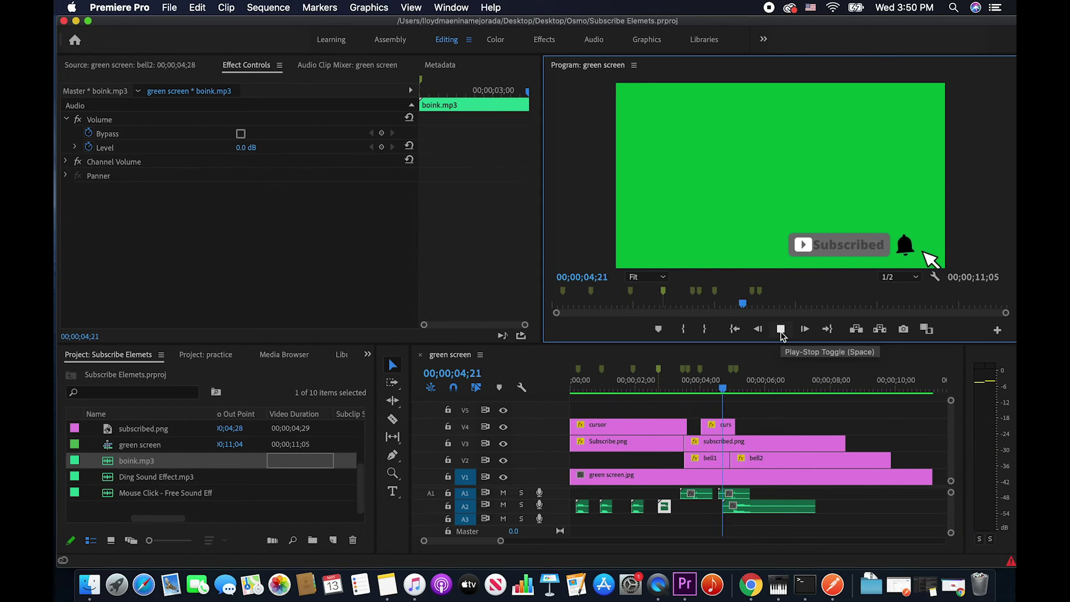
click(781, 329)
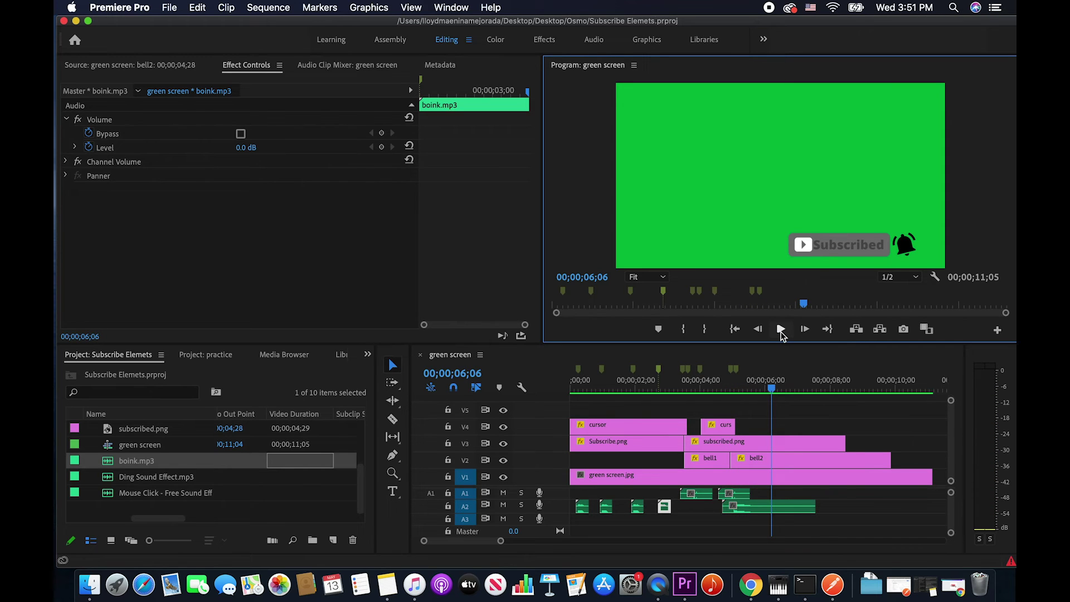
click(779, 390)
key(ctrl+super+Escape)
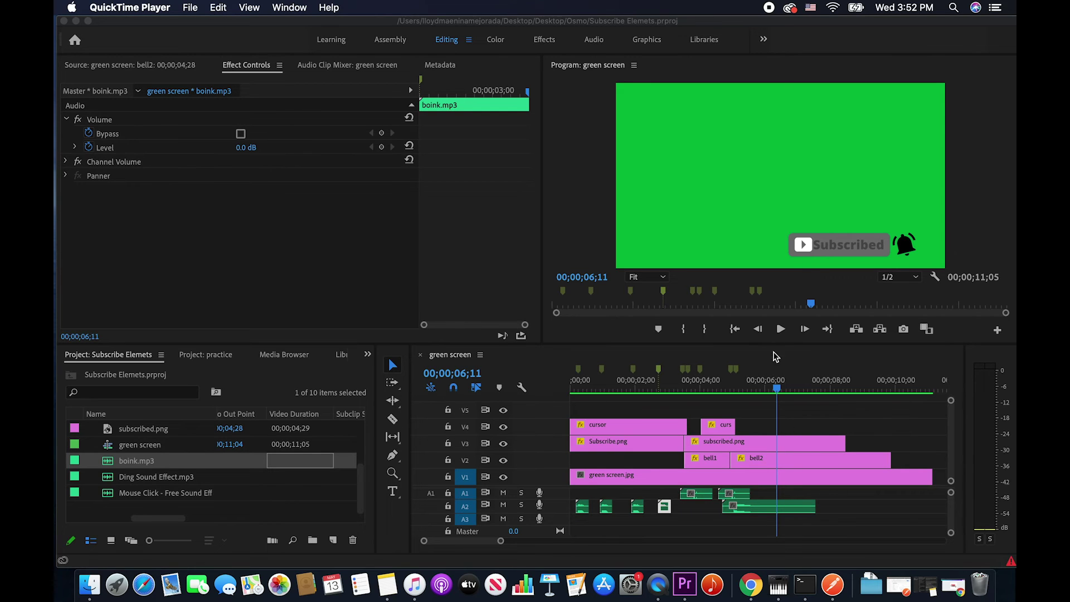
Trim the sequence to end at 00;00;06;27 by splitting subscribed.png, bell2, green screen.jpg and the A2 ding clip there and deleting the remainders
click(772, 392)
drag(771, 389, 752, 389)
click(780, 329)
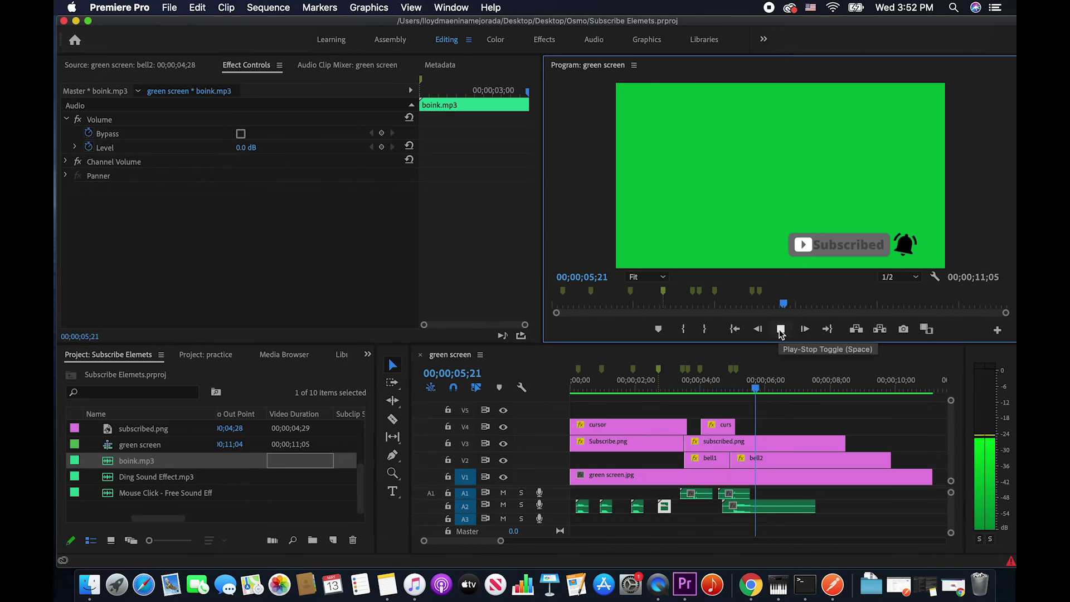
click(781, 330)
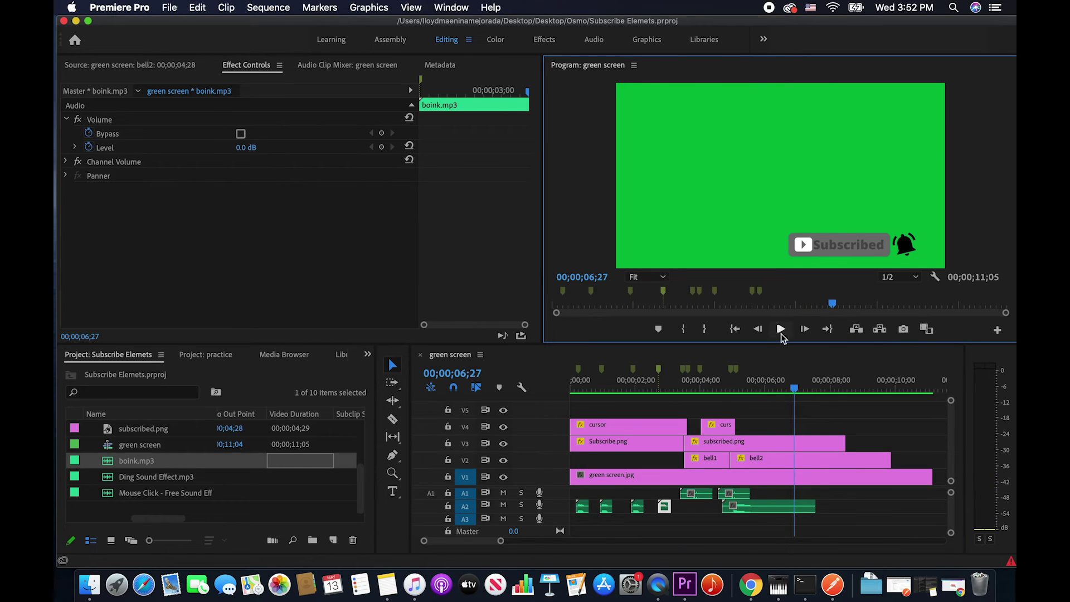
click(393, 420)
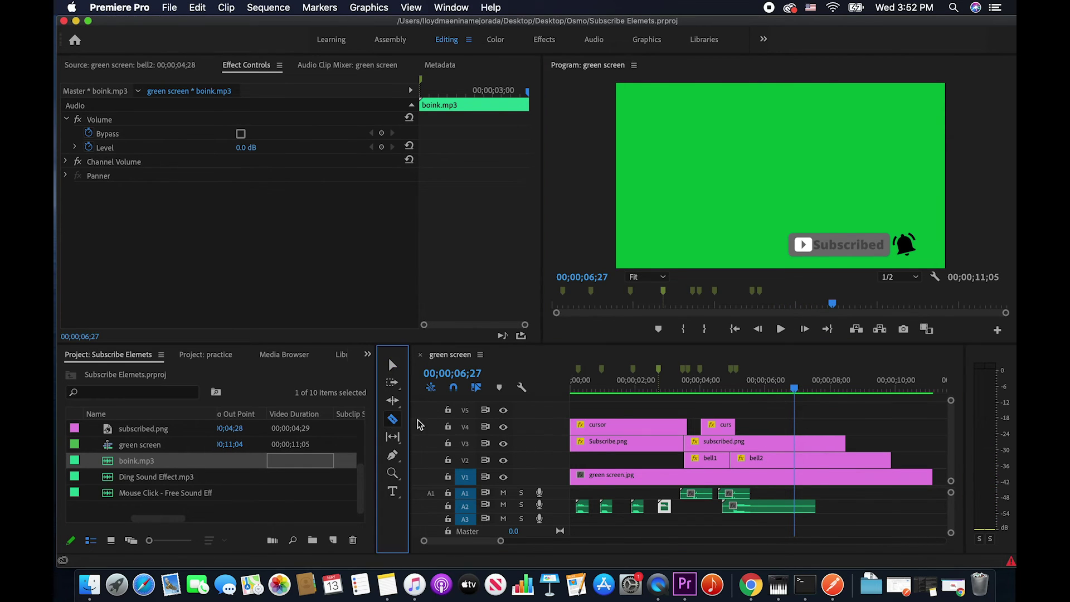
click(795, 444)
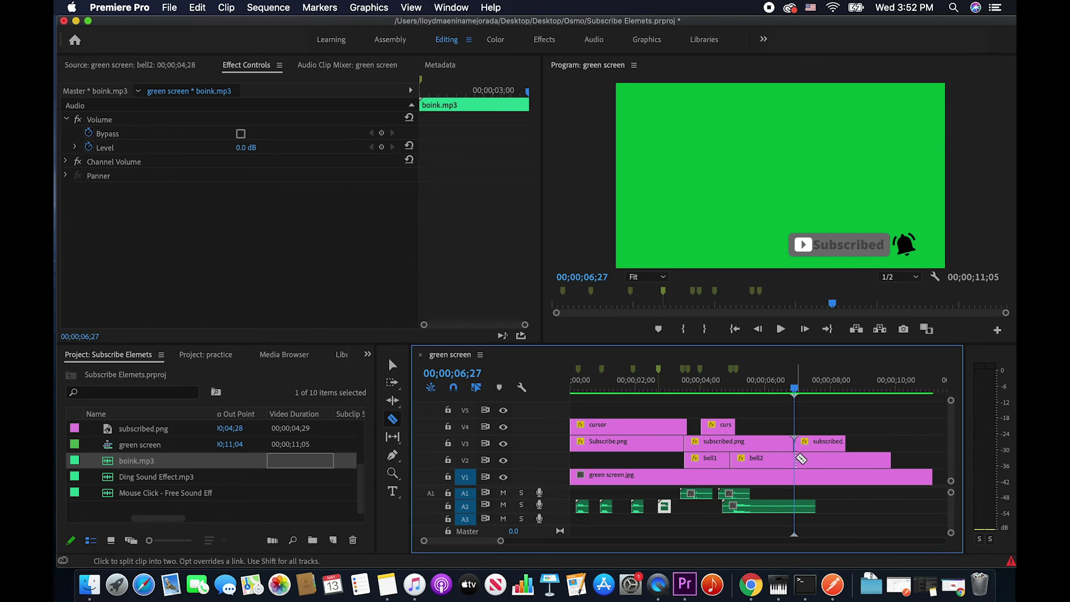
click(798, 458)
click(797, 478)
click(797, 505)
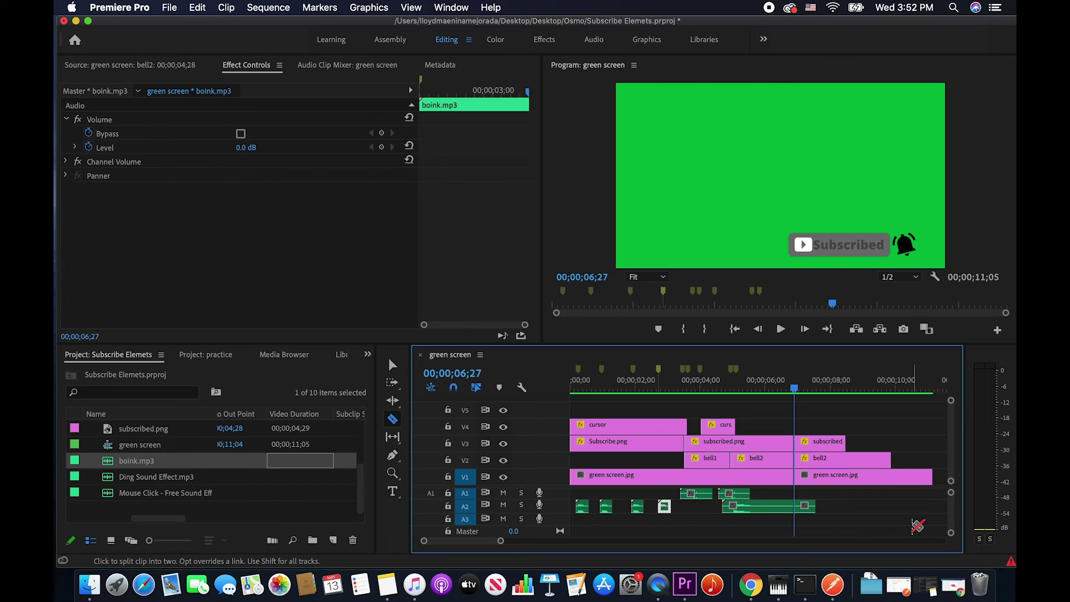
key(v)
drag(832, 520, 802, 429)
key(Delete)
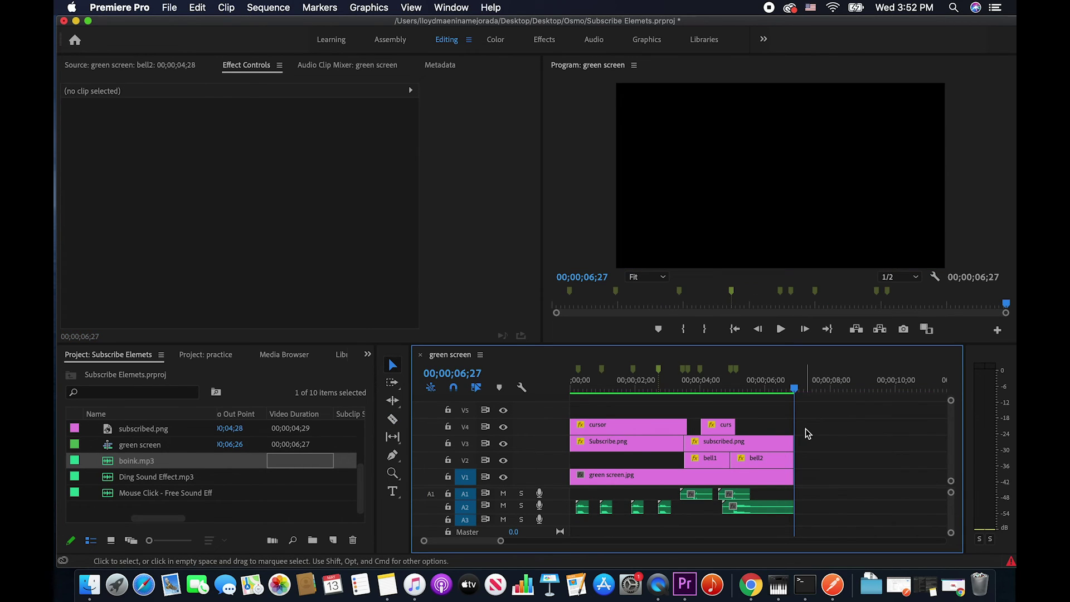
Play the trimmed sequence from the start and render it from in to out
key(Home)
click(781, 330)
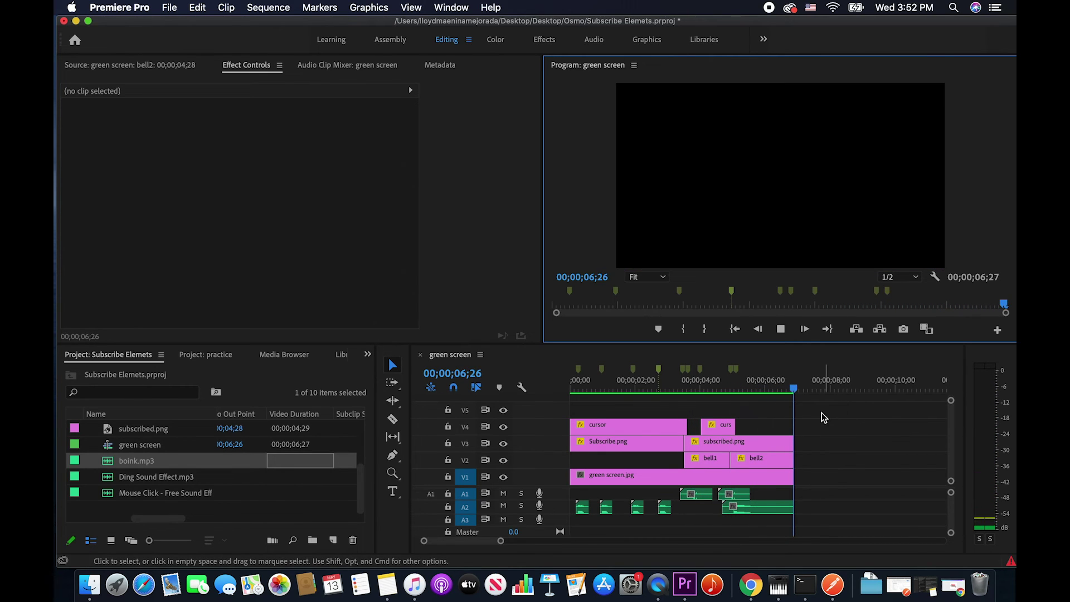
click(267, 9)
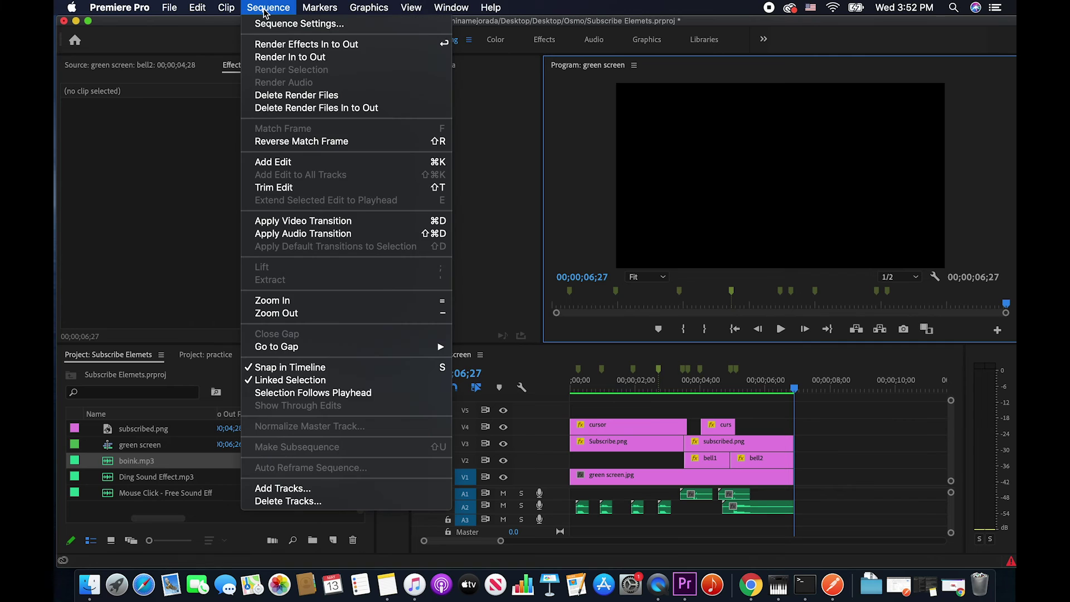
click(275, 58)
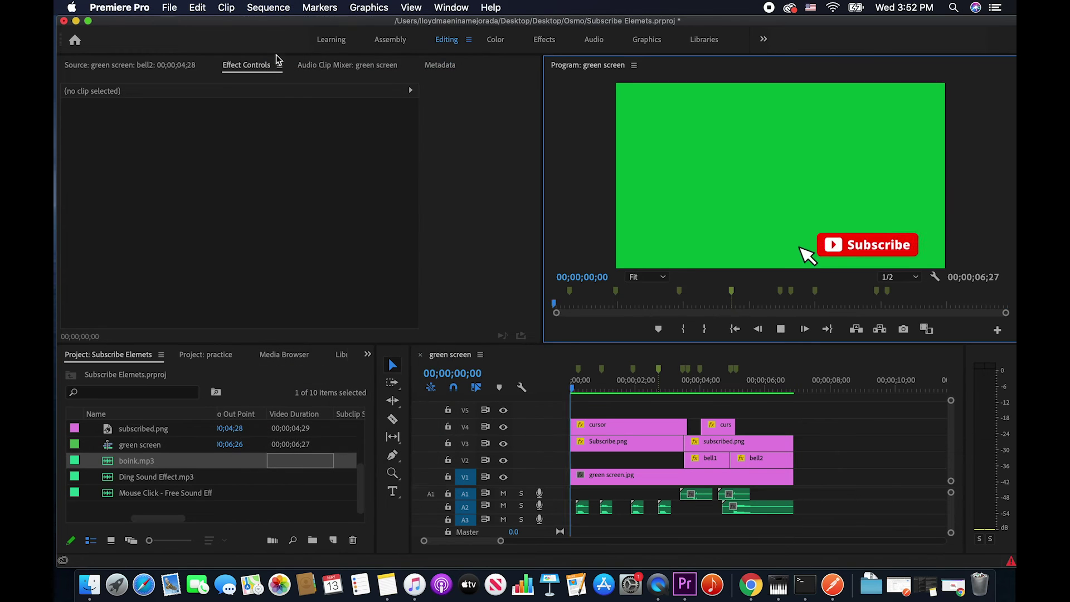
Stop the playback and open the media export for the green screen sequence
click(168, 7)
mouse_move(301, 363)
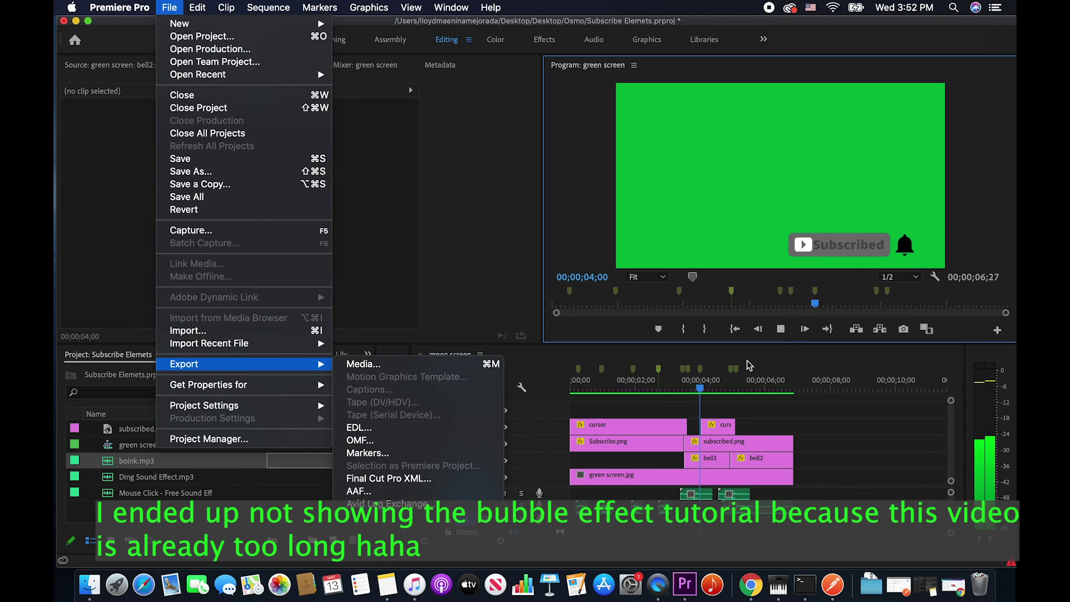
click(928, 254)
click(781, 331)
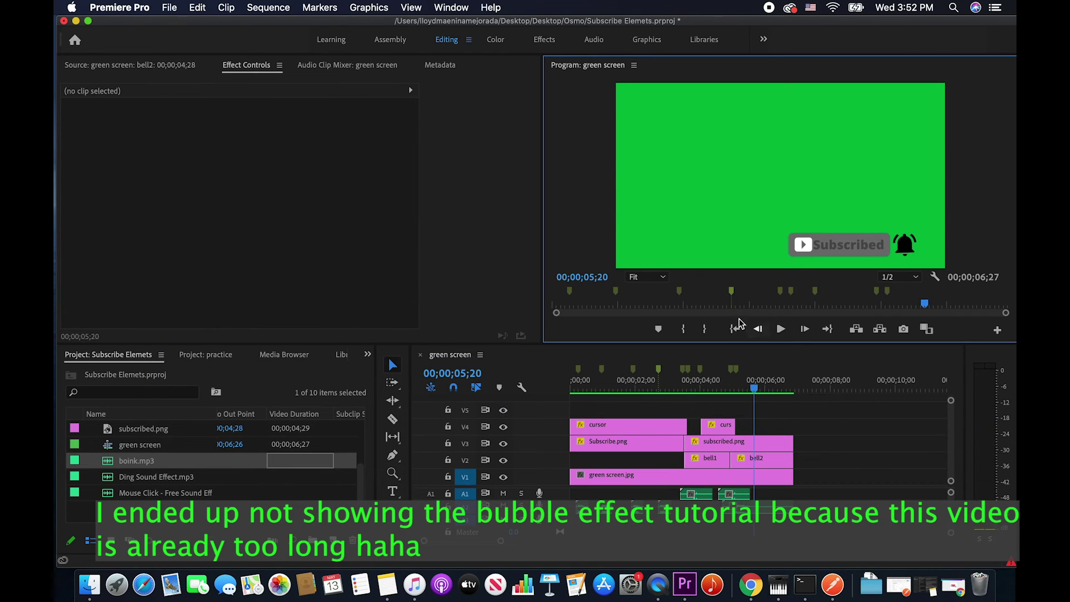
click(170, 7)
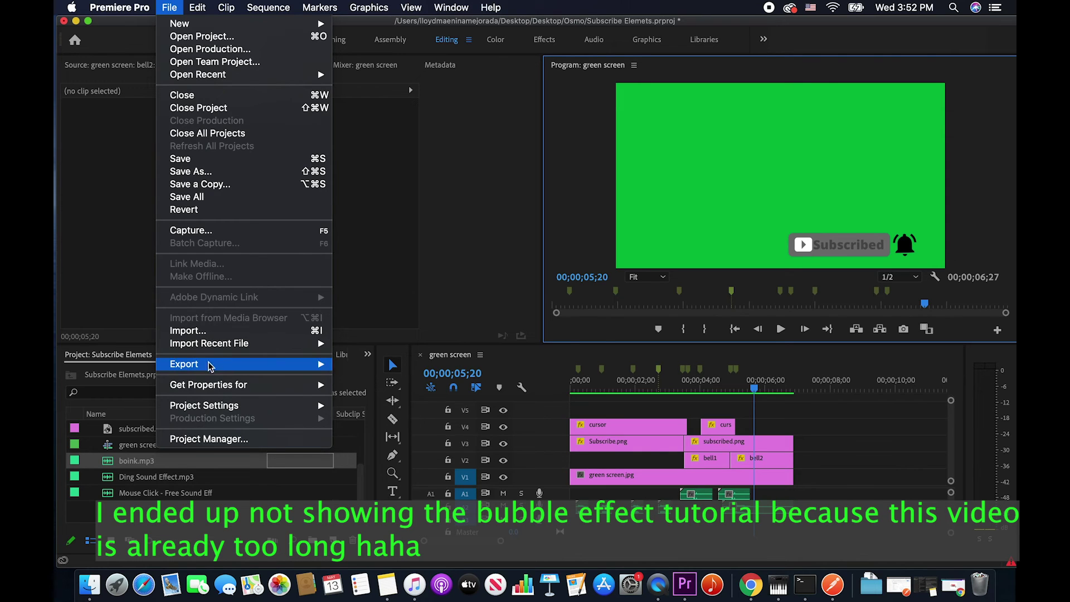
mouse_move(211, 363)
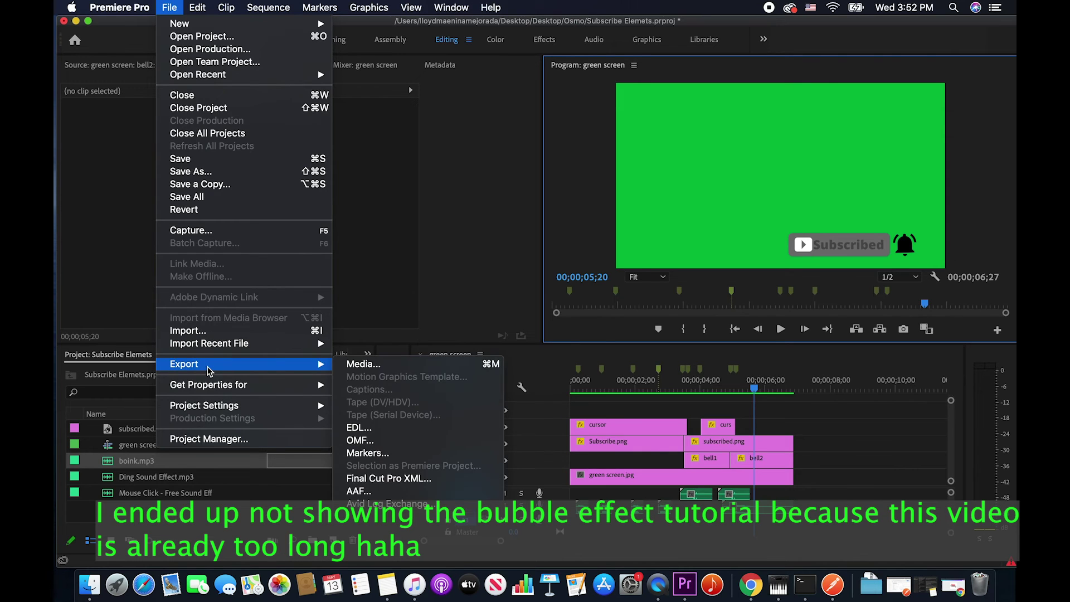
click(363, 364)
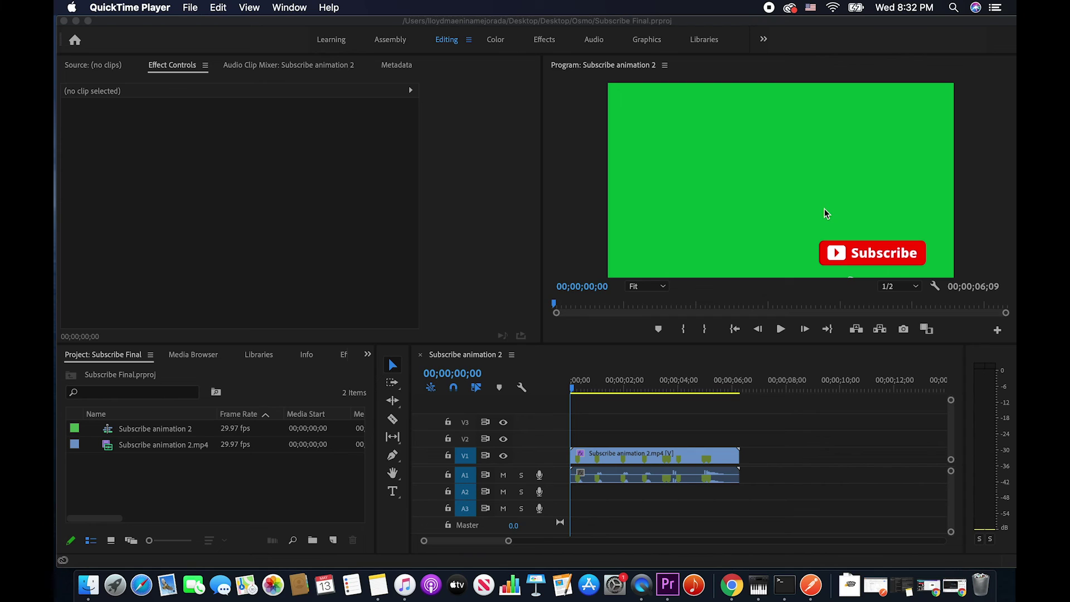
Preview the opening of the Subscribe animation 2 sequence and return the playhead to 00;00;00;00
click(574, 389)
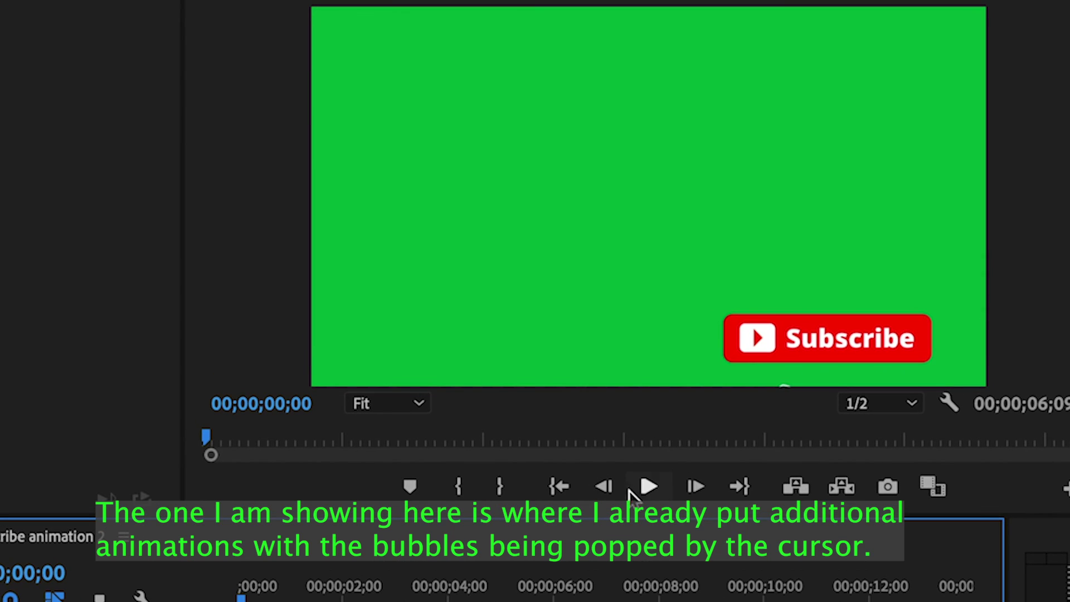
click(647, 487)
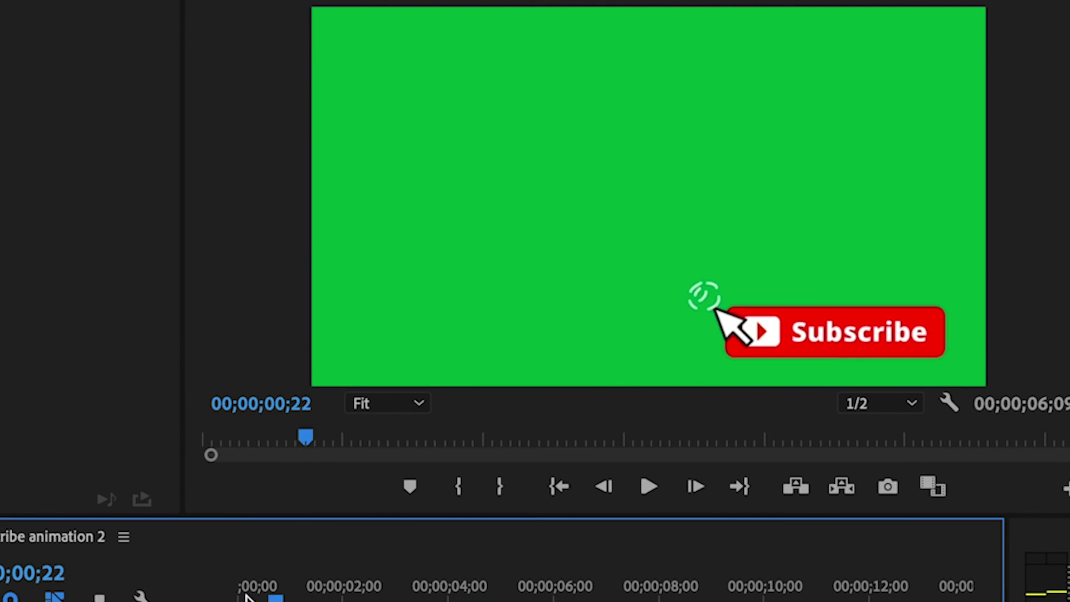
drag(246, 589, 206, 594)
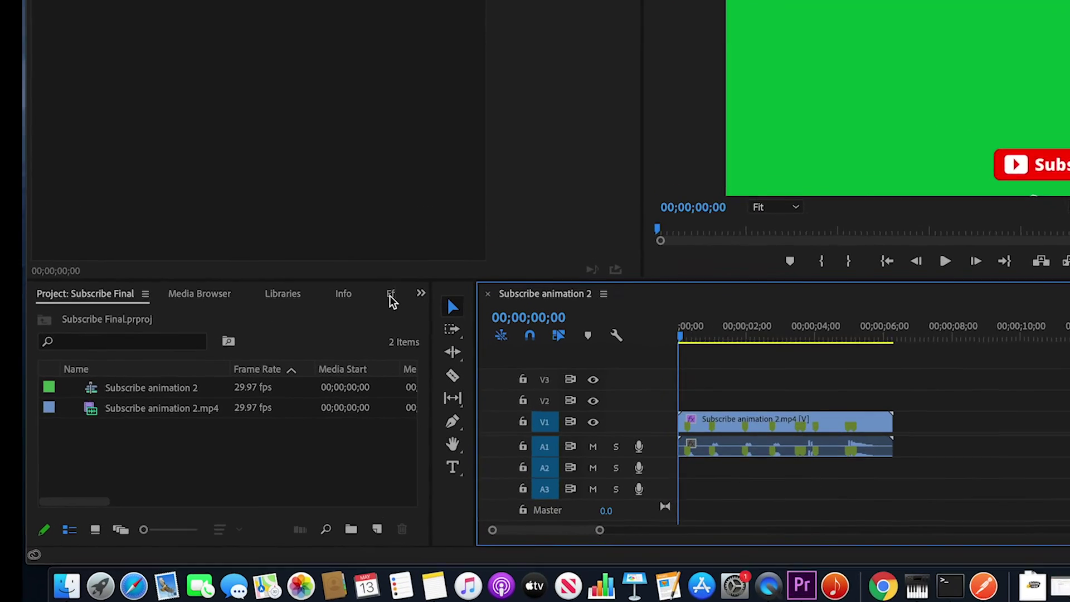
Find the Ultra Key effect, apply it to Subscribe animation 2.mp4 on V1, and bring up its settings
click(345, 357)
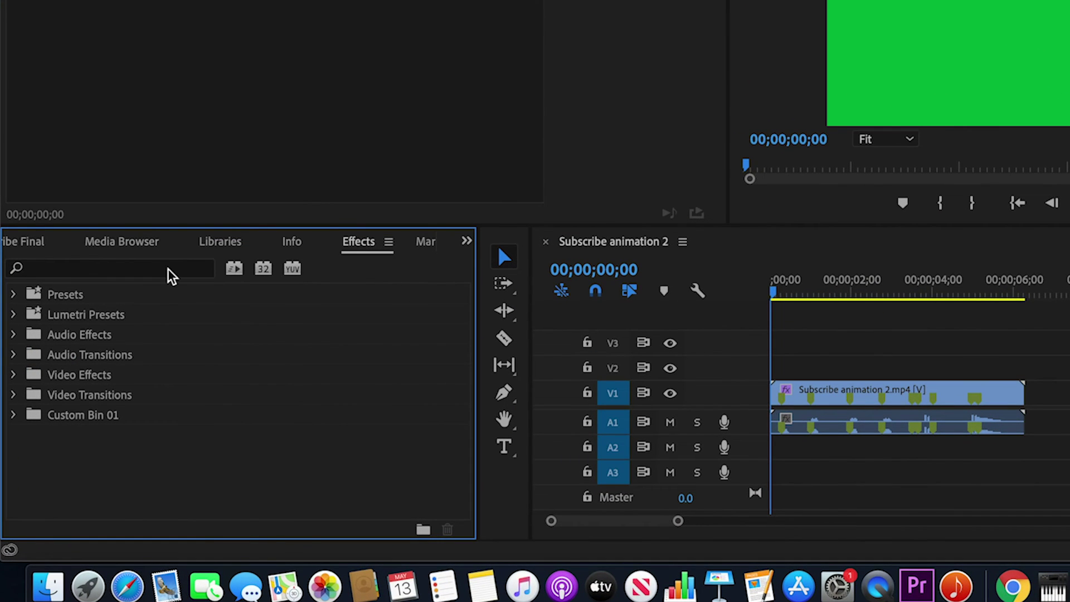
click(151, 272)
text(ultra key)
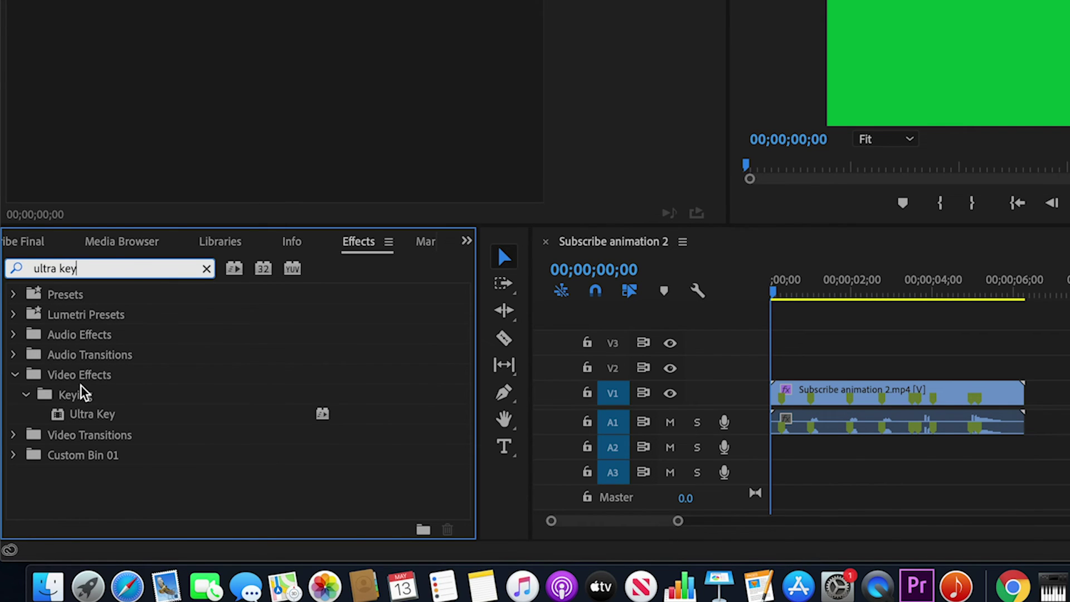
drag(78, 420, 812, 391)
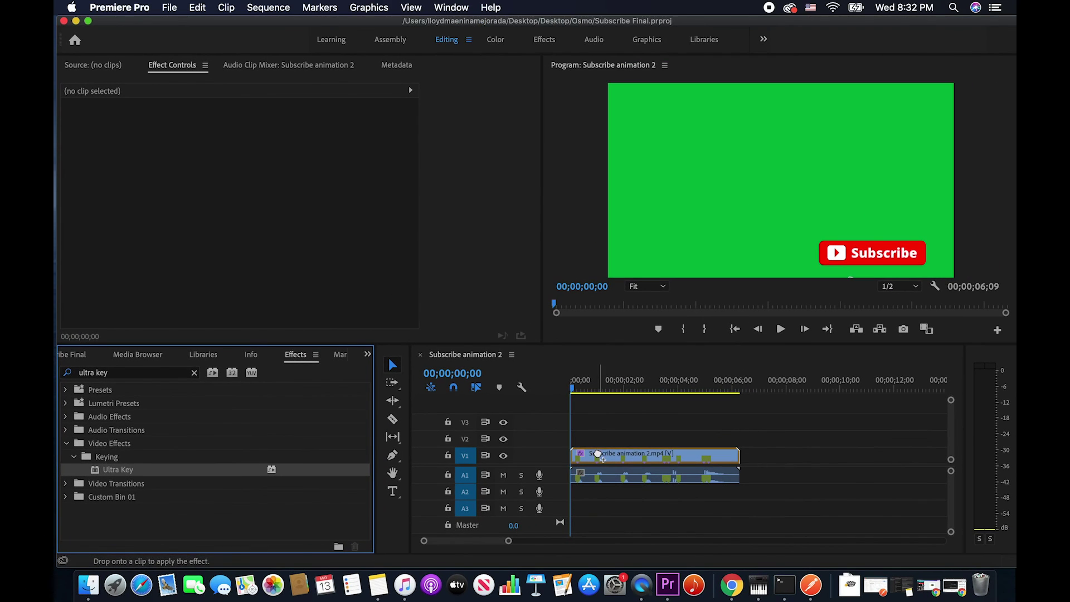
drag(597, 454, 599, 454)
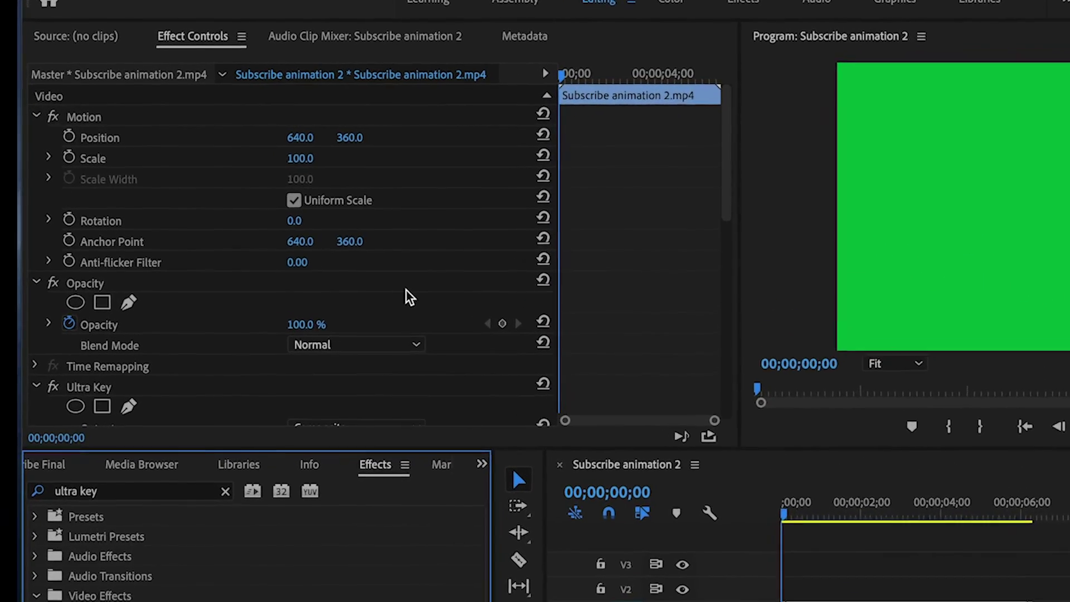
scroll(270, 278, down, 2)
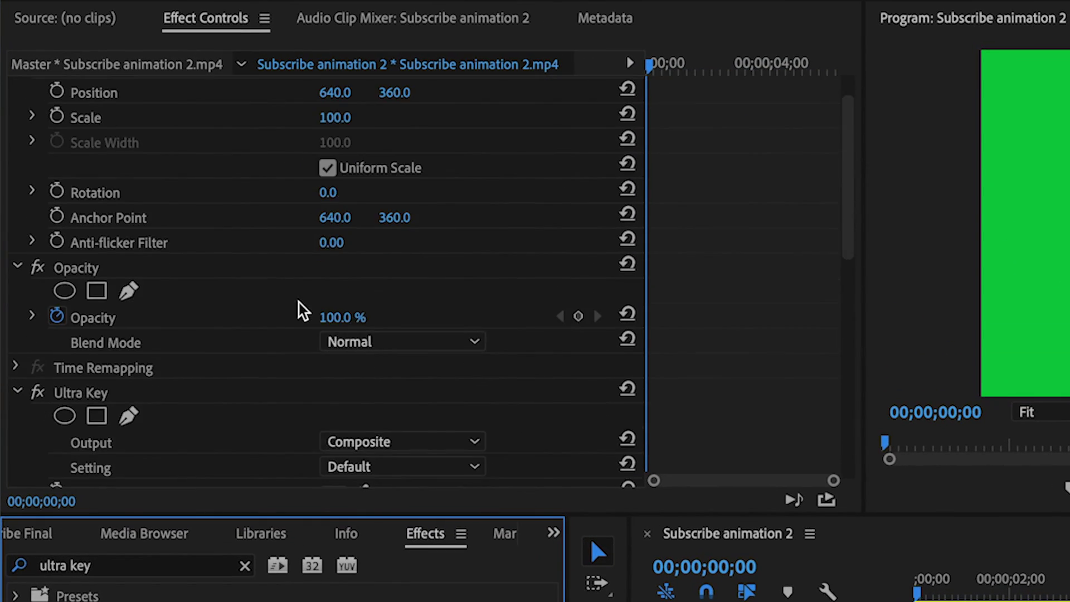
Sample the green background of the Subscribe animation as the key color of the first Ultra Key effect
scroll(303, 311, down, 3)
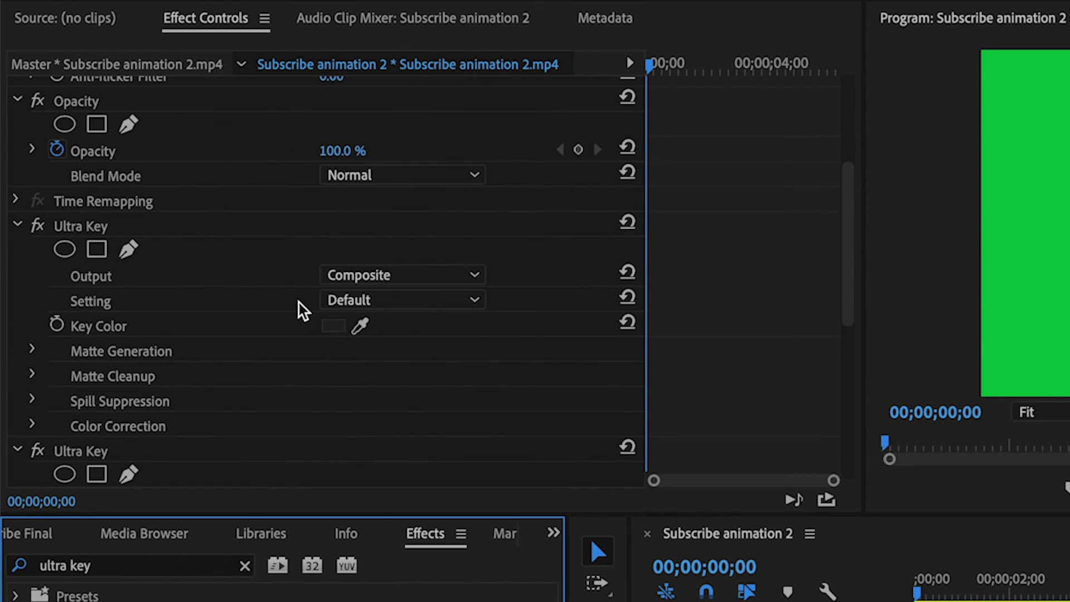
click(160, 232)
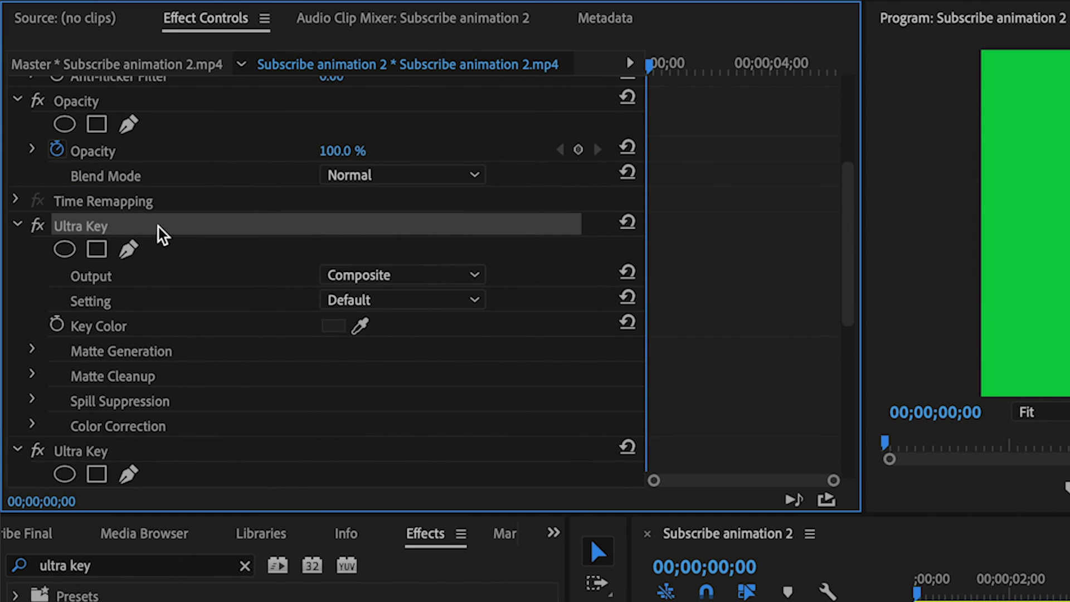
click(360, 327)
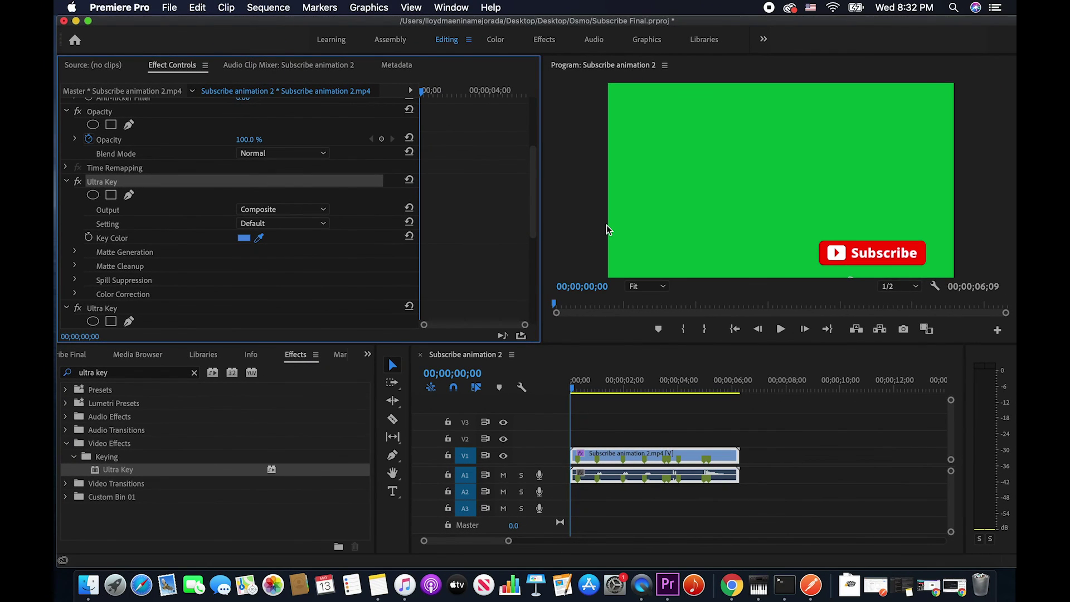
click(676, 207)
click(259, 237)
click(670, 184)
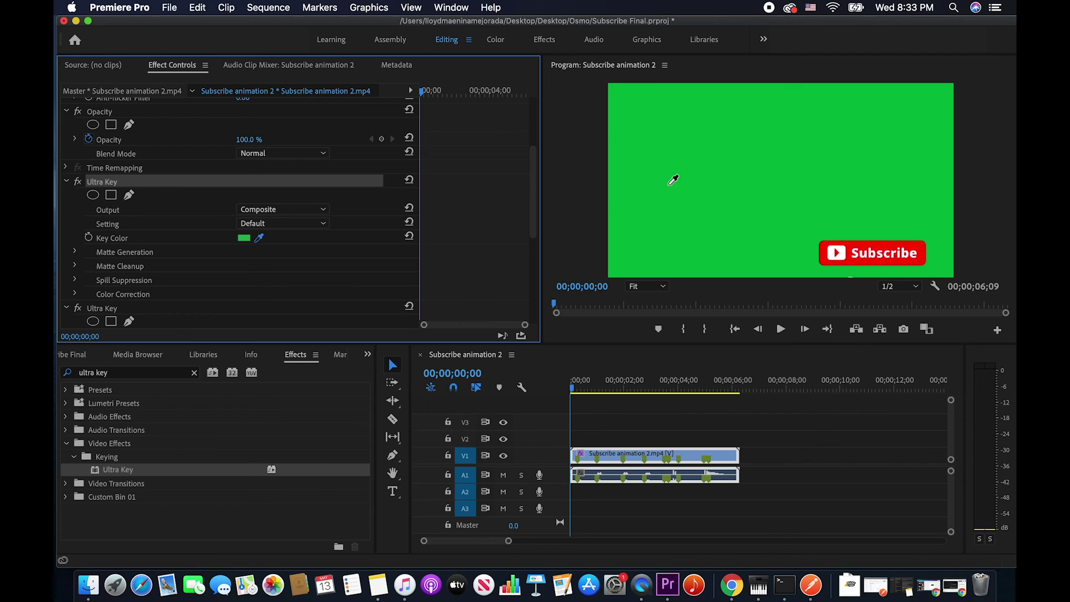
click(719, 173)
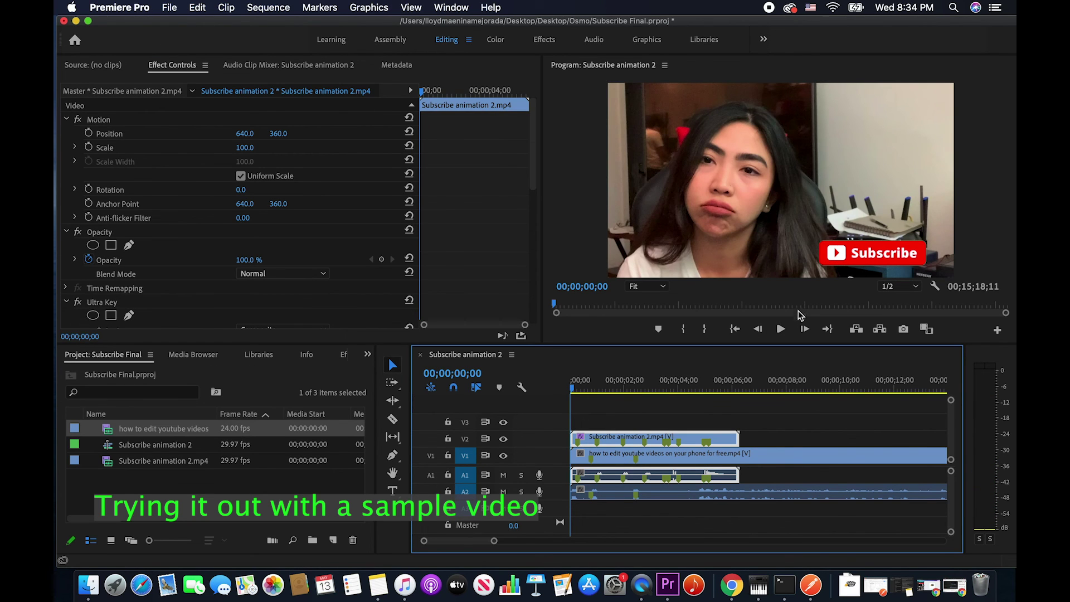
Preview the keyed animation over the sample video and mute audio track A2
click(781, 329)
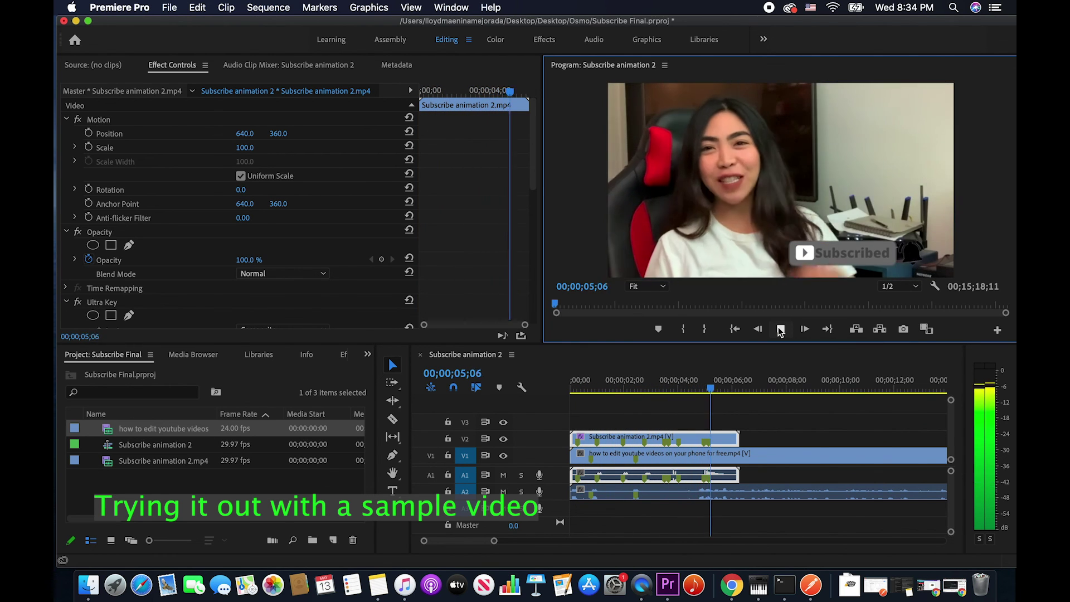
click(780, 329)
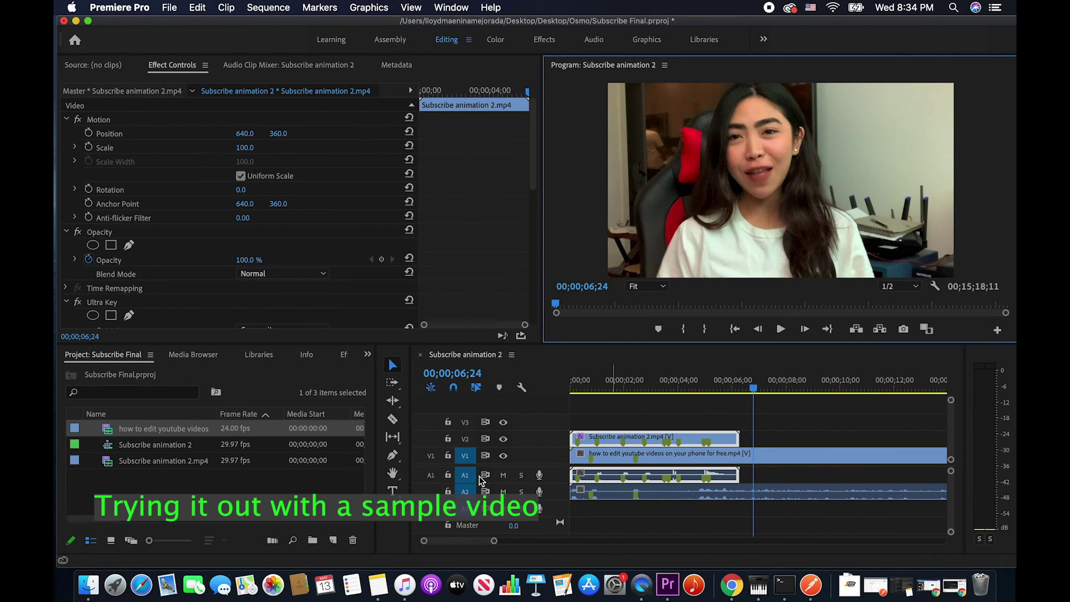
click(503, 491)
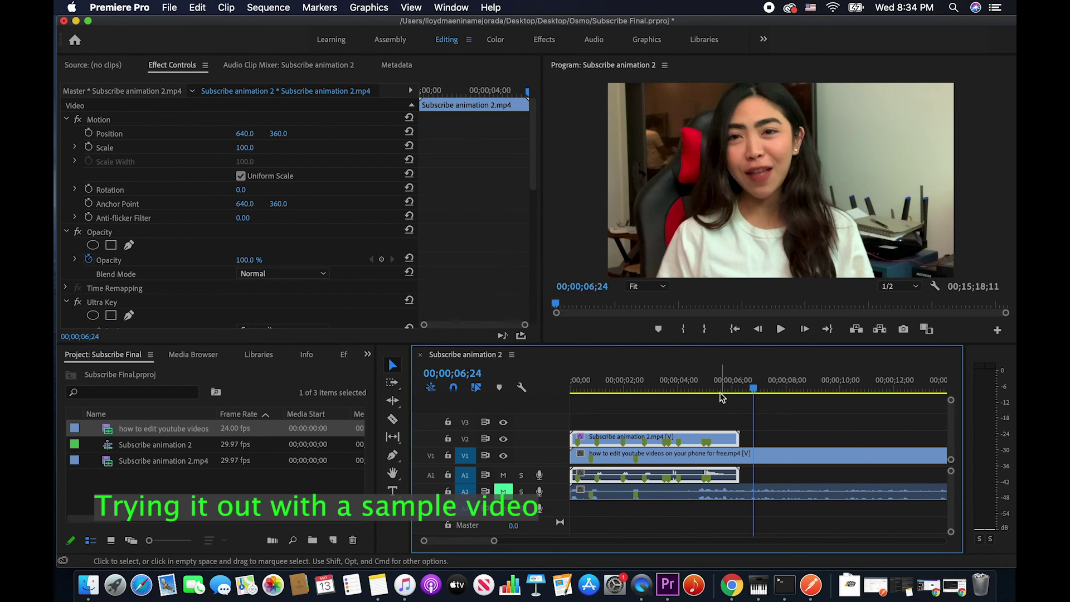
click(646, 384)
key(space)
Scale the Subscribe animation 2.mp4 clip on V2 to 86.9 and place its button in the frame's lower-left corner, at position 28.5, 414.4
double_click(646, 438)
click(348, 66)
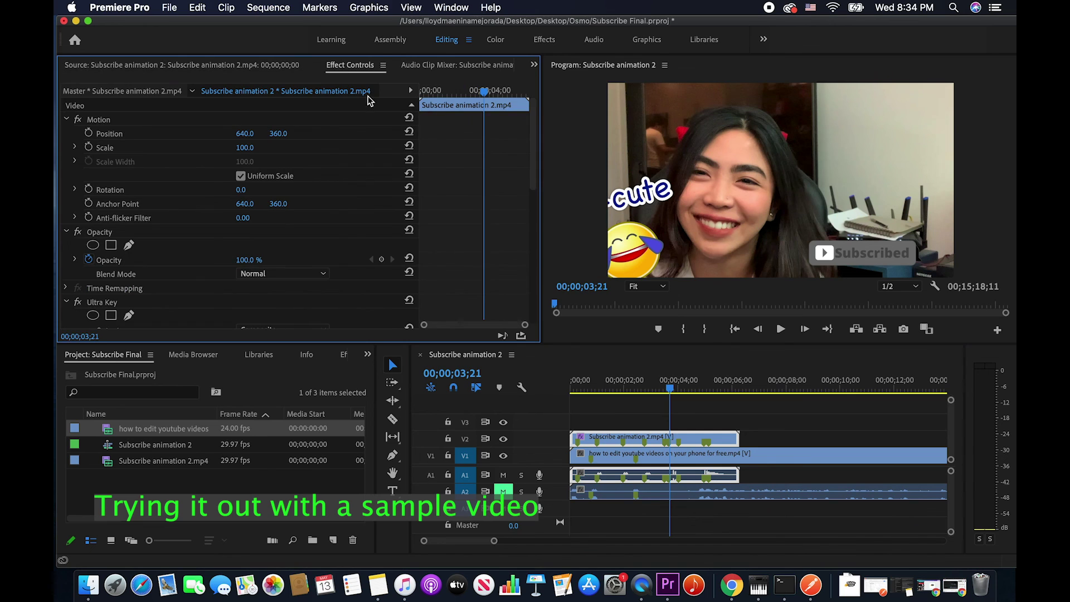
click(853, 240)
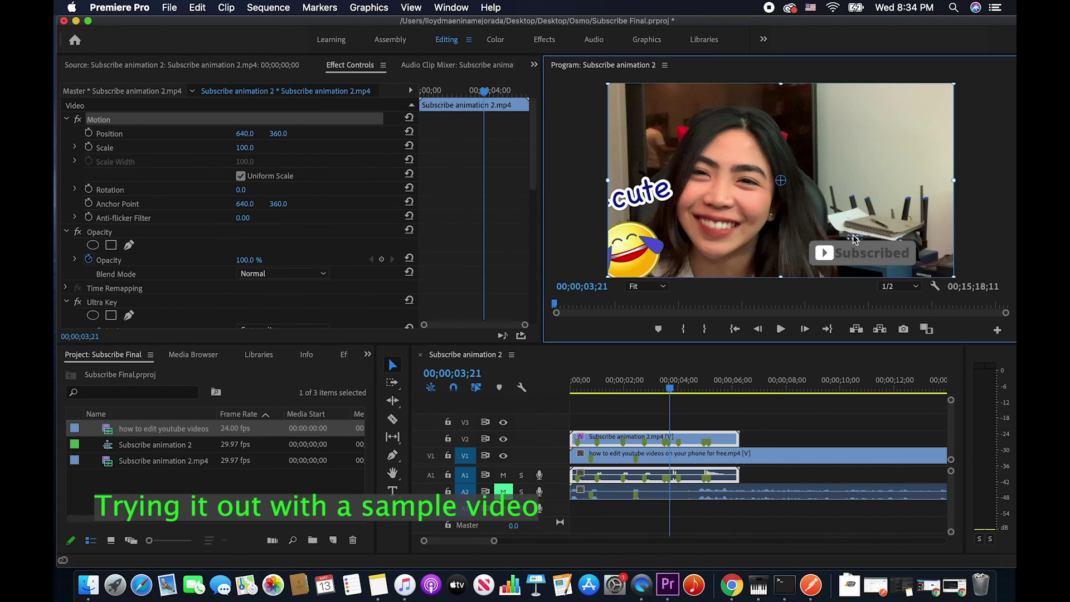
drag(856, 233, 861, 82)
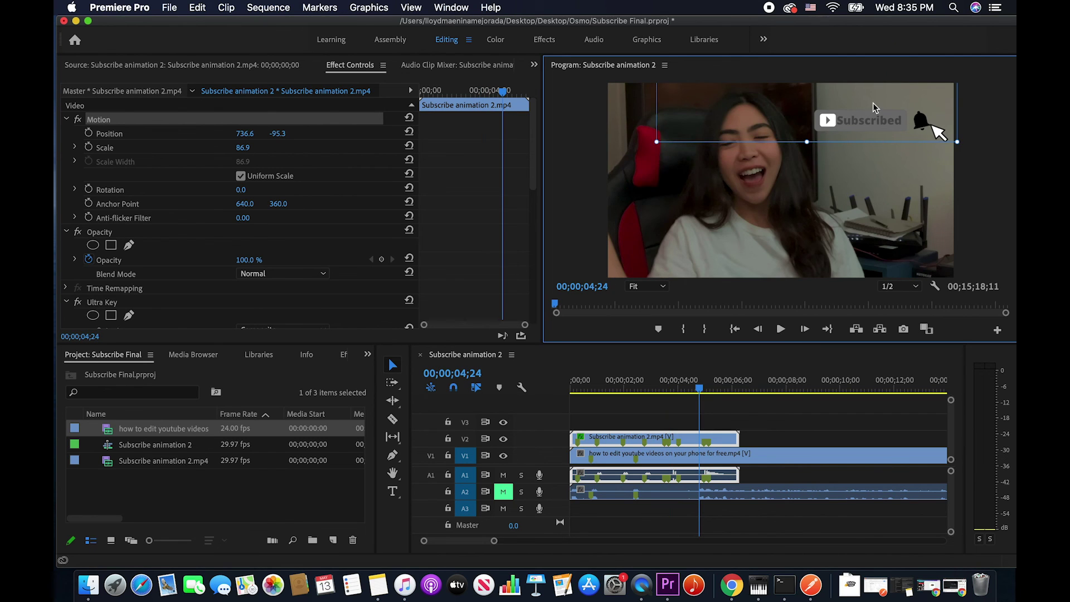
drag(873, 103, 681, 238)
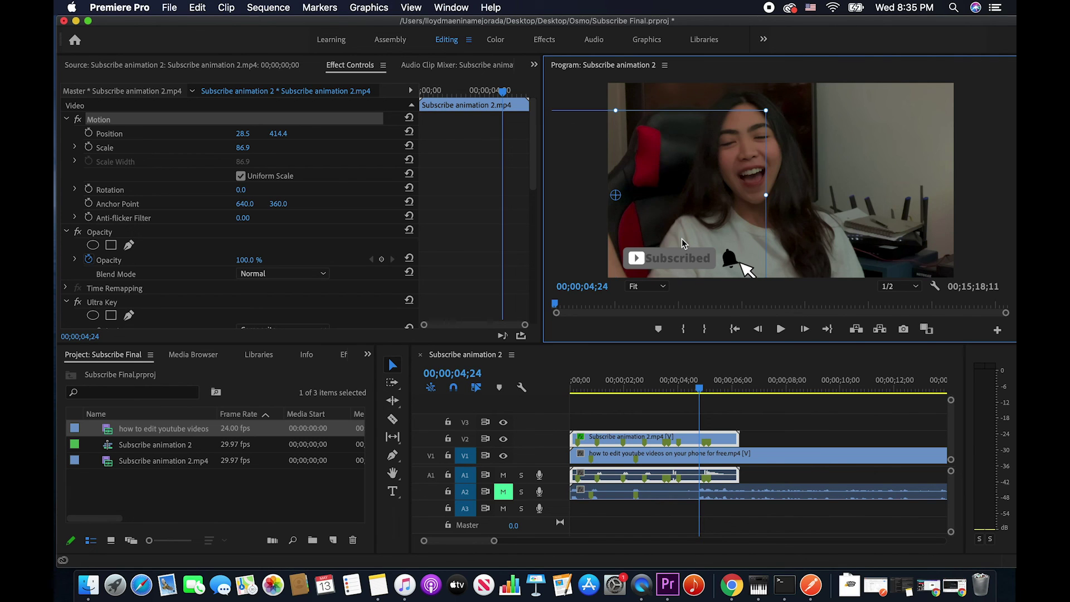
Shift the Subscribe animation 2.mp4 clip on V2 about half a second later and set the playhead to 00;00;00;13
drag(673, 439, 698, 442)
click(612, 385)
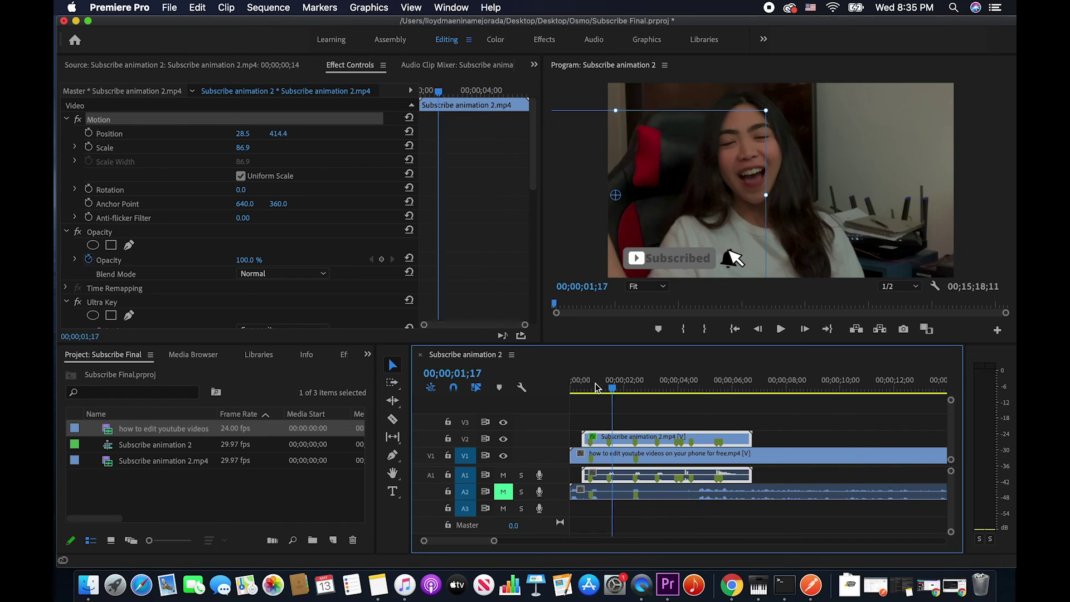
click(581, 386)
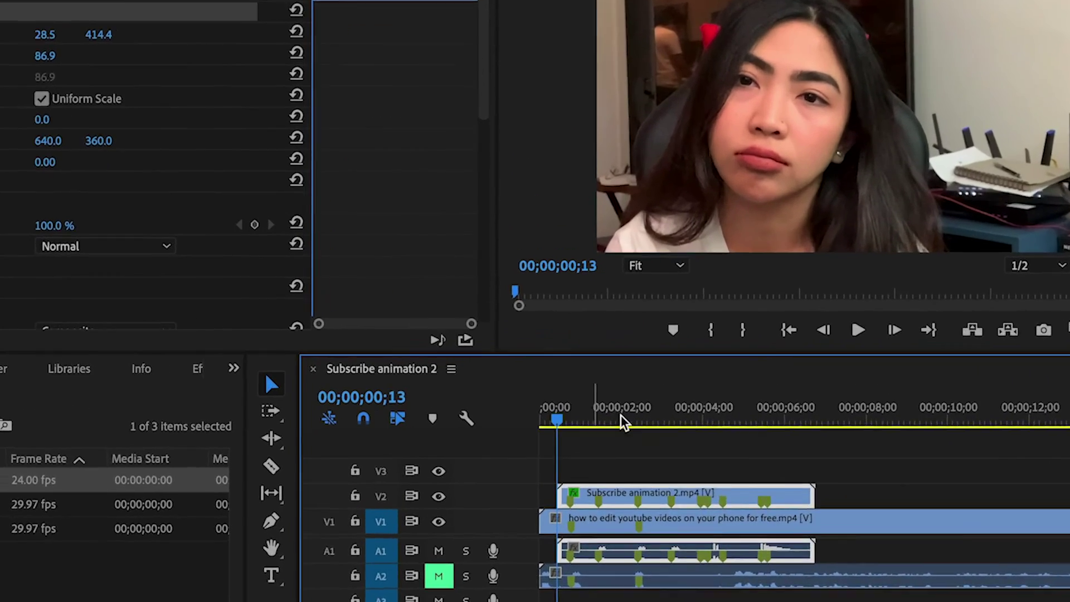
Play the repositioned animation over the sample video and return the playhead to 00;00;00;00
click(858, 330)
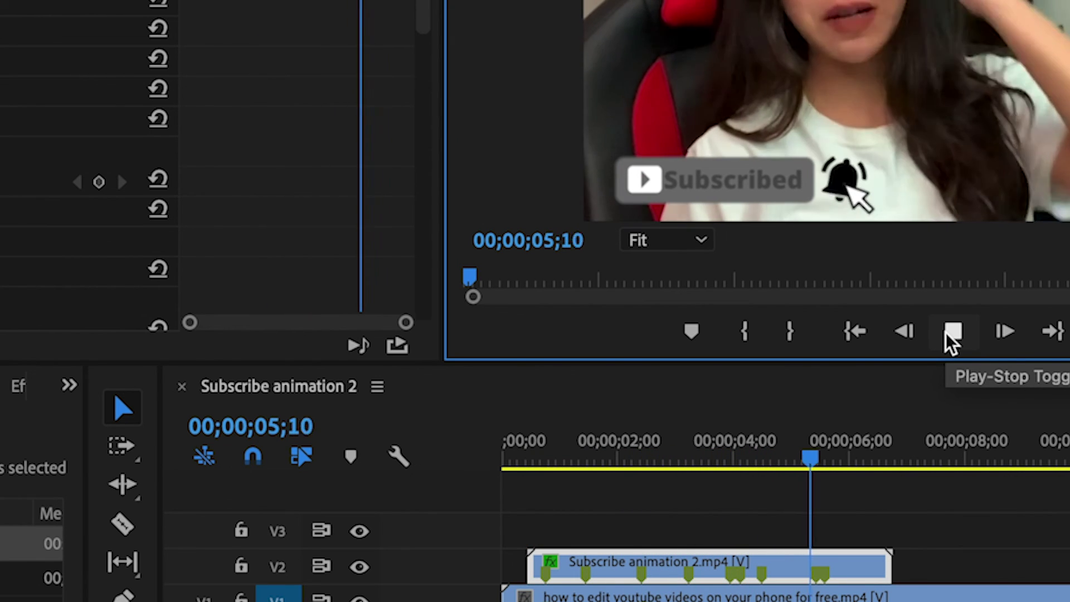
click(952, 331)
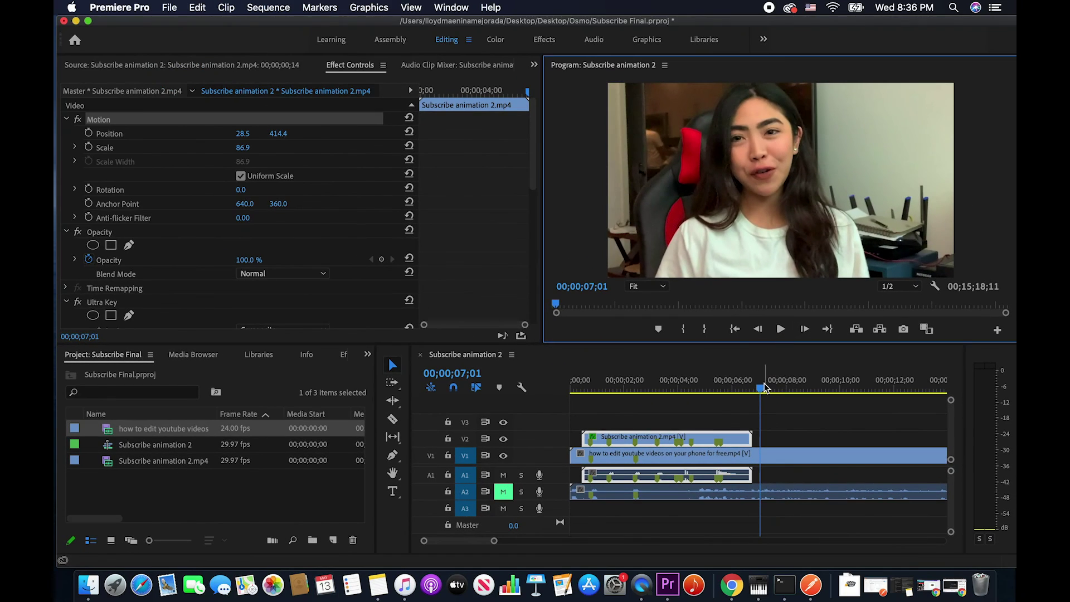
drag(765, 388, 571, 380)
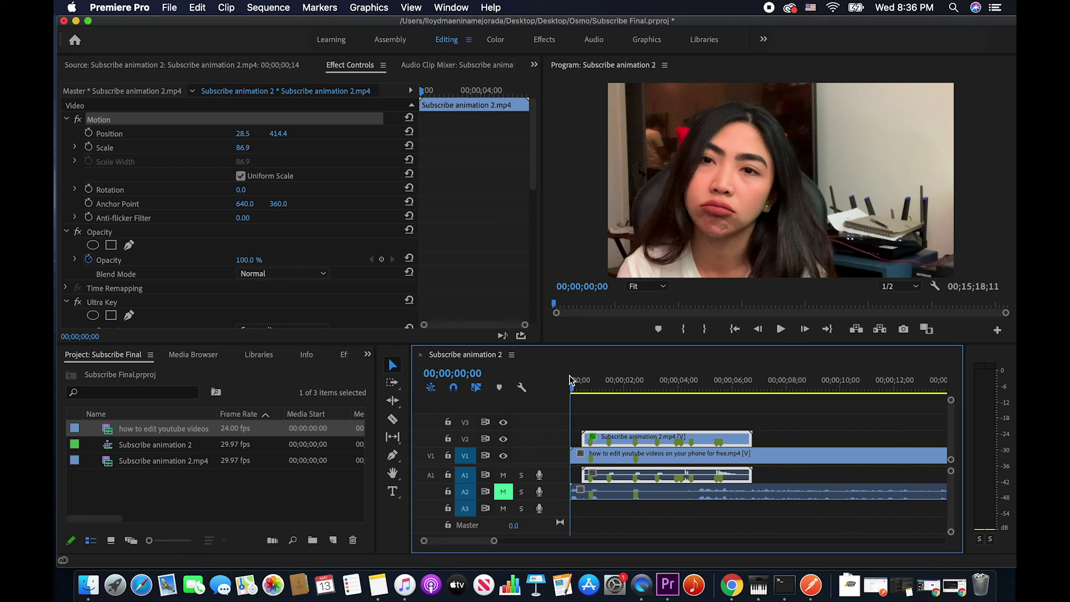